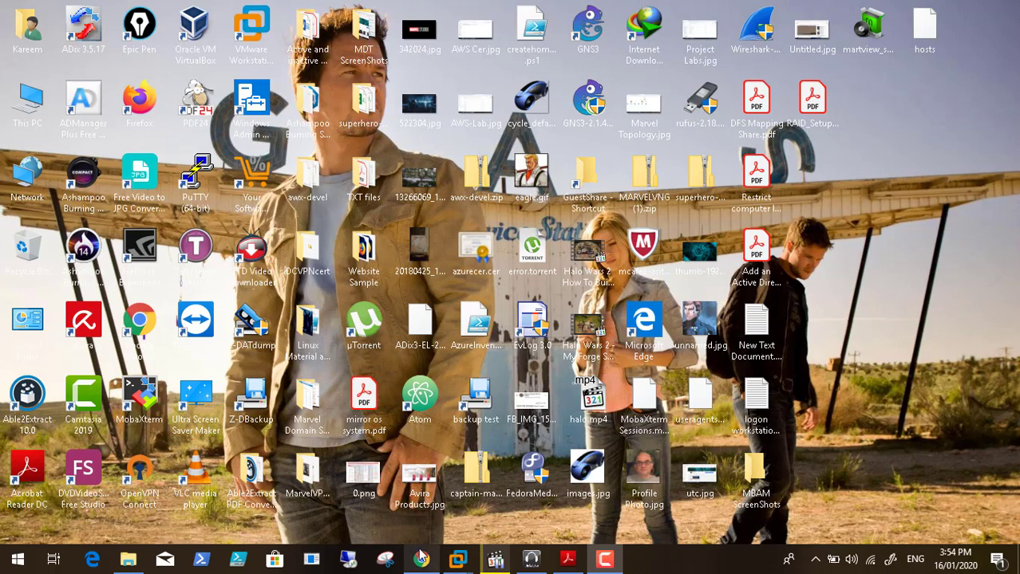
Step: Bring up the RAID setup PDF briefly, then minimize it to show the desktop
mouse_move(419, 556)
mouse_move(460, 559)
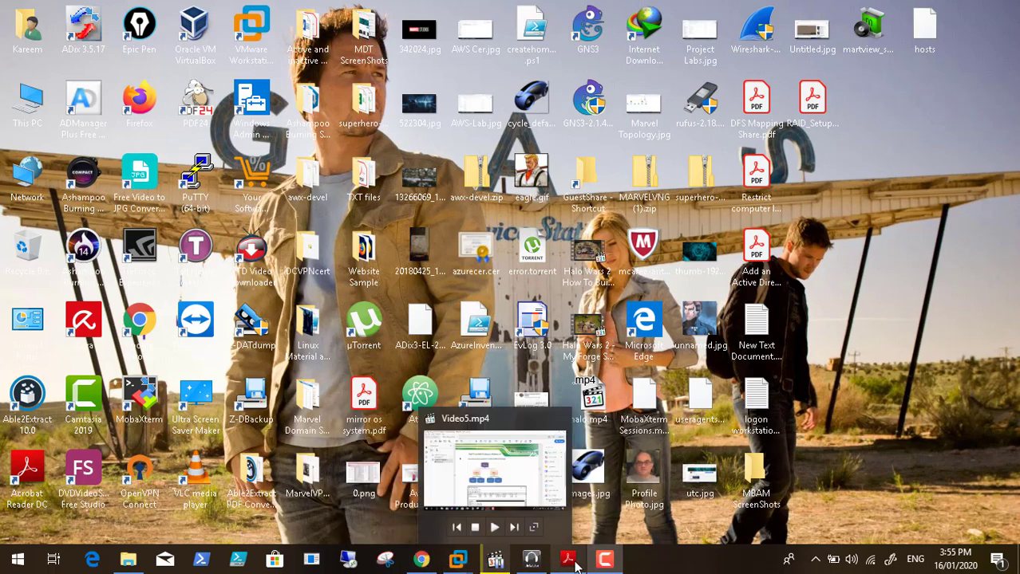
mouse_move(574, 565)
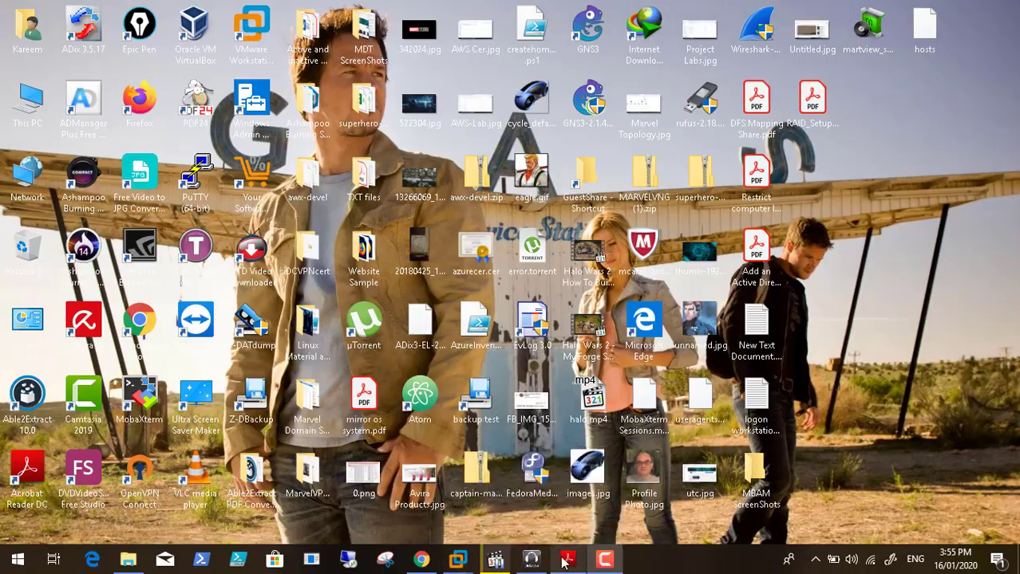
click(572, 564)
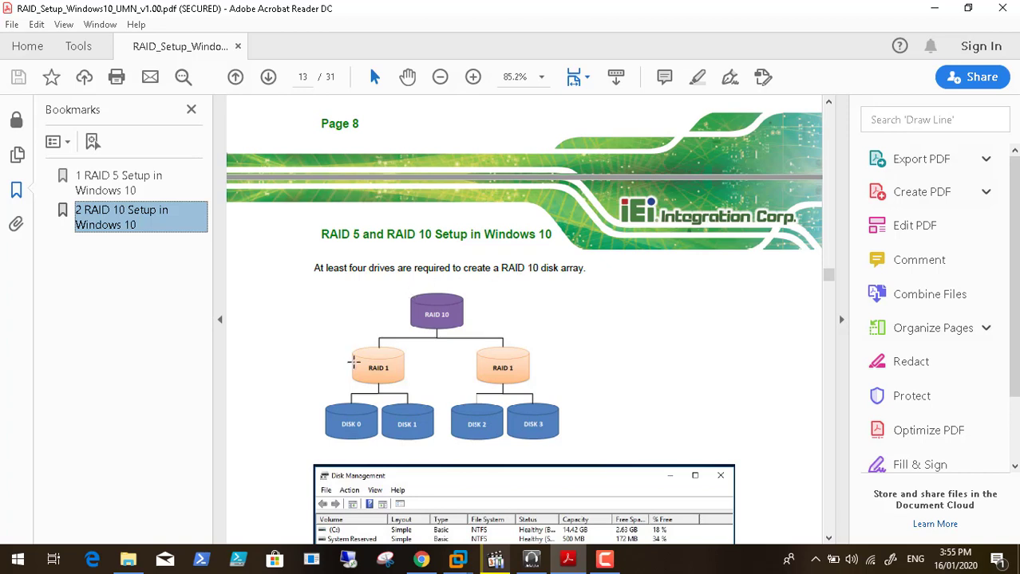
click(934, 8)
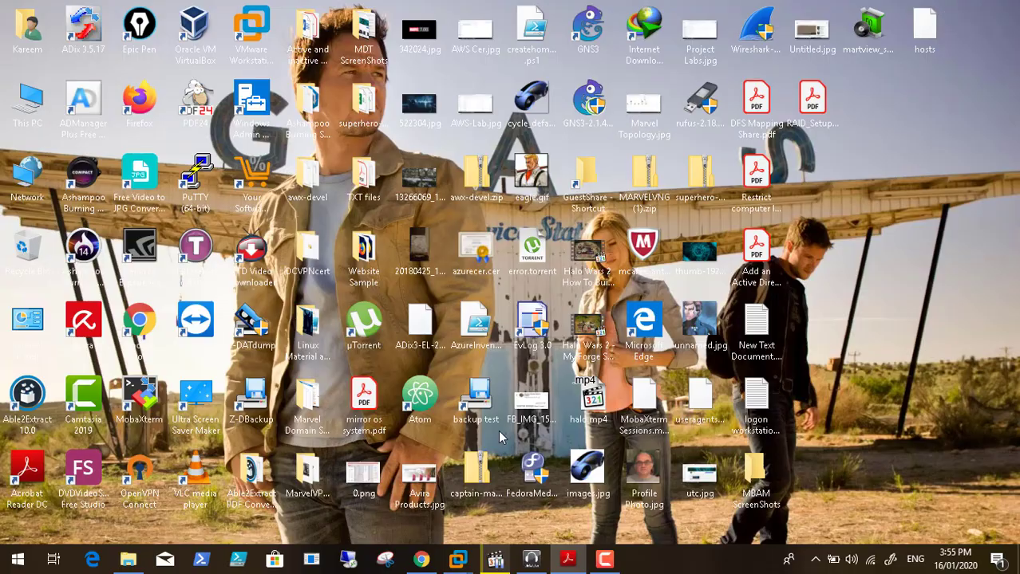
Step: Restore the RAID levels blog and read from the RAID 0 diagram to the RAID 1 heading
click(418, 561)
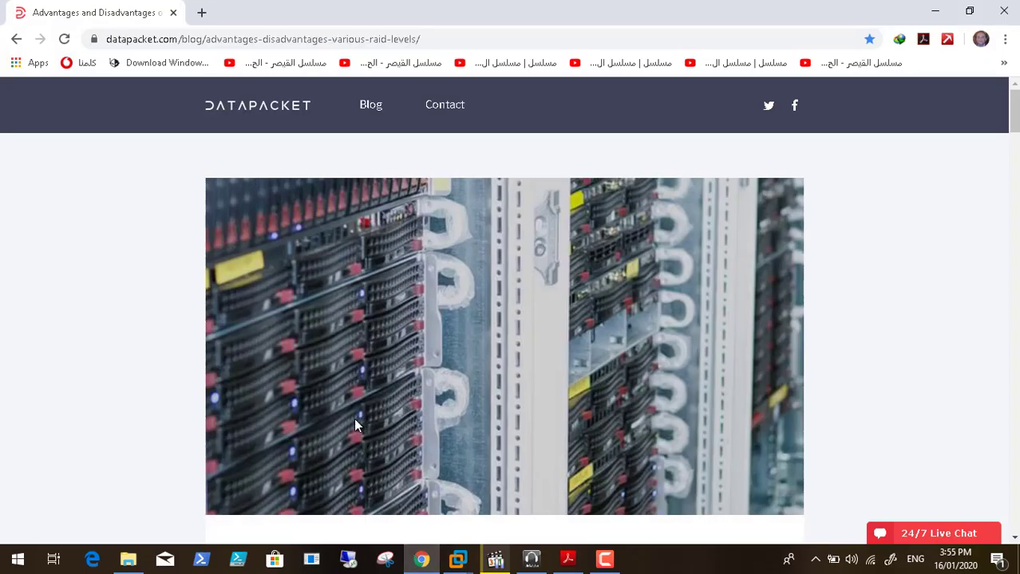
scroll(50, 363, down, 5)
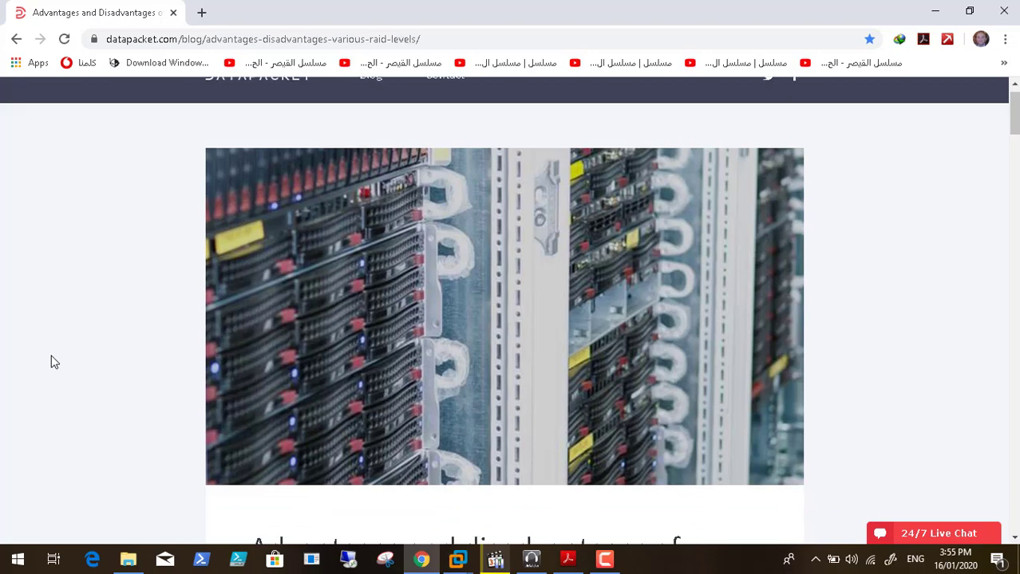
scroll(50, 363, down, 5)
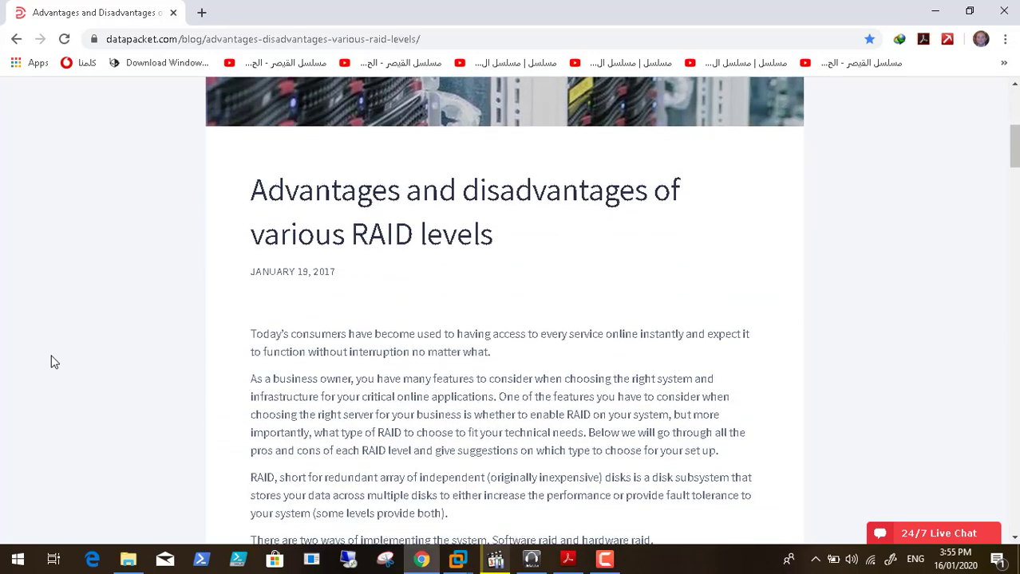
scroll(50, 362, down, 2)
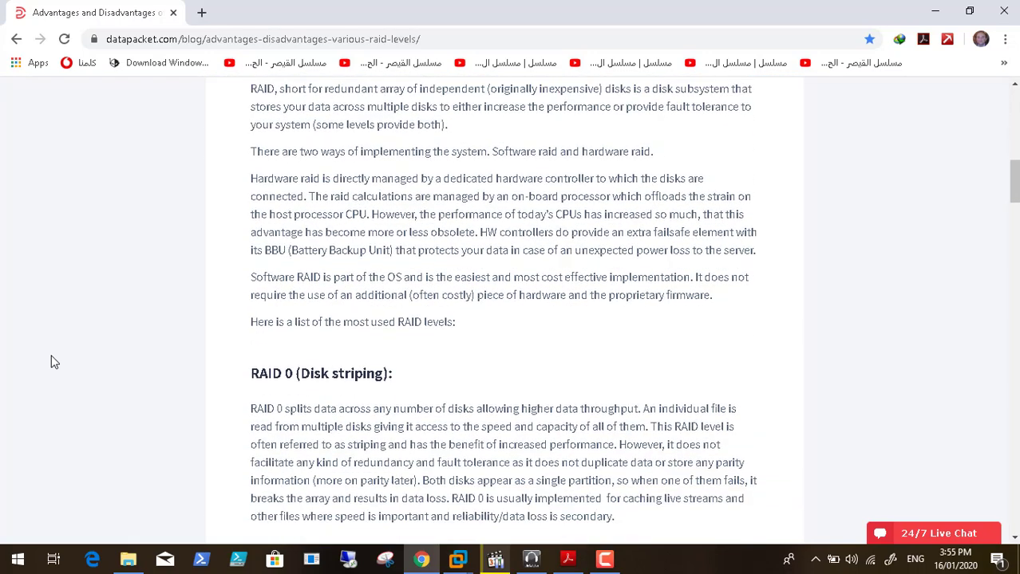
scroll(51, 363, down, 3)
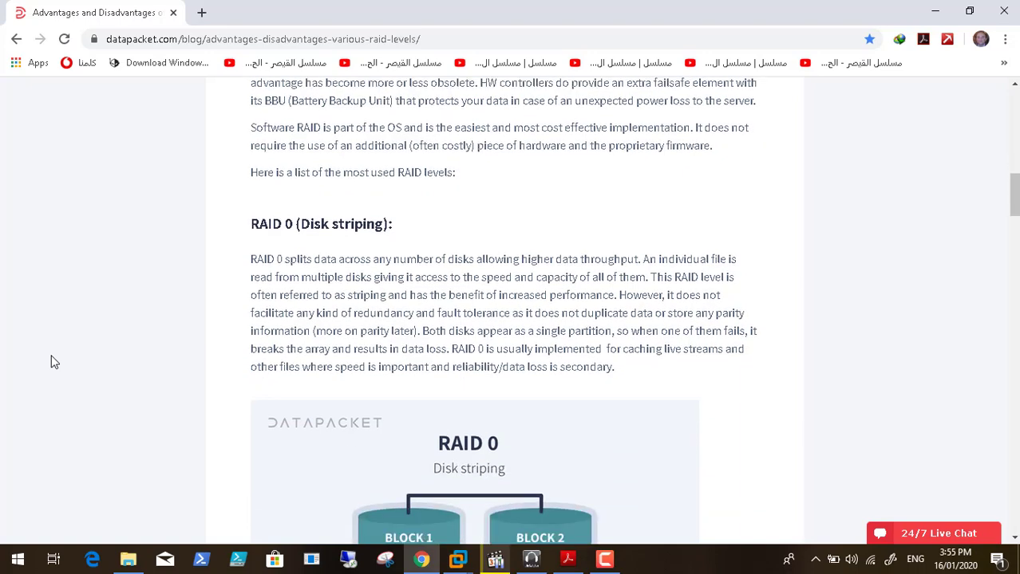
scroll(50, 362, down, 2)
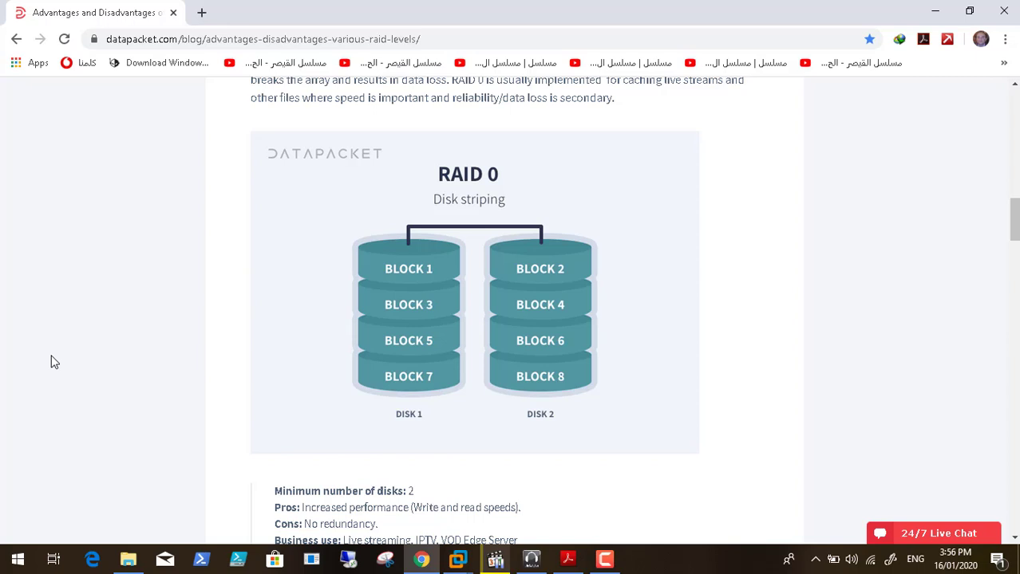
scroll(52, 361, down, 1)
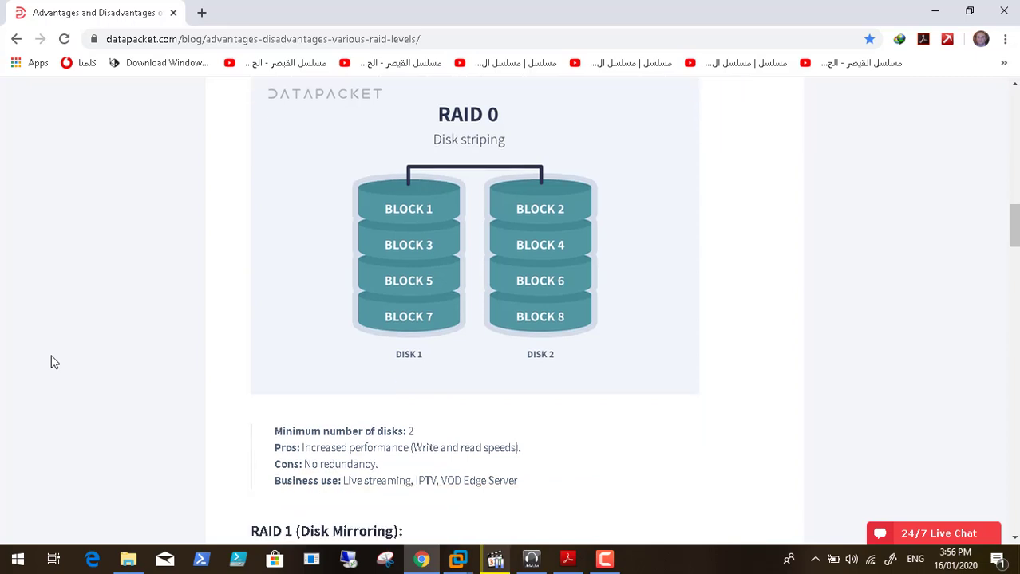
scroll(51, 361, down, 1)
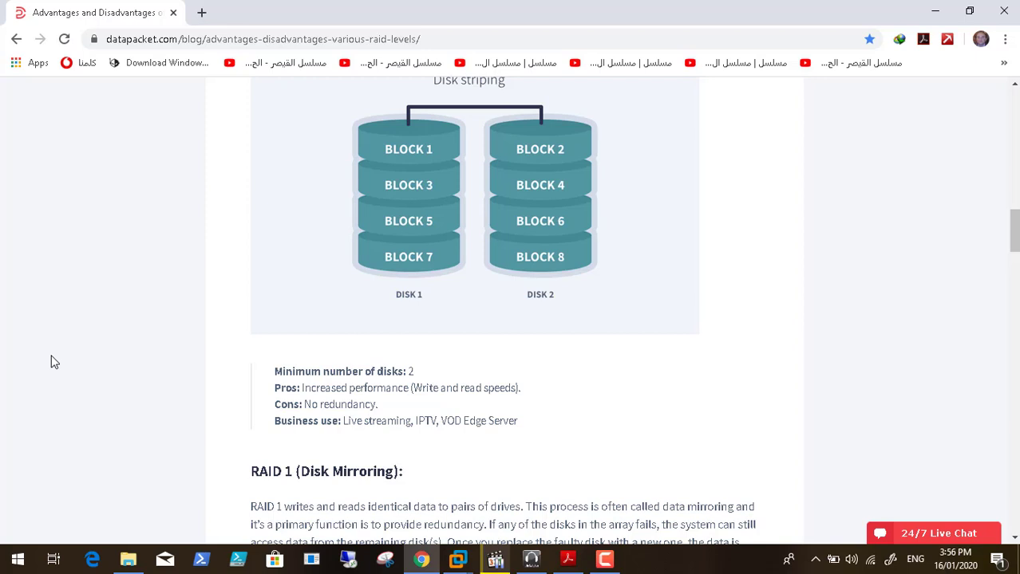
scroll(51, 362, up, 1)
scroll(50, 362, down, 1)
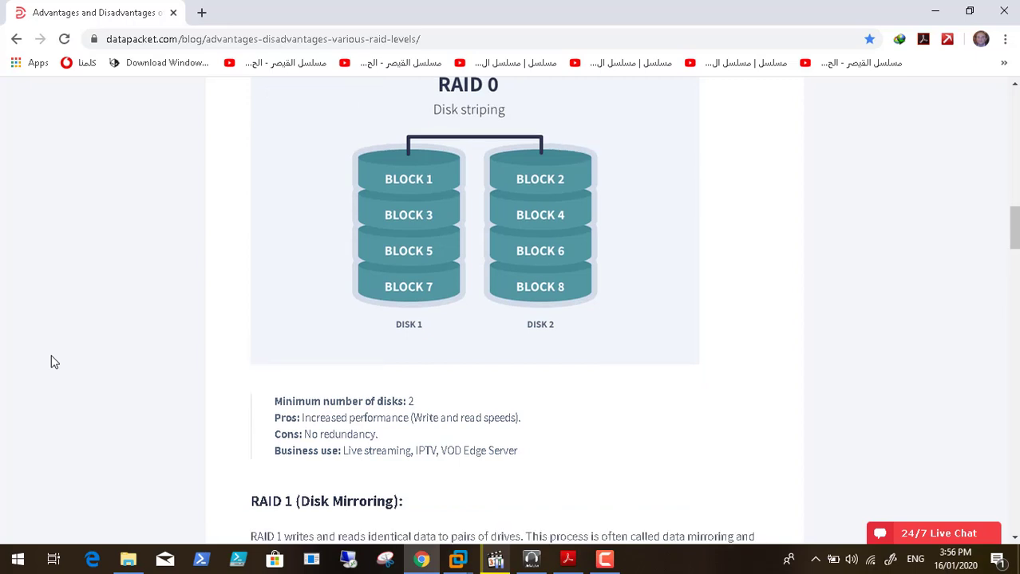
scroll(50, 362, up, 1)
scroll(50, 363, down, 3)
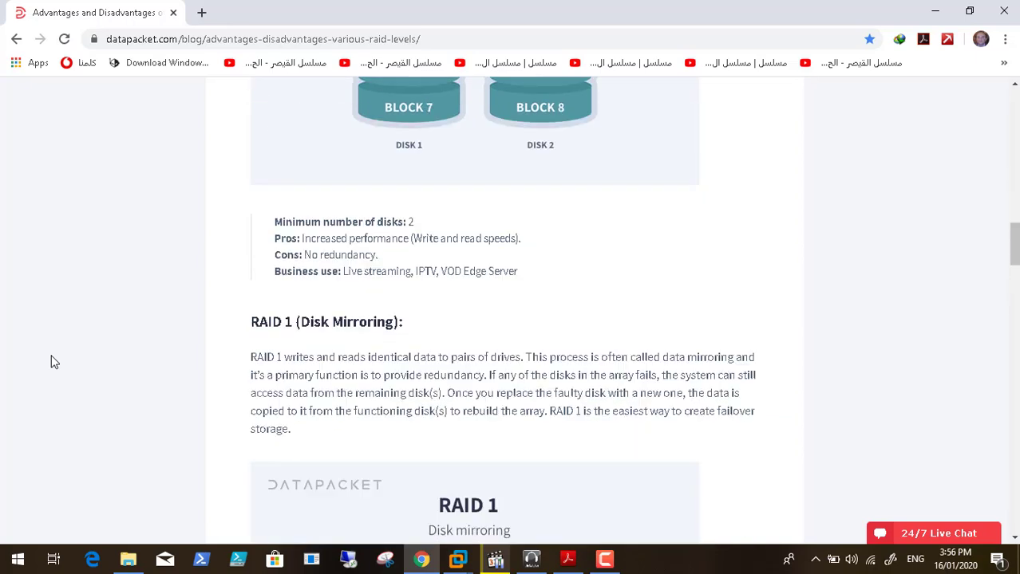
scroll(51, 362, down, 3)
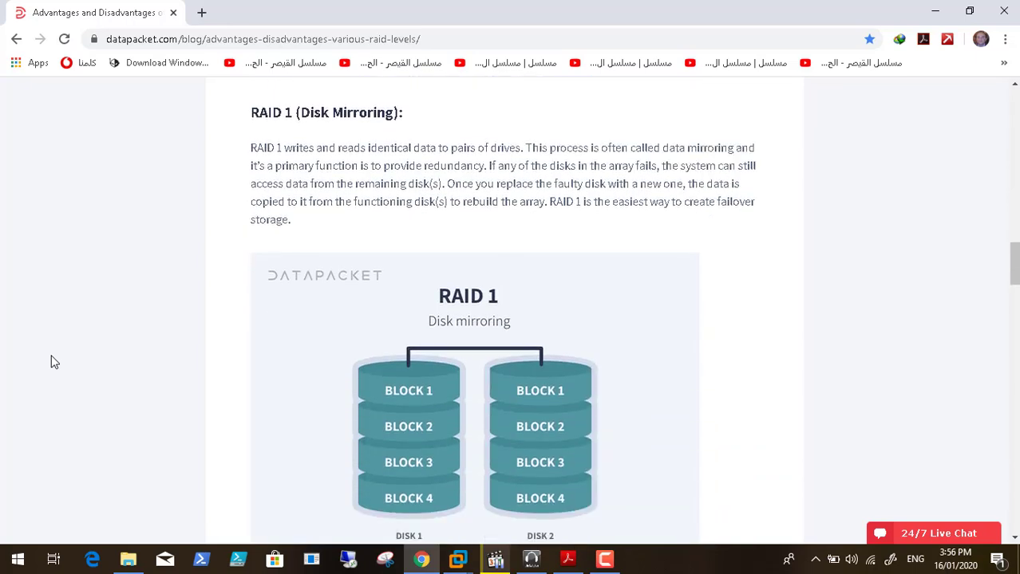
scroll(50, 362, down, 1)
scroll(54, 363, down, 1)
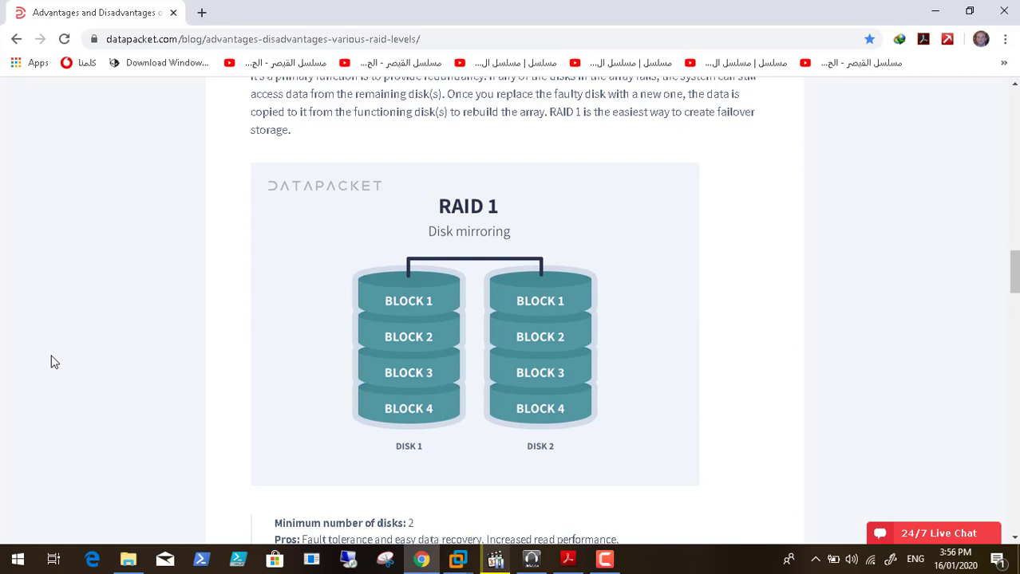
scroll(50, 363, down, 1)
scroll(50, 362, down, 1)
scroll(50, 362, down, 2)
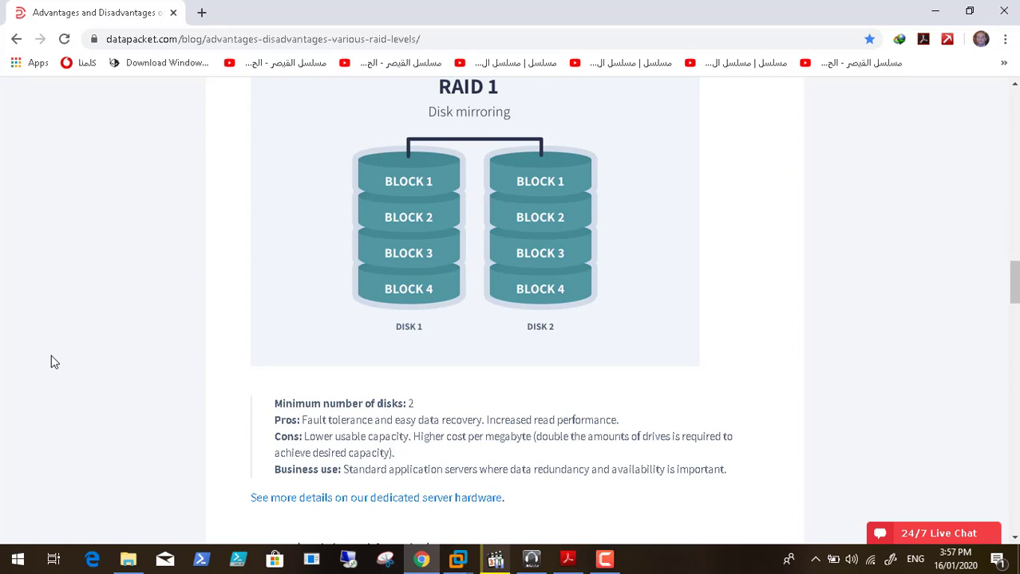
scroll(54, 362, down, 1)
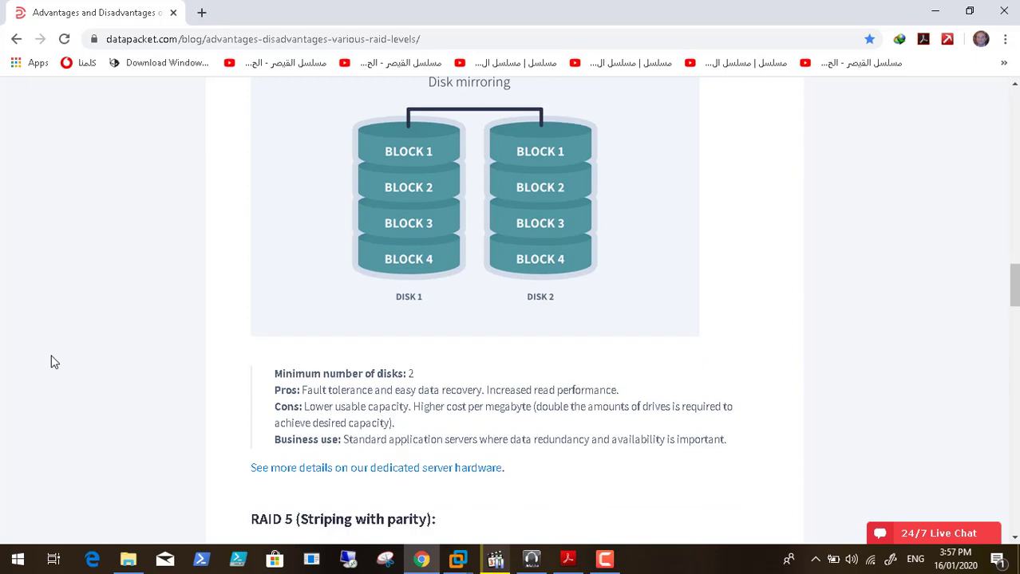
scroll(54, 362, down, 1)
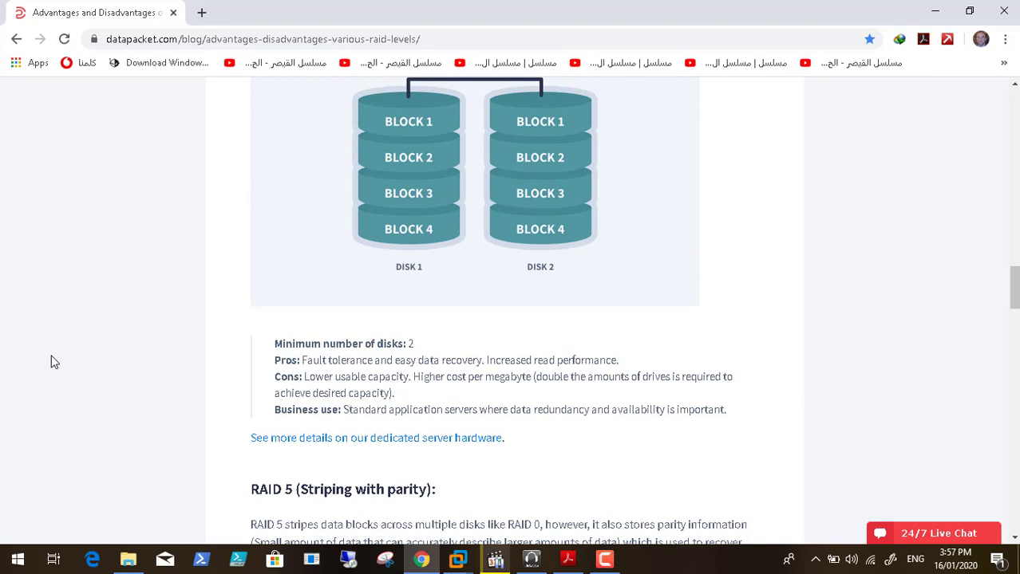
scroll(54, 362, up, 2)
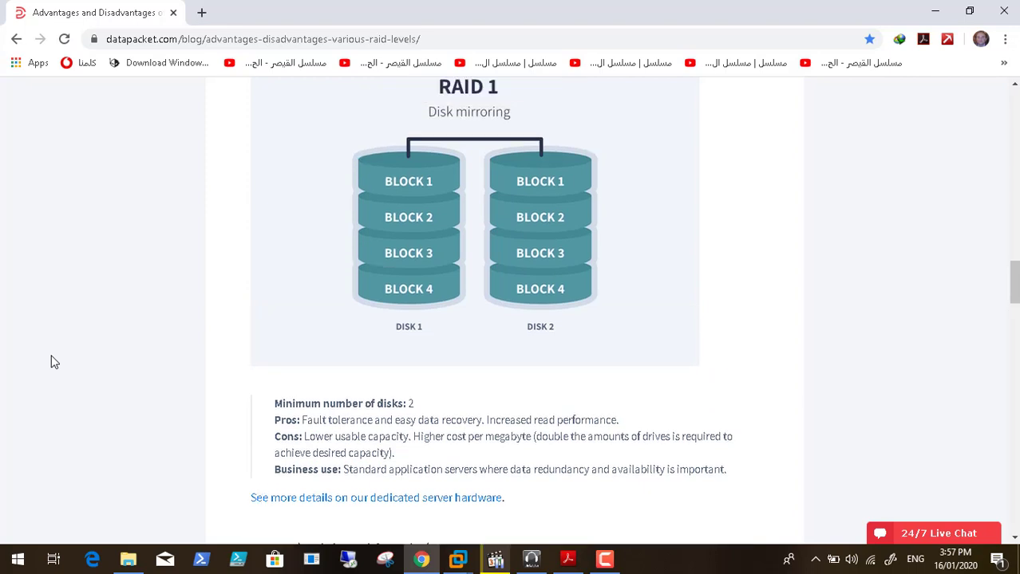
scroll(54, 362, up, 2)
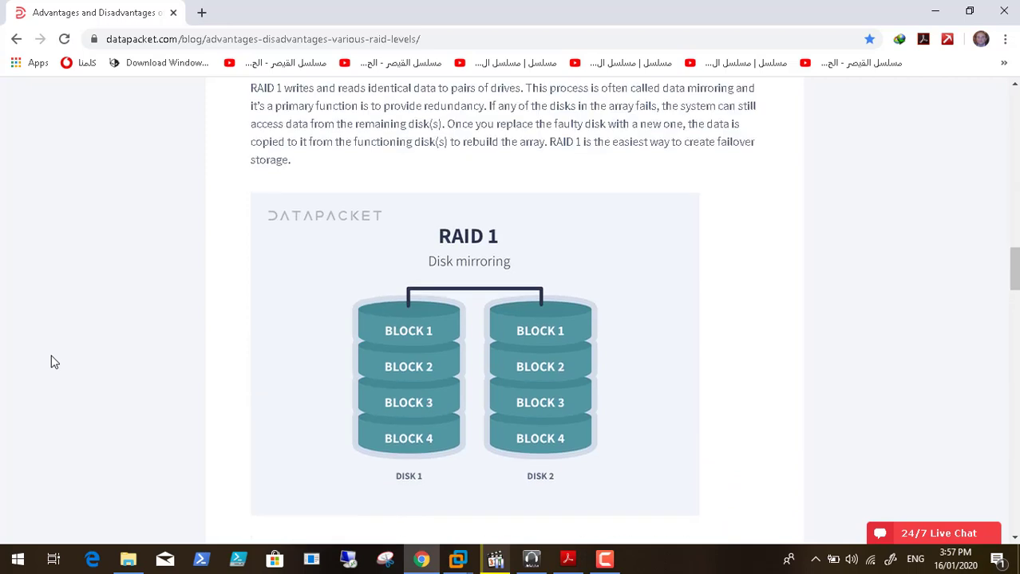
scroll(55, 363, up, 3)
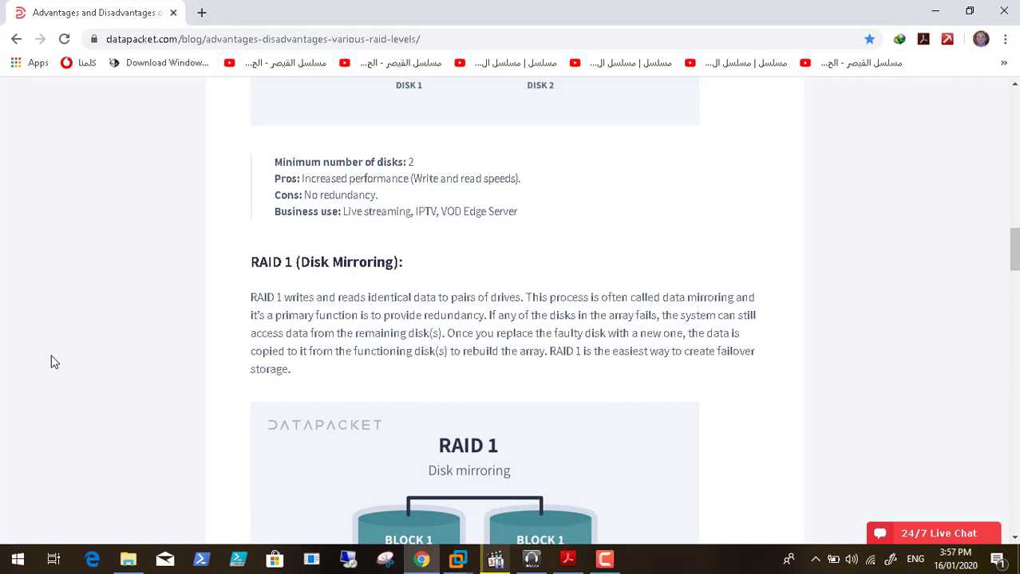
scroll(55, 362, up, 2)
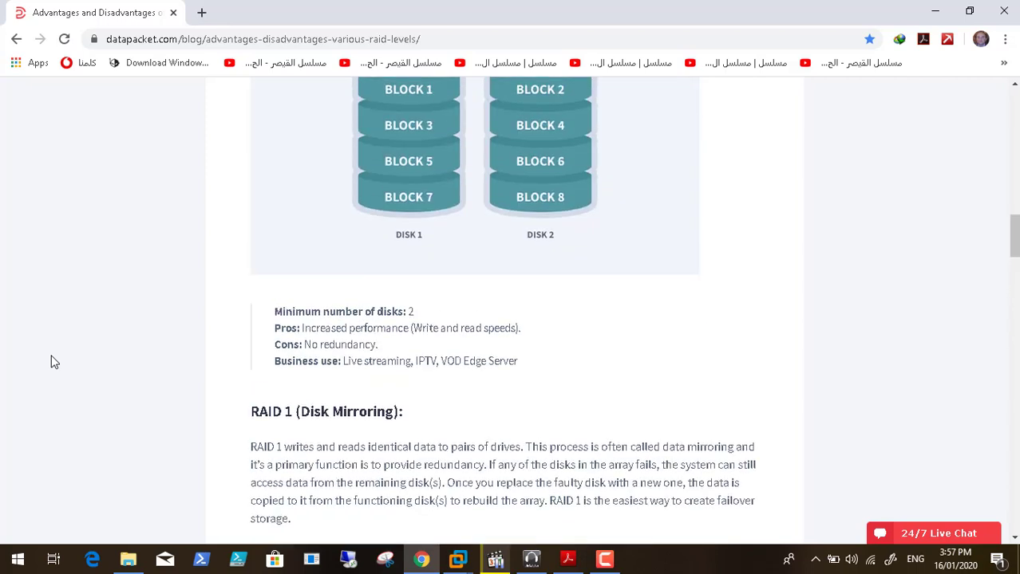
scroll(52, 361, up, 1)
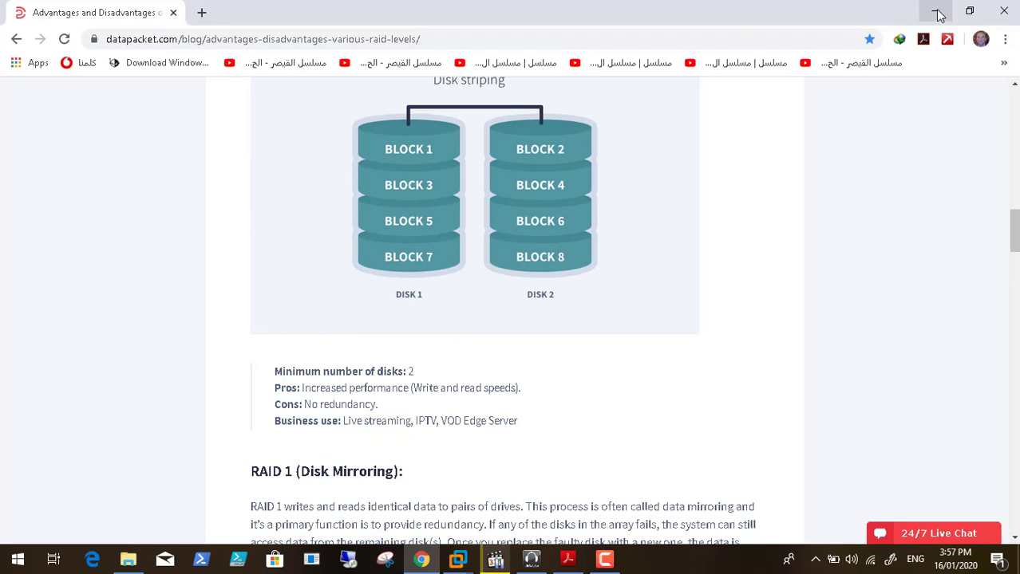
Step: Close the browser and bring up the paused Video5.mp4 player window
click(1003, 11)
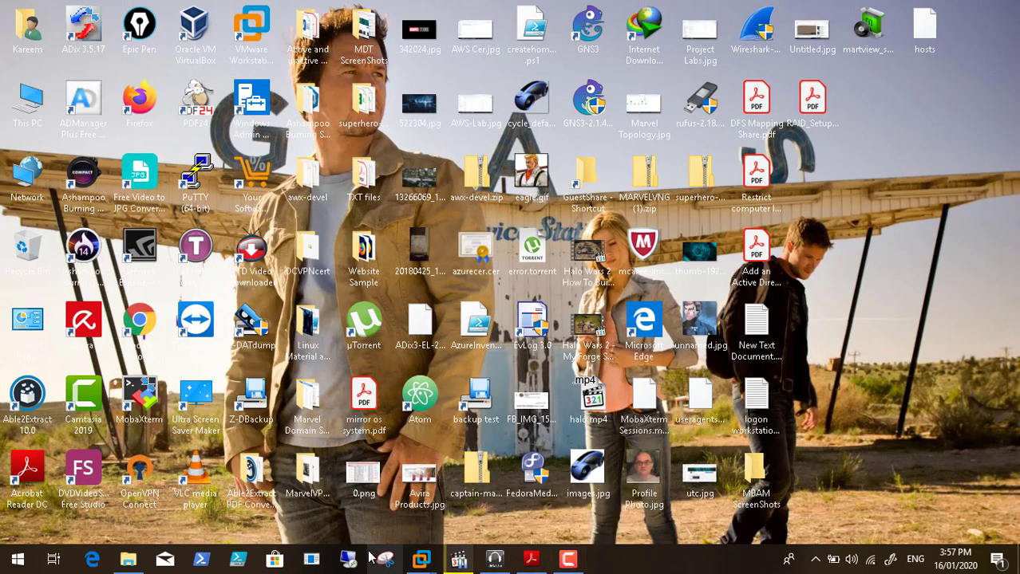
click(457, 487)
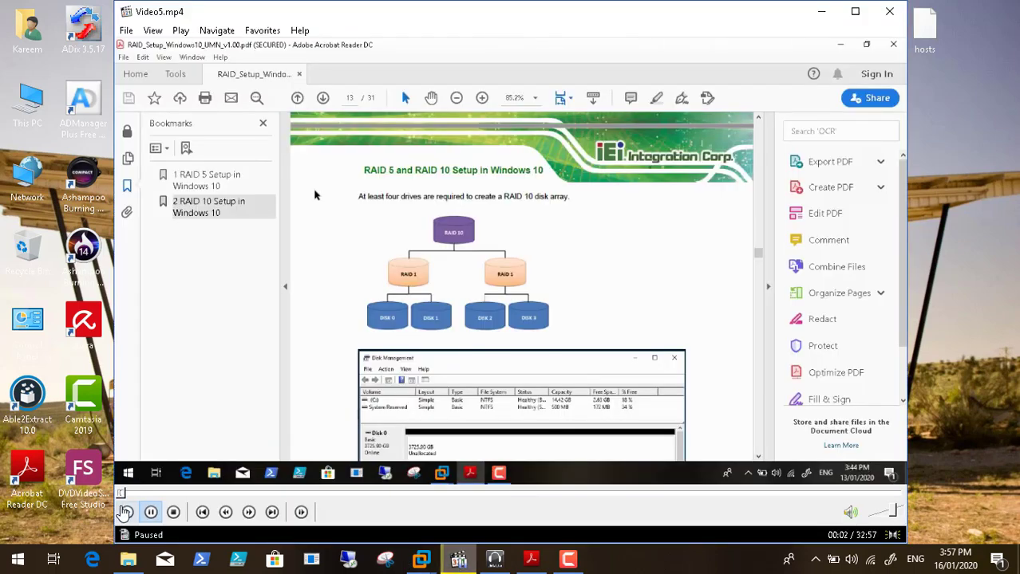
click(126, 512)
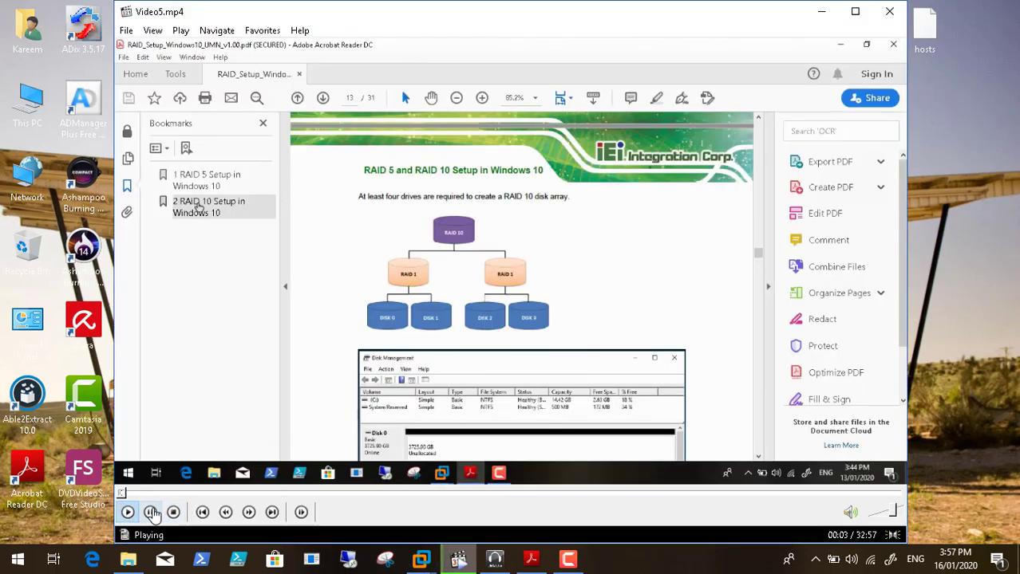
click(152, 512)
Step: Resume the screen recording and continue playing Video5.mp4
click(567, 558)
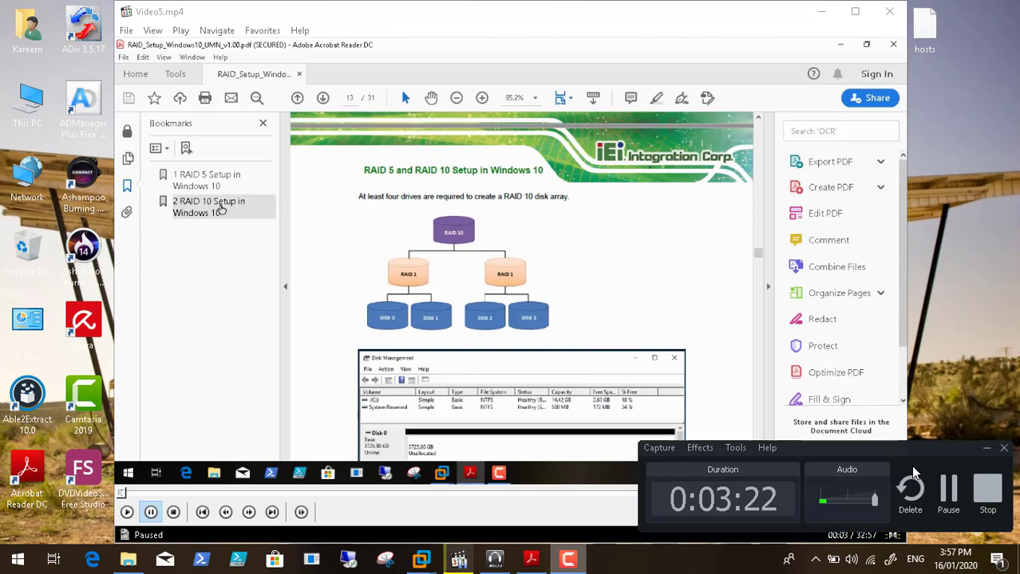
click(956, 491)
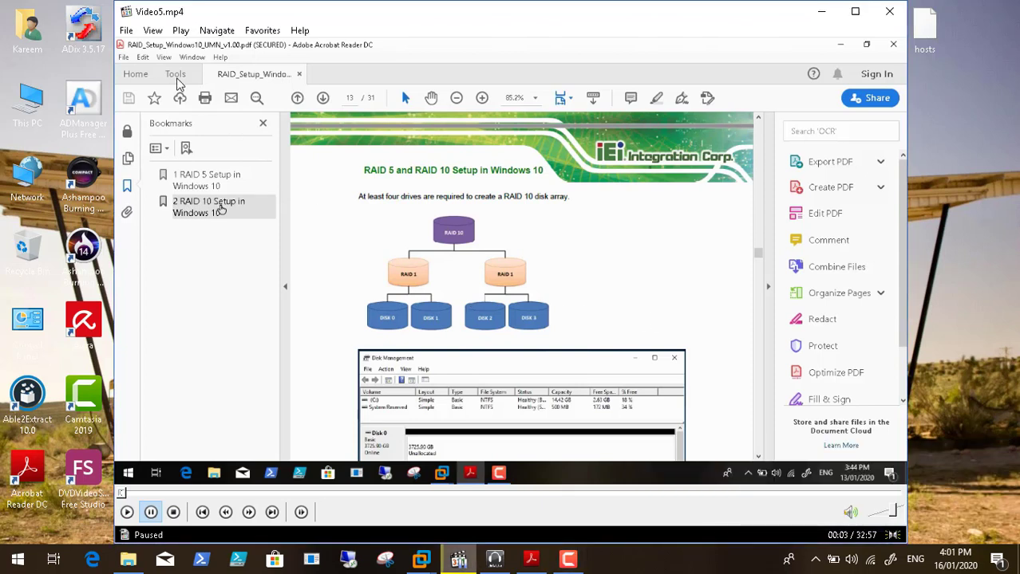
click(127, 513)
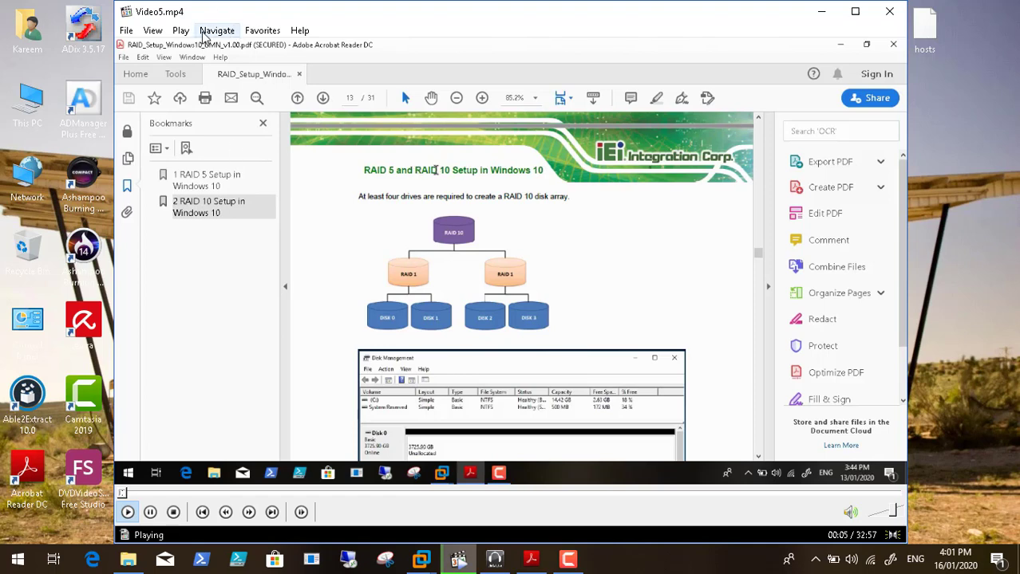
Step: Choose View > Full Screen to play the tutorial video full screen in MPC-HC
click(177, 36)
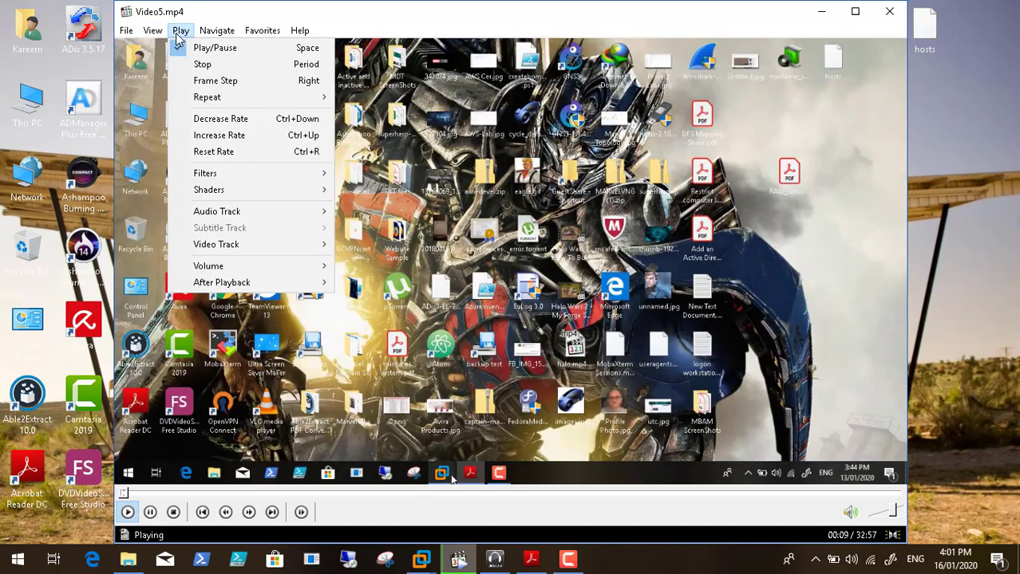
mouse_move(156, 38)
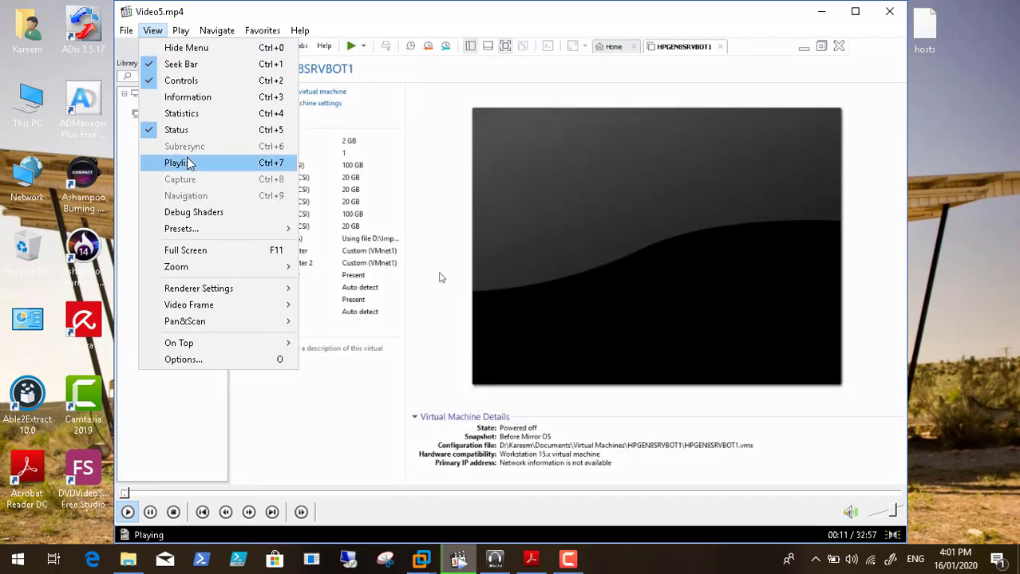
mouse_move(225, 264)
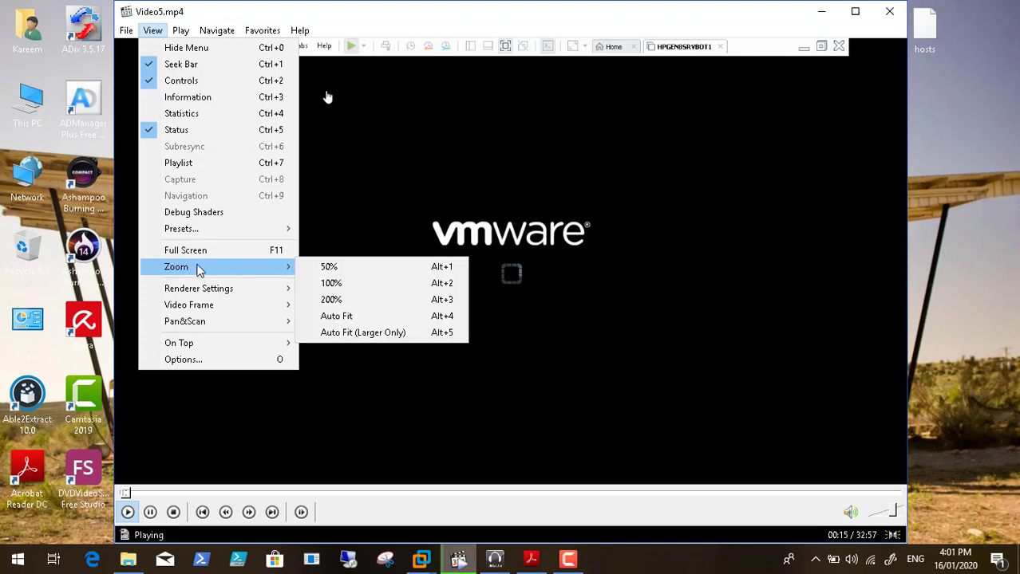
mouse_move(195, 229)
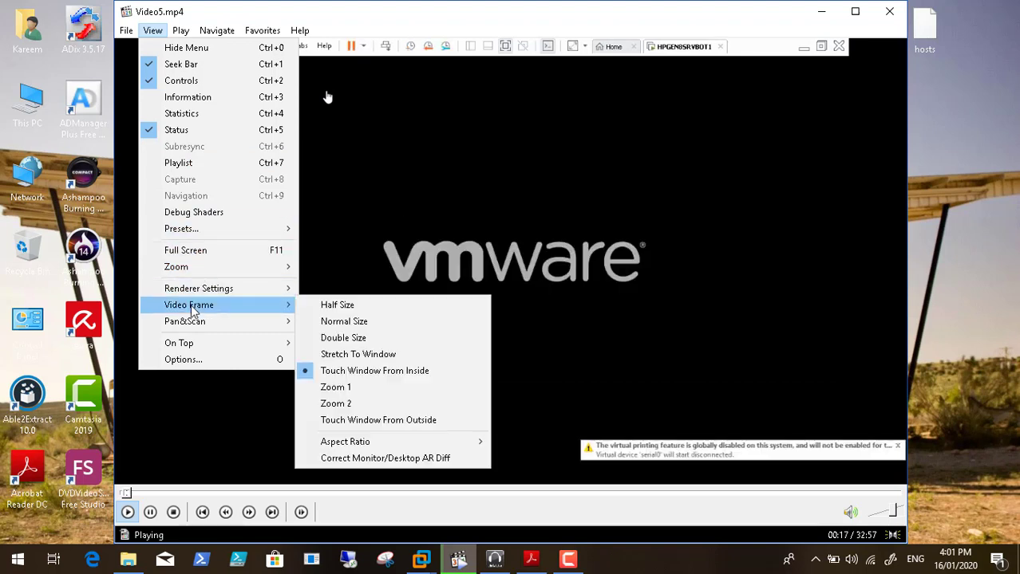
click(198, 251)
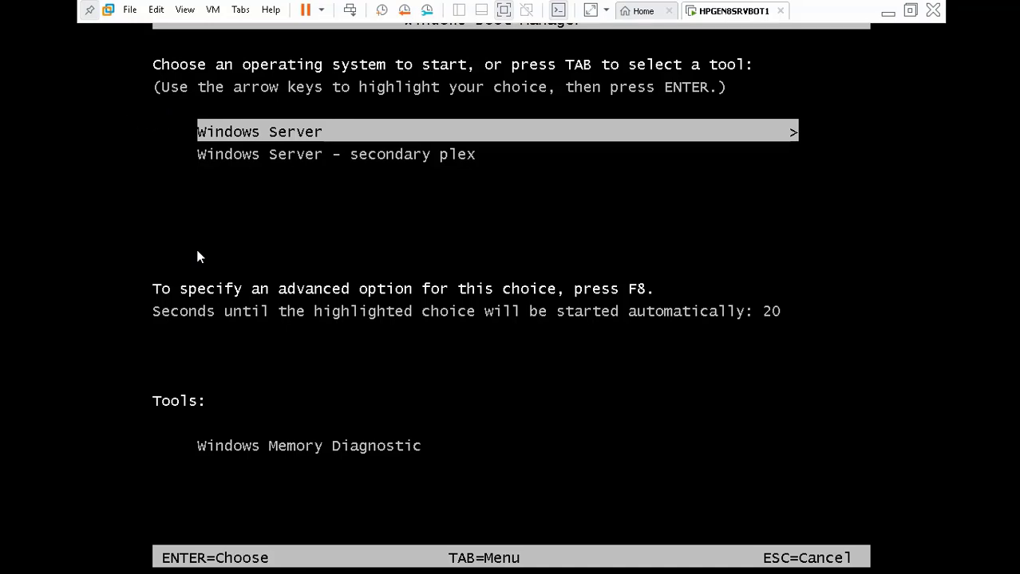
Step: Stop the boot menu countdown and boot the virtual machine into Windows Server
key(Down)
key(Up)
key(Return)
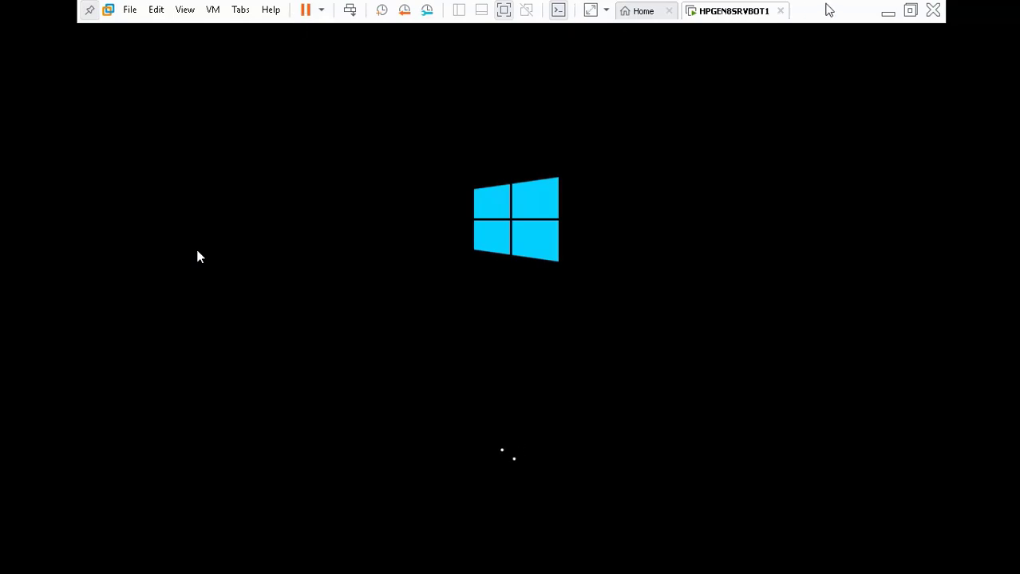
Step: Minimize the VMware window to the host desktop and pause the screen recording
click(887, 14)
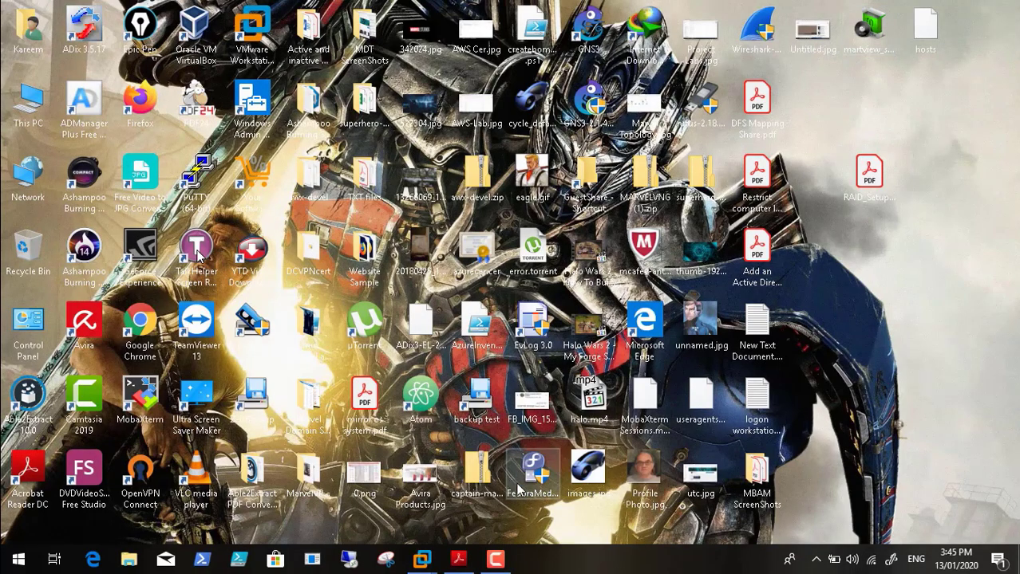
click(494, 560)
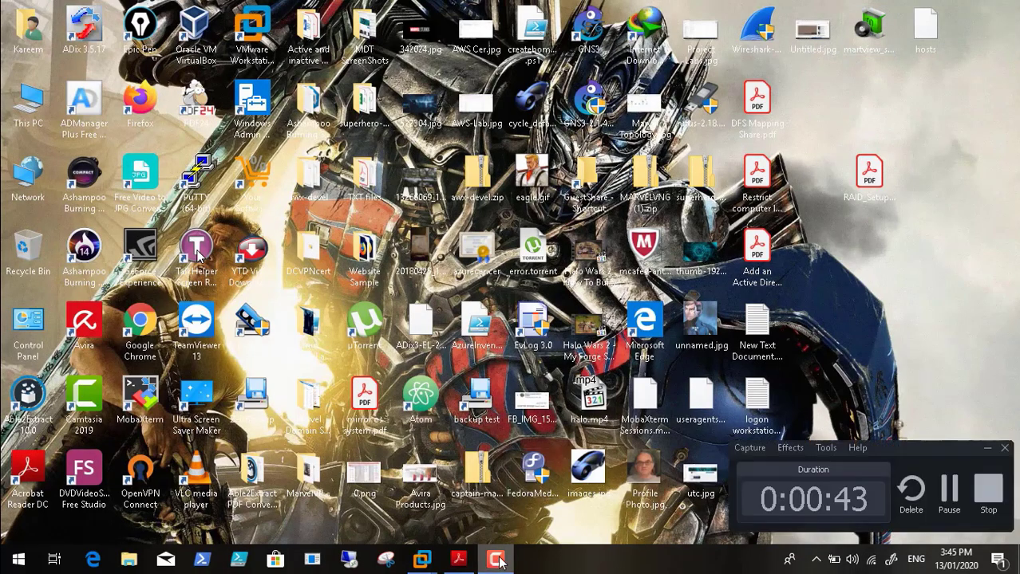
click(946, 496)
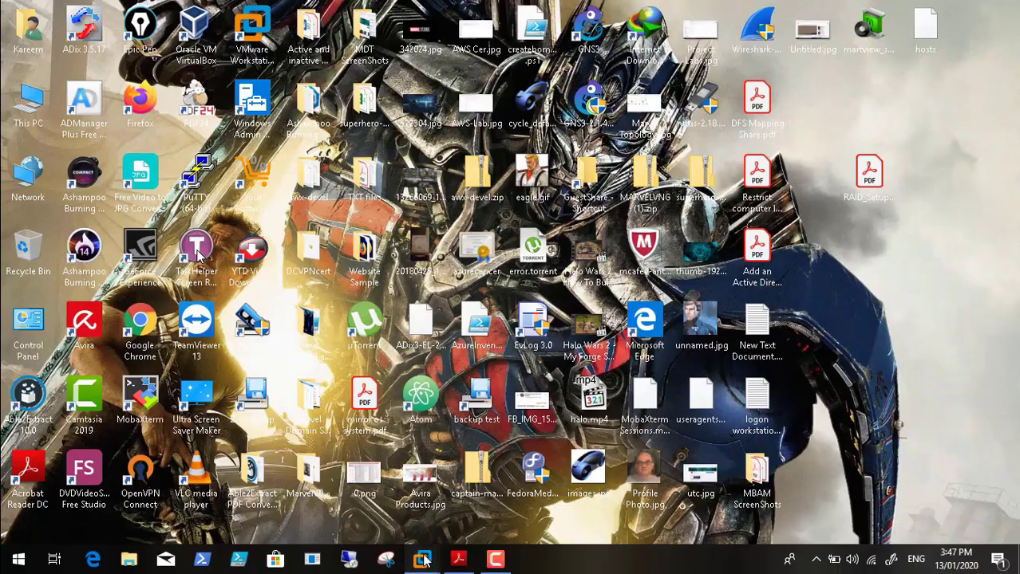
Step: Restore the server VM, send Ctrl+Alt+Del and sign in as Administrator with the account password
mouse_move(423, 561)
click(440, 530)
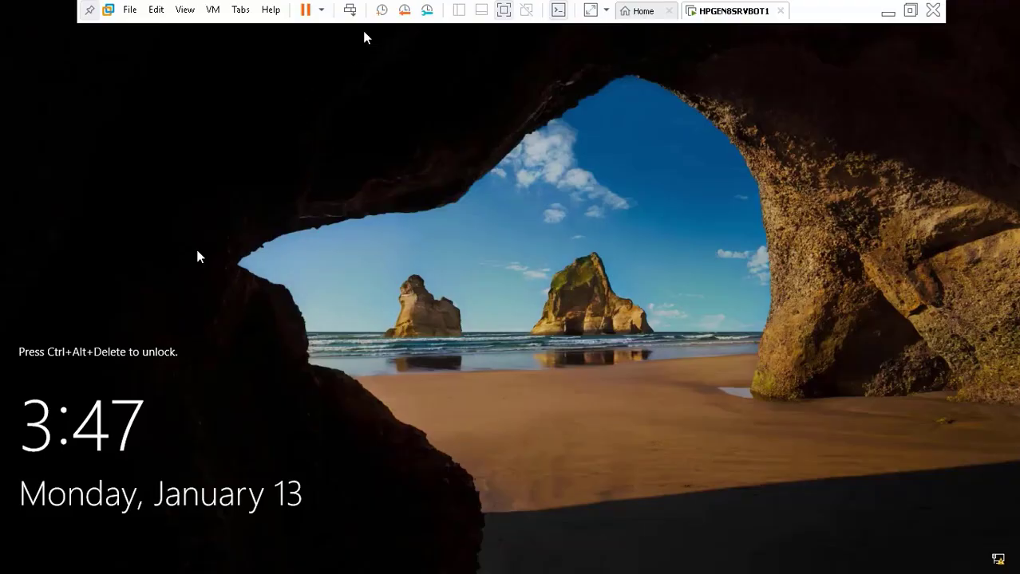
click(350, 10)
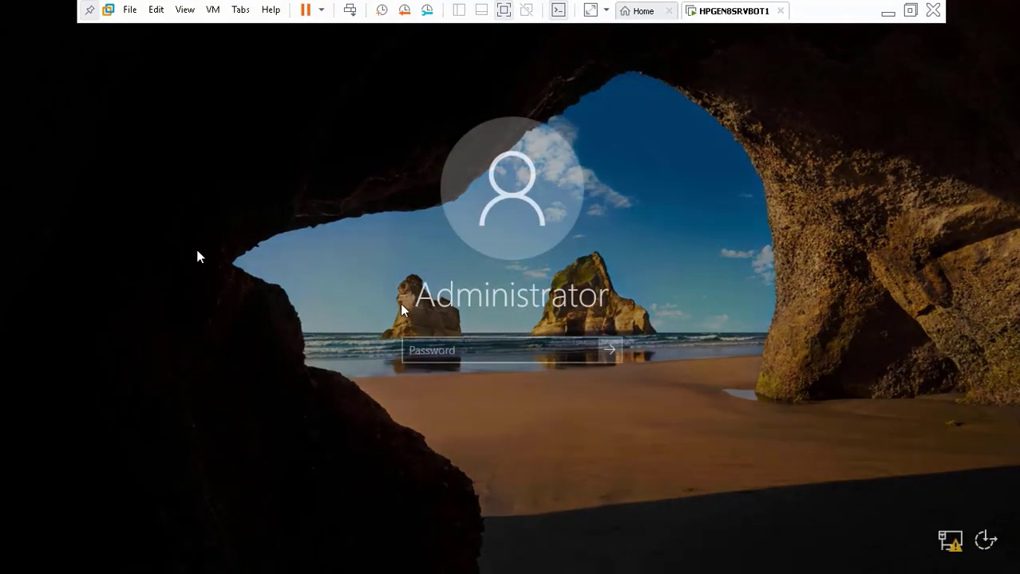
text(******)
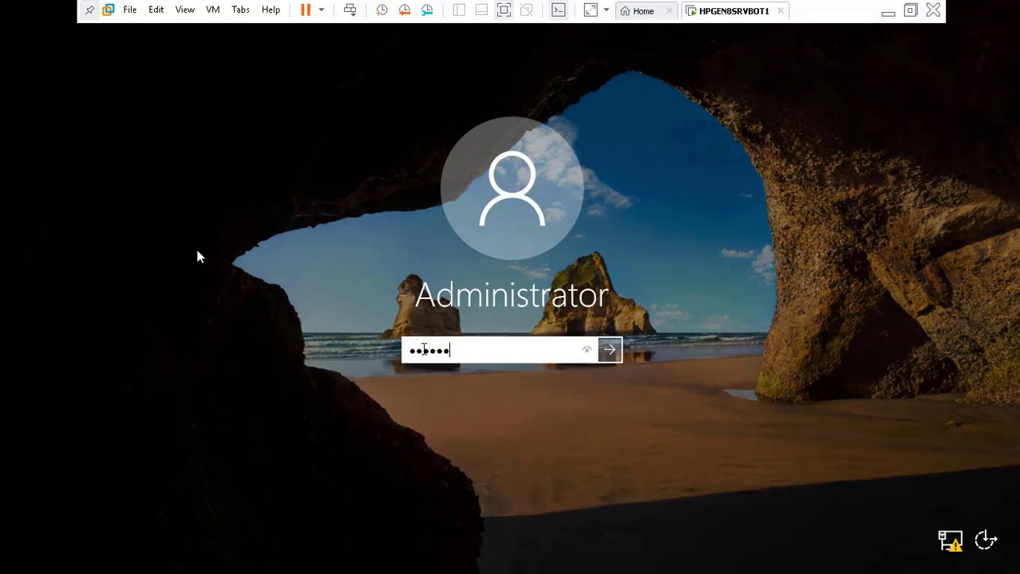
text(****)
key(Return)
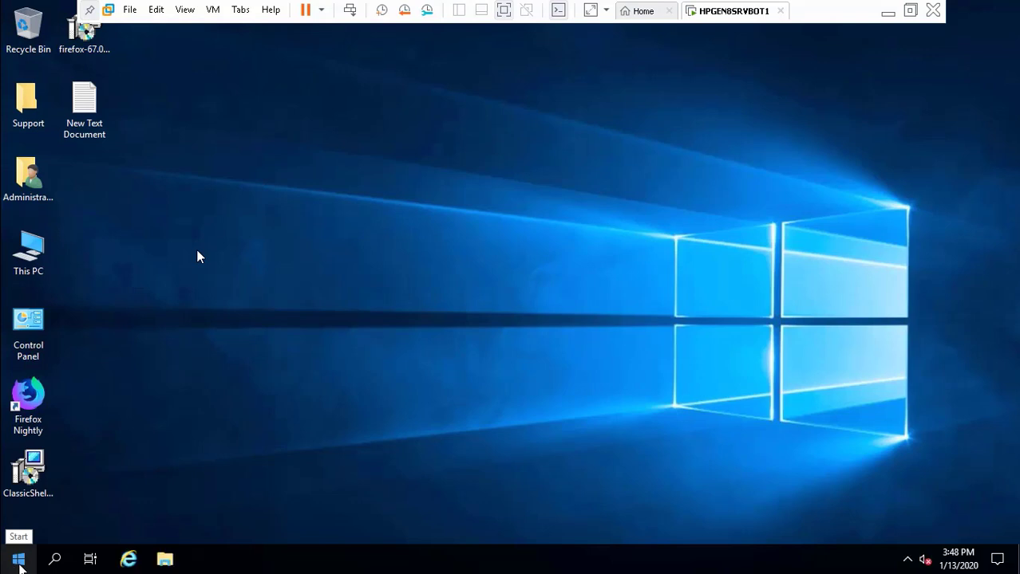
Step: Open Disk Management from the Start right-click menu and Control Panel from the desktop icon
right_click(19, 562)
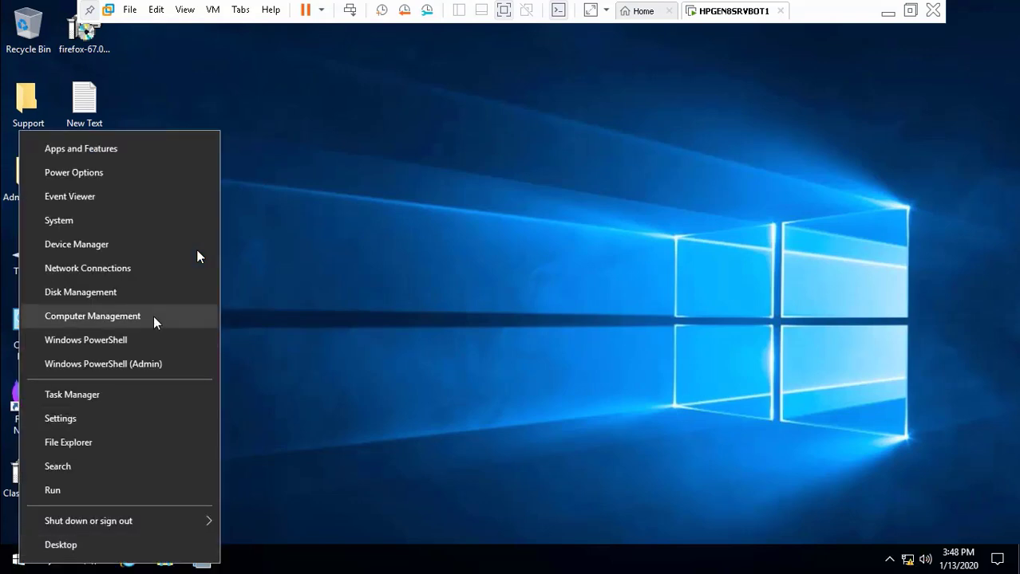
click(119, 292)
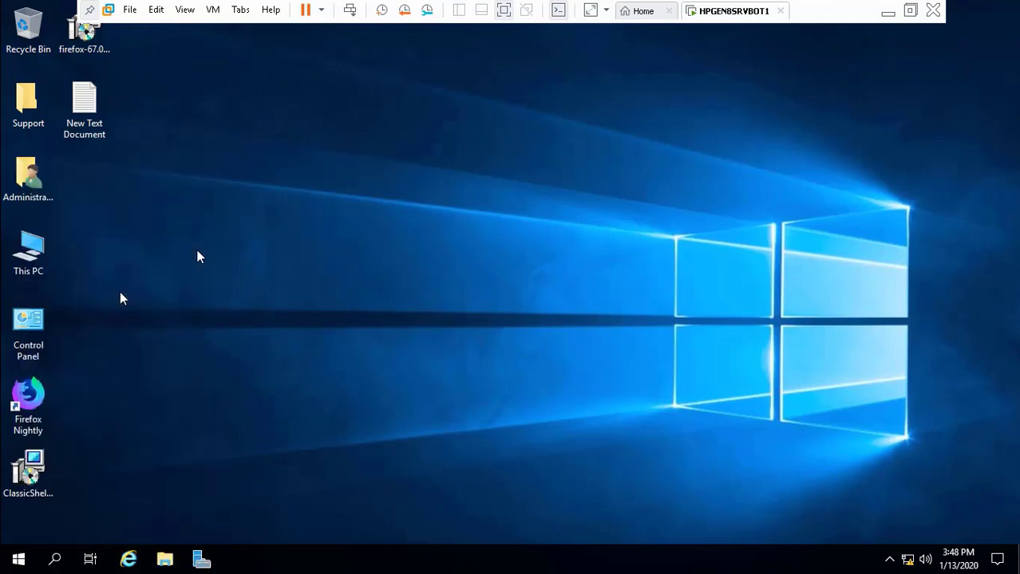
click(28, 324)
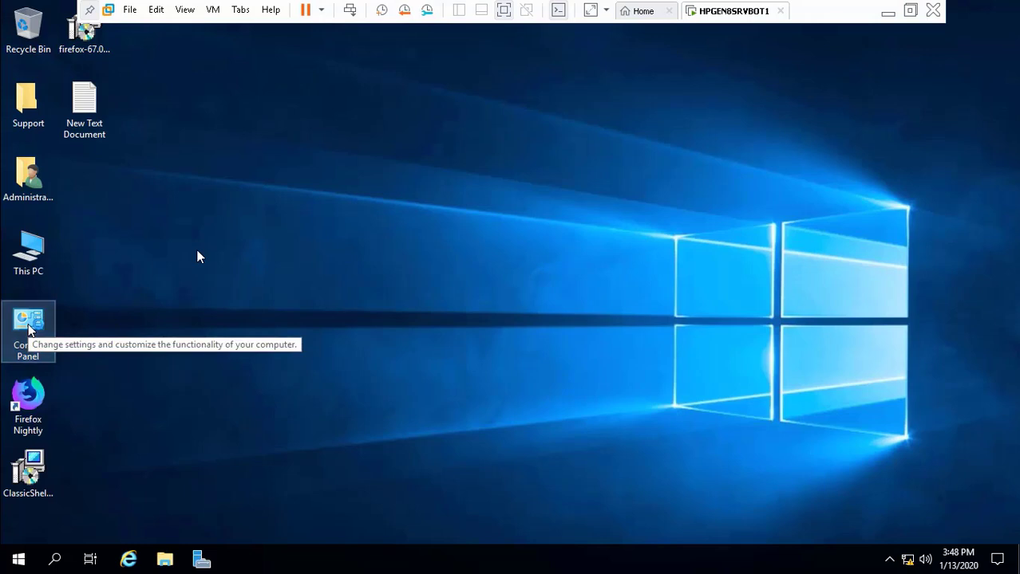
double_click(28, 325)
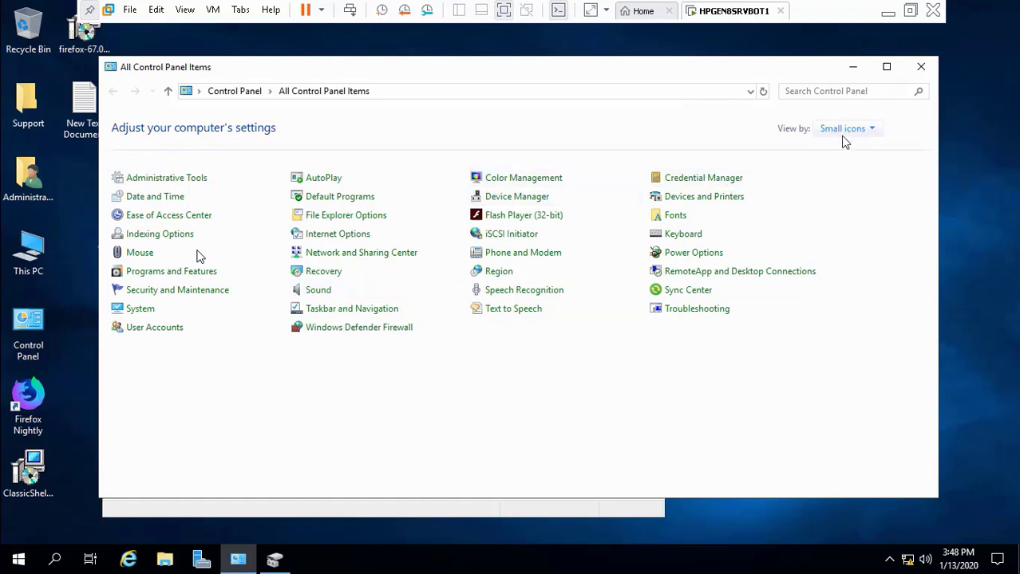
Step: Minimize Control Panel, Disk Management and the VMware window
click(852, 68)
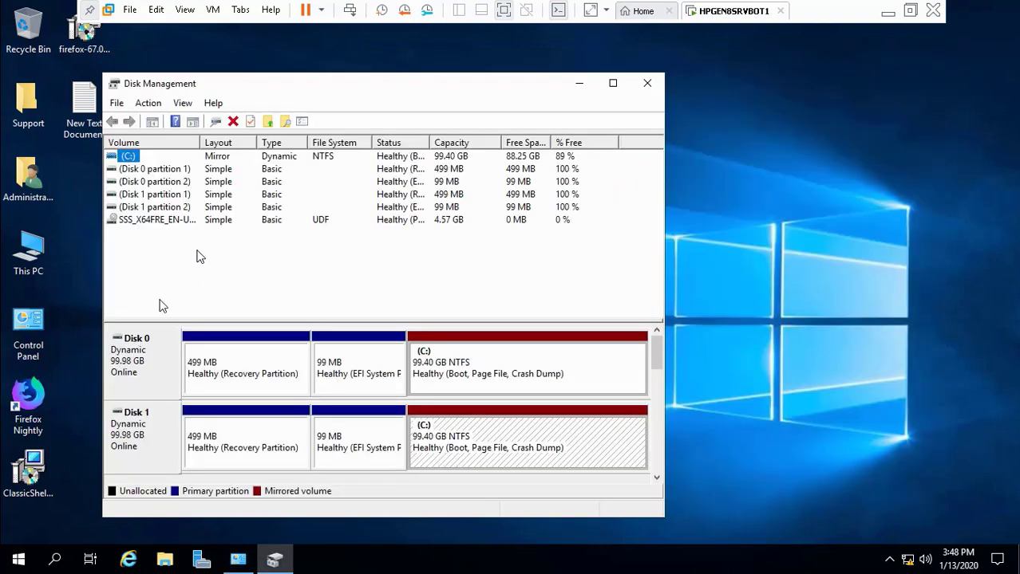
click(579, 83)
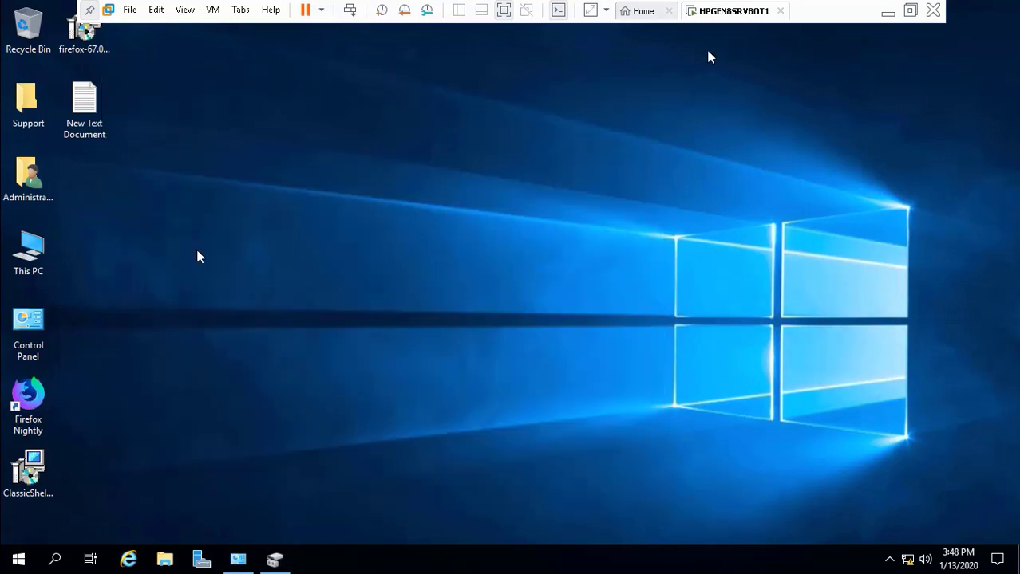
click(887, 12)
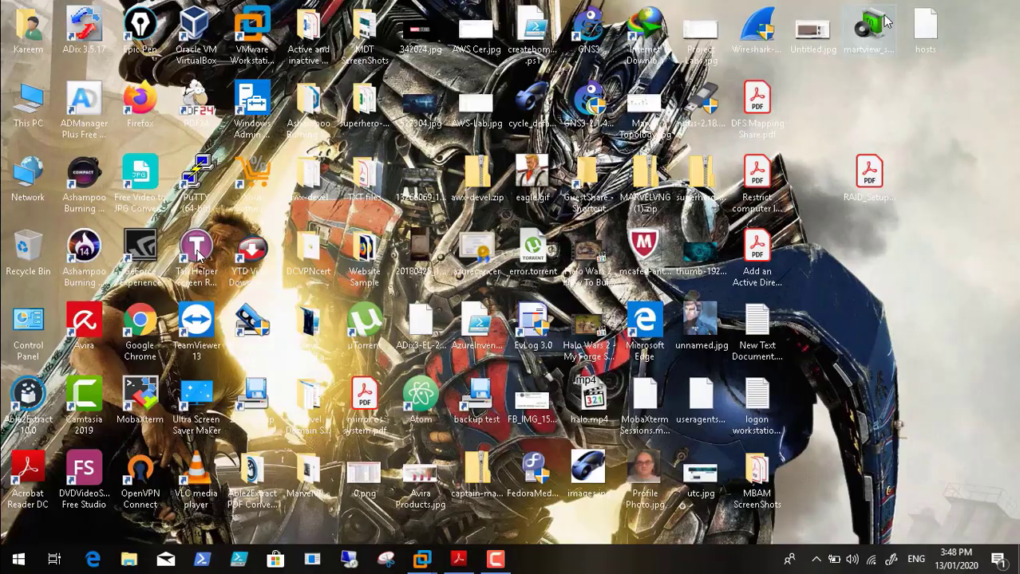
Step: Scroll the RAID guide PDF to page 14, RAID 10 Step 1: Storage Spaces from Control Panel
click(469, 554)
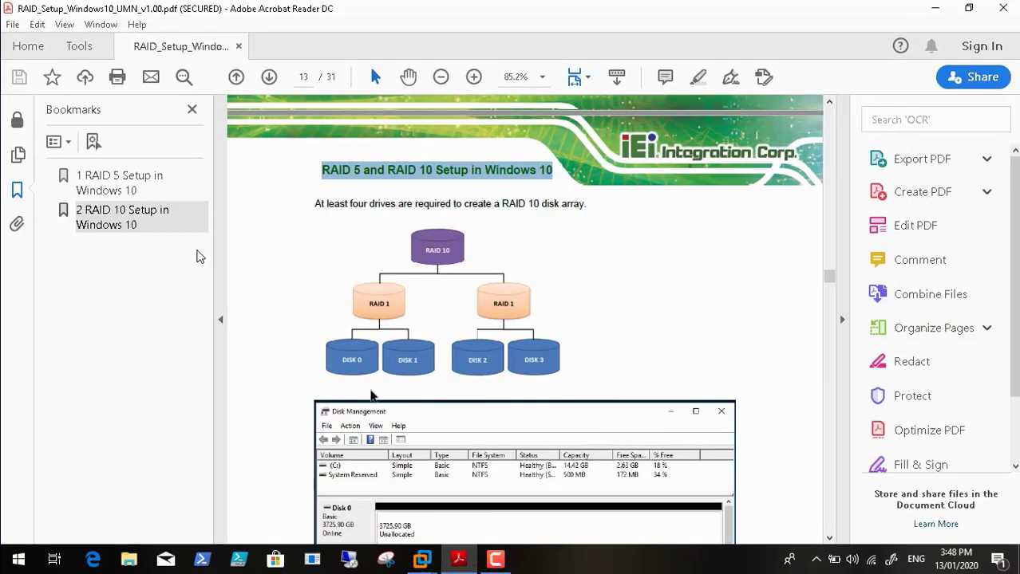
click(461, 408)
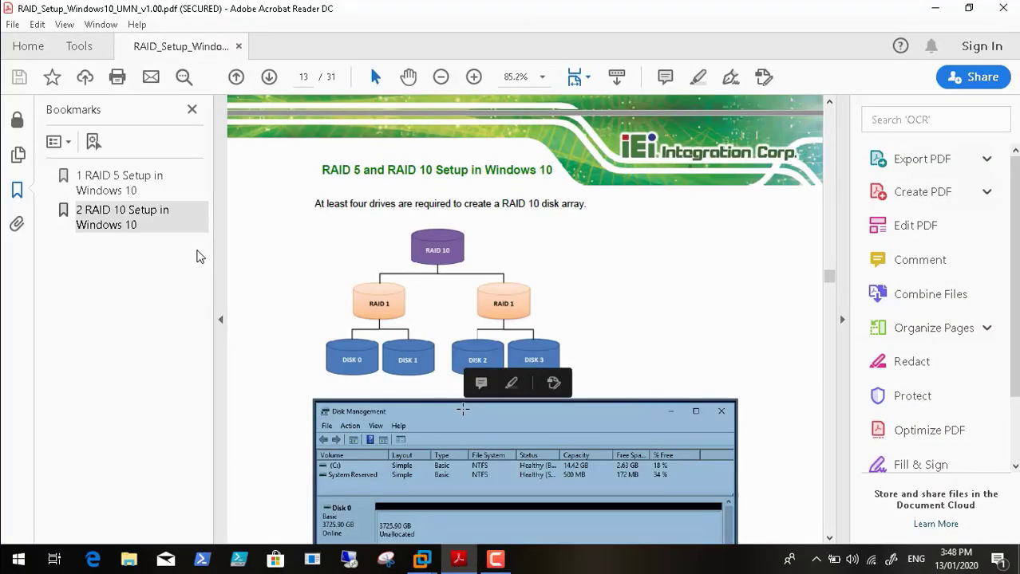
scroll(462, 408, down, 1)
scroll(463, 409, down, 15)
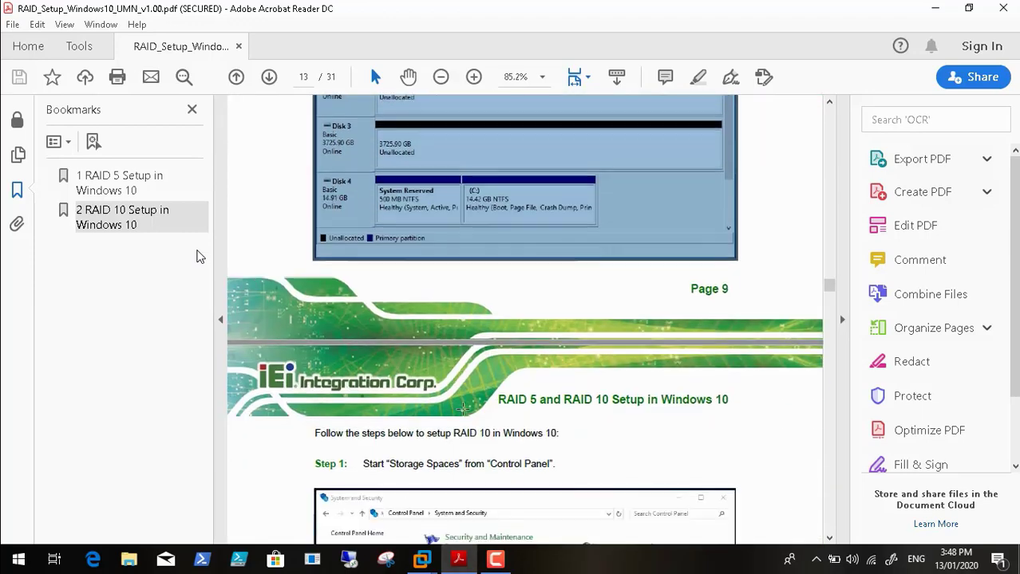
scroll(462, 409, down, 3)
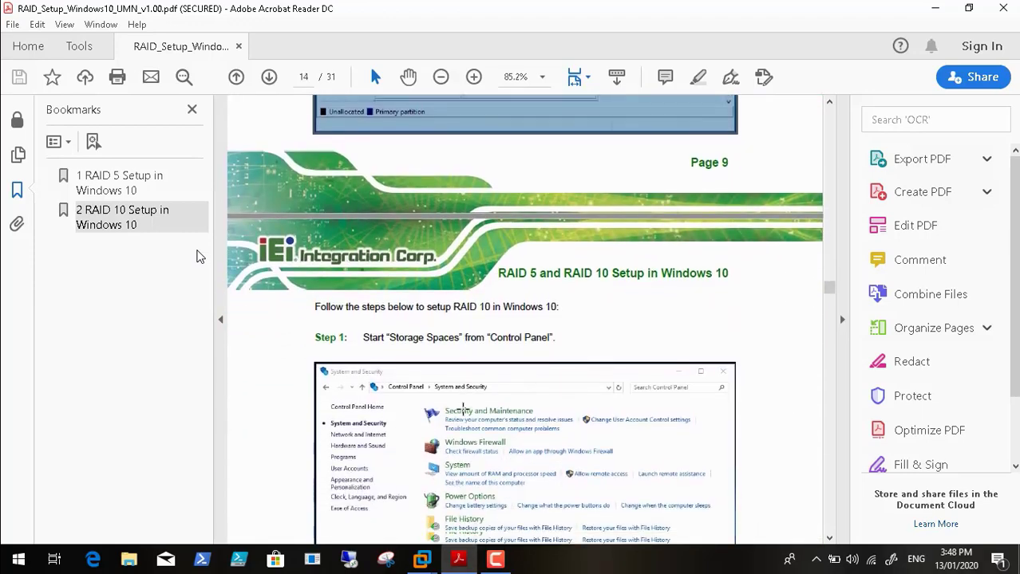
scroll(462, 408, down, 1)
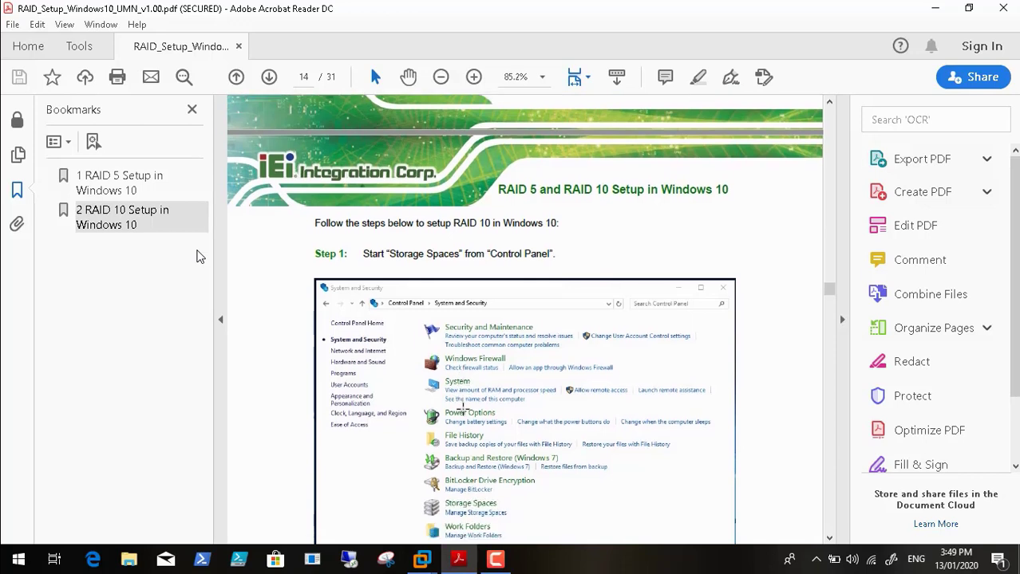
scroll(463, 409, down, 2)
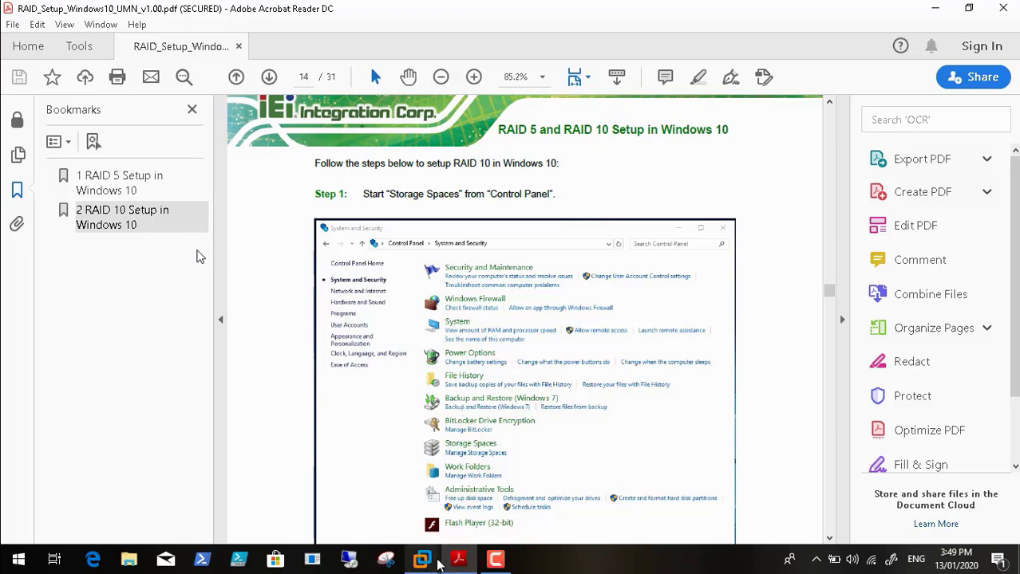
Step: Search the server's Control Panel for 'storage', then minimize the VM back to the PDF
mouse_move(431, 565)
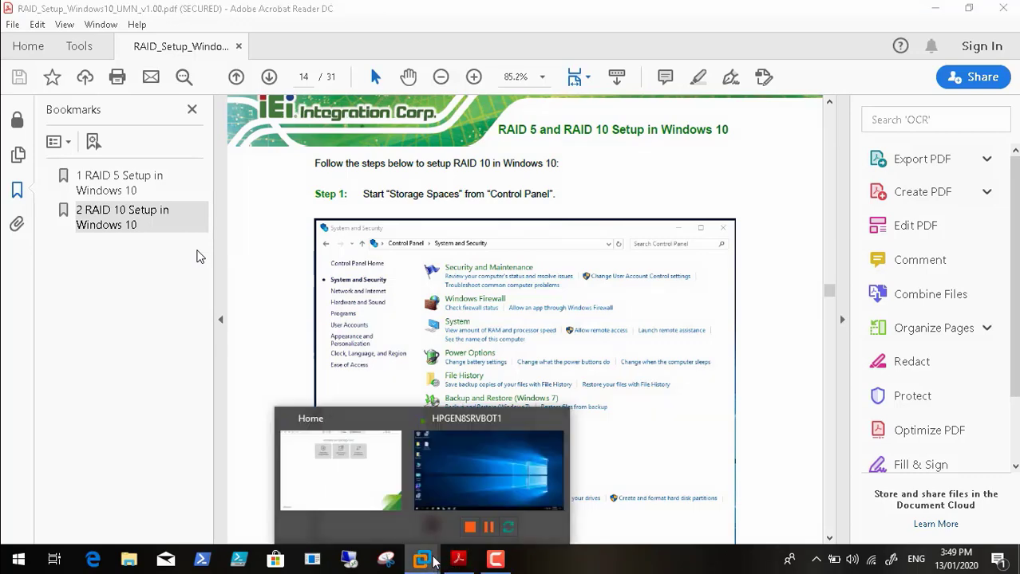
click(478, 475)
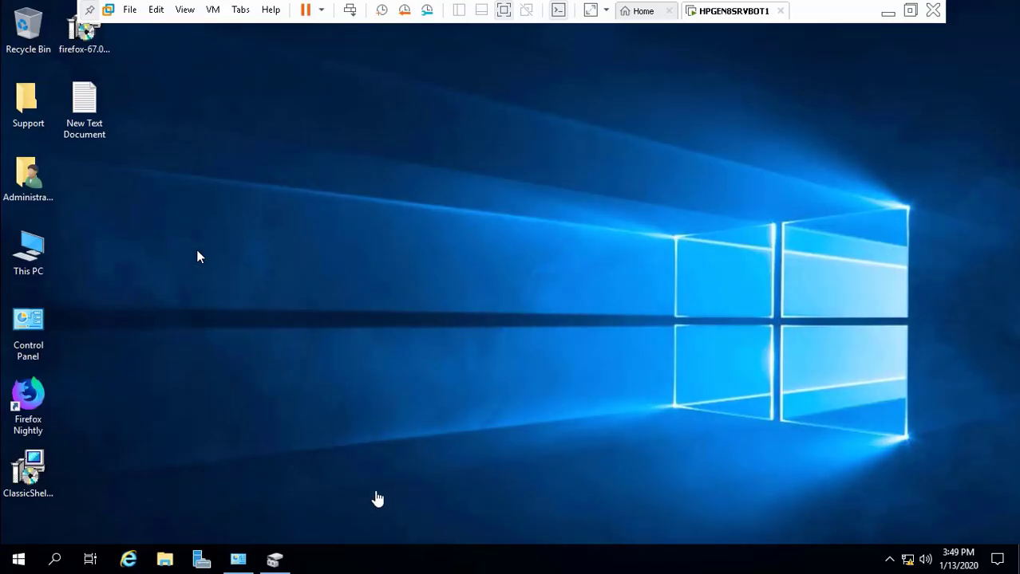
click(238, 561)
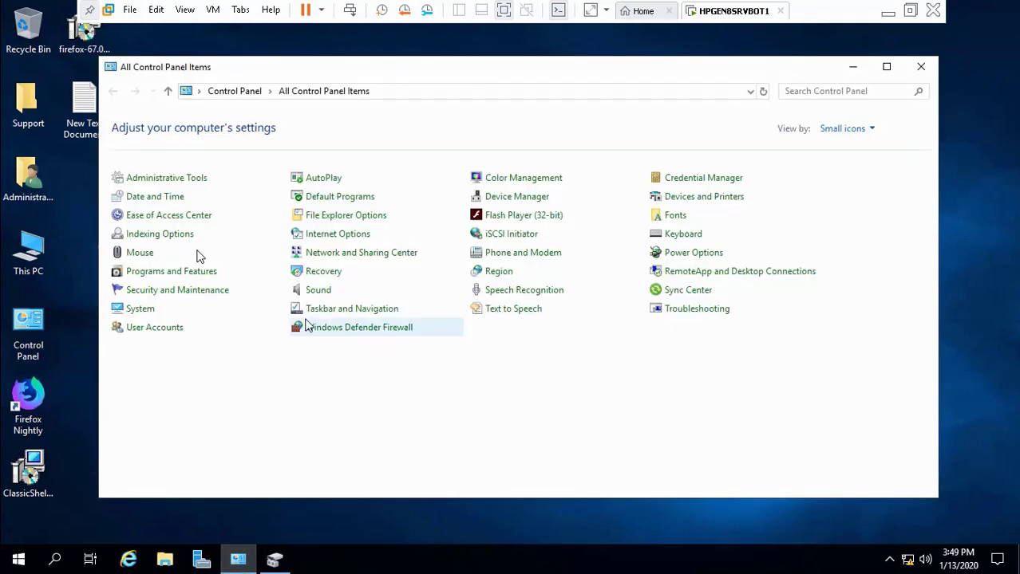
click(851, 92)
text(storage)
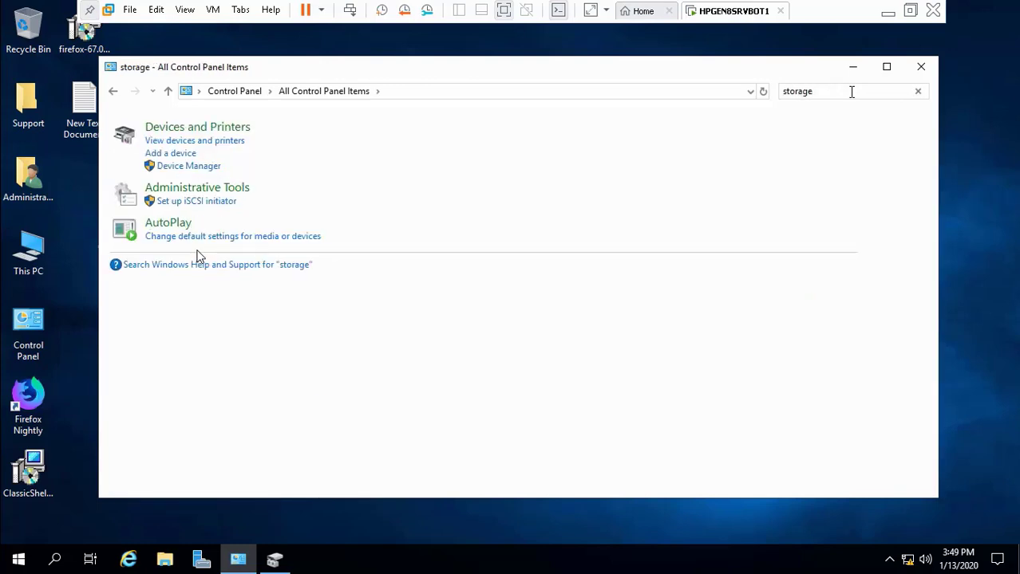
click(886, 13)
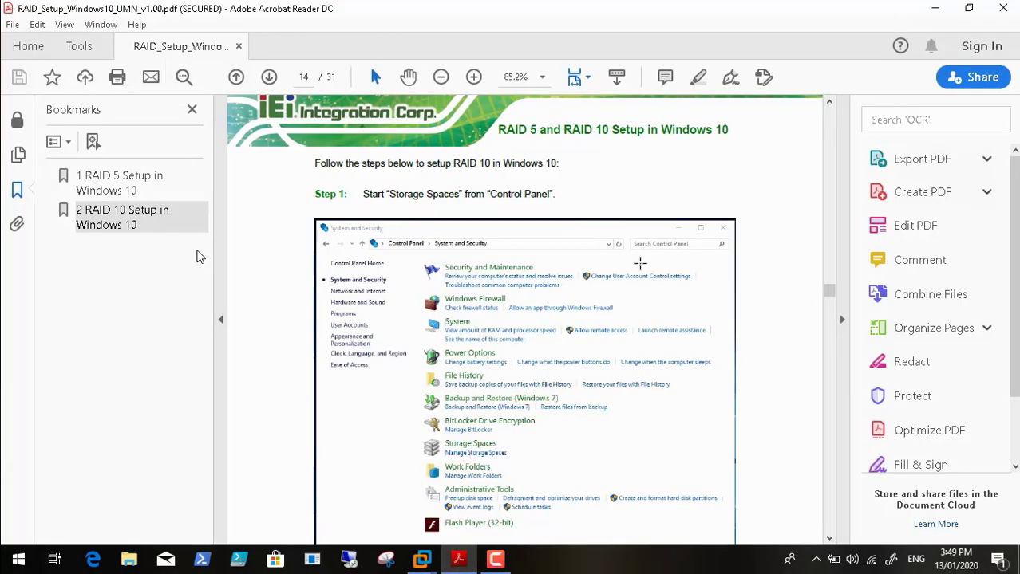
Step: Minimize Acrobat, launch Chrome and search Google for 'storage spaces option in windows 2016'
click(935, 10)
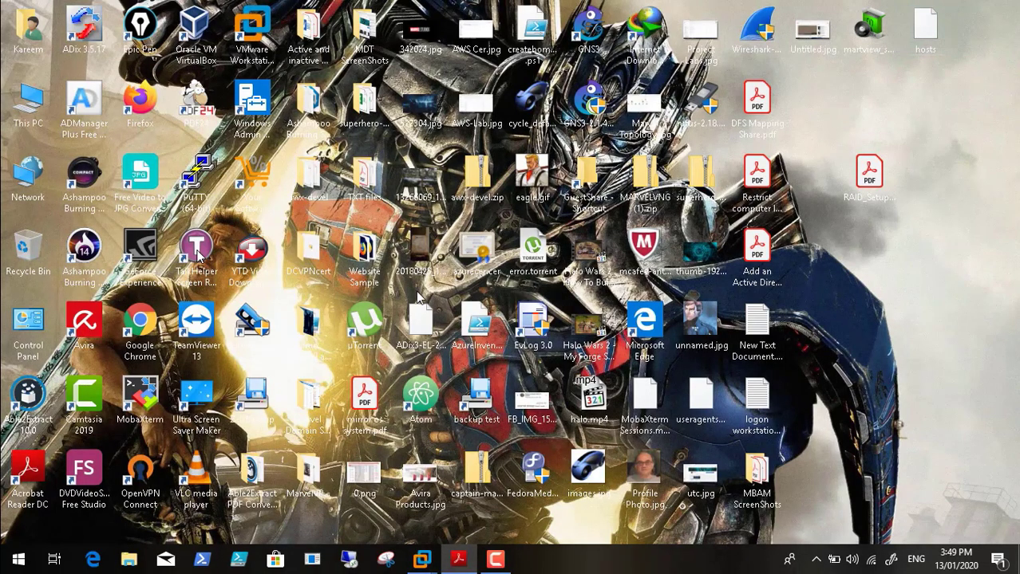
double_click(134, 323)
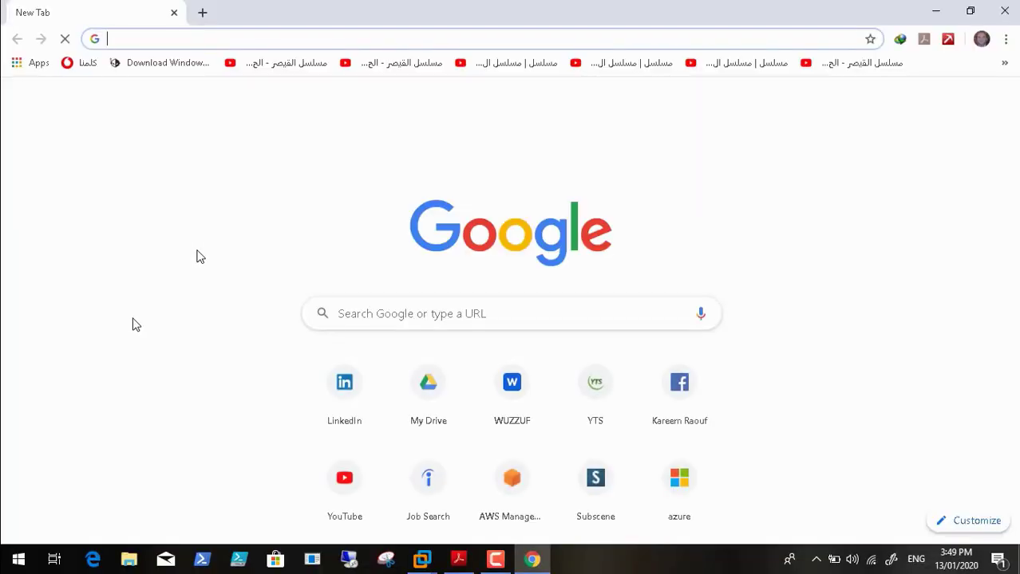
text(st)
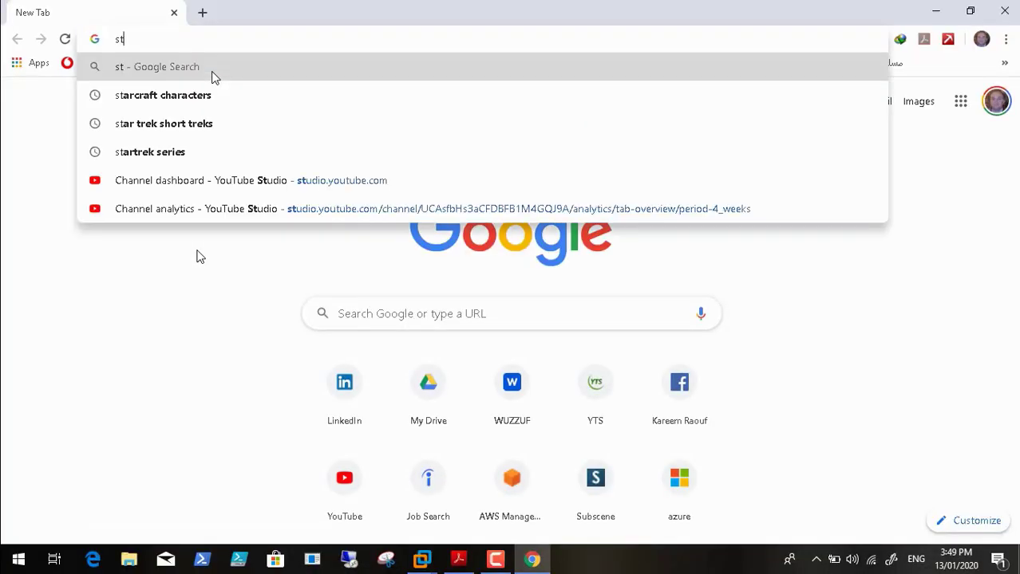
text(orage spa)
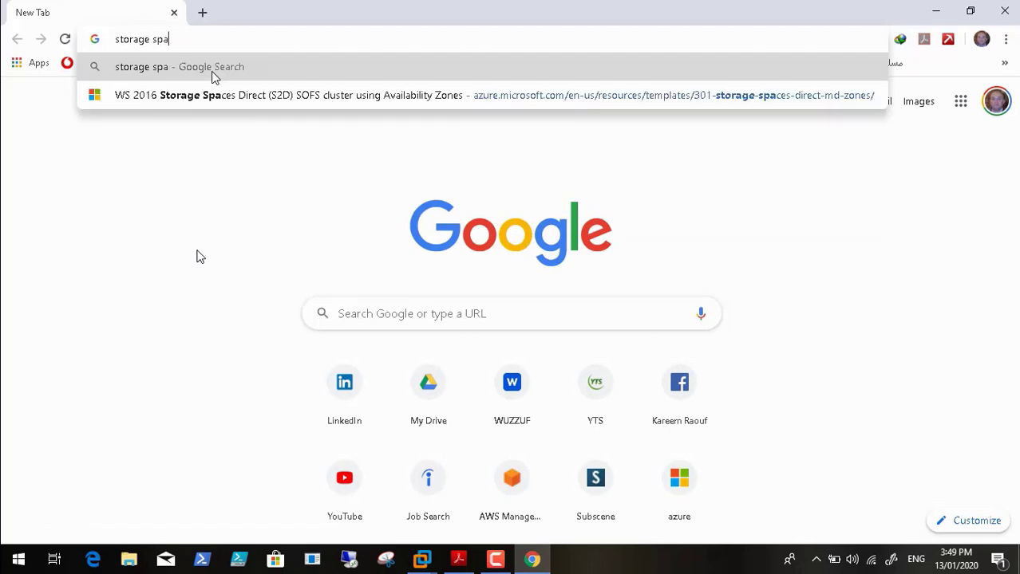
text(ces optio)
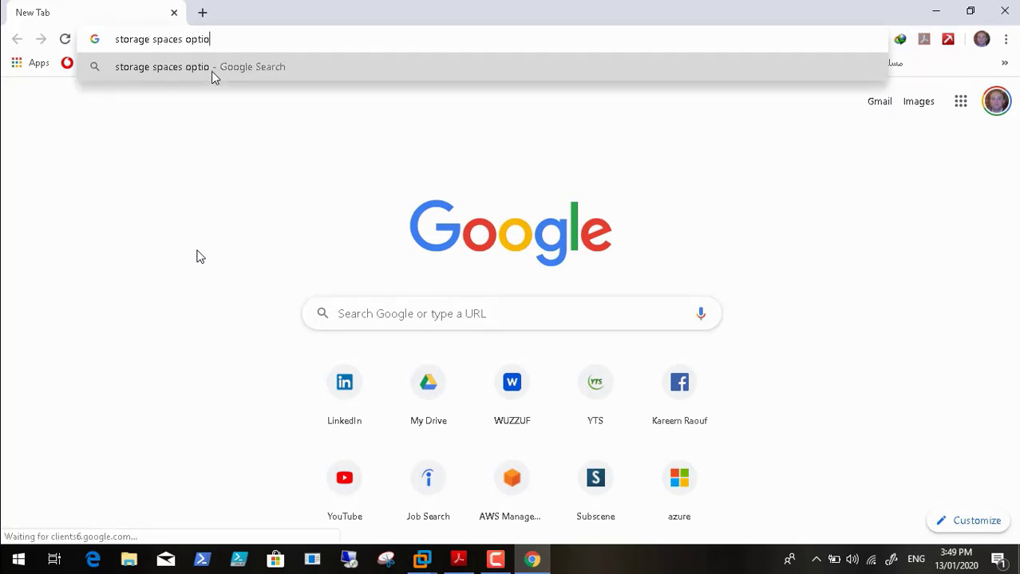
text(n in windo)
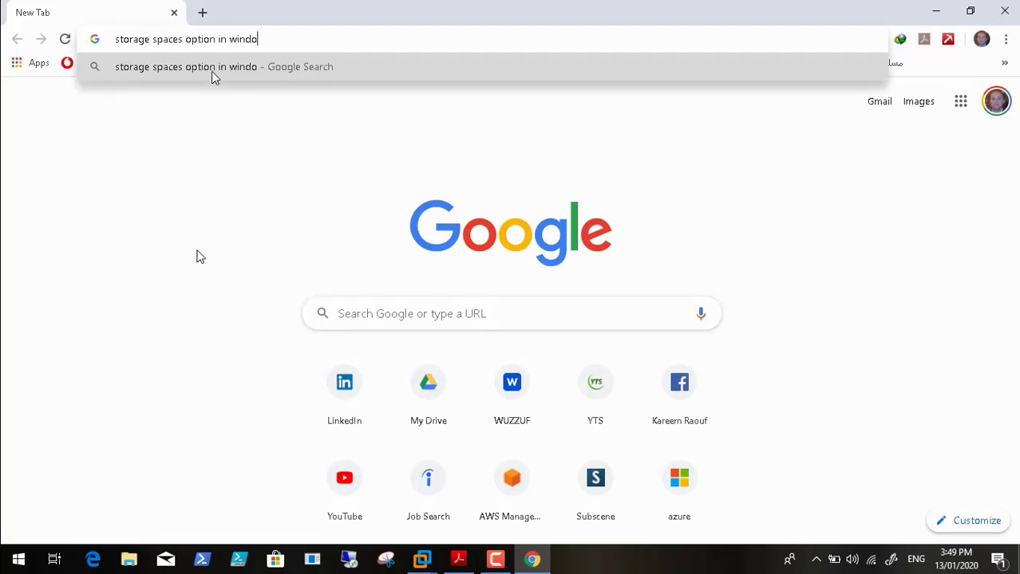
text(ws 2016)
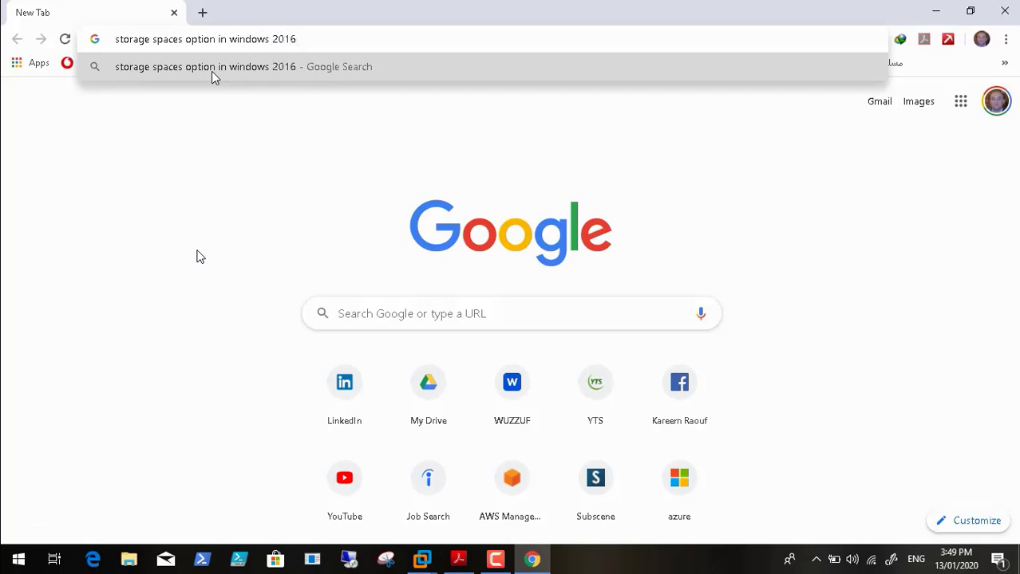
key(Return)
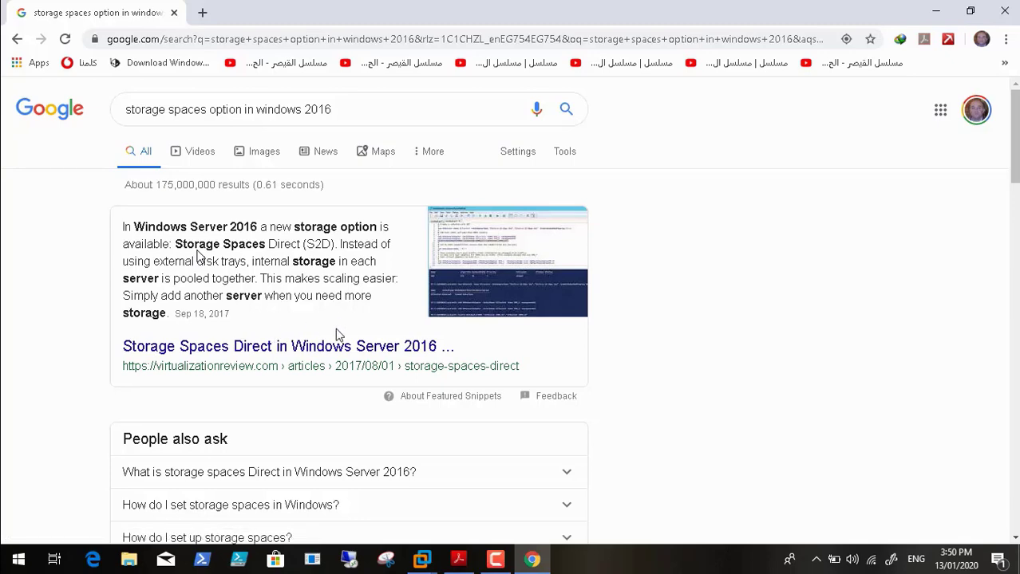
Step: Open the redmondmag.com 'How To Use Storage Spaces in Windows Server 2016, Part 1' result and read its storage pool steps
click(1015, 540)
click(1015, 539)
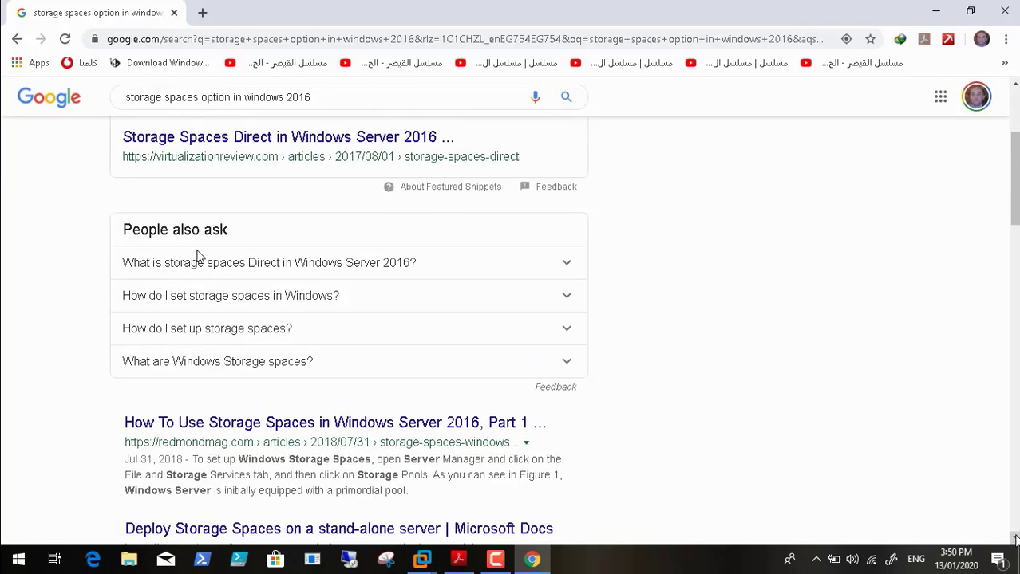
click(371, 399)
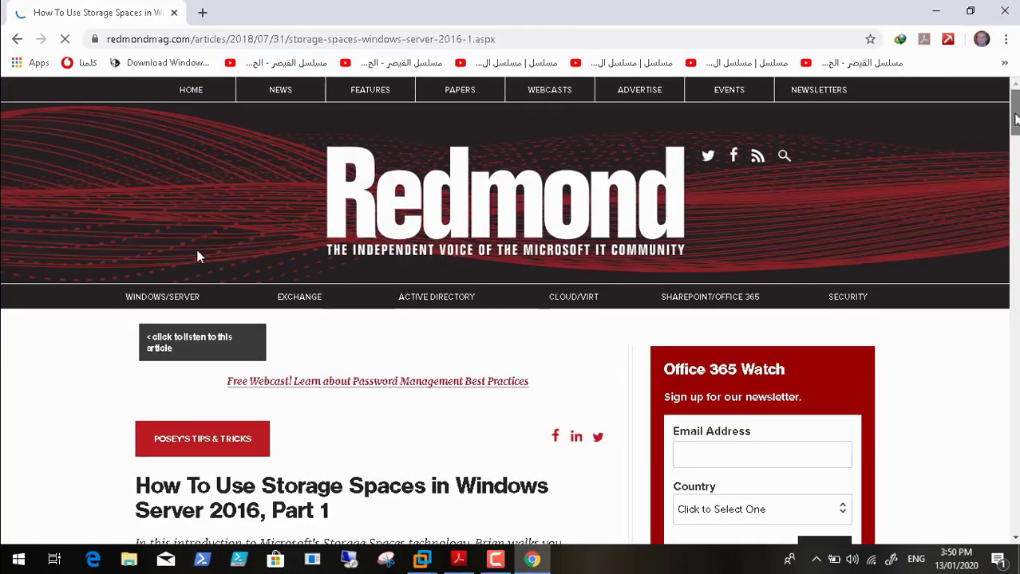
scroll(199, 257, down, 4)
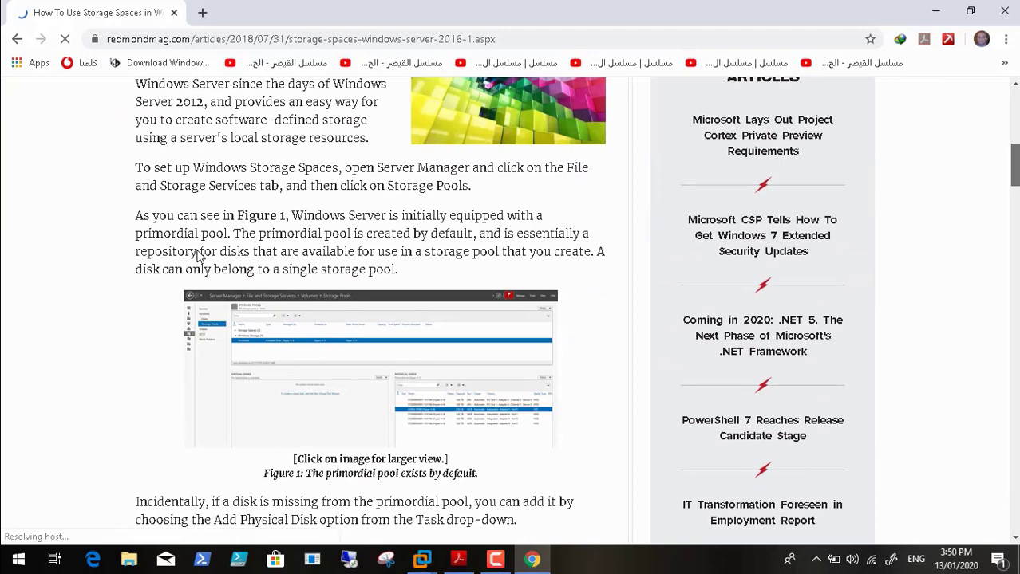
scroll(199, 256, down, 1)
scroll(199, 256, down, 2)
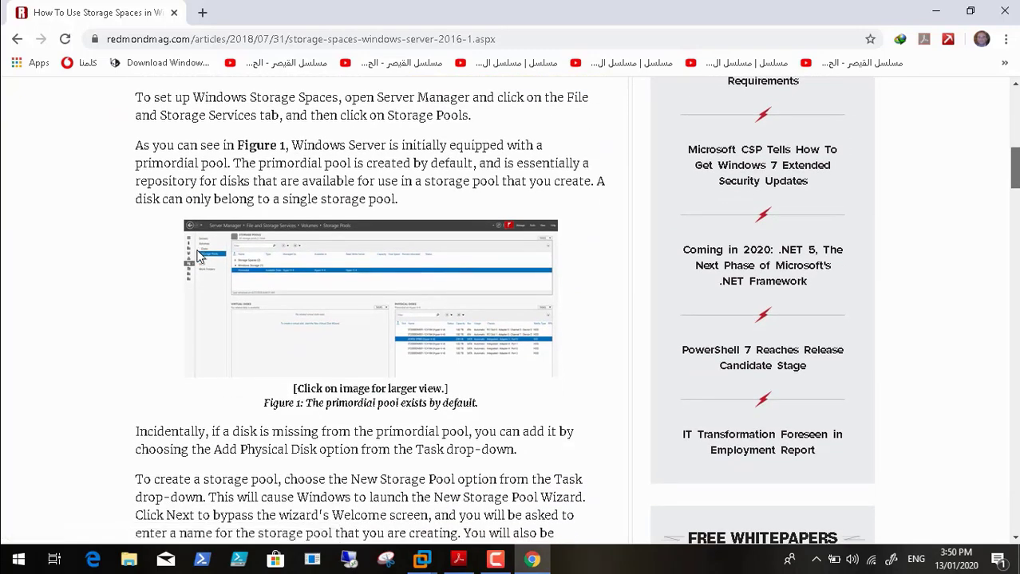
scroll(199, 255, down, 3)
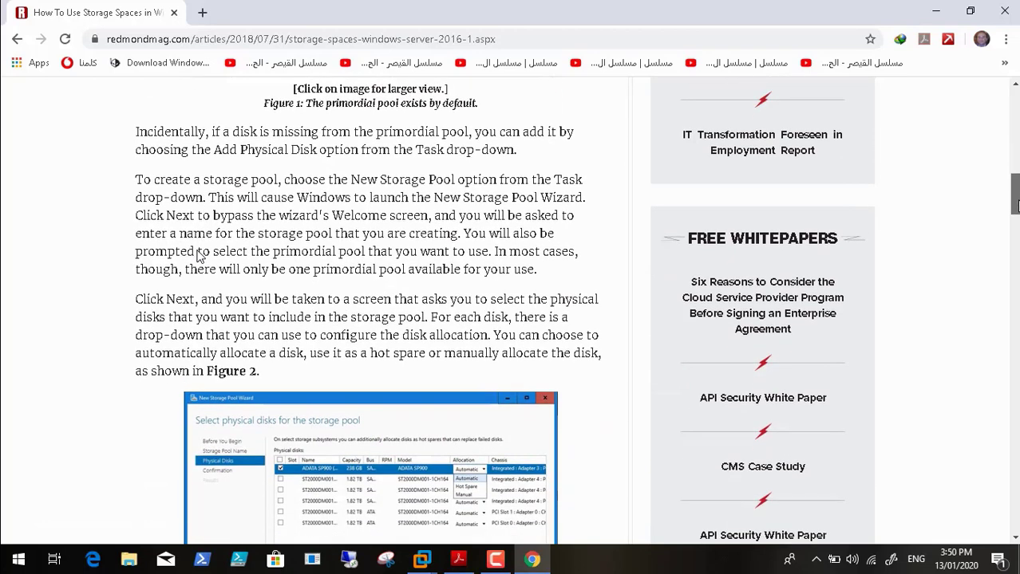
scroll(199, 255, up, 2)
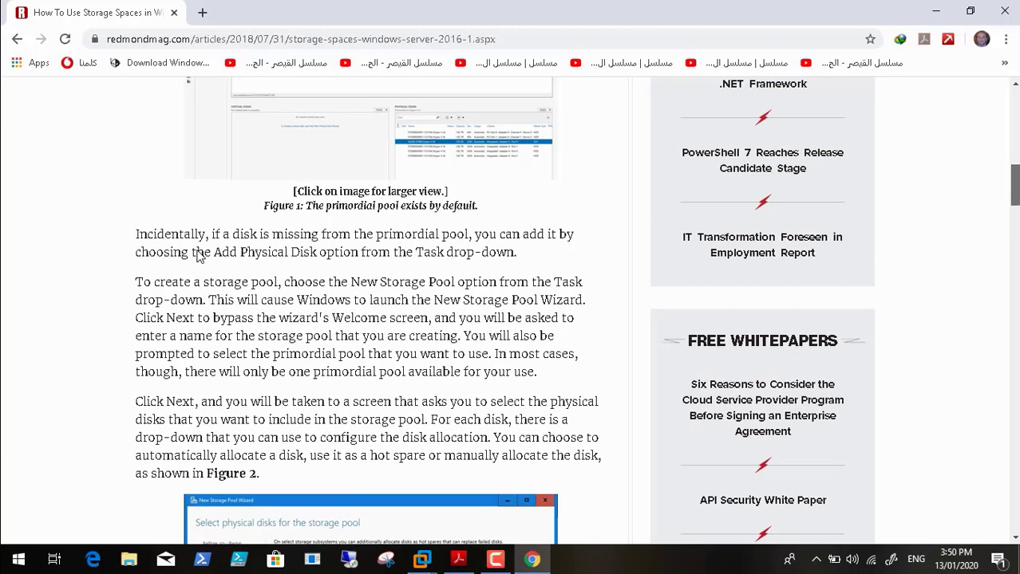
scroll(200, 256, up, 5)
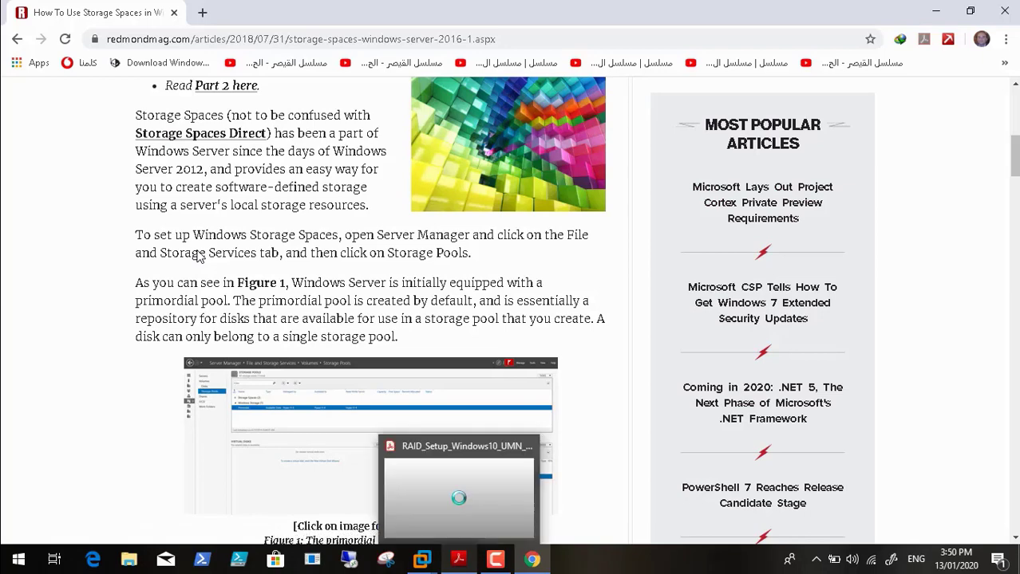
Step: Bring the HPGEN8SRVBOT1 VM forward, close the Control Panel search and reopen Disk Management
mouse_move(422, 563)
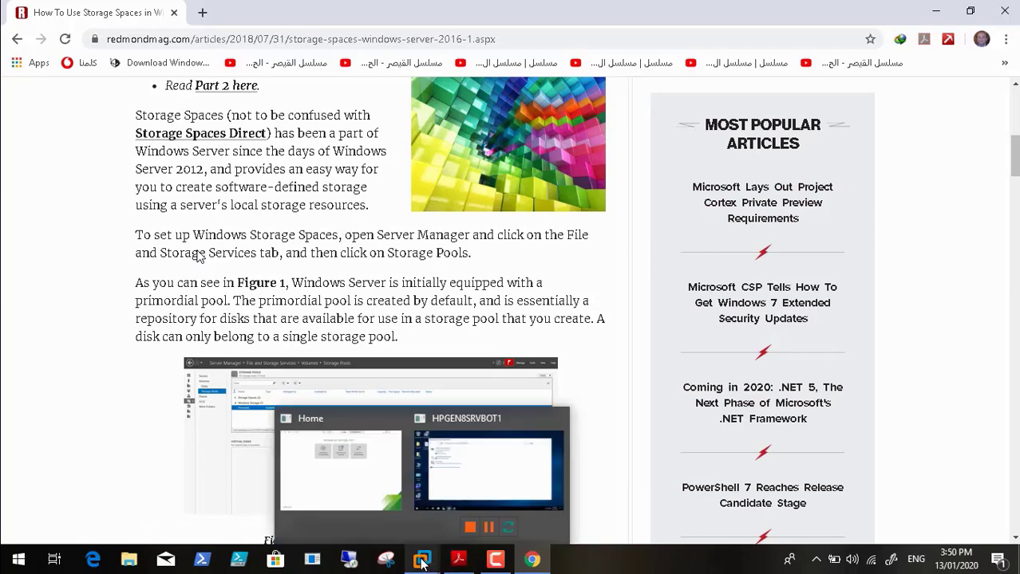
click(464, 468)
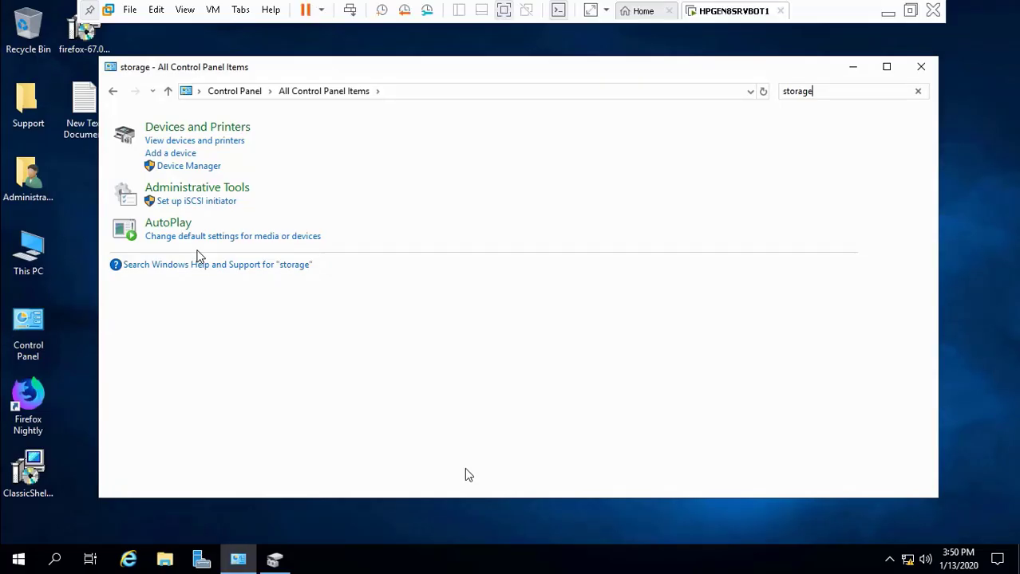
click(920, 68)
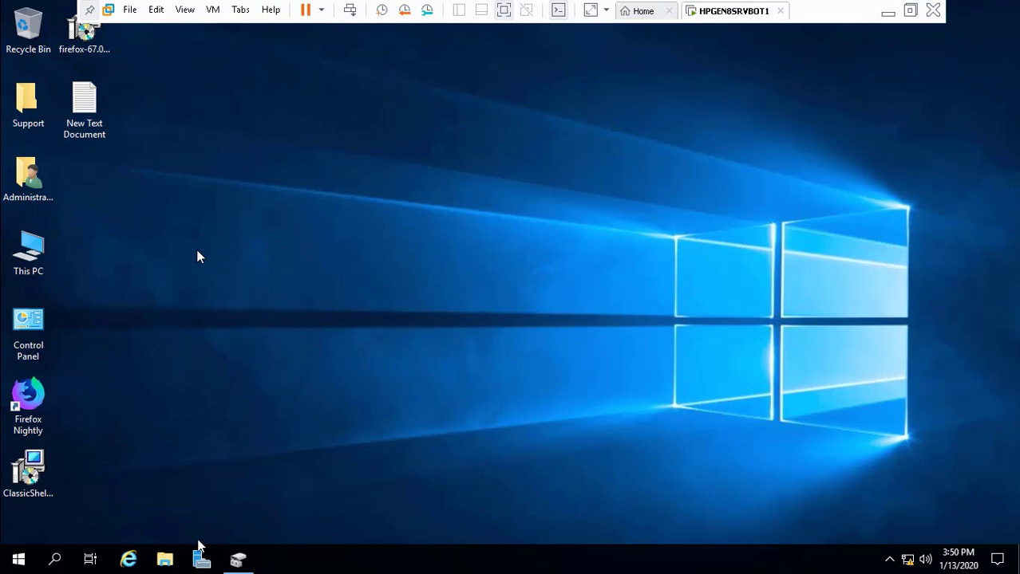
click(238, 558)
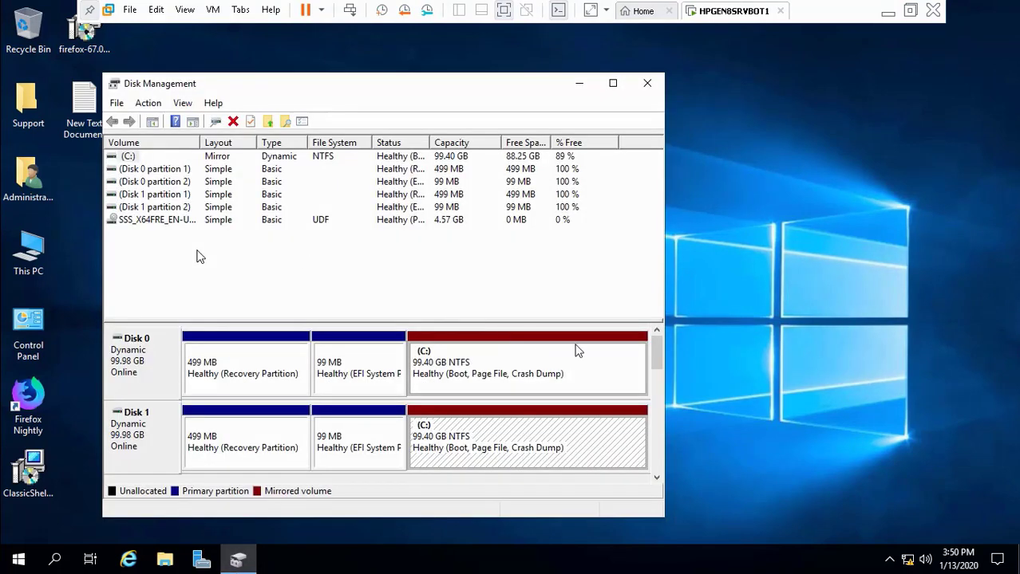
mouse_move(652, 361)
mouse_down()
mouse_move(653, 386)
mouse_move(654, 372)
mouse_up()
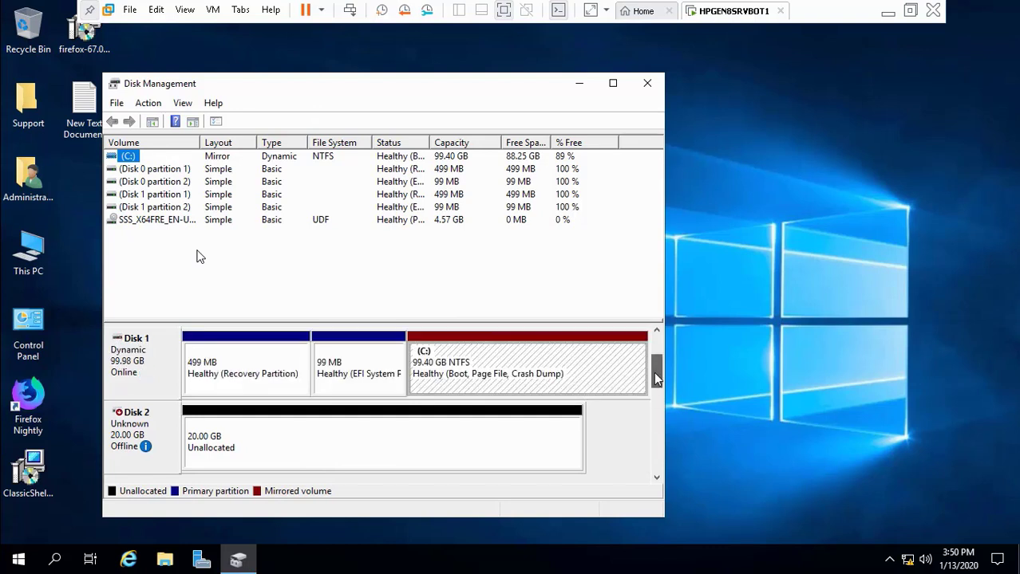
Step: Bring Disk 2 online and initialize it as GPT
click(150, 439)
right_click(152, 439)
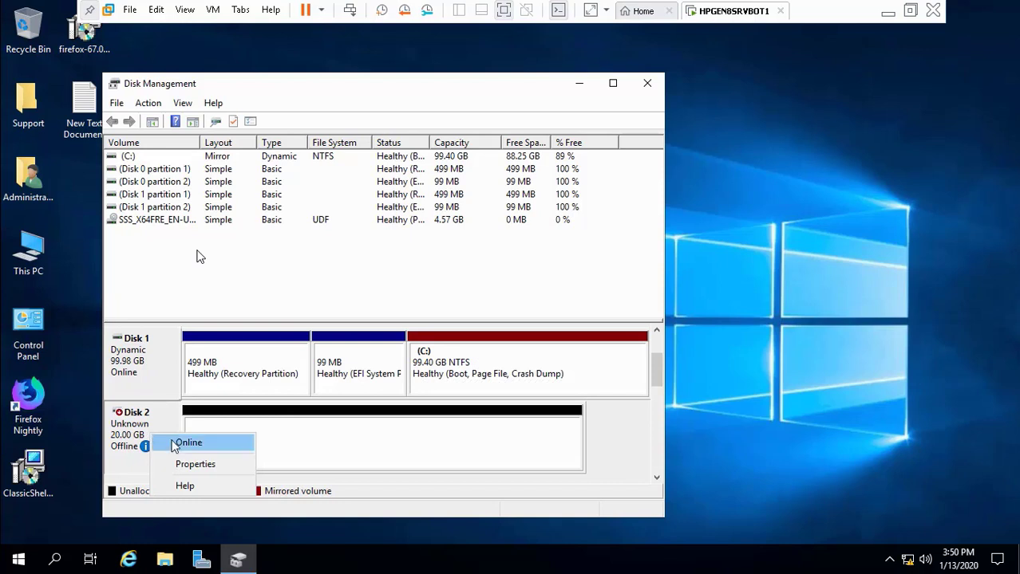
click(175, 443)
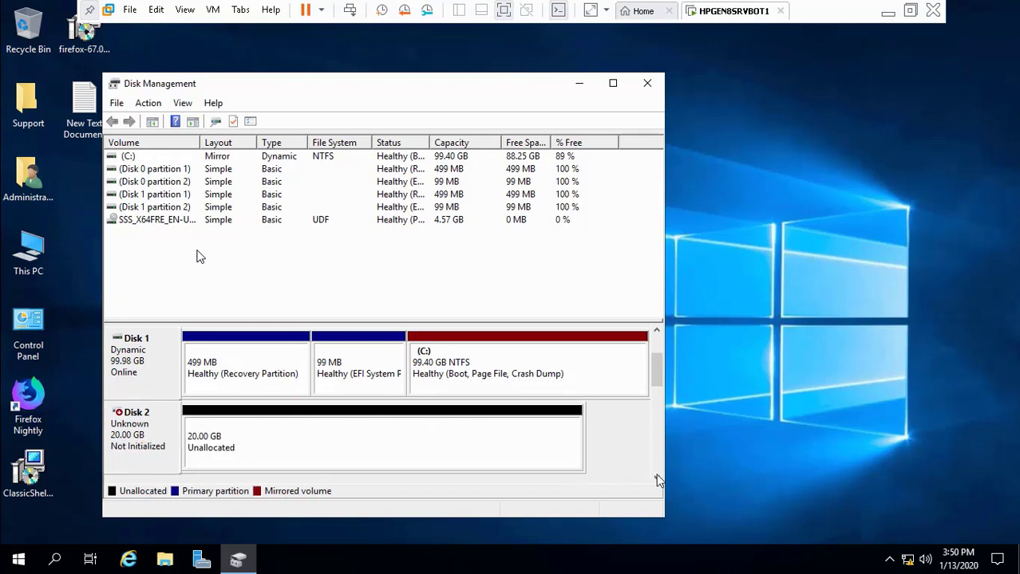
right_click(135, 442)
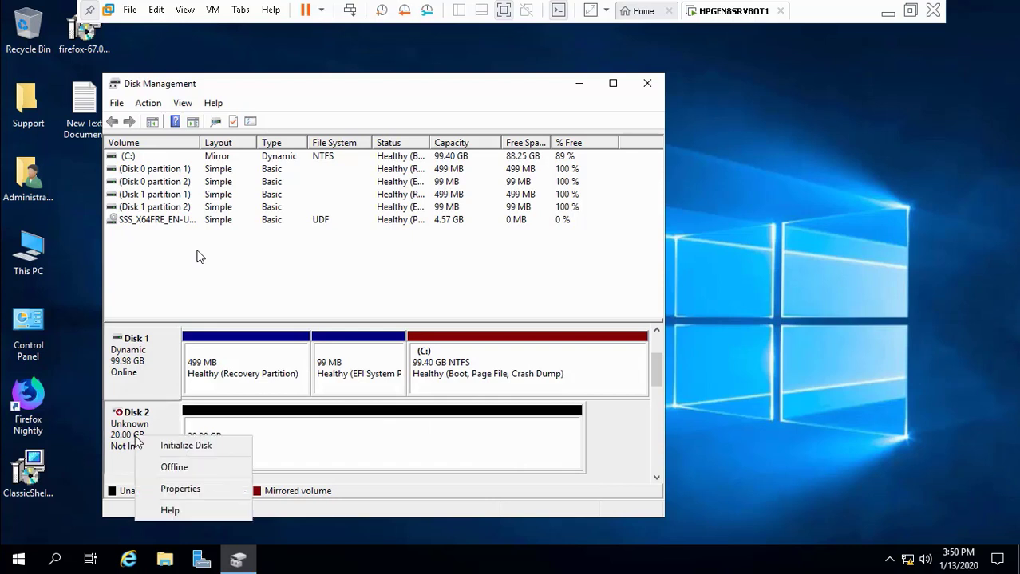
click(169, 445)
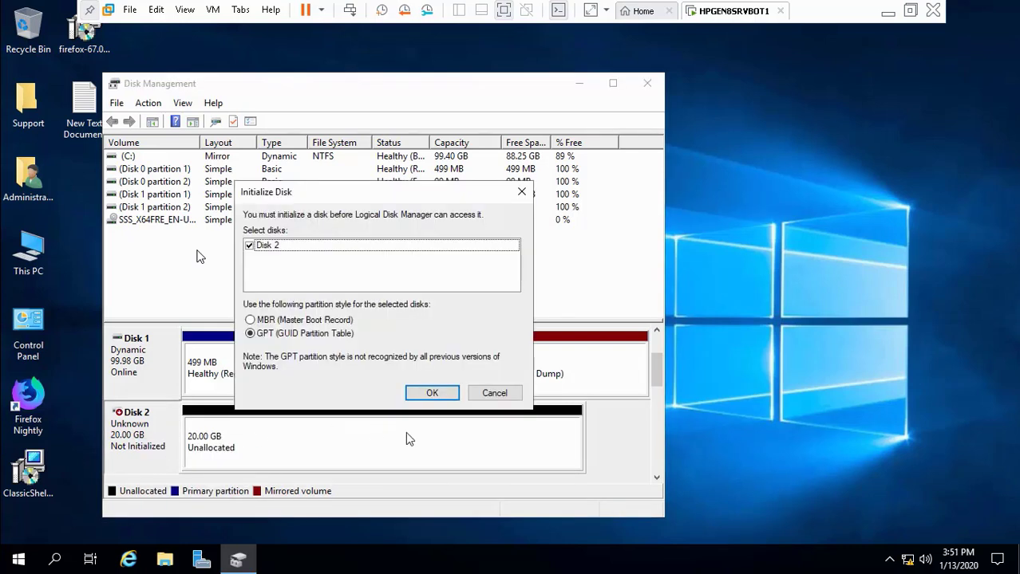
click(432, 393)
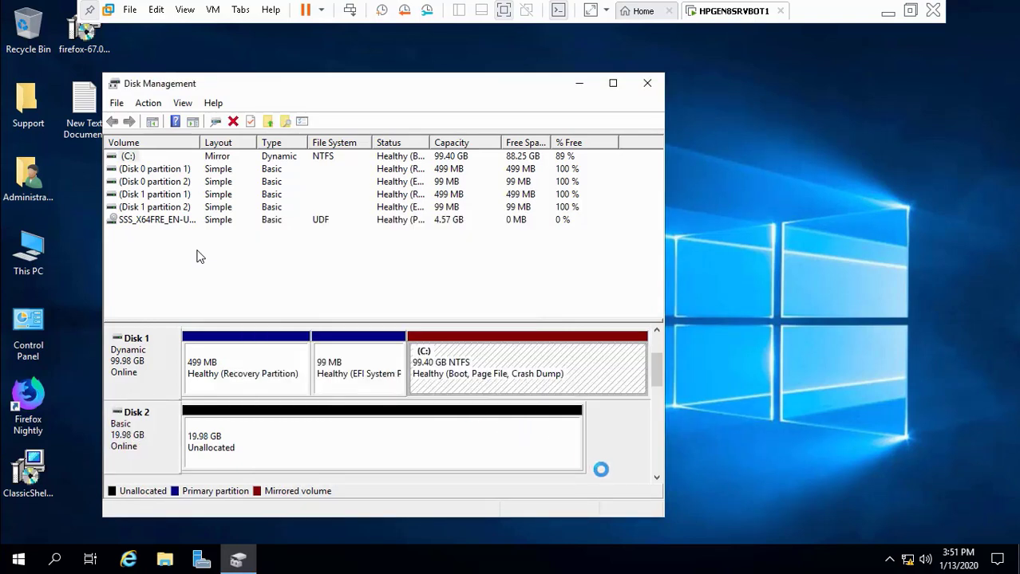
click(656, 478)
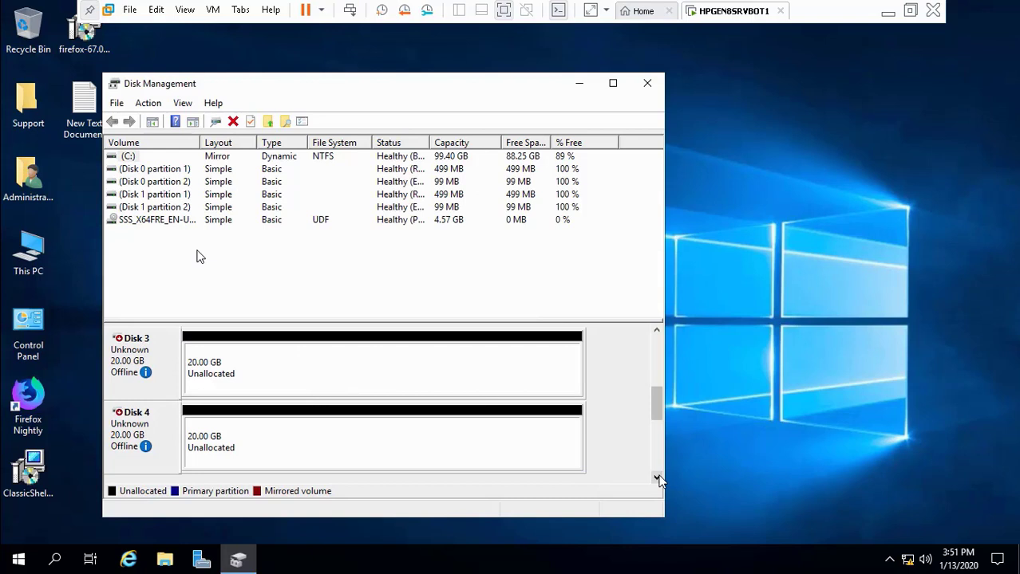
click(656, 330)
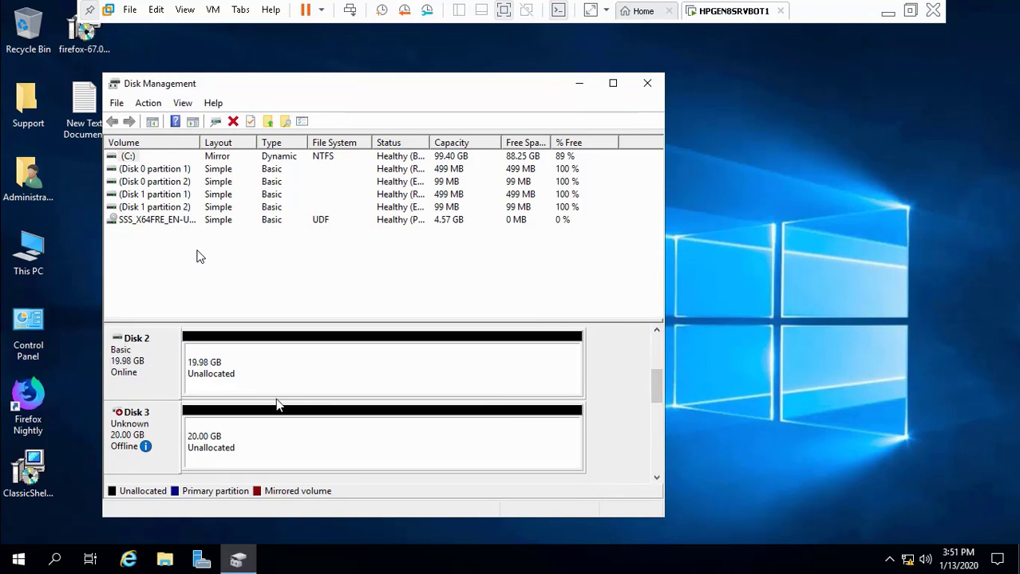
Step: Bring Disk 3 online and initialize it as GPT
right_click(141, 435)
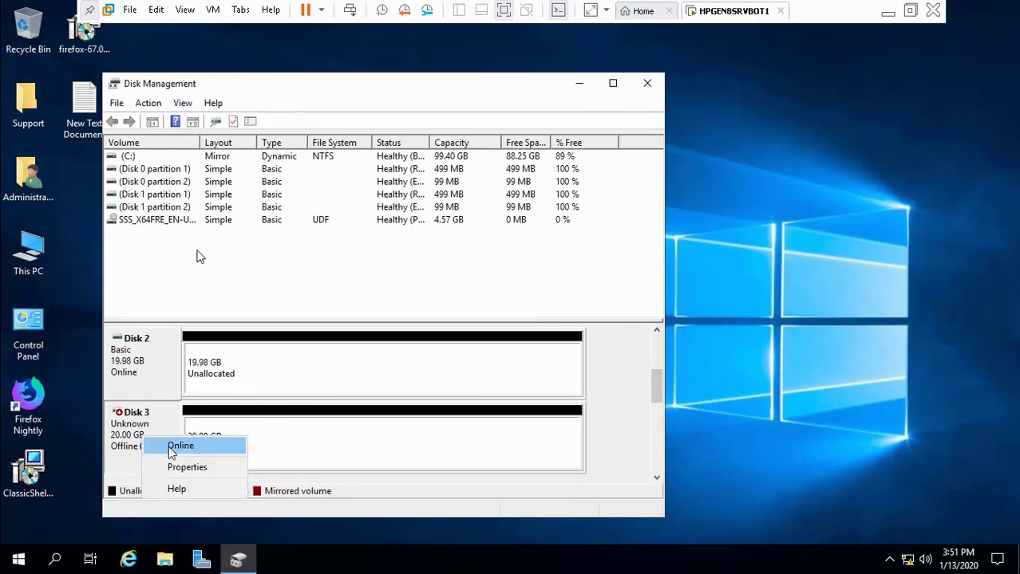
click(179, 446)
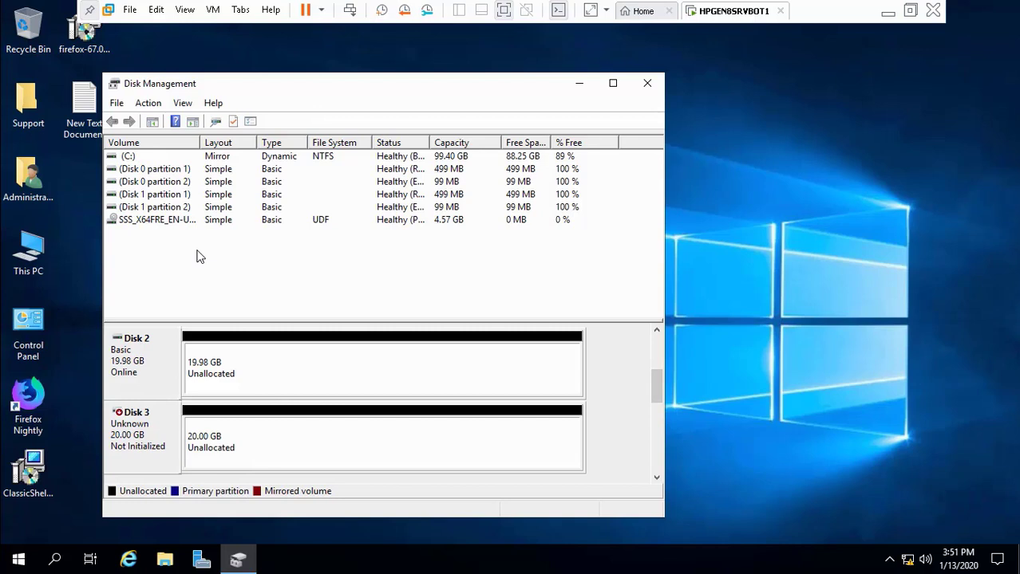
right_click(131, 432)
click(163, 441)
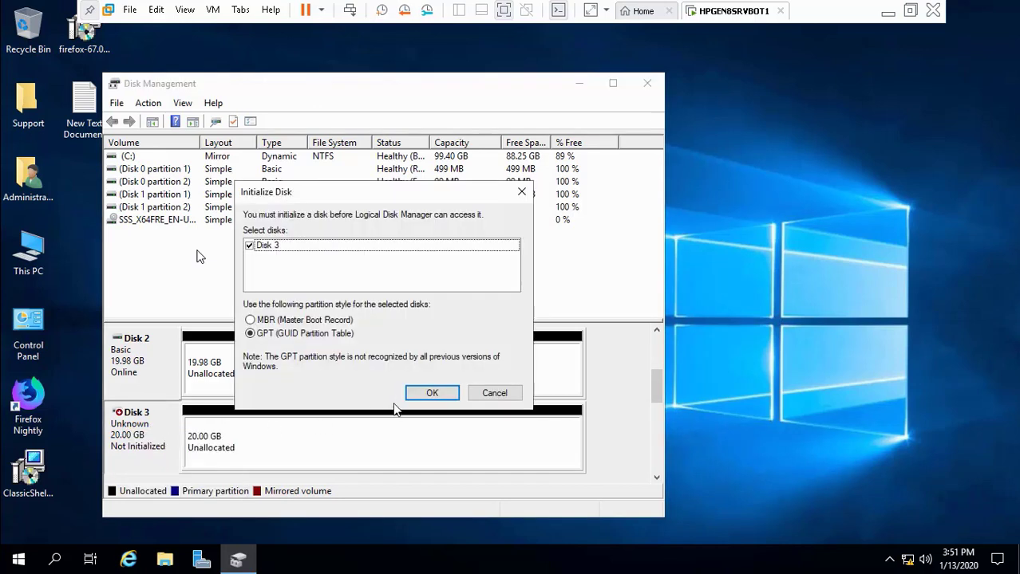
click(431, 395)
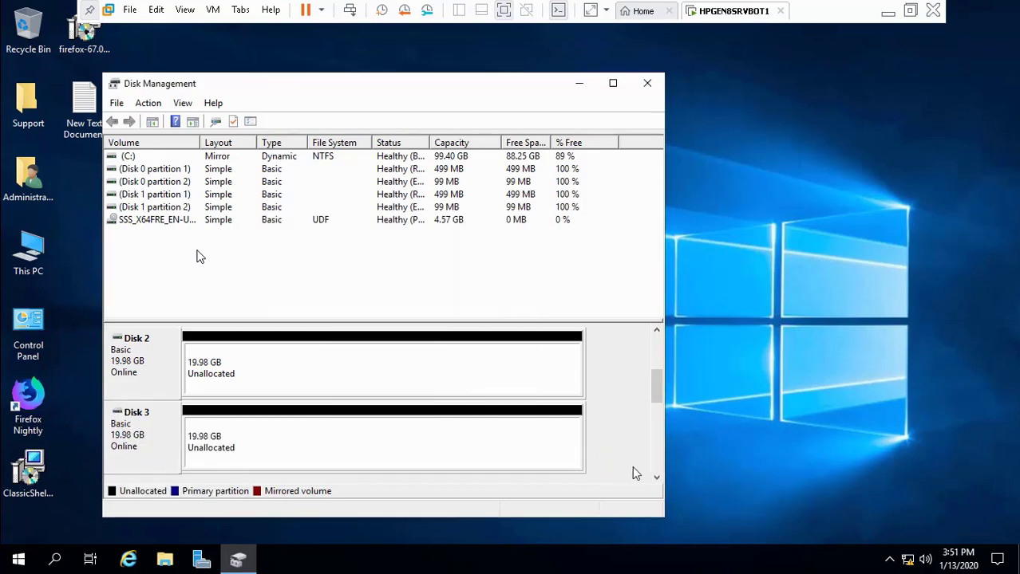
click(656, 479)
click(656, 479)
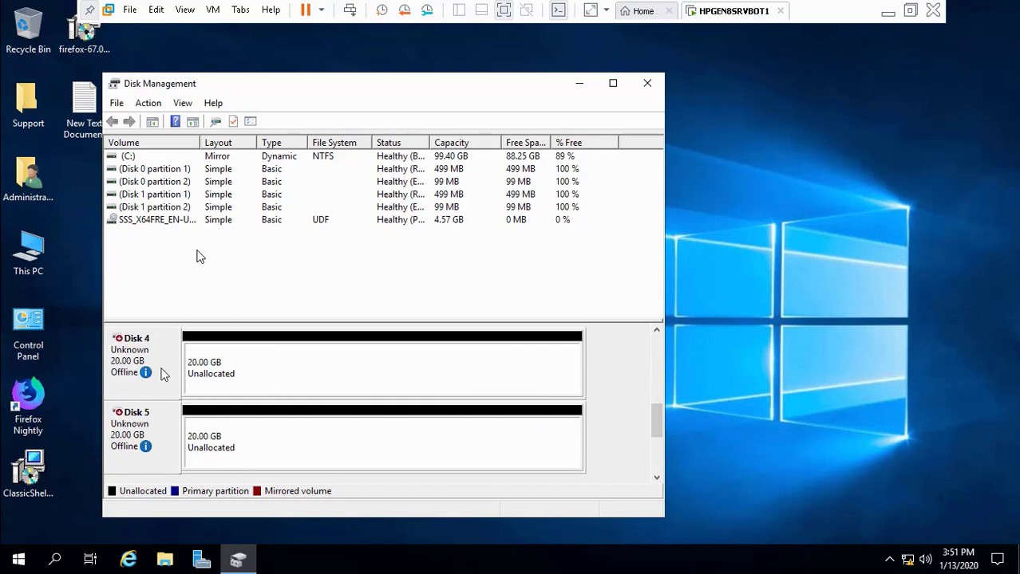
Step: Bring Disk 4 online and initialize it as GPT
right_click(138, 364)
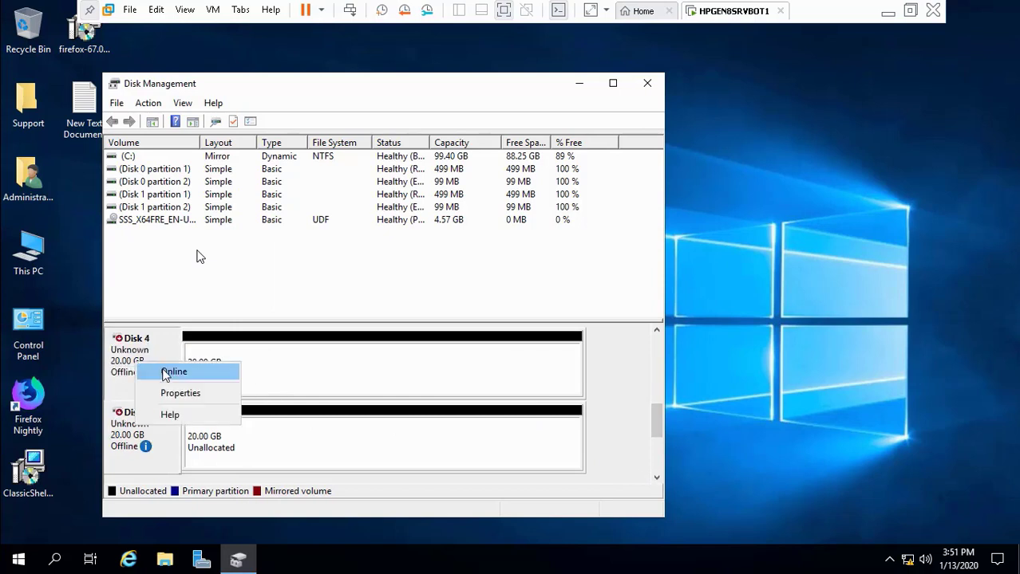
click(165, 373)
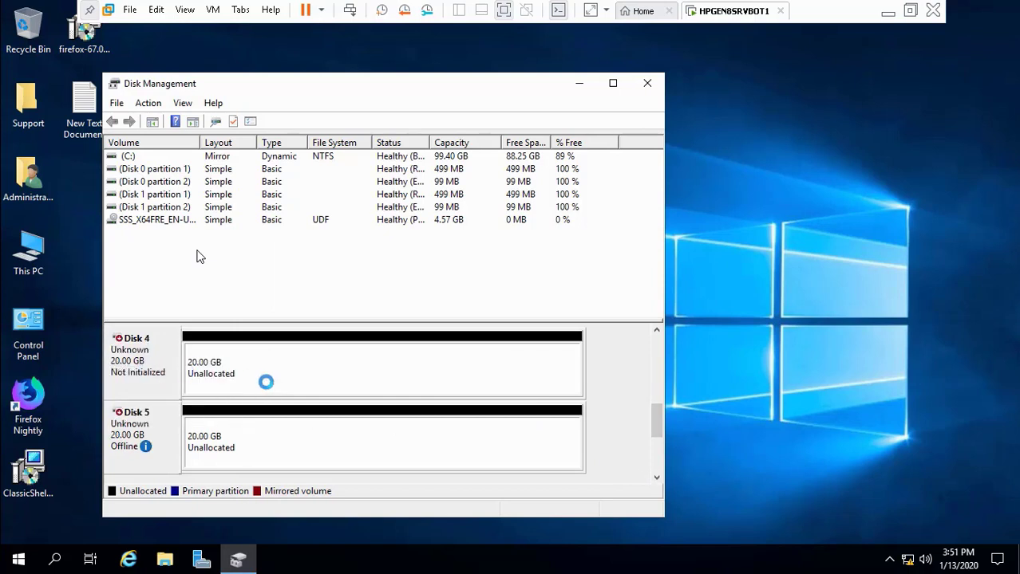
right_click(132, 362)
click(160, 366)
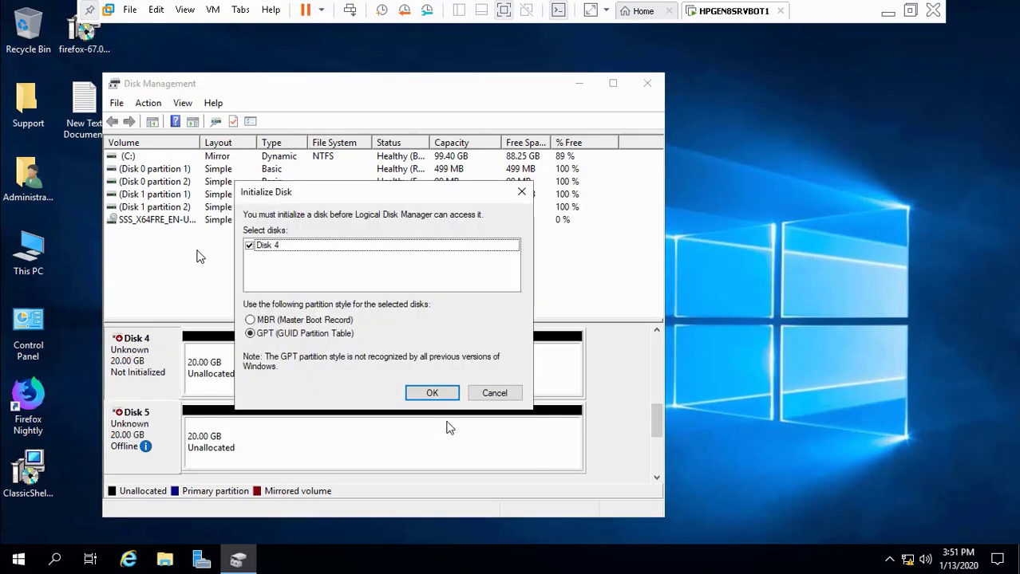
click(444, 392)
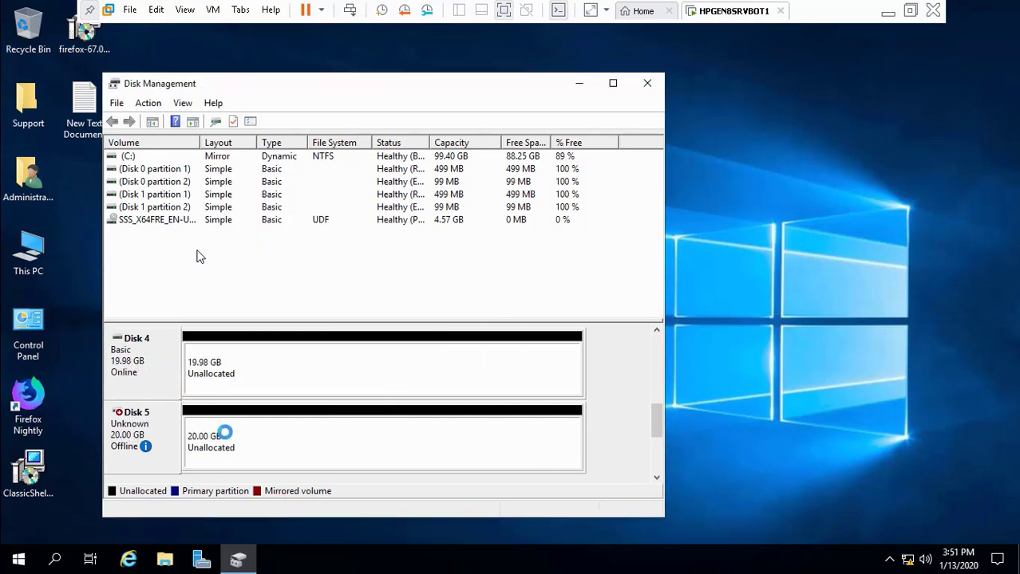
Step: Bring Disk 5 online, initialize it as GPT, and minimize Disk Management
right_click(132, 434)
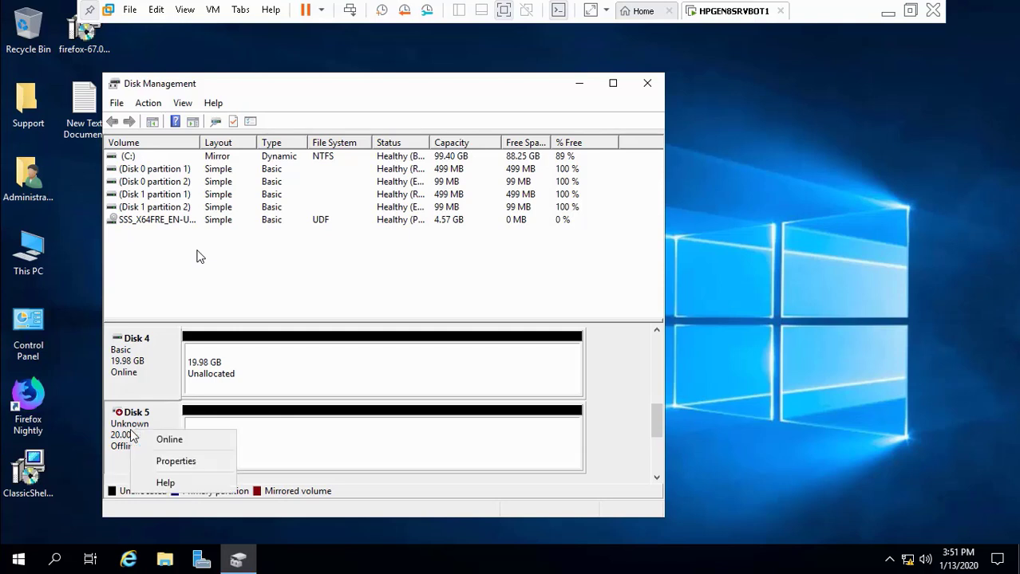
click(164, 439)
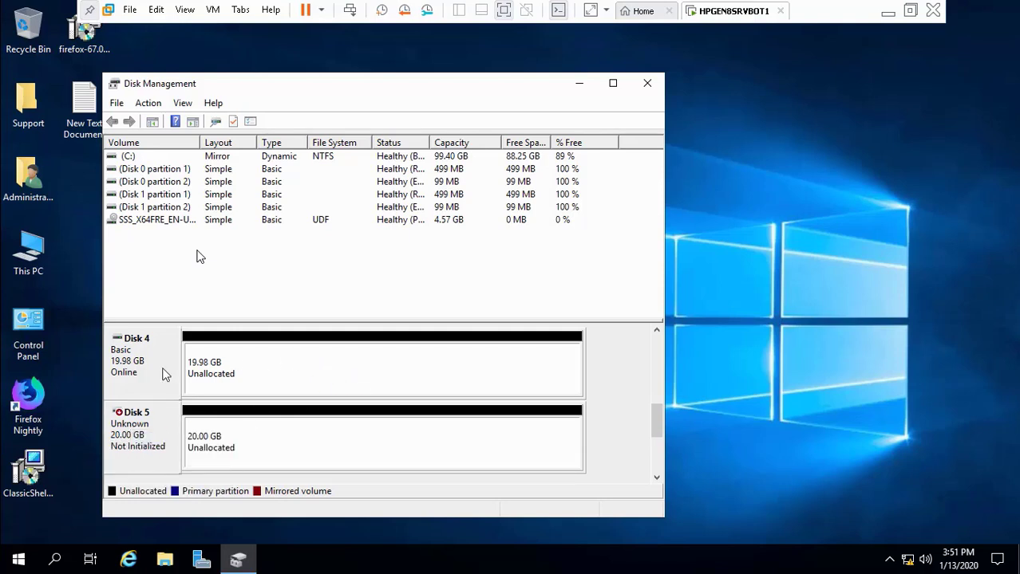
right_click(148, 418)
click(186, 431)
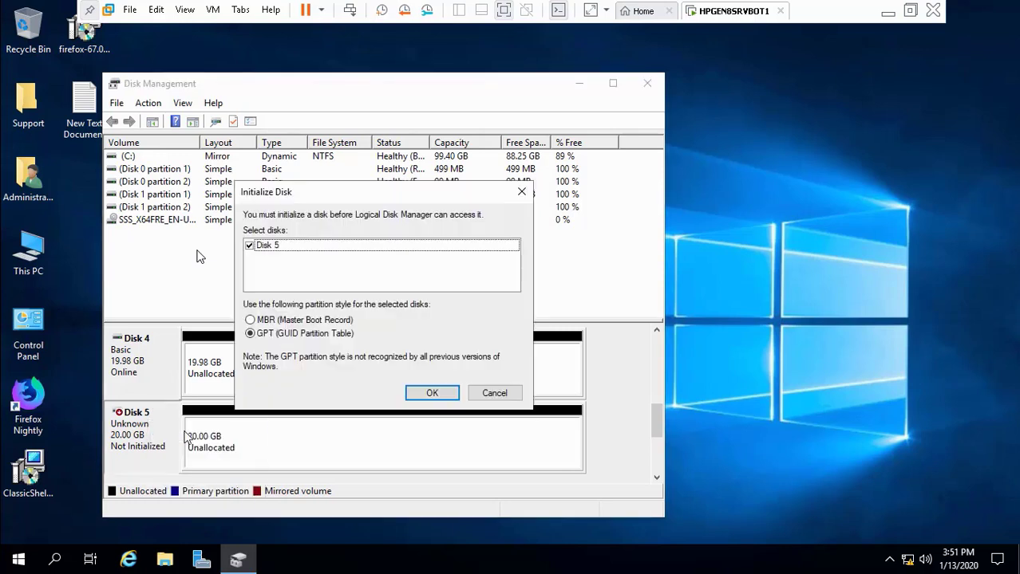
click(428, 394)
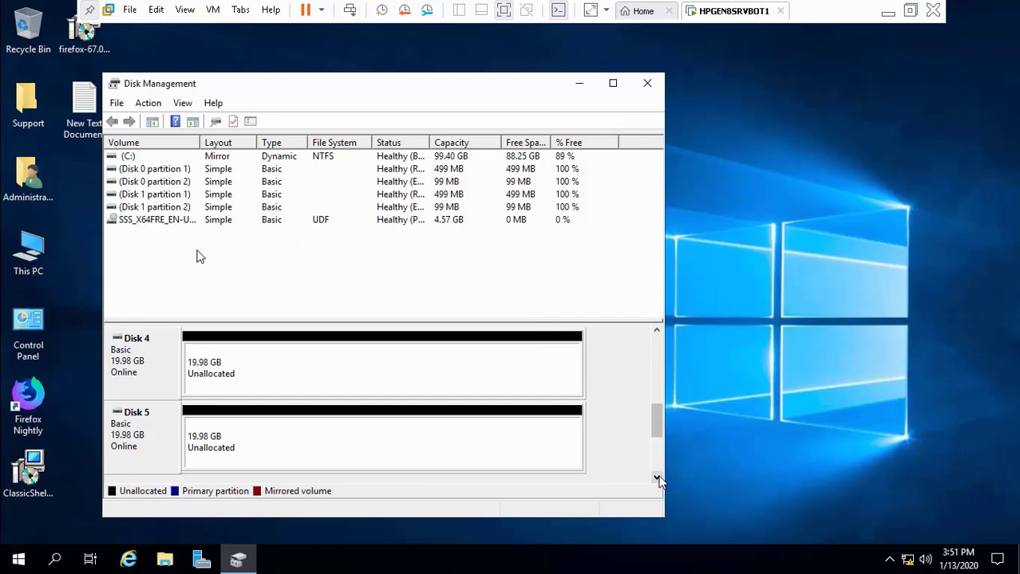
click(657, 478)
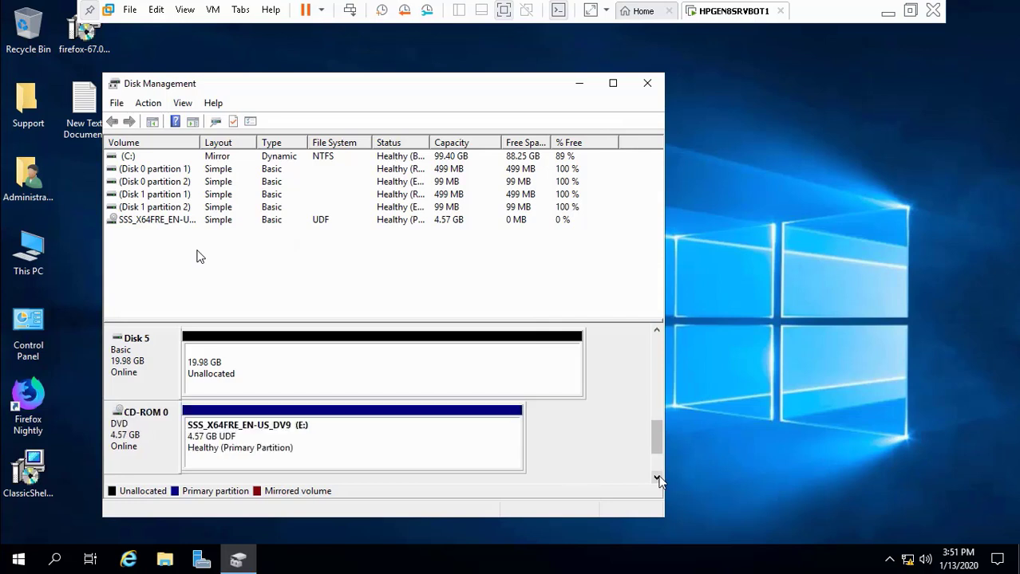
click(655, 327)
click(655, 327)
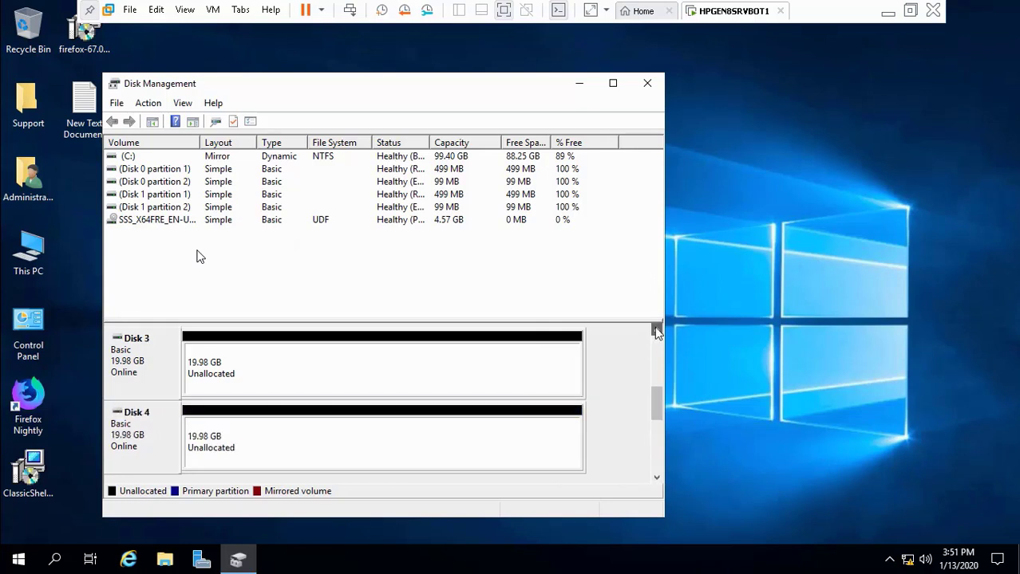
click(580, 83)
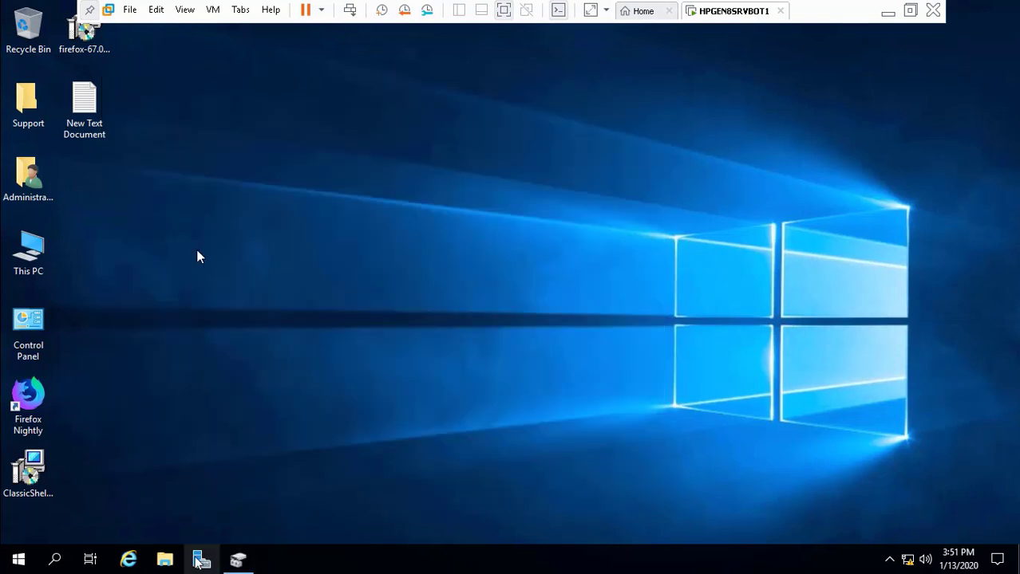
Step: Open Server Manager, close Disk Management and the Admin Center notice, and land on the Dashboard
click(238, 561)
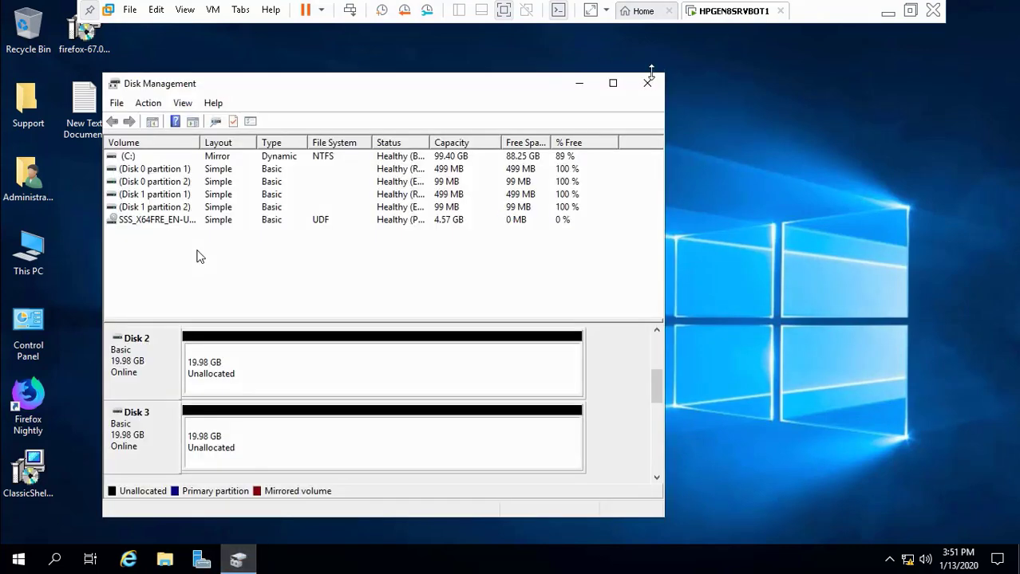
click(647, 85)
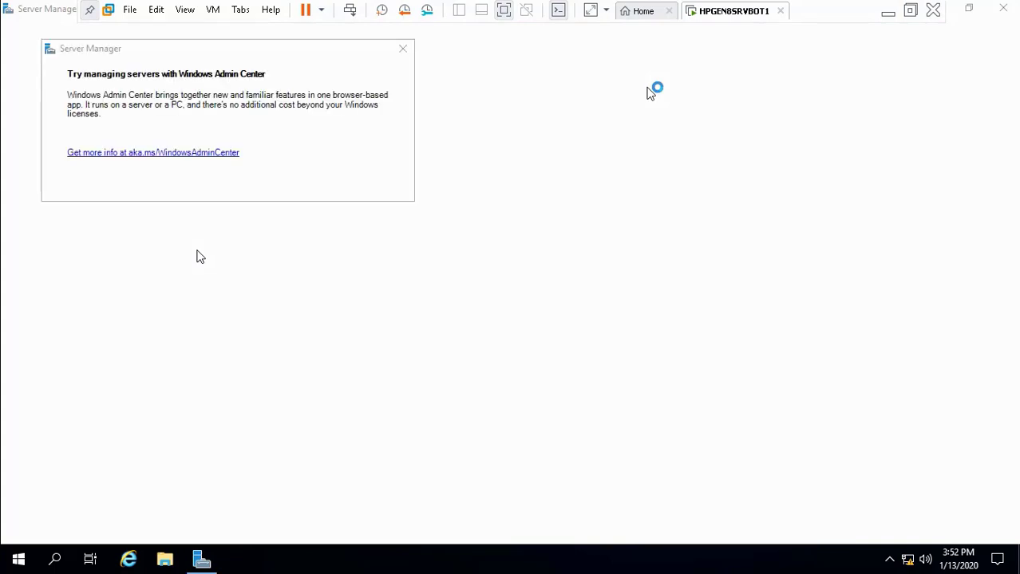
click(403, 49)
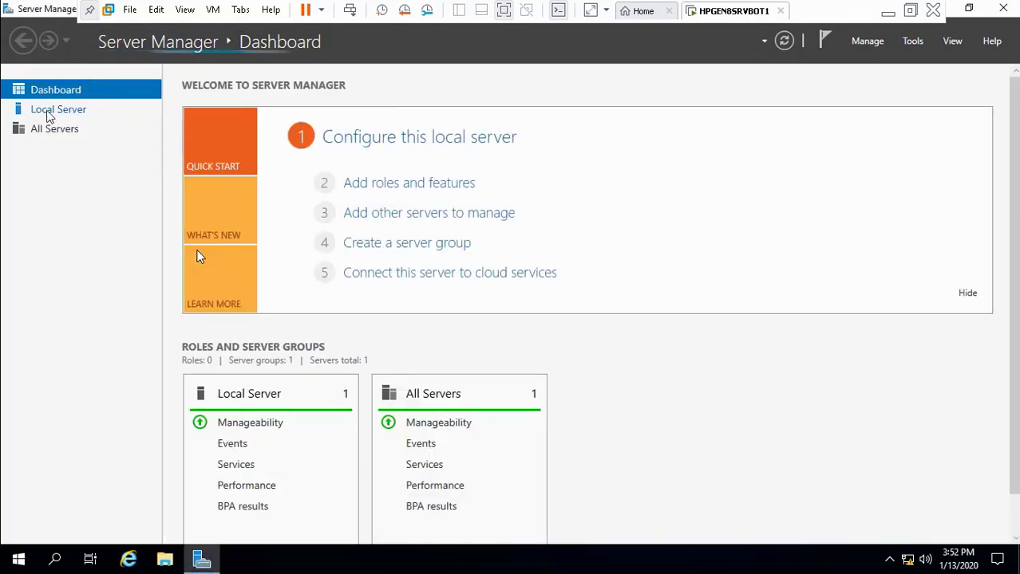
click(48, 116)
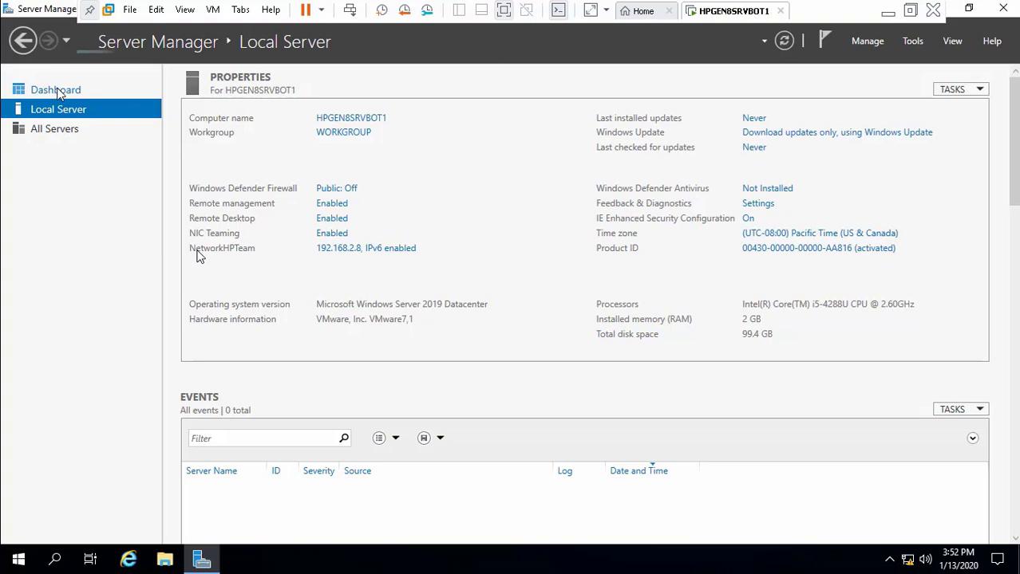
click(56, 90)
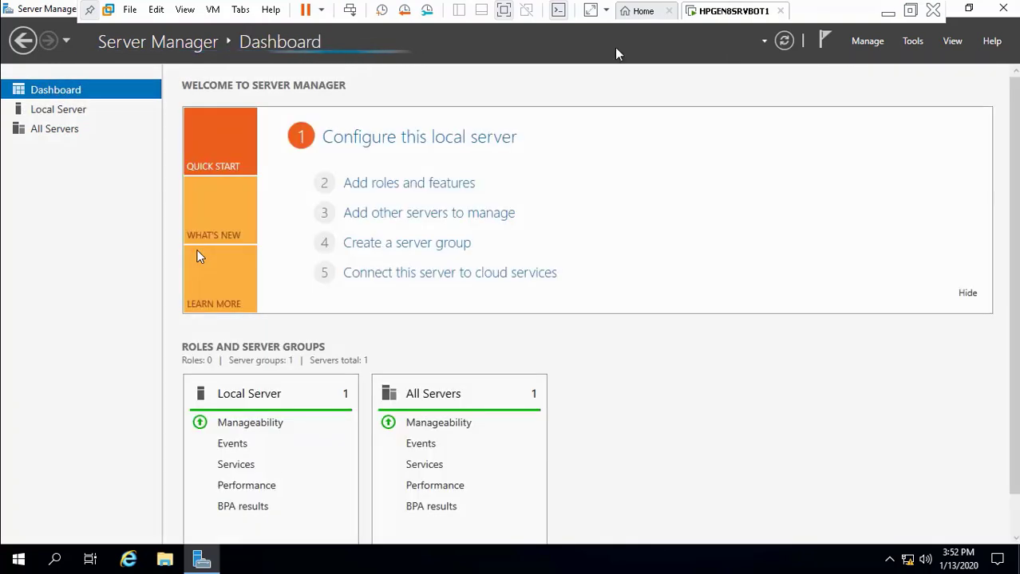
Step: Open the article's Figure 1 Storage Pools screenshot full size in a new tab, then minimize Chrome
click(910, 45)
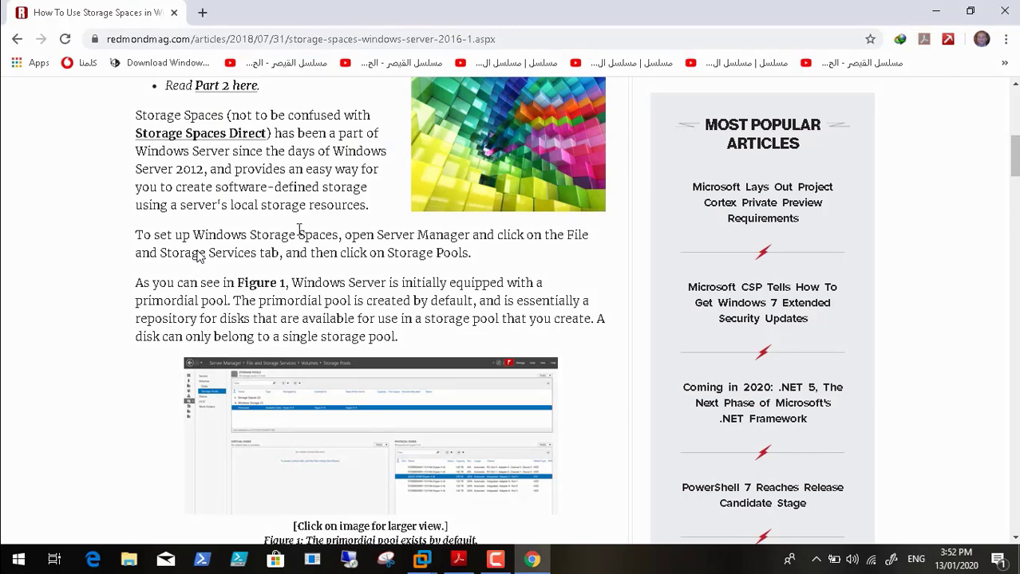
double_click(296, 421)
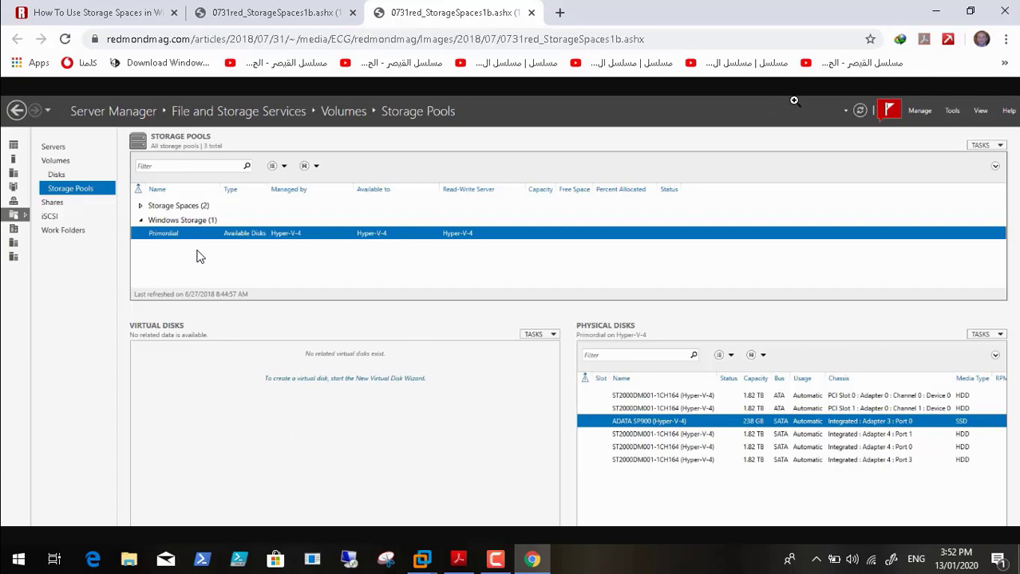
click(936, 11)
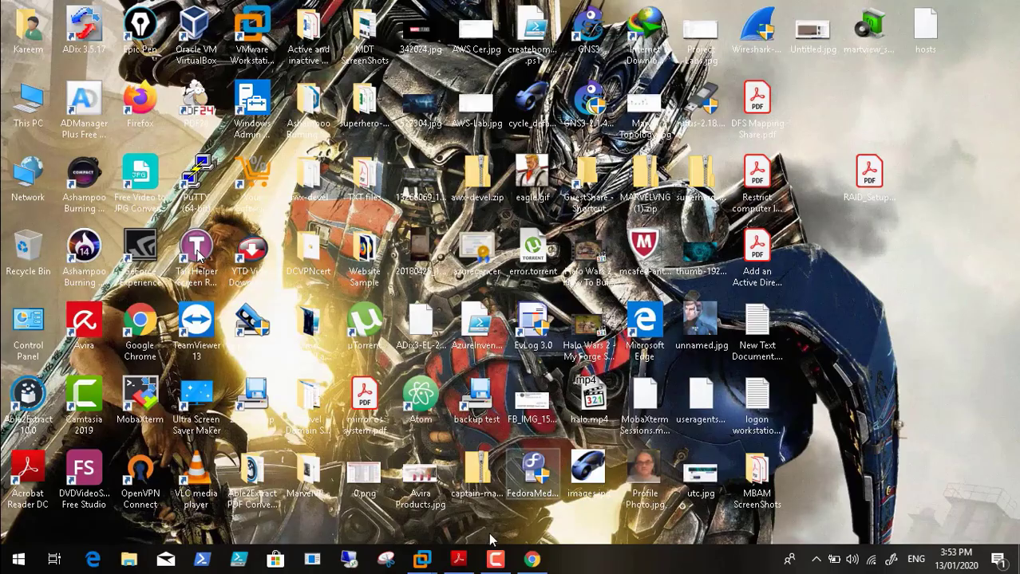
Step: In the VM's Server Manager, go to File and Storage Services > Storage Pools
mouse_move(435, 565)
click(510, 455)
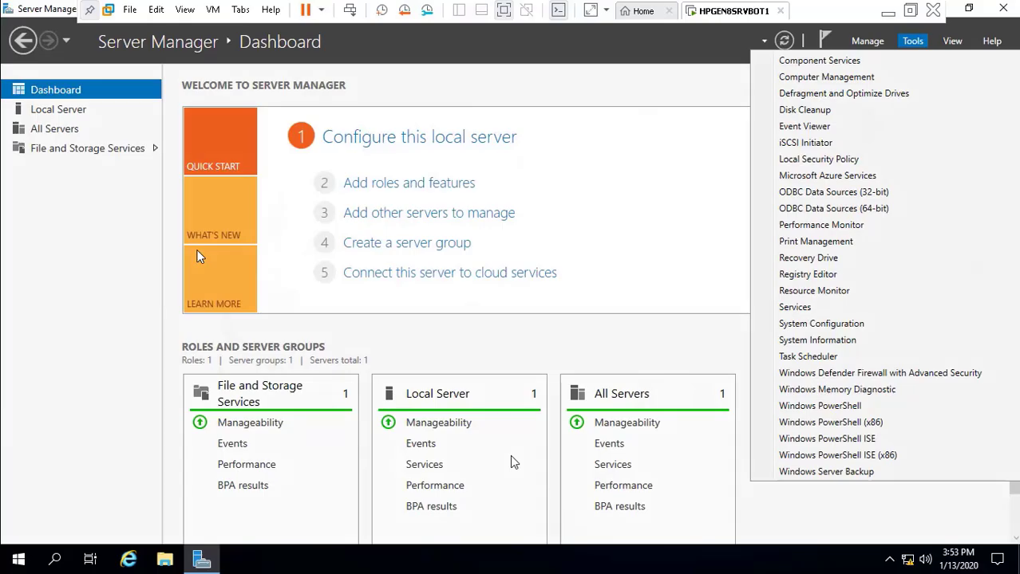
click(124, 150)
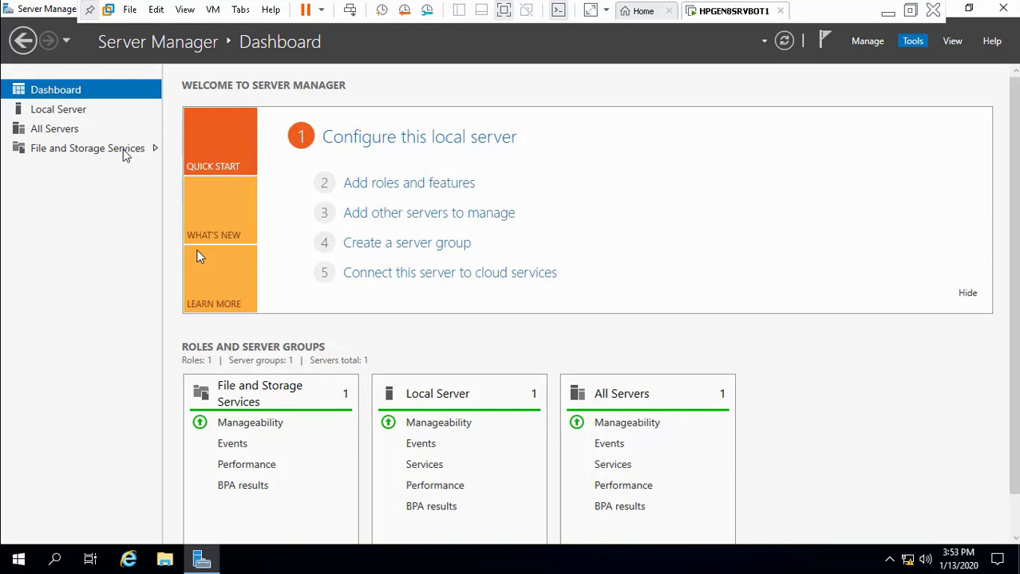
click(120, 152)
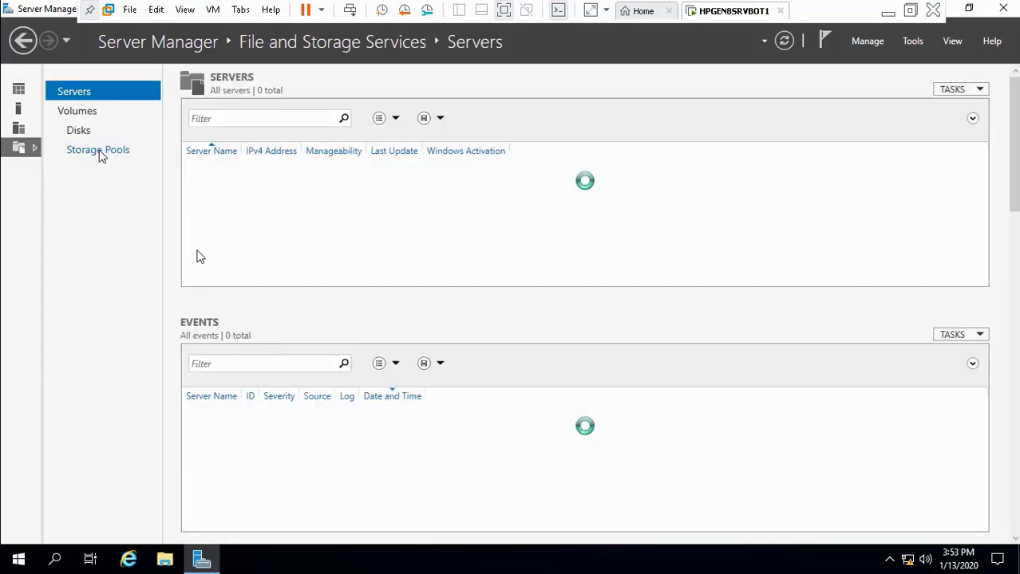
click(100, 152)
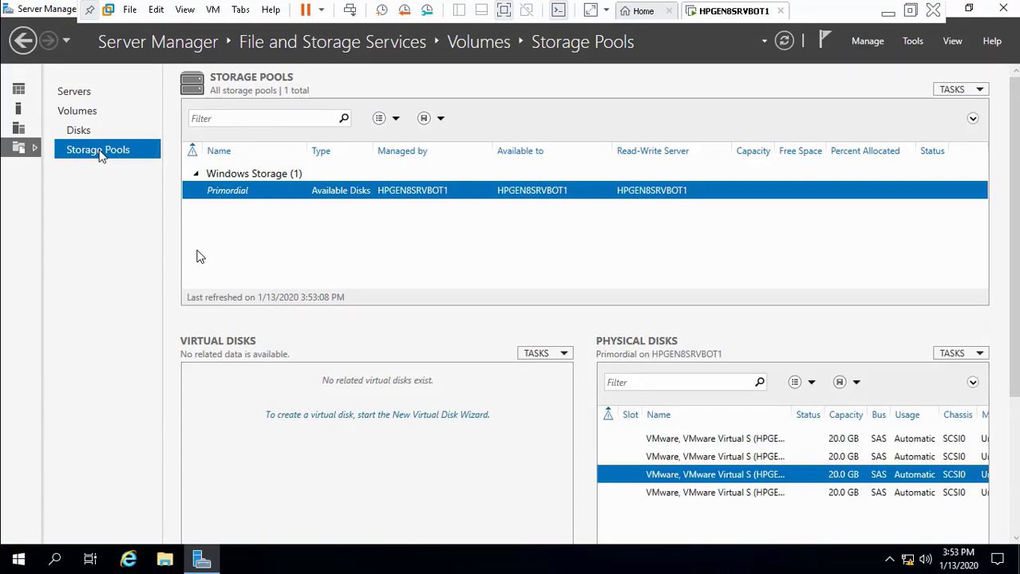
Step: Select the first two 20 GB physical disks and start a New Storage Pool from them
click(665, 441)
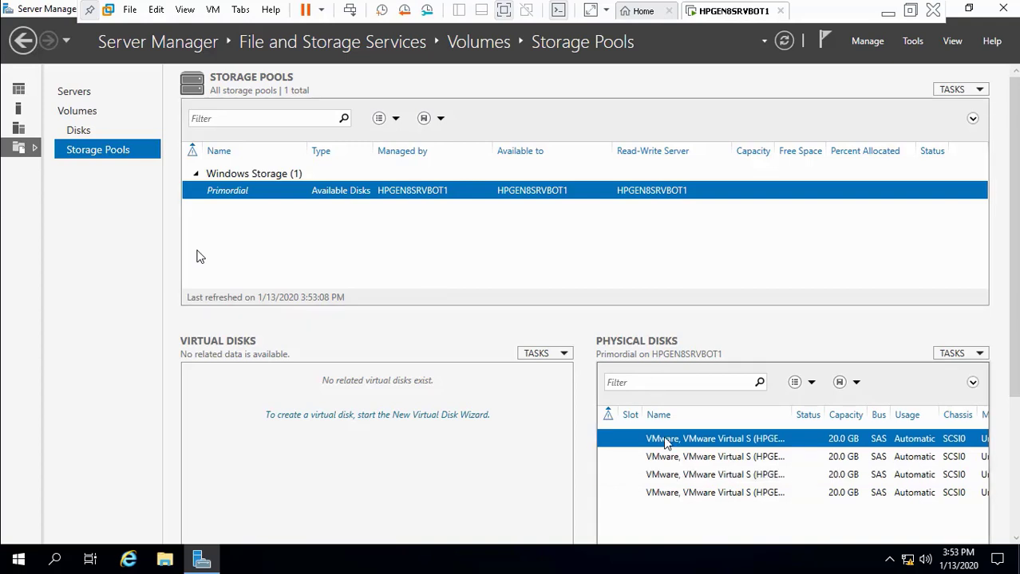
shift+click(667, 459)
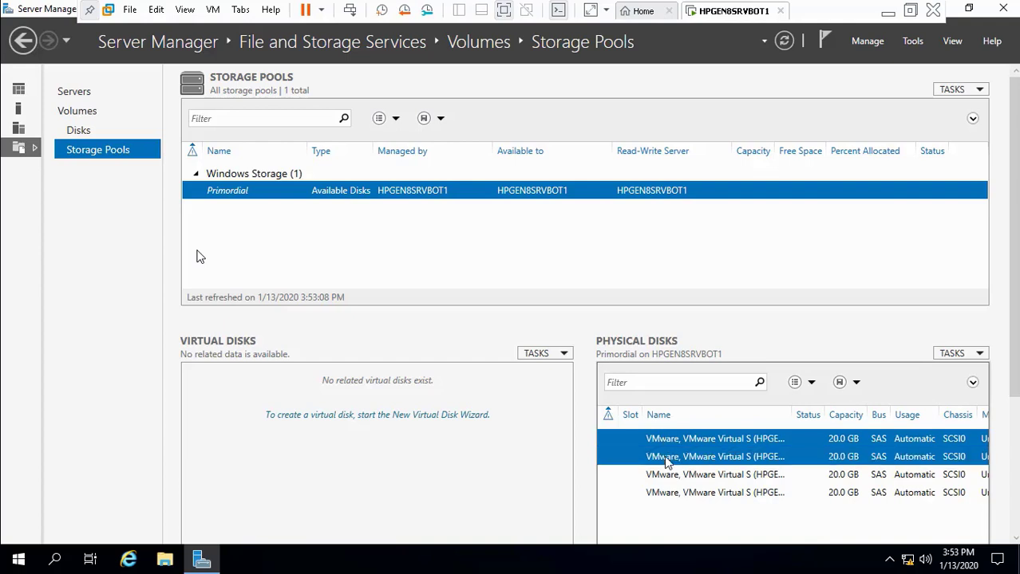
right_click(667, 462)
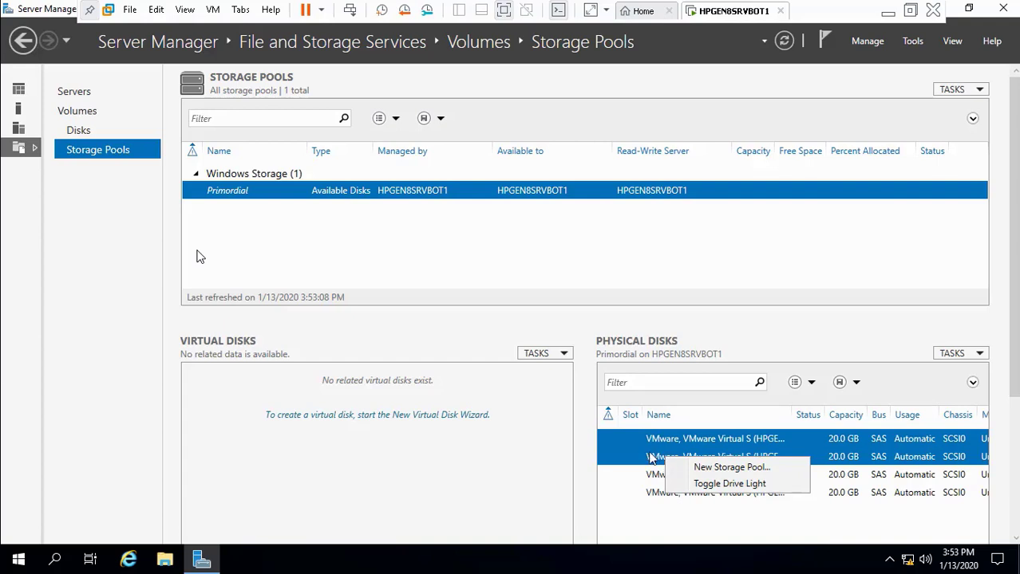
click(616, 441)
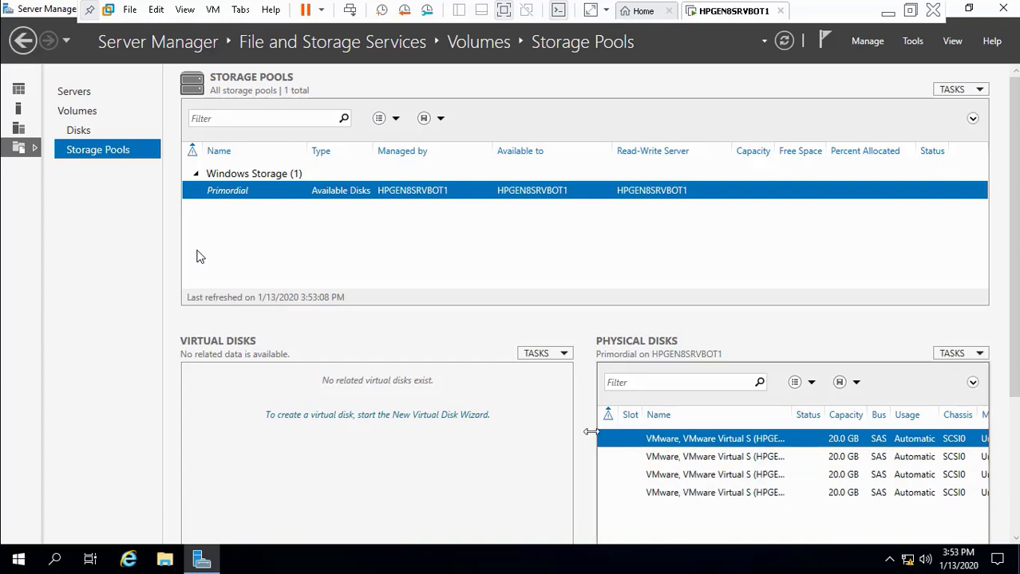
drag(592, 431, 510, 421)
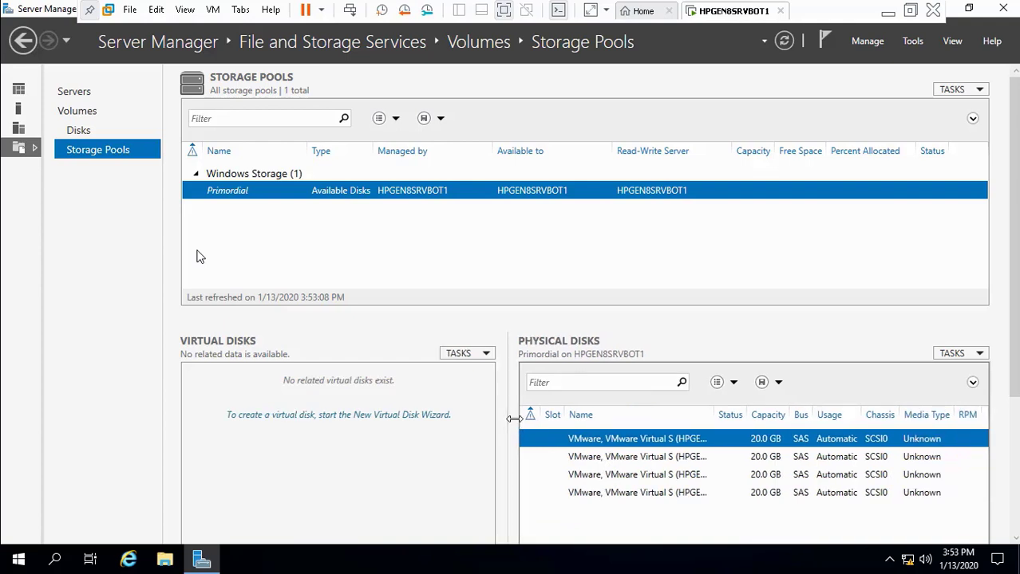
shift+click(549, 465)
right_click(548, 465)
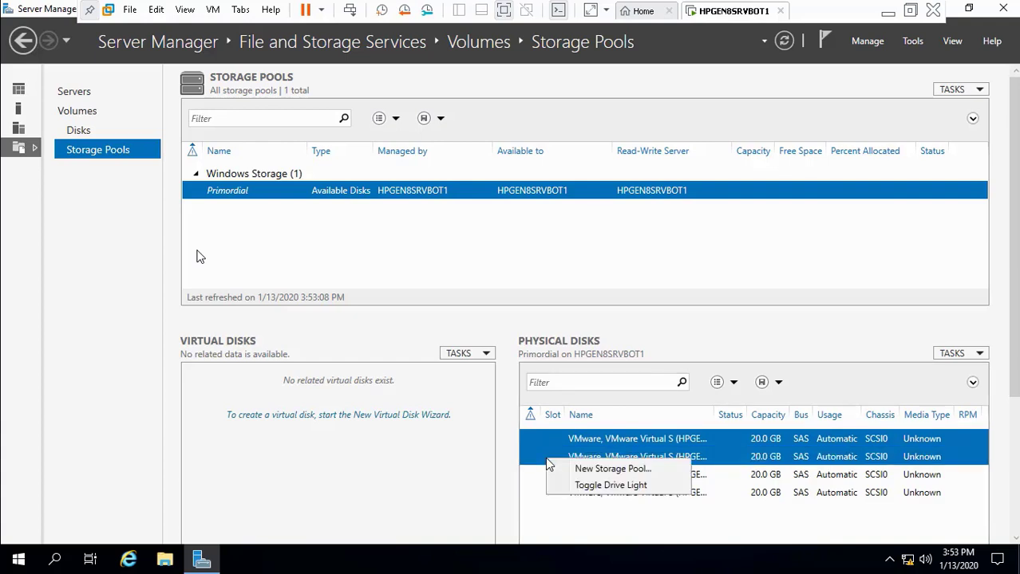
click(572, 468)
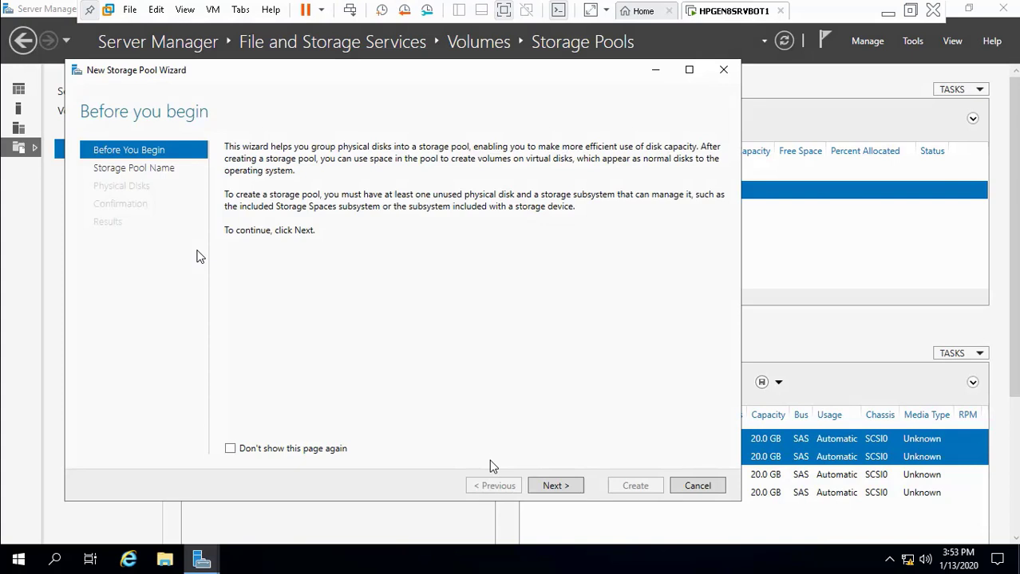
Step: Name the new pool 'Mirror1' with the description 'RAID 1 (First Pool)'
click(554, 486)
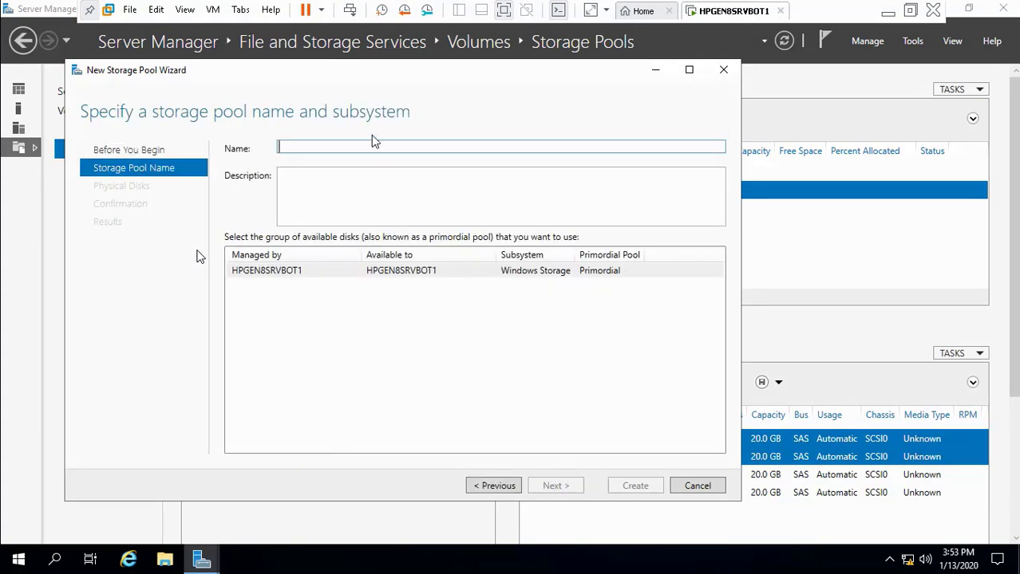
text(Mrrior1)
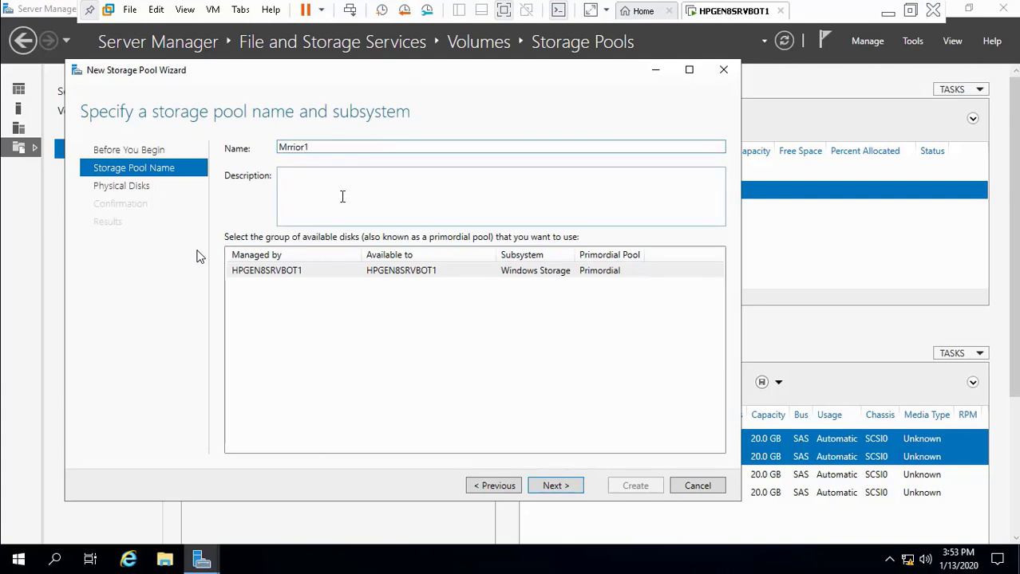
key(BackSpace)
key(BackSpace)
key(BackSpace)
key(BackSpace)
key(BackSpace)
text(irror1)
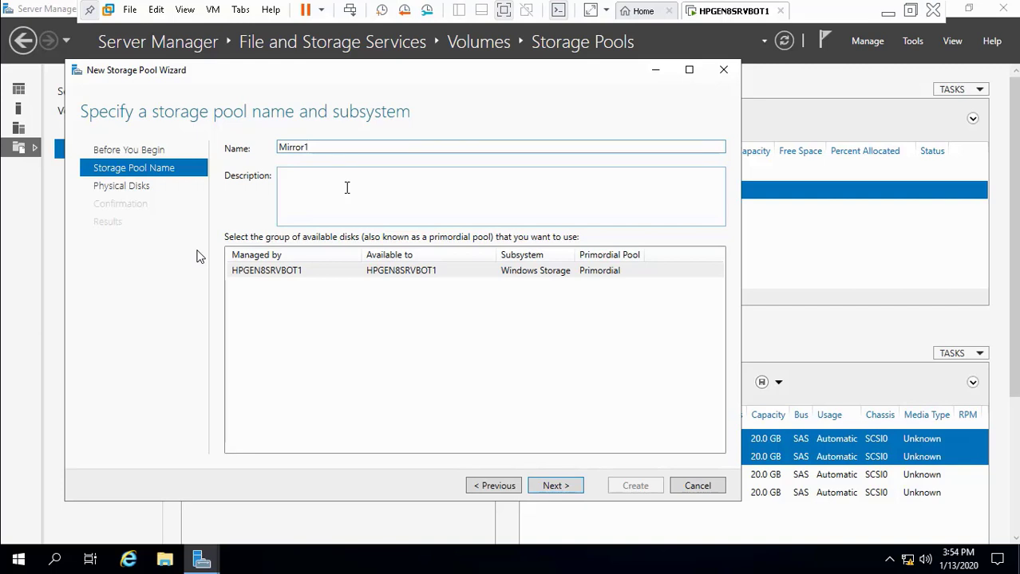
click(346, 187)
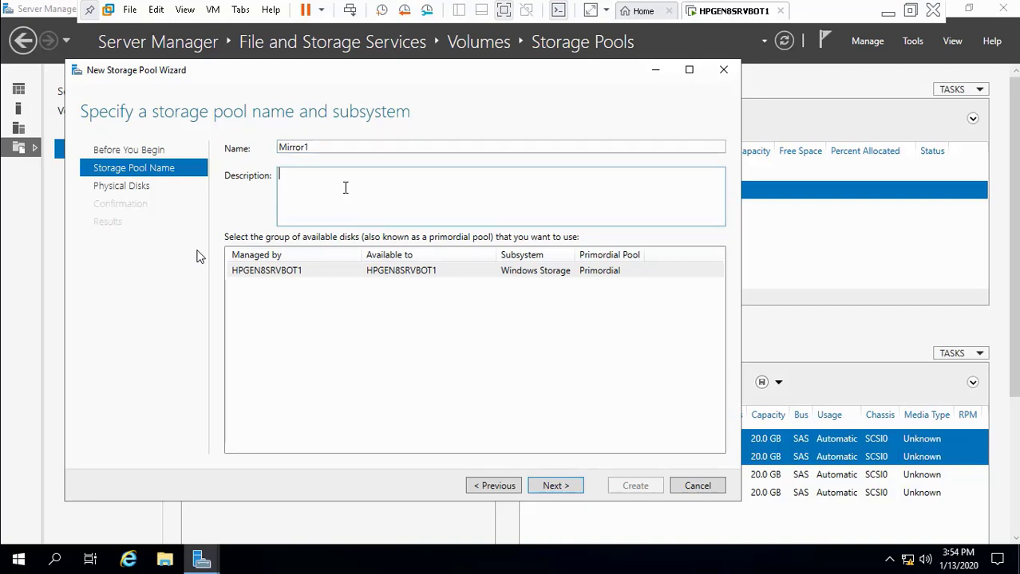
text(RAID 1 (first Pool))
key(Left)
key(Left)
key(Left)
key(Left)
key(Left)
key(Left)
key(Left)
key(Left)
key(Left)
key(Left)
key(Left)
key(Delete)
text(F)
Step: Move to disk selection, leave both disks' allocation as Automatic, and minimize VMware
click(556, 486)
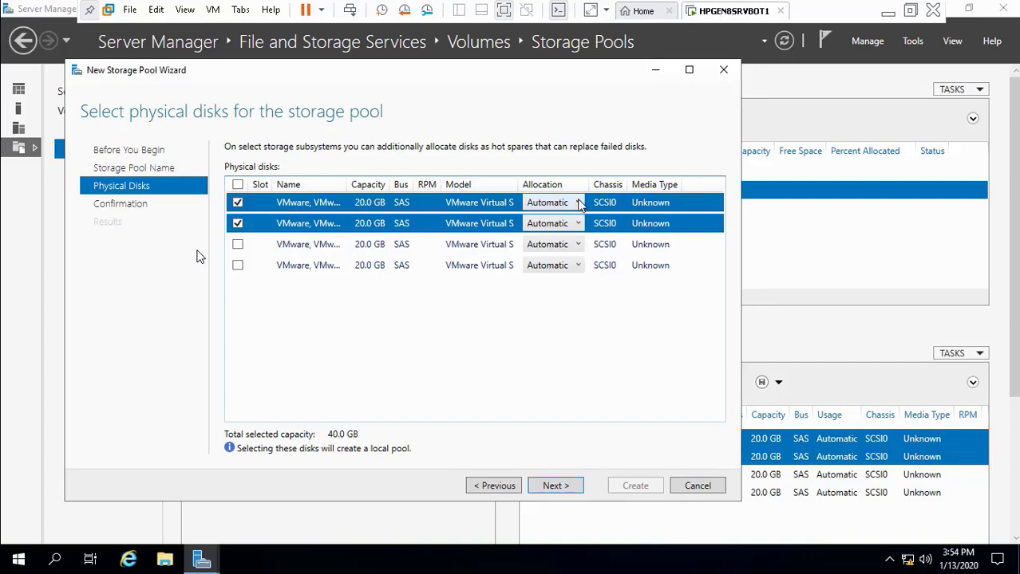
click(578, 204)
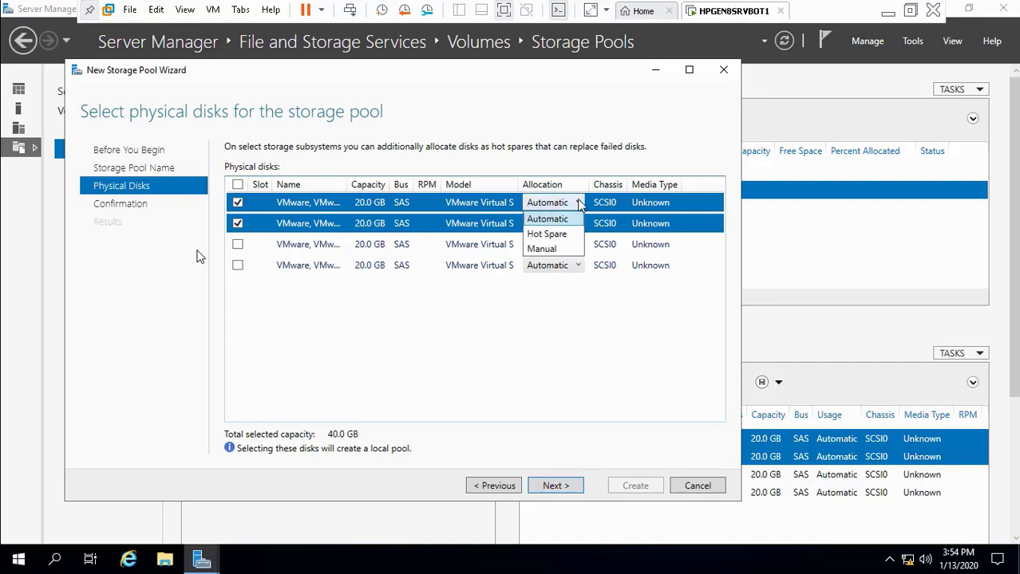
click(579, 204)
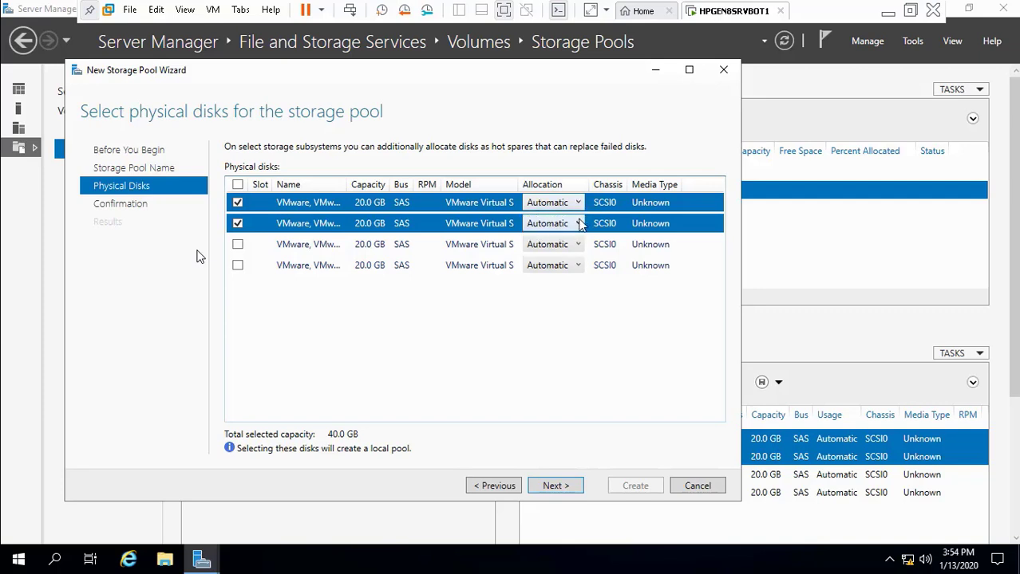
click(578, 224)
click(578, 224)
click(887, 12)
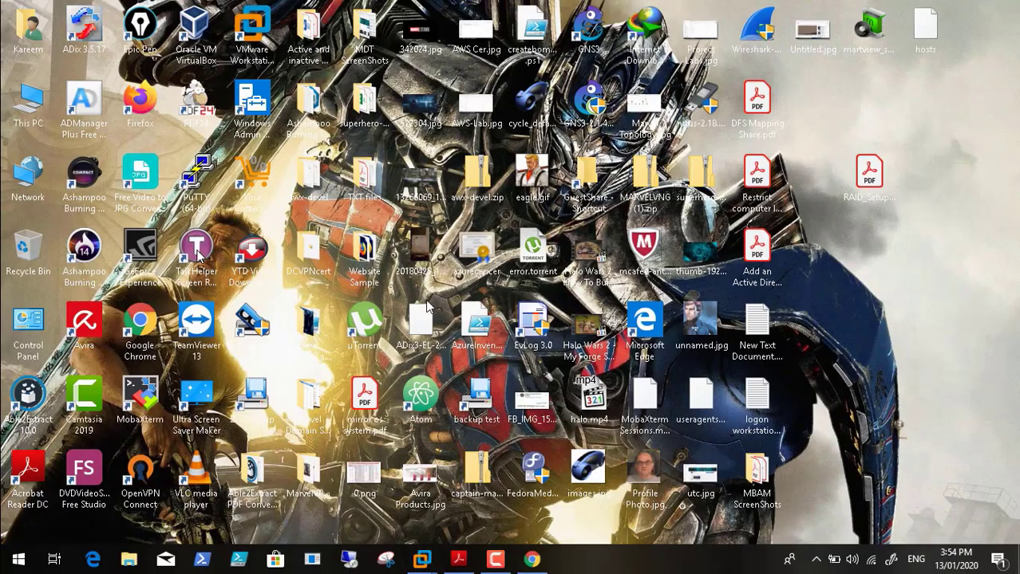
Step: Restore Chrome and close the Storage Pools screenshot tabs to return to the article
click(533, 561)
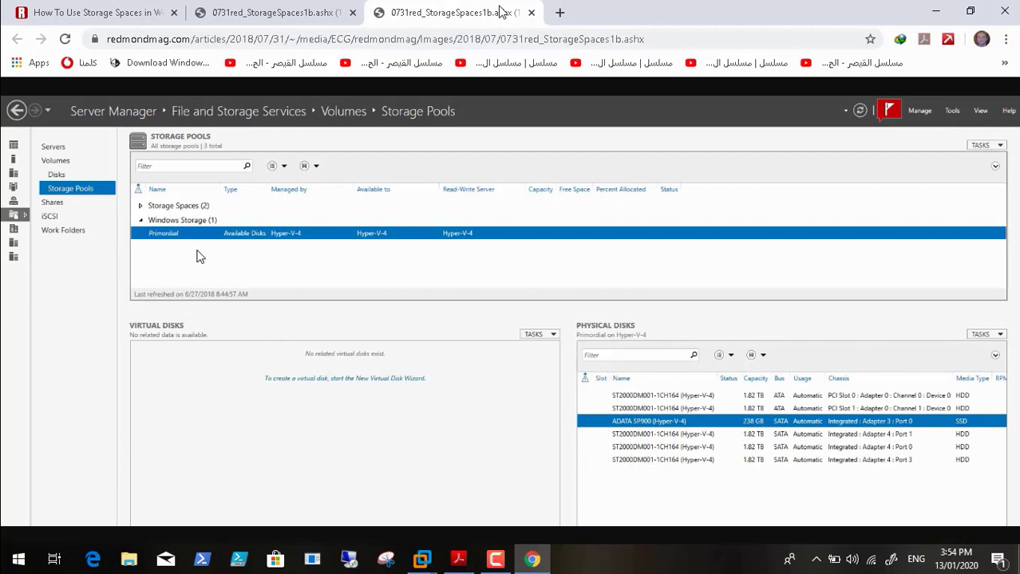
key(ctrl+w)
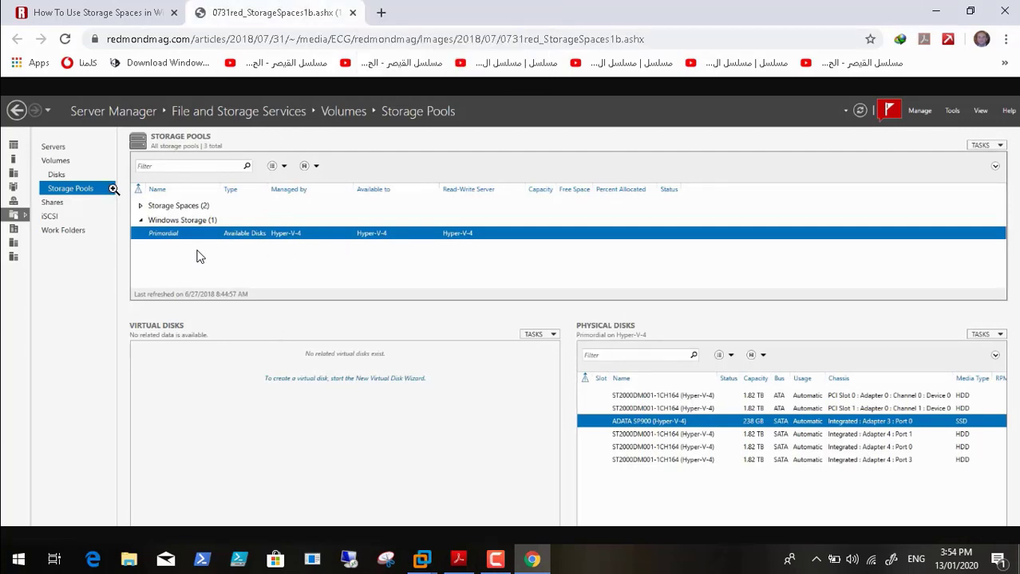
click(115, 188)
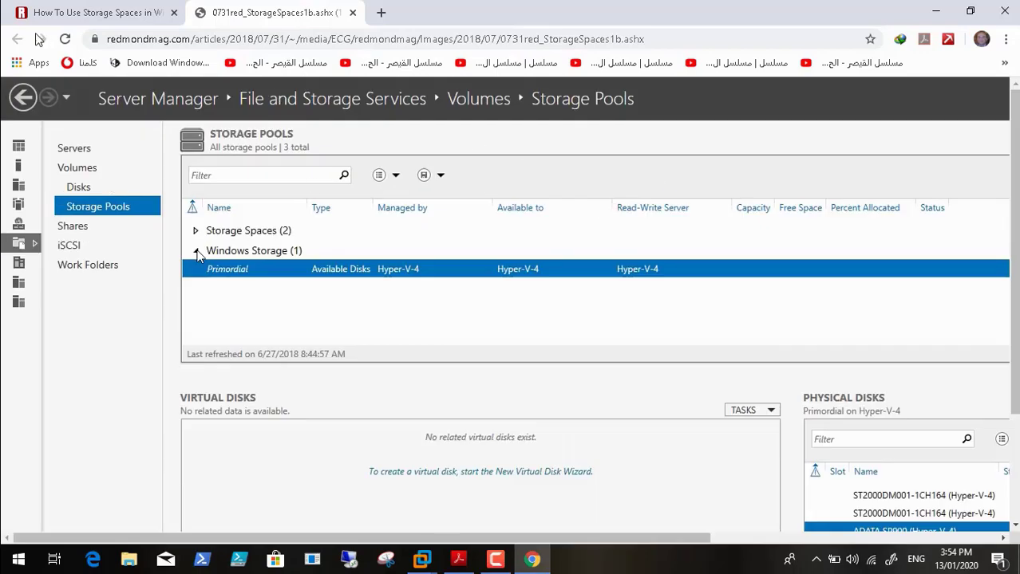
click(352, 12)
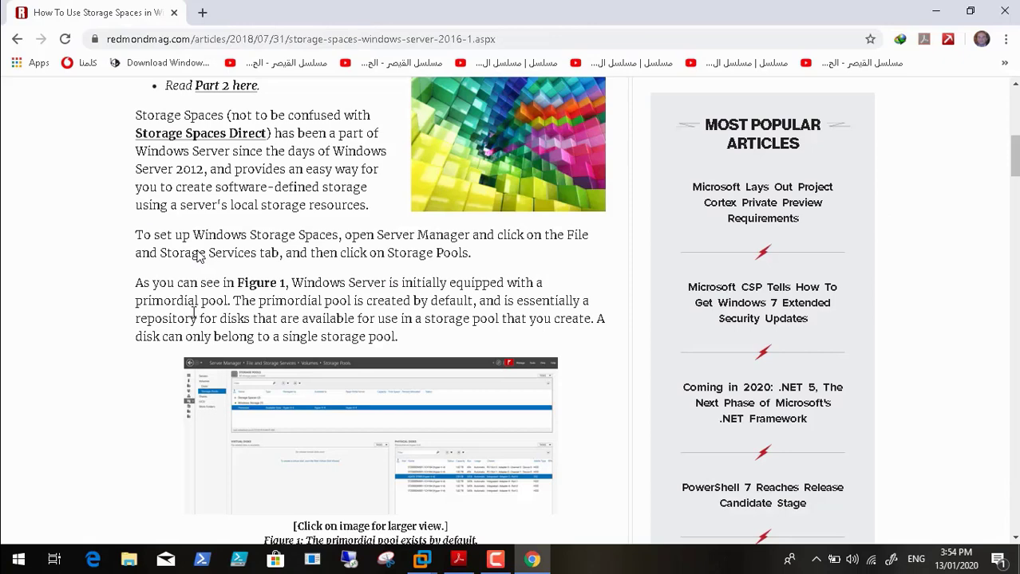
Step: Scroll the redmondmag article through Figures 2–4 to the virtual disk size screen
scroll(199, 254, down, 3)
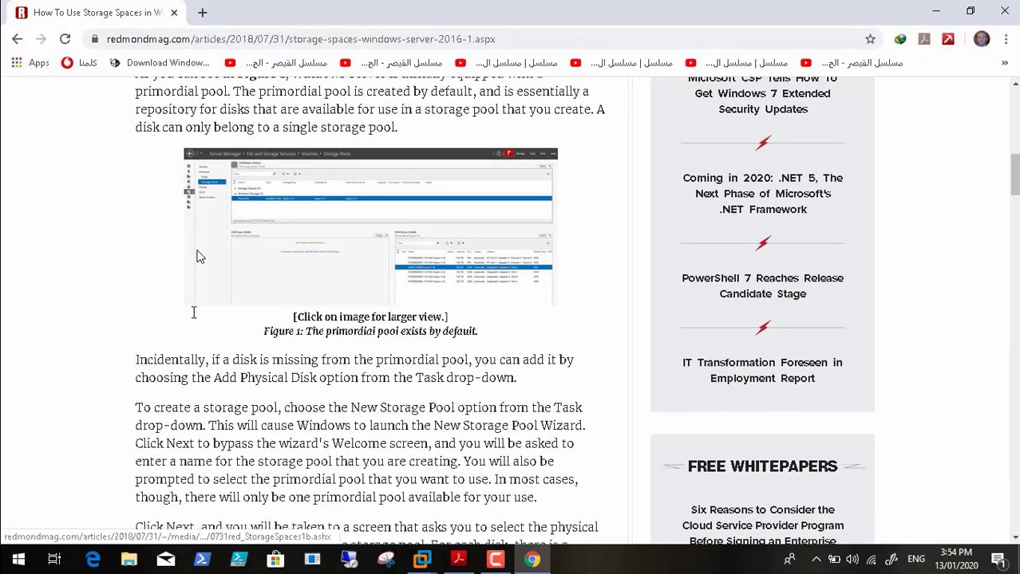
scroll(199, 257, down, 1)
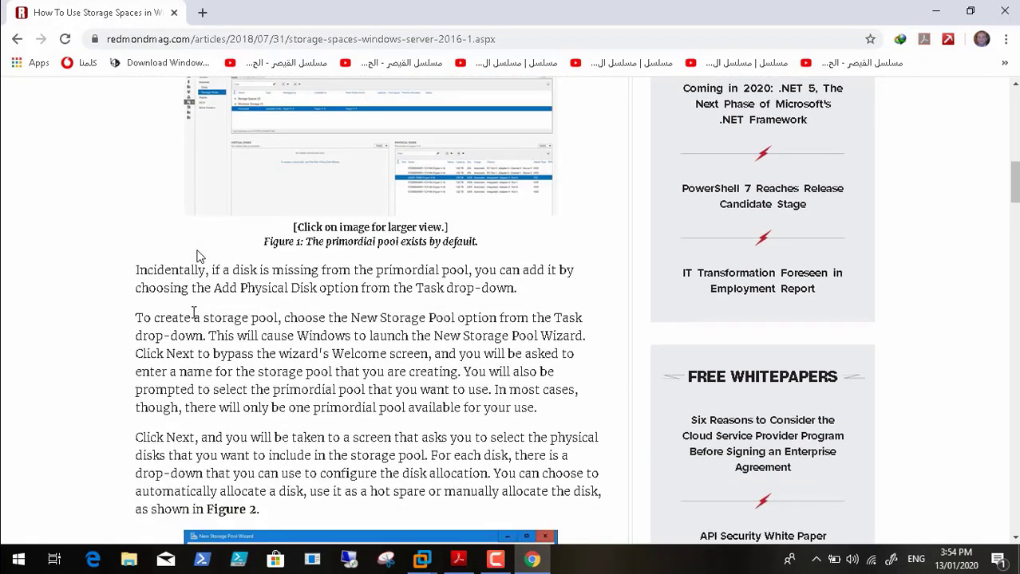
scroll(200, 257, down, 1)
scroll(200, 255, down, 1)
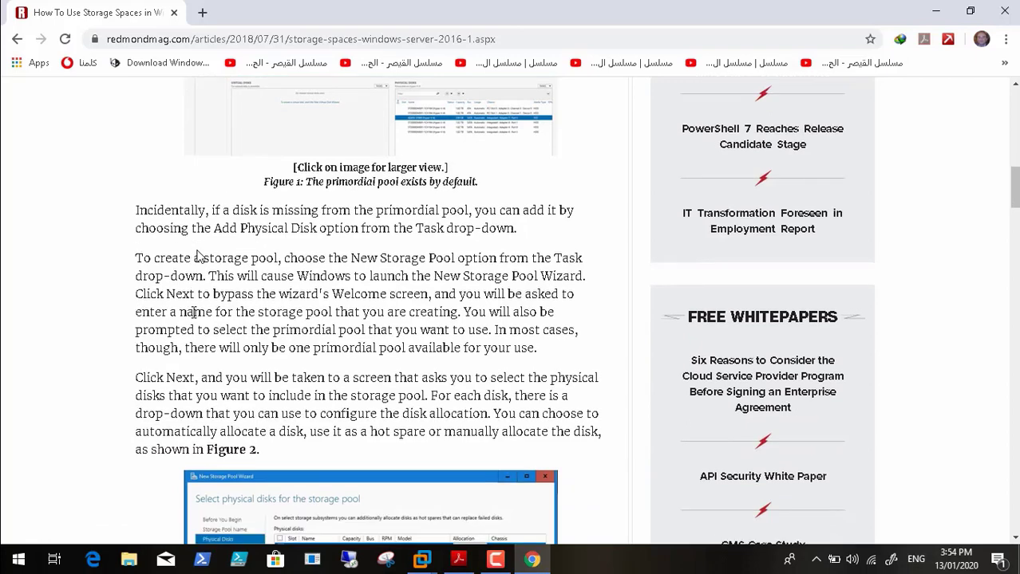
scroll(200, 256, down, 2)
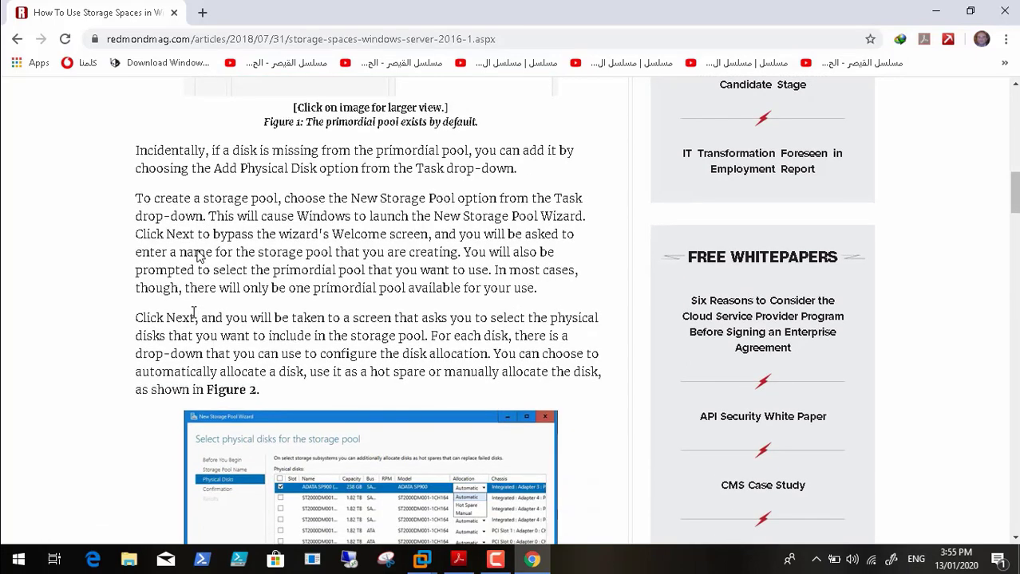
scroll(200, 256, down, 1)
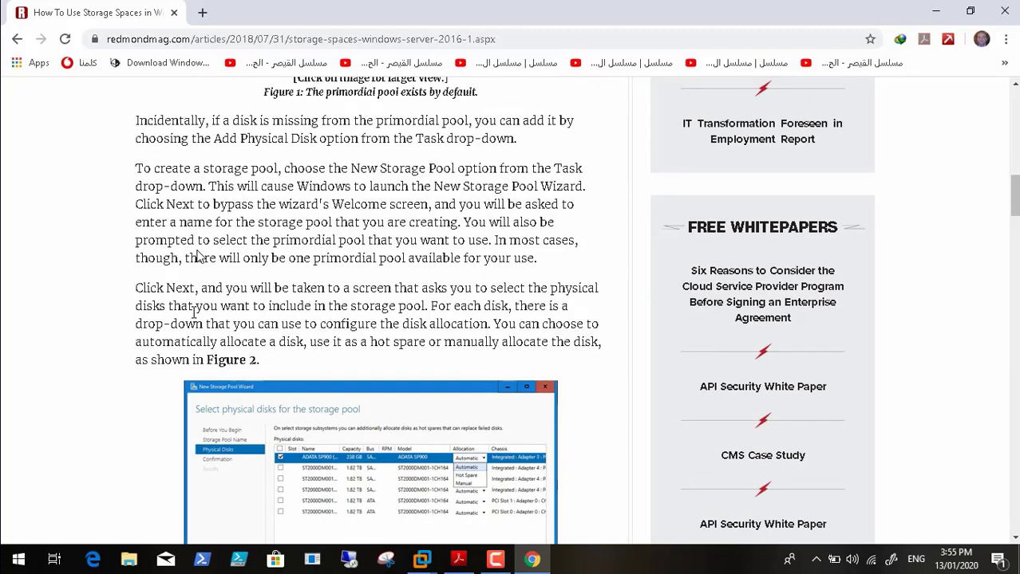
scroll(200, 256, down, 1)
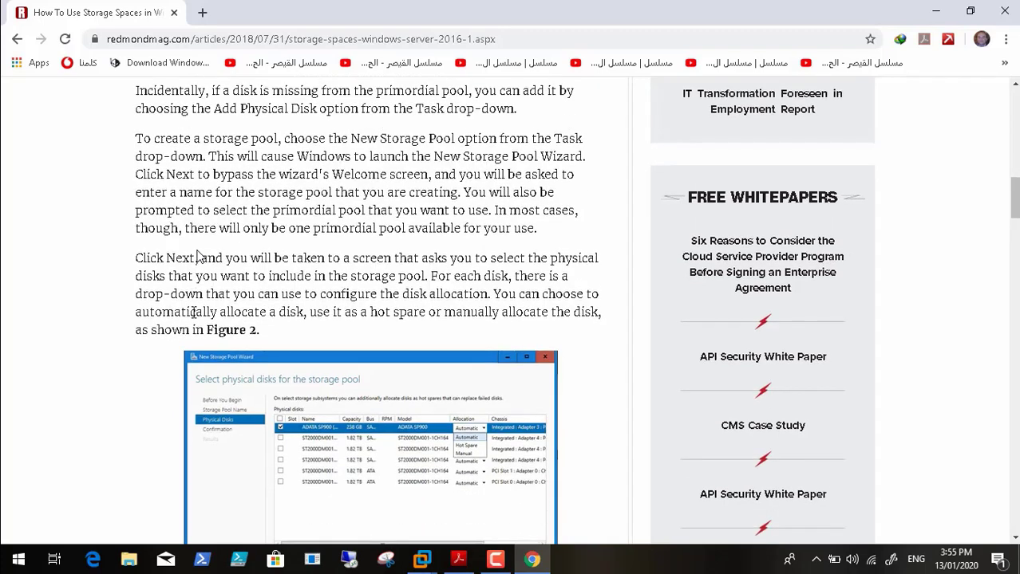
scroll(199, 257, down, 6)
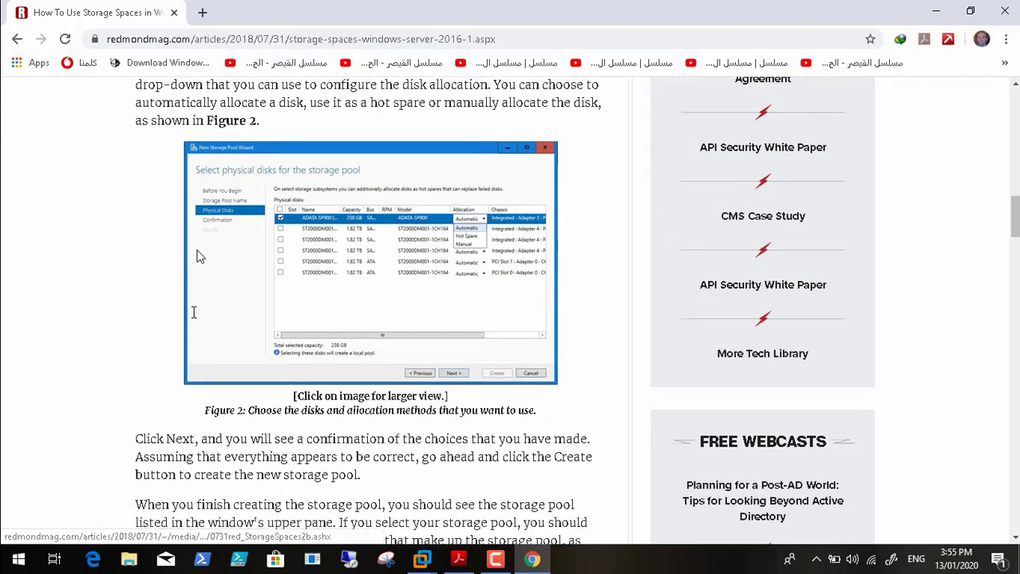
scroll(199, 257, down, 1)
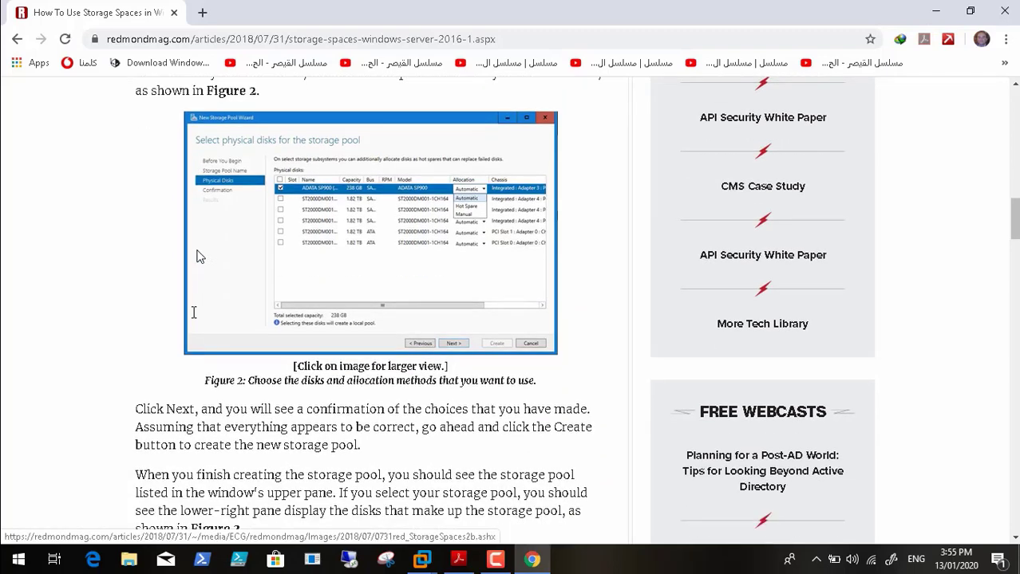
scroll(199, 257, down, 4)
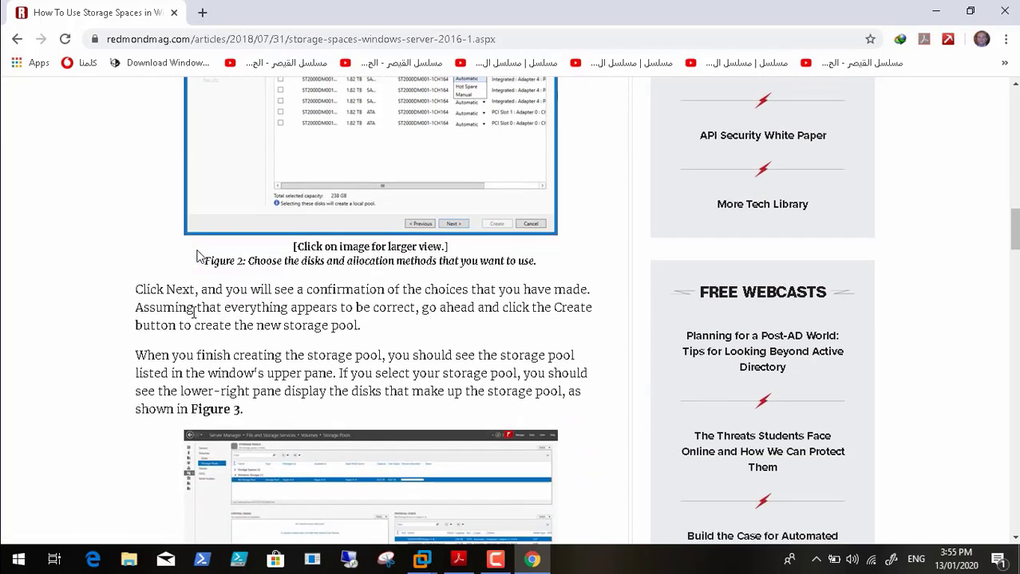
scroll(200, 256, down, 2)
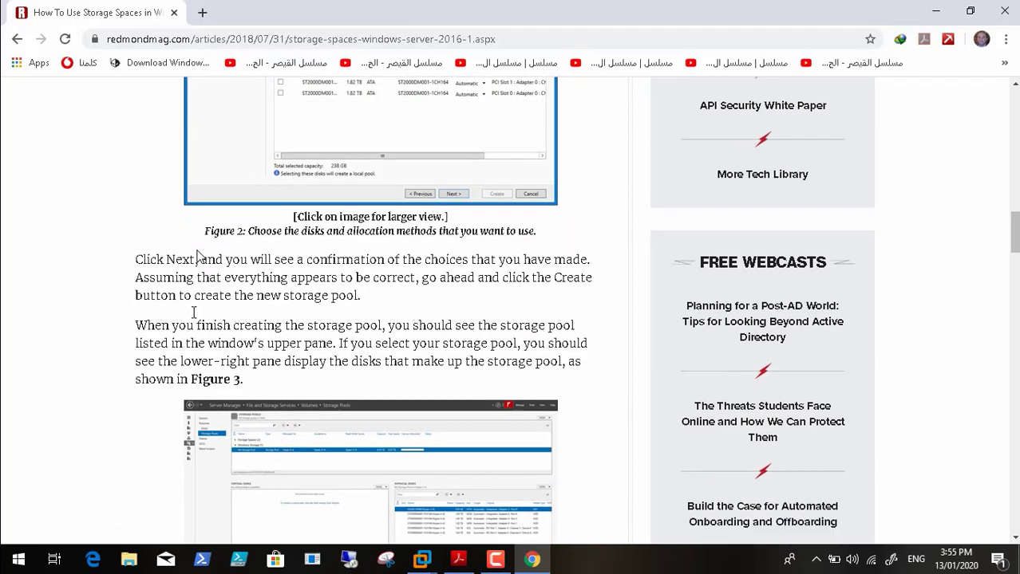
scroll(200, 256, down, 6)
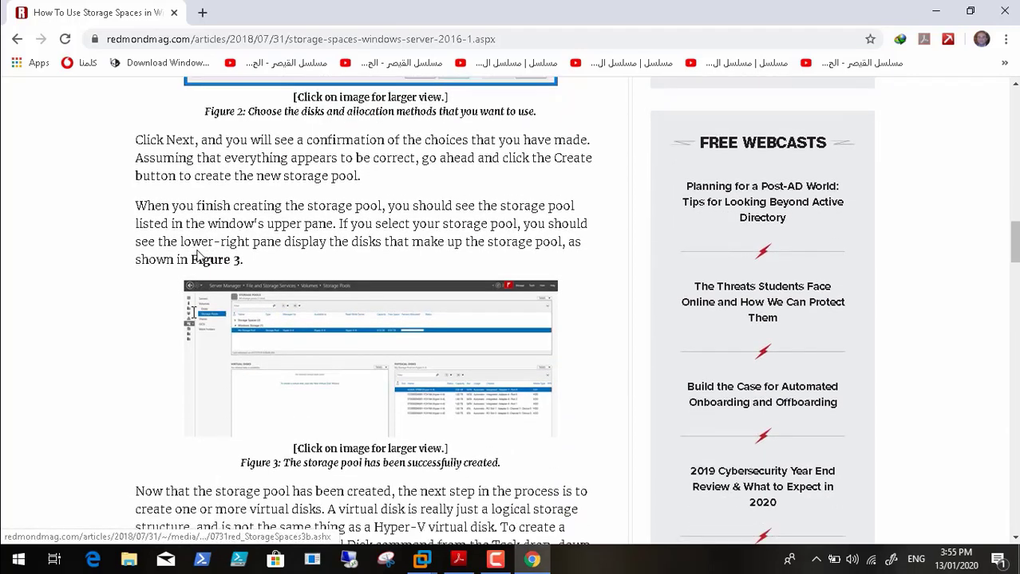
scroll(200, 256, down, 1)
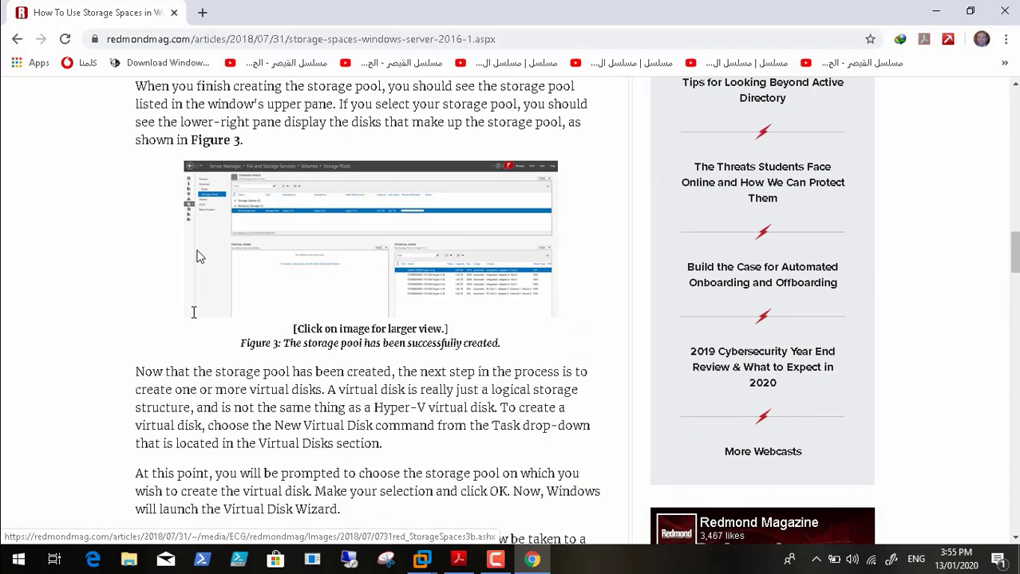
scroll(199, 256, down, 13)
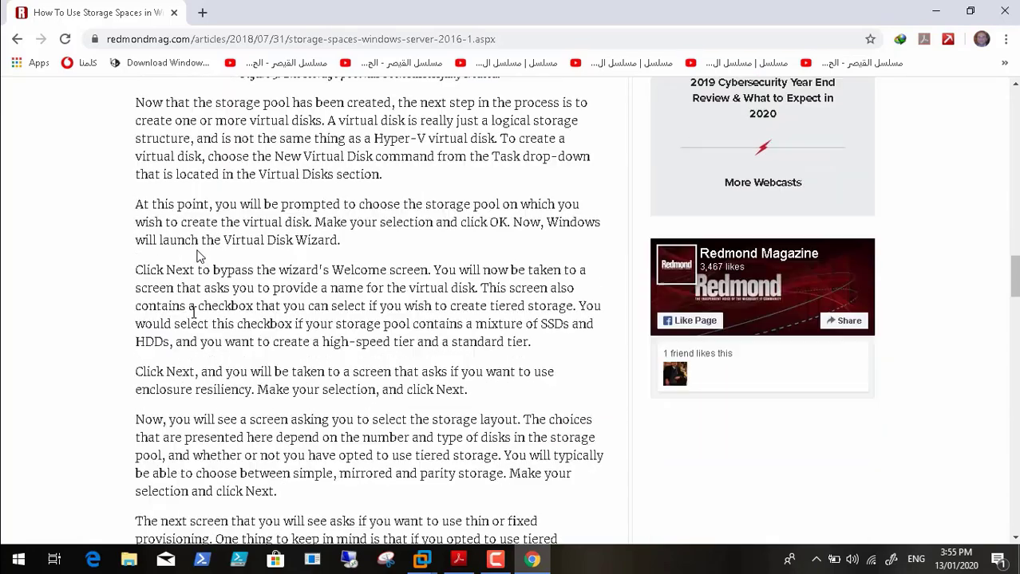
scroll(199, 256, down, 9)
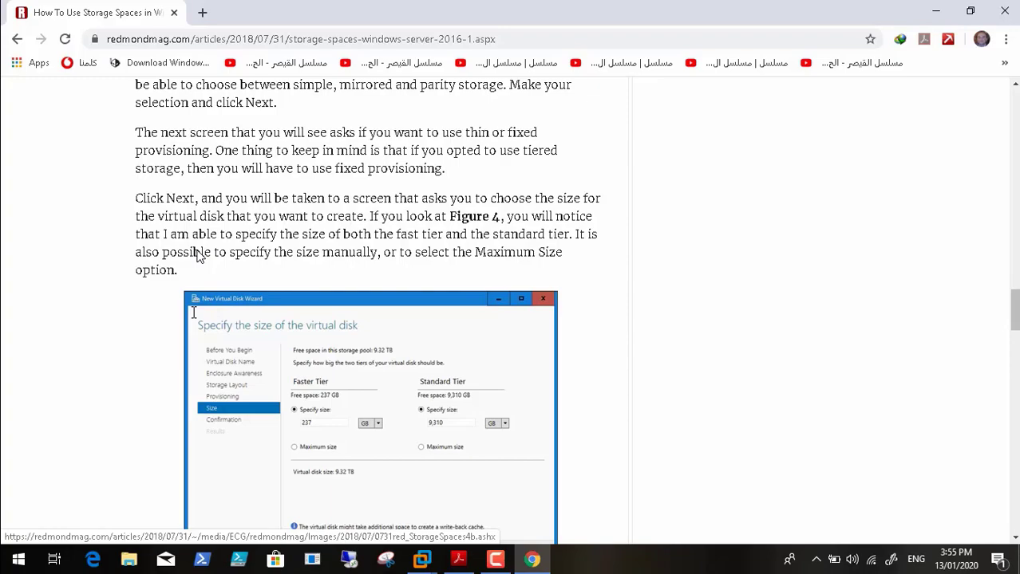
scroll(199, 256, up, 16)
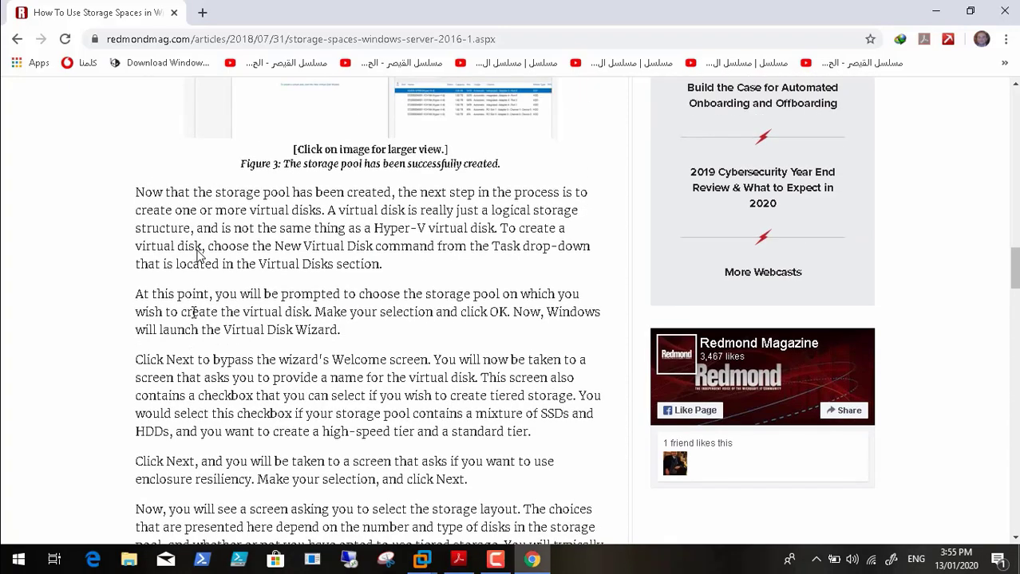
Step: Go back to the storage spaces Google results, then switch to the RAID guide in Acrobat Reader
click(17, 40)
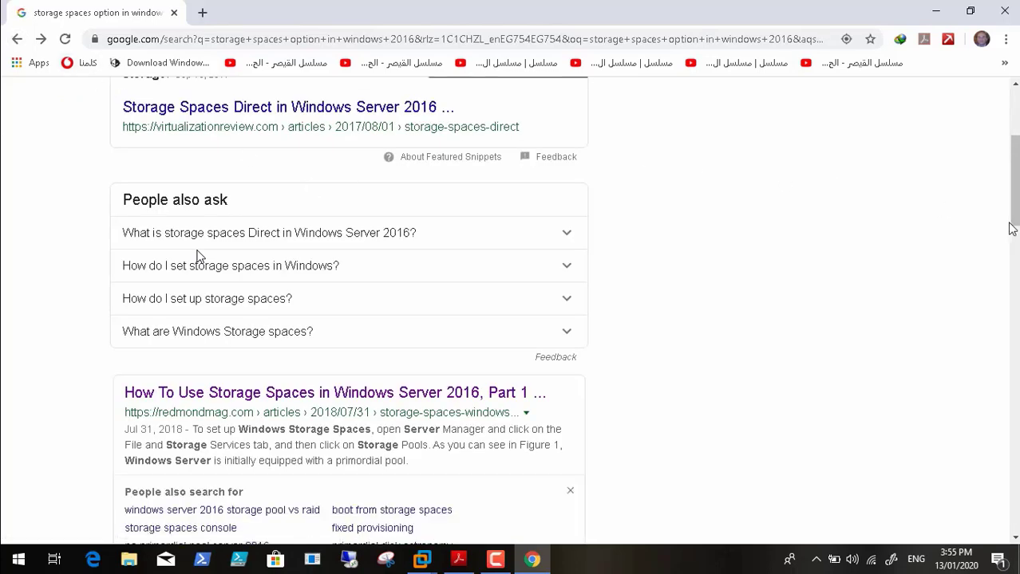
drag(1011, 229, 1008, 149)
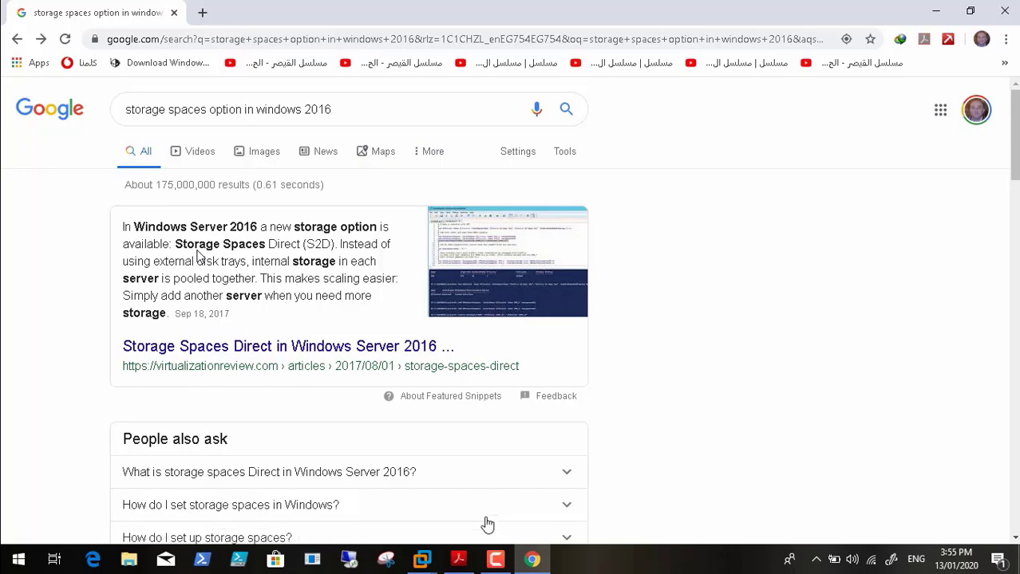
click(458, 559)
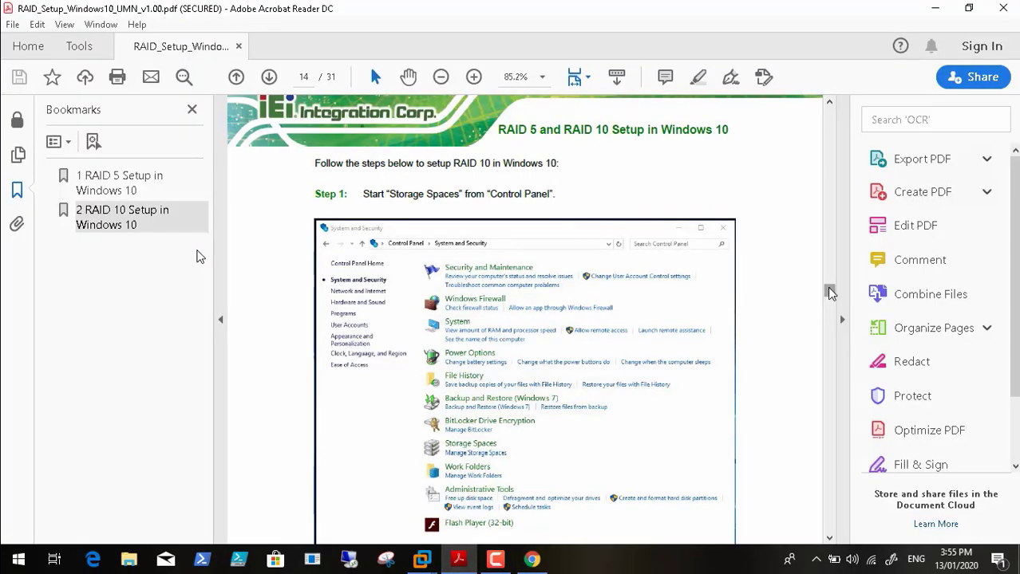
Step: Scroll the RAID guide to page 16: Two-way mirror, label Mirror1, create storage space
drag(830, 293, 830, 299)
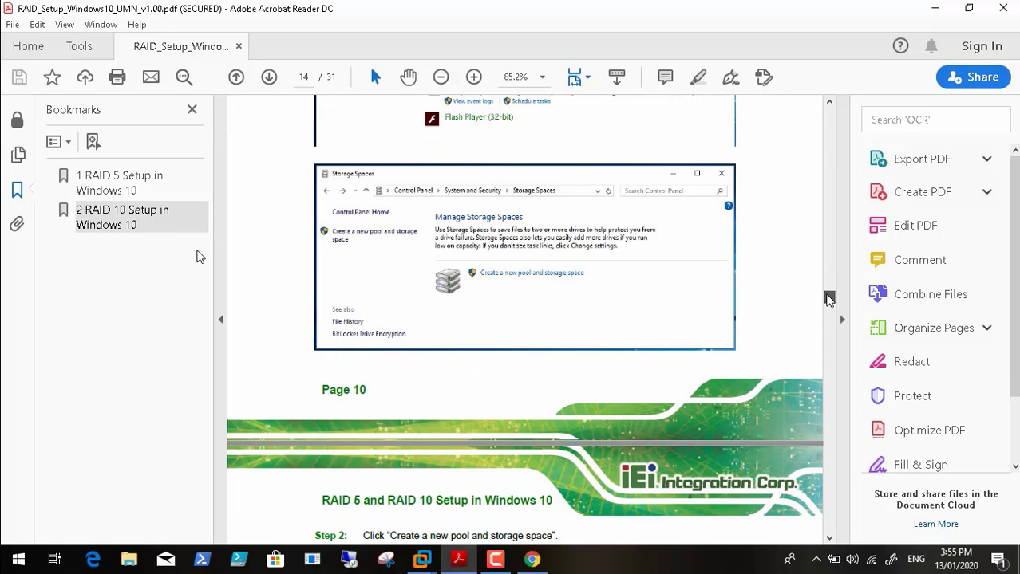
drag(827, 294, 828, 318)
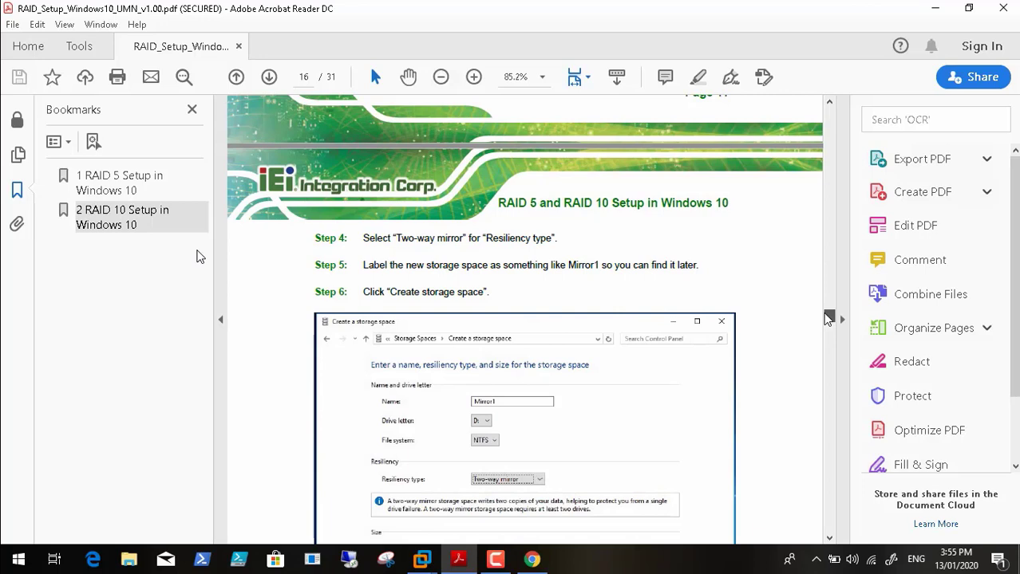
Step: Open virtualizationreview.com's Storage Spaces Direct article from the results, scroll through it, then go back
click(532, 560)
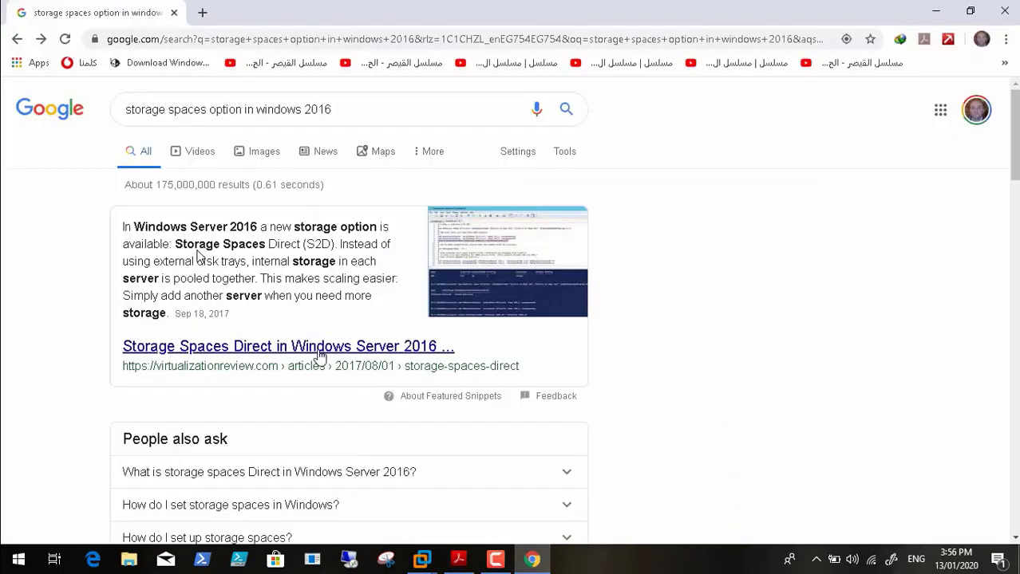
click(275, 351)
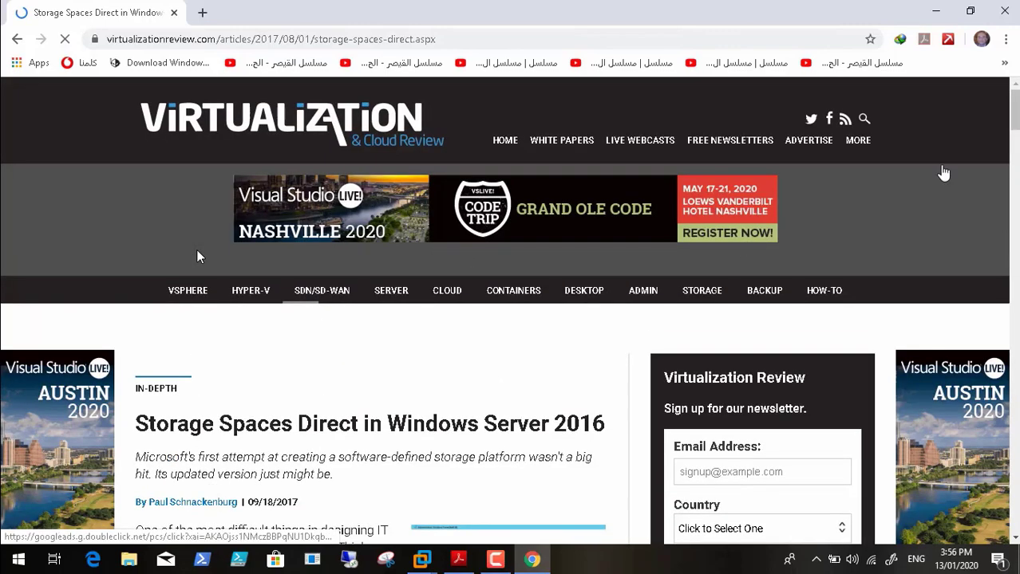
drag(1015, 97, 1016, 154)
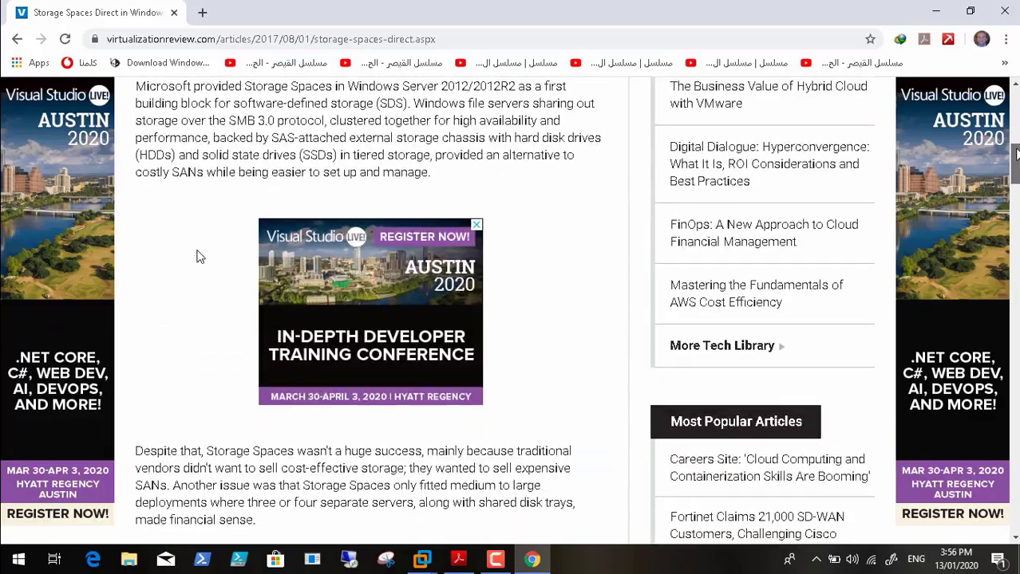
scroll(199, 256, down, 6)
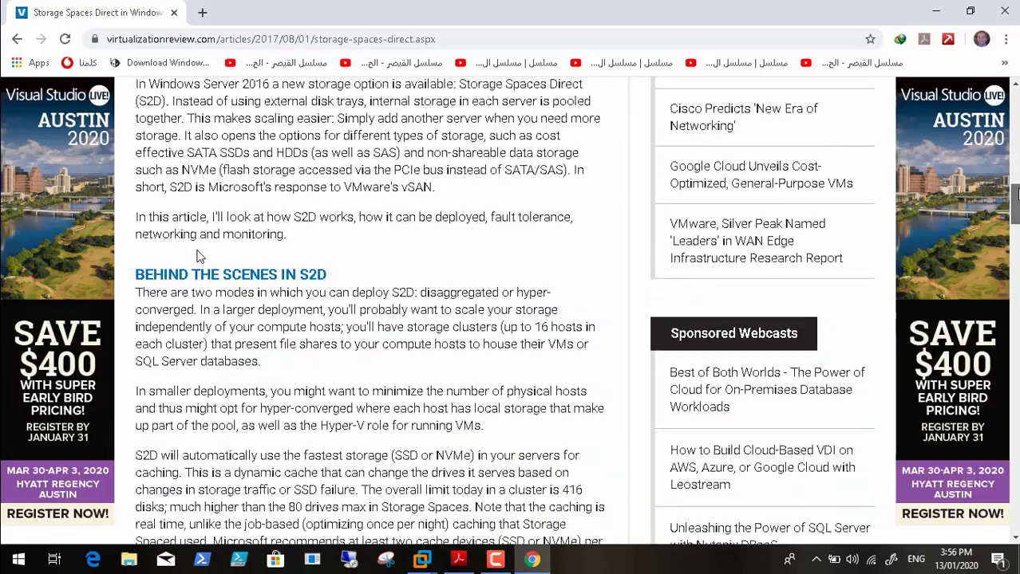
scroll(199, 257, down, 9)
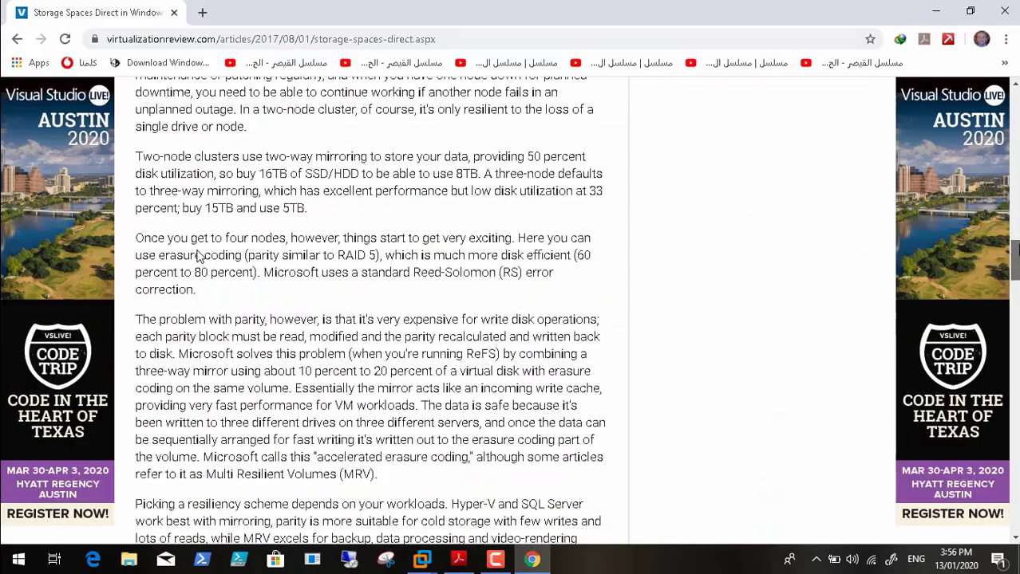
scroll(200, 256, down, 1)
scroll(200, 256, down, 7)
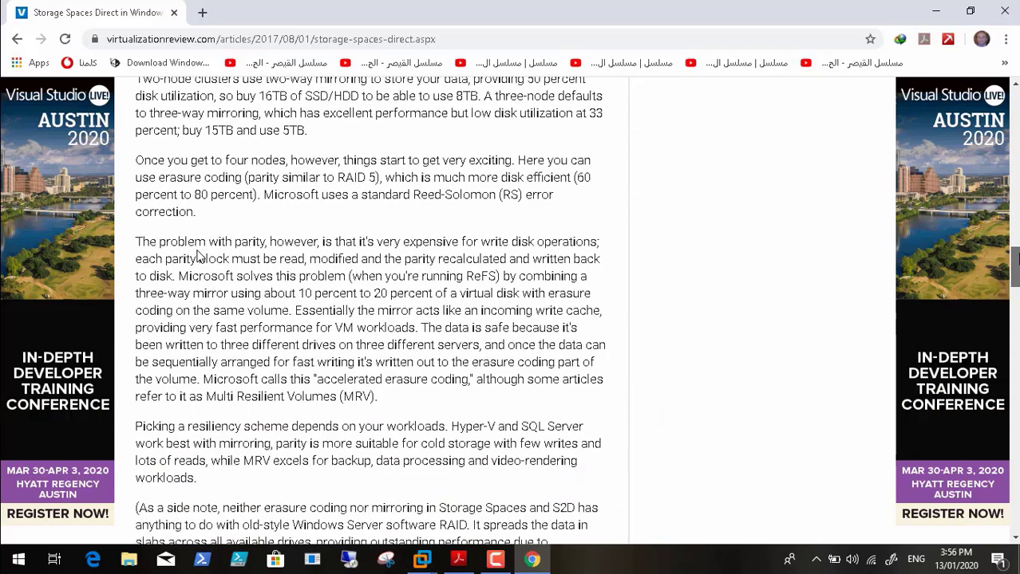
scroll(200, 256, down, 6)
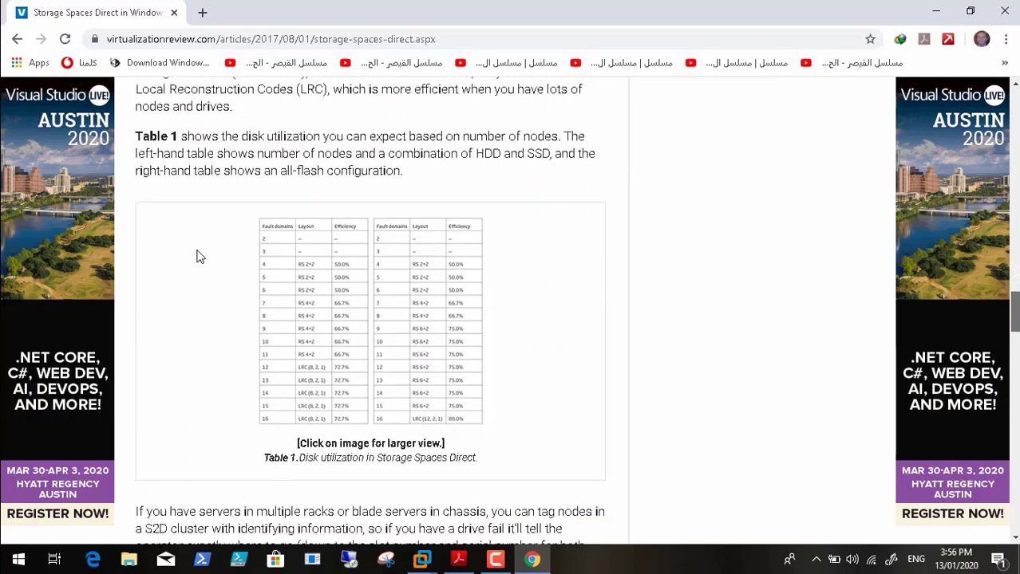
scroll(200, 256, down, 1)
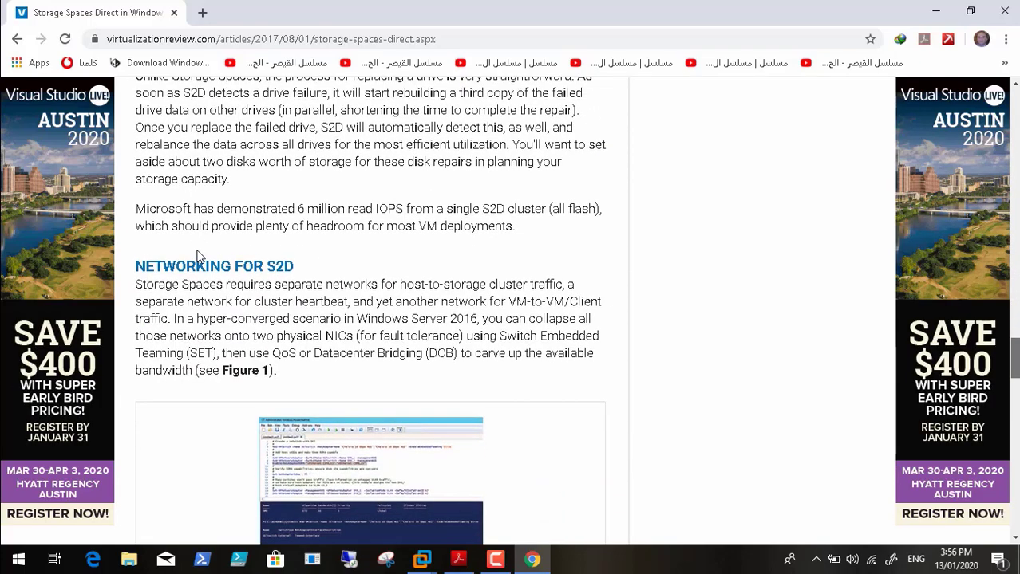
scroll(199, 256, down, 3)
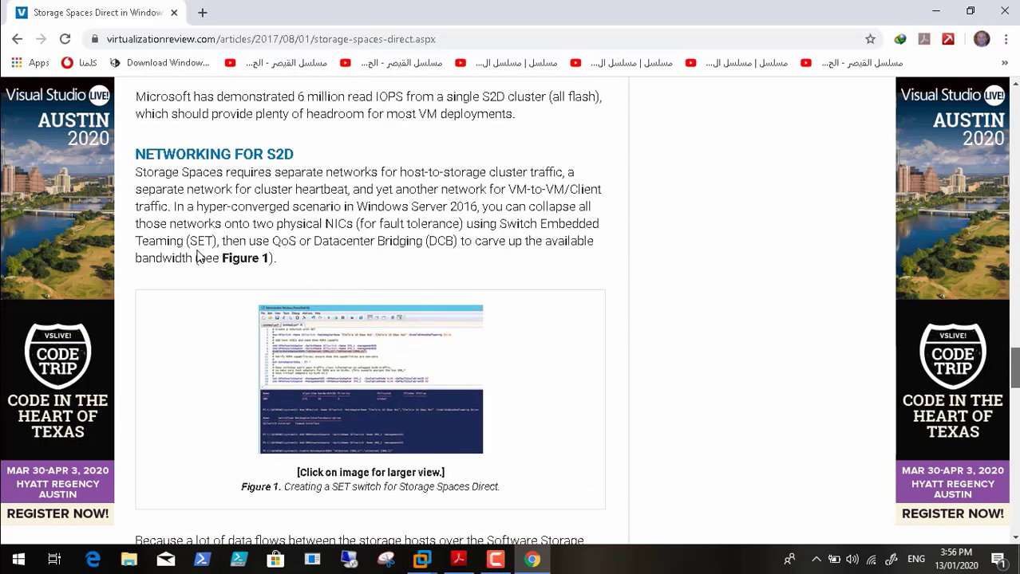
scroll(199, 256, down, 2)
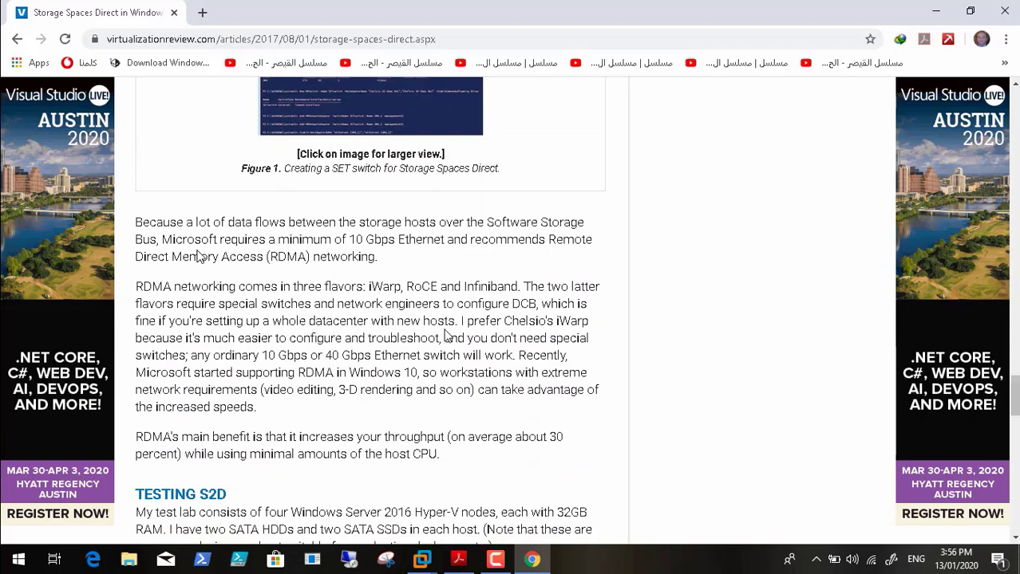
click(17, 38)
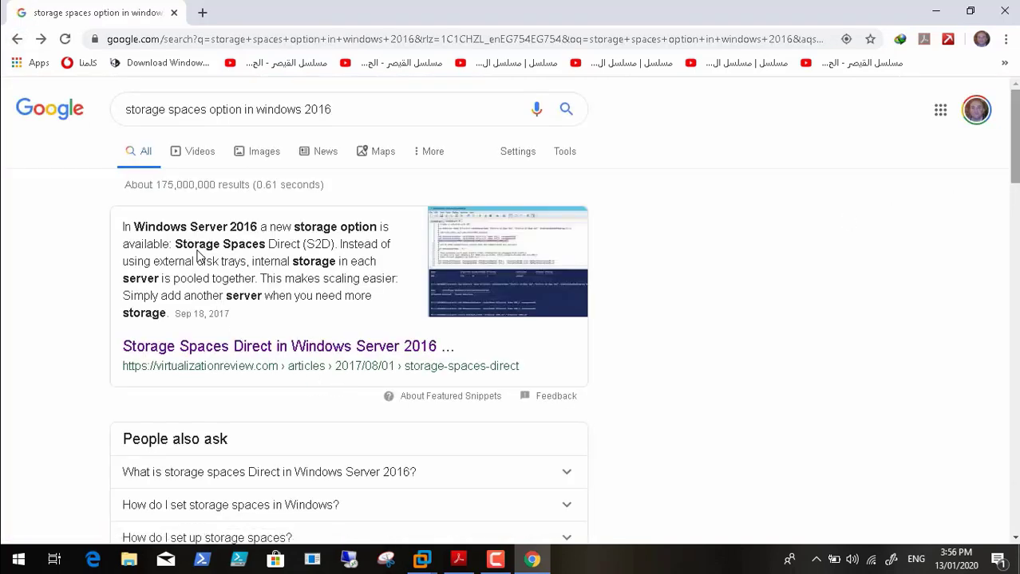
scroll(199, 256, down, 3)
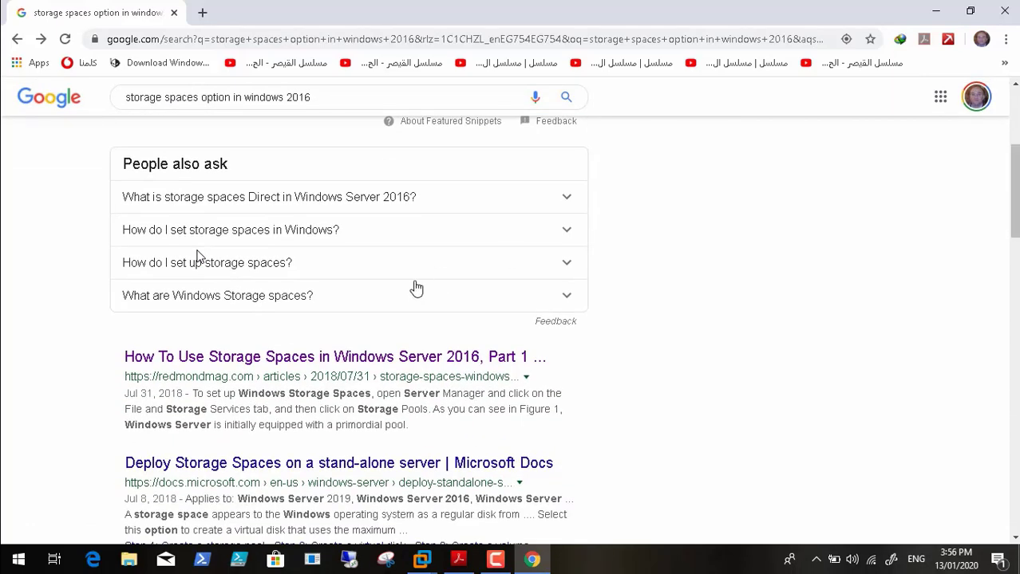
click(344, 358)
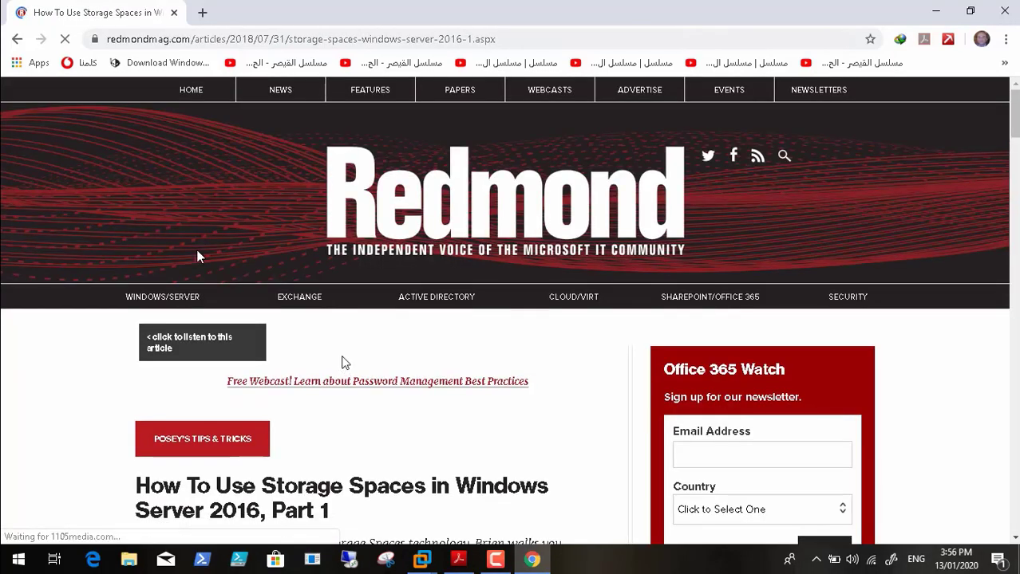
scroll(200, 257, down, 10)
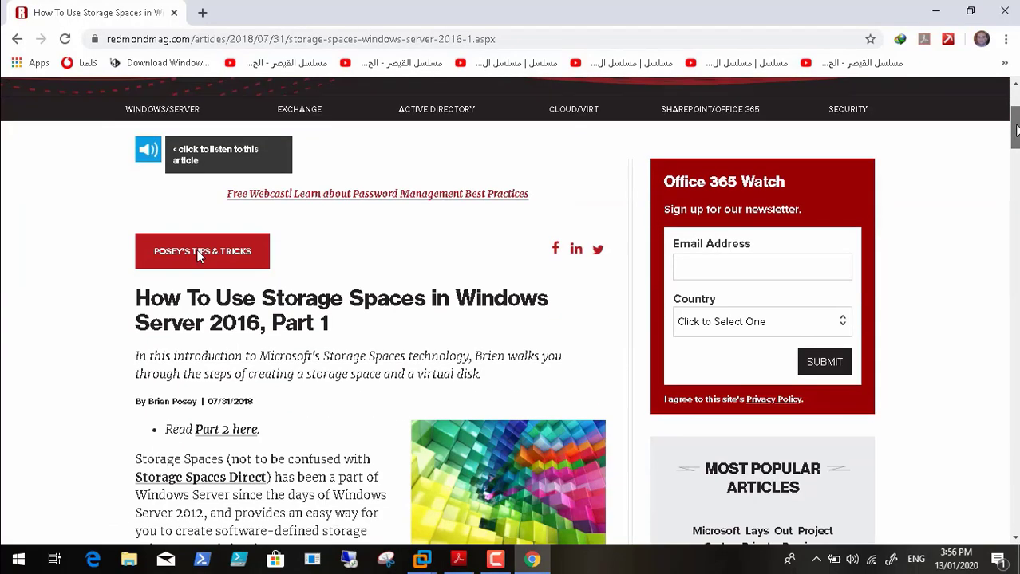
scroll(200, 257, down, 2)
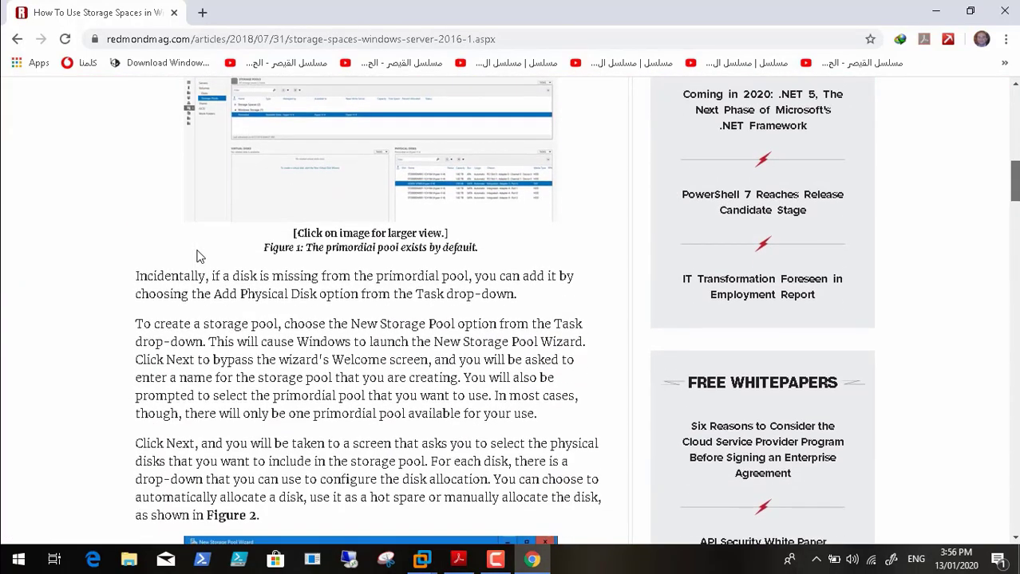
scroll(199, 257, down, 1)
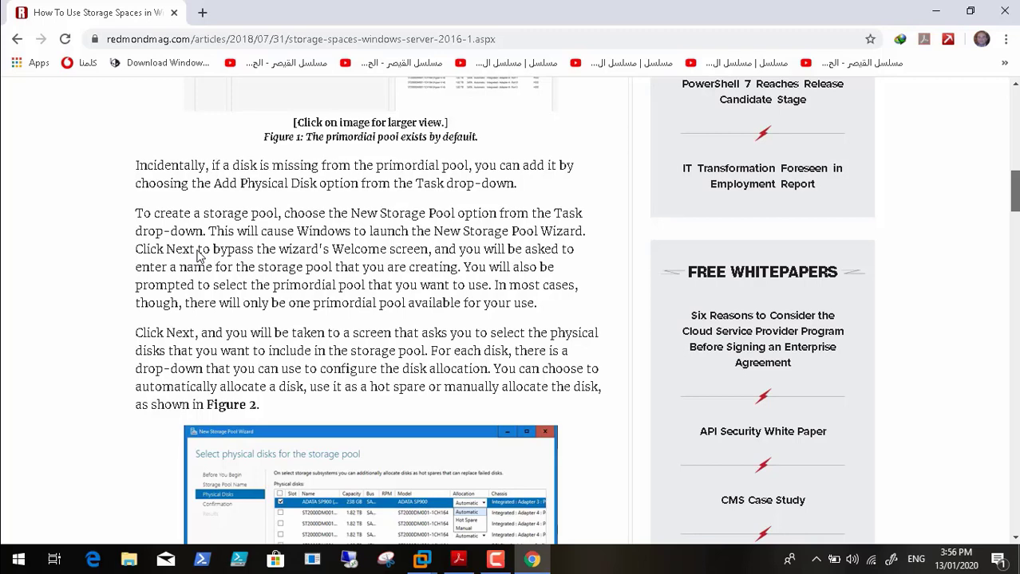
scroll(200, 254, down, 4)
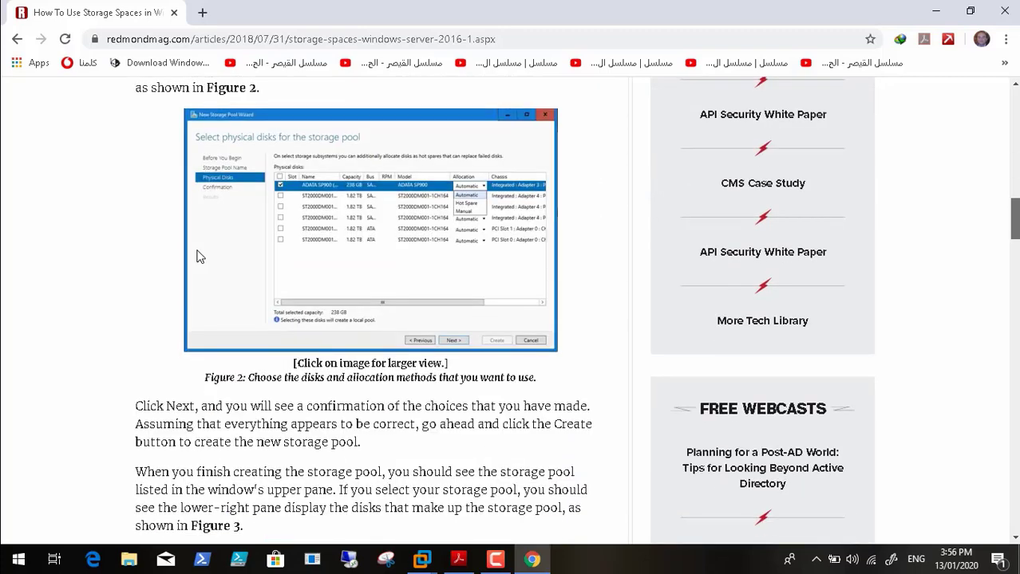
scroll(199, 257, down, 1)
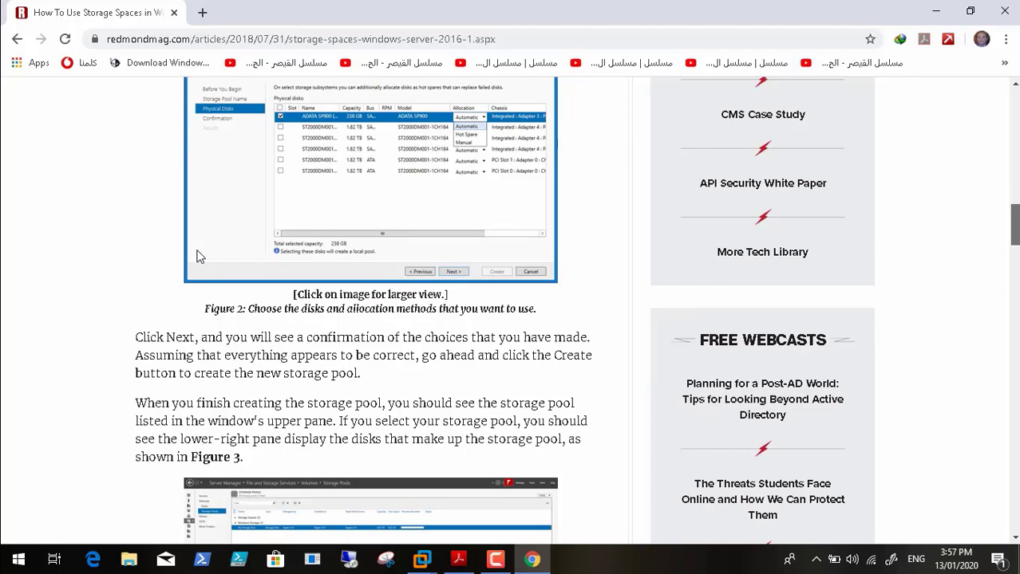
scroll(199, 257, down, 1)
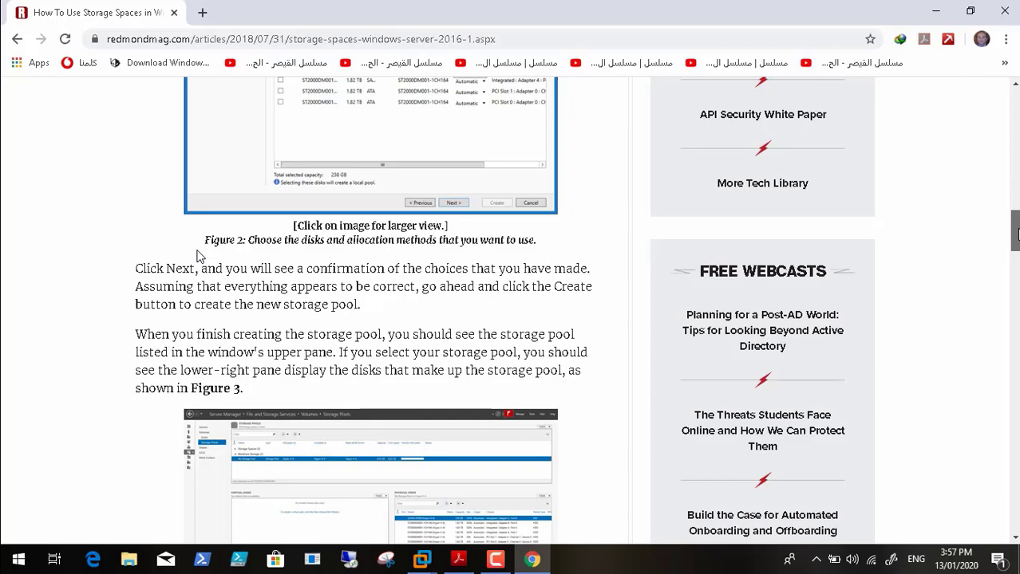
scroll(199, 257, down, 1)
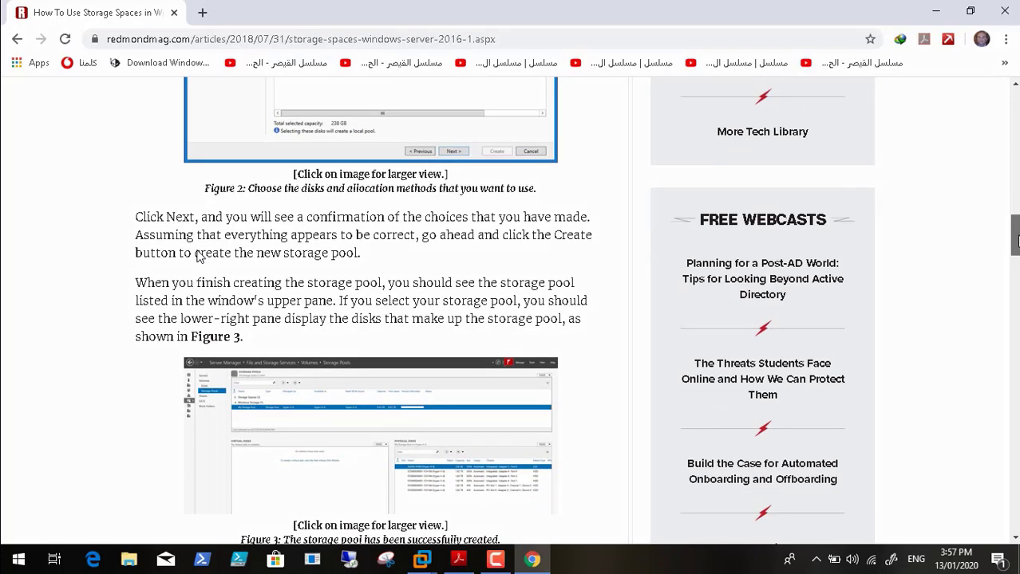
scroll(199, 256, down, 3)
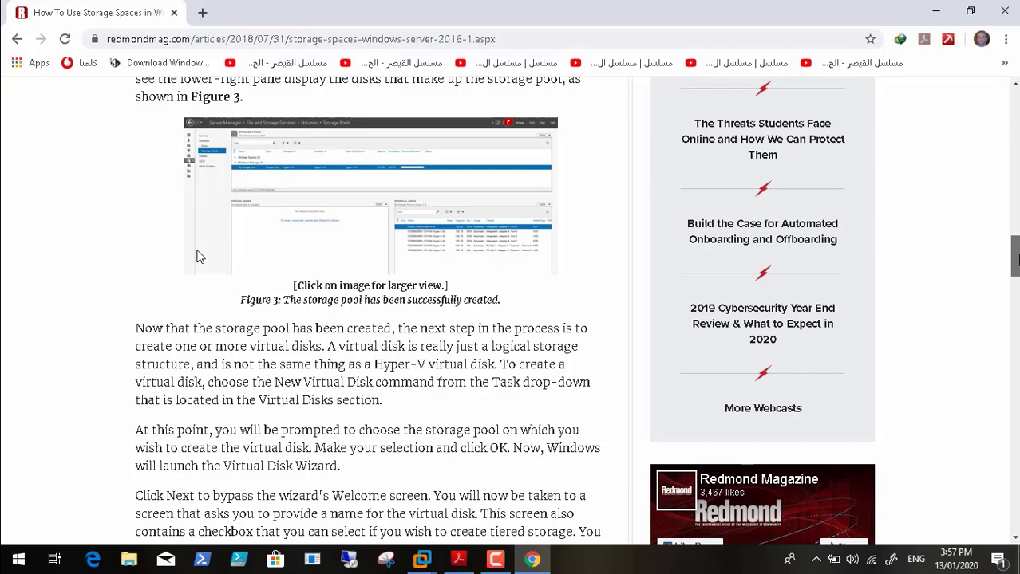
scroll(200, 255, down, 1)
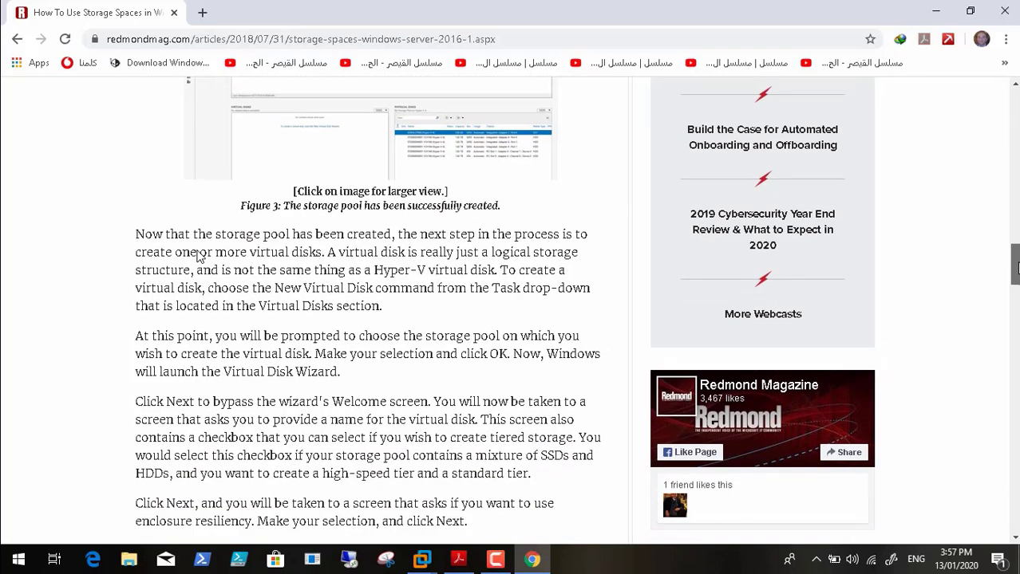
scroll(199, 255, down, 1)
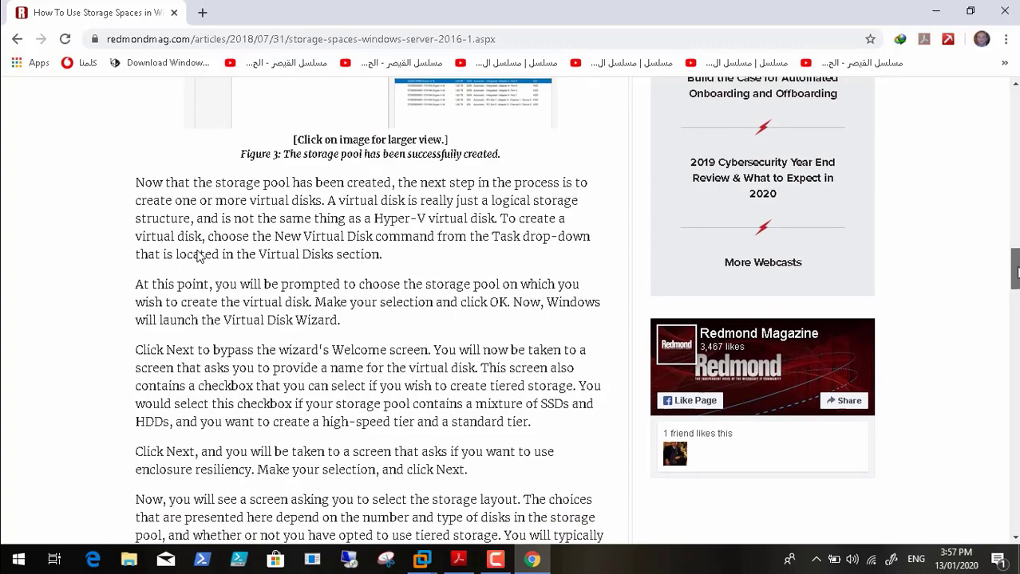
scroll(199, 255, down, 1)
scroll(200, 256, down, 5)
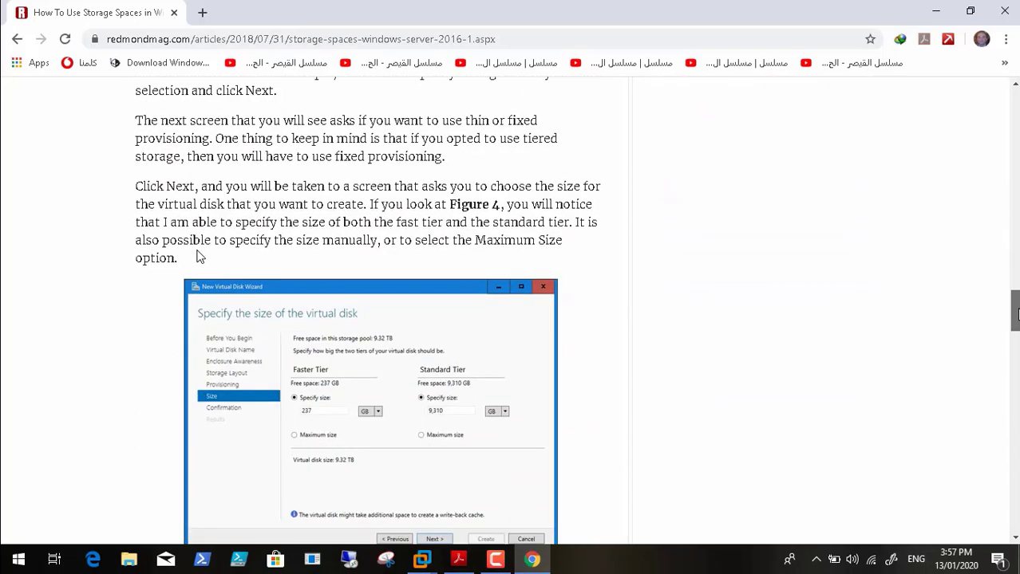
scroll(200, 255, down, 2)
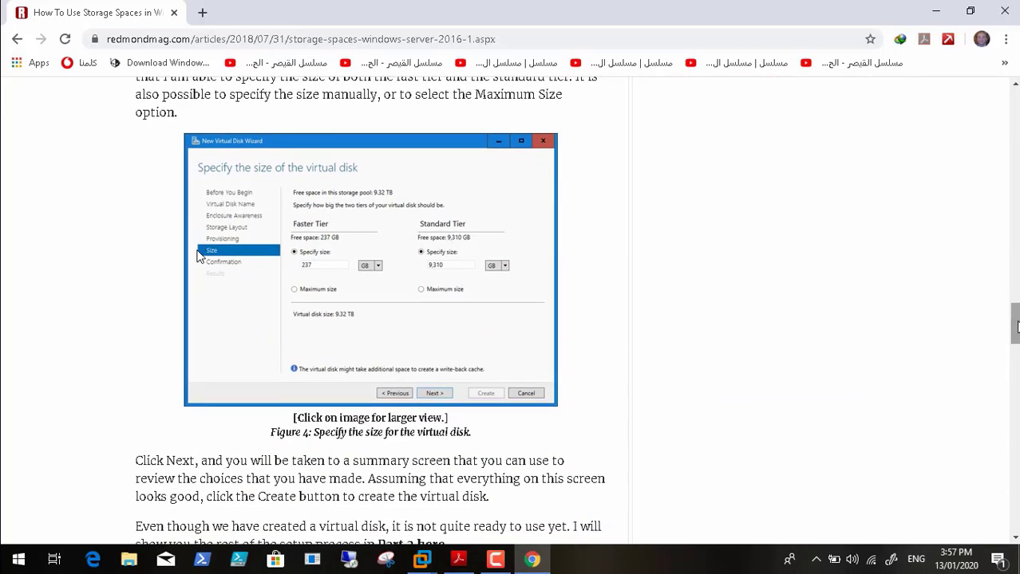
click(17, 38)
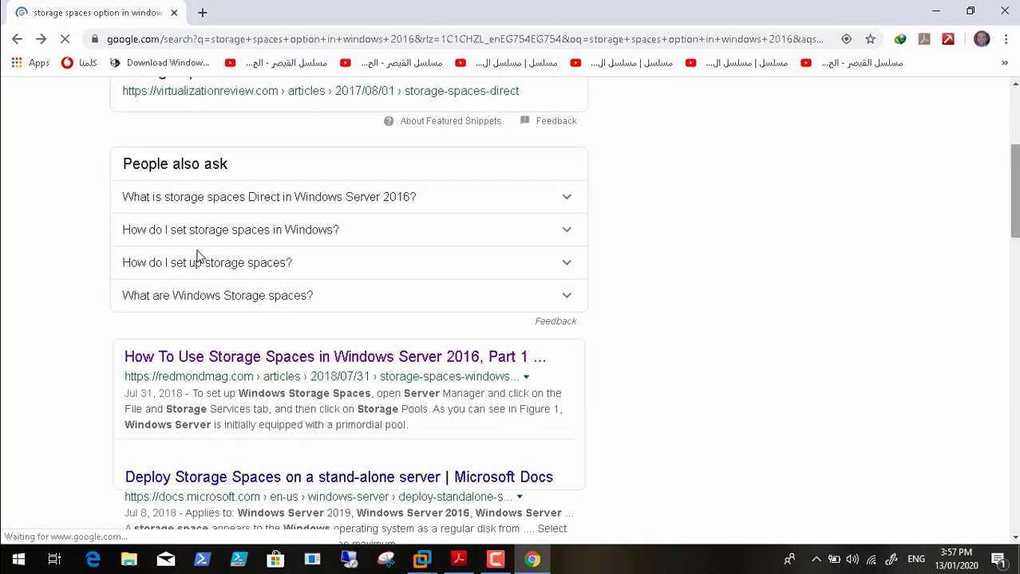
Step: Search Google for 'storage spaces windows 2016 create mirrors', then minimize Chrome
scroll(197, 255, up, 3)
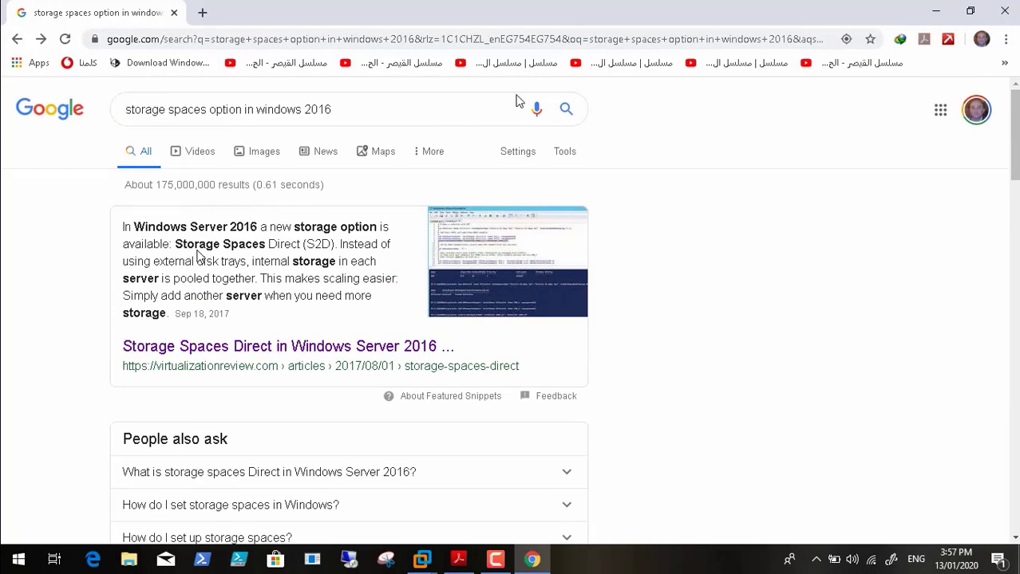
click(339, 106)
key(BackSpace)
key(BackSpace)
key(BackSpace)
key(BackSpace)
key(BackSpace)
key(BackSpace)
key(BackSpace)
key(BackSpace)
key(BackSpace)
key(BackSpace)
key(BackSpace)
key(BackSpace)
key(BackSpace)
key(BackSpace)
key(BackSpace)
key(BackSpace)
key(BackSpace)
key(BackSpace)
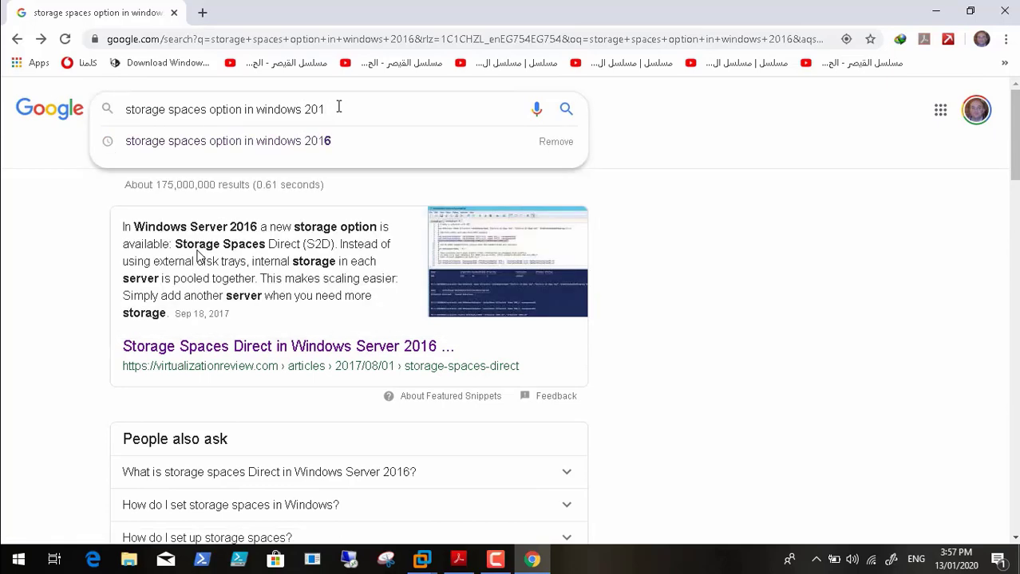
key(BackSpace)
key(BackSpace)
key(BackSpace)
key(BackSpace)
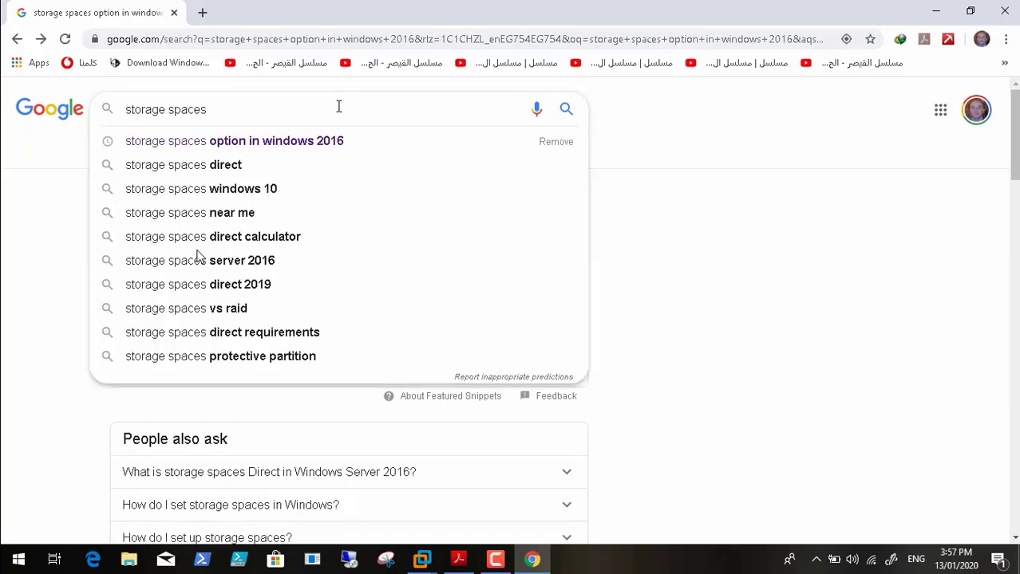
text(wind)
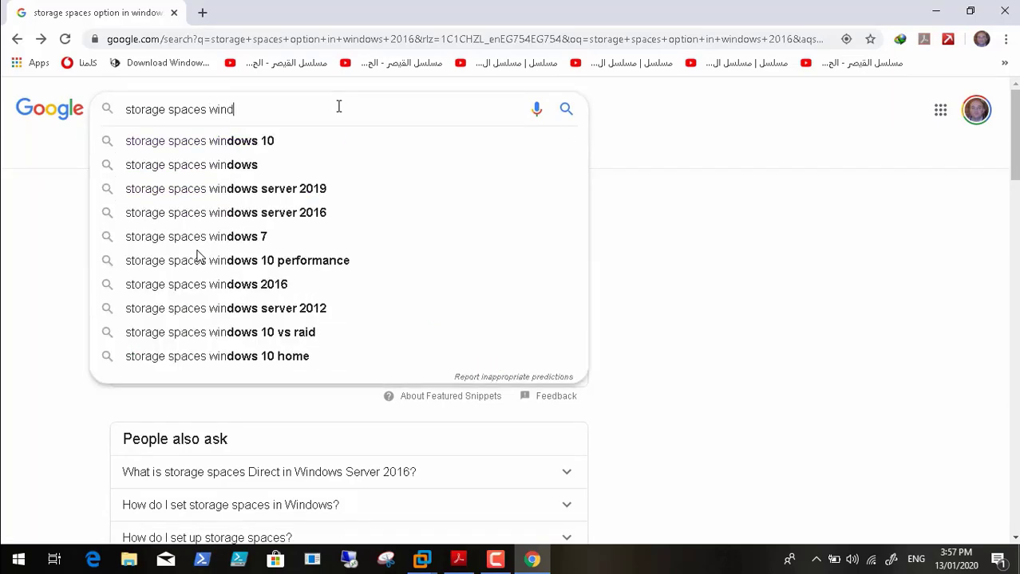
text(ows 20)
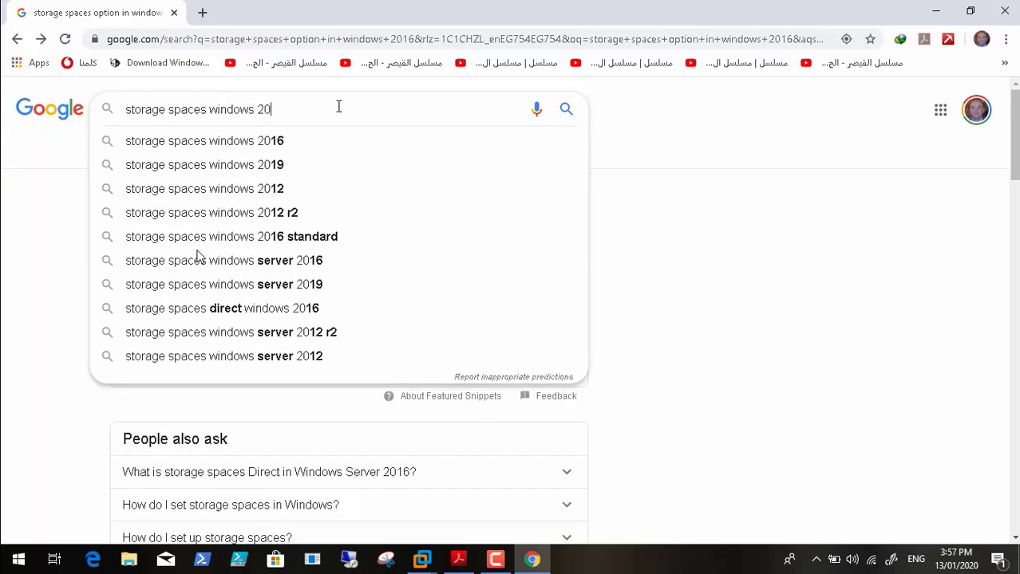
text(16 )
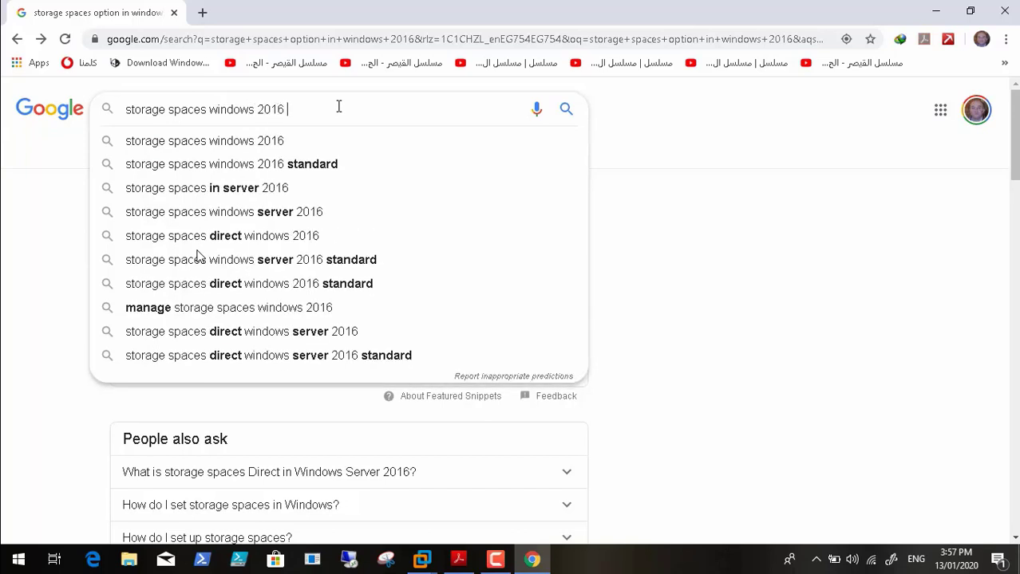
text(create)
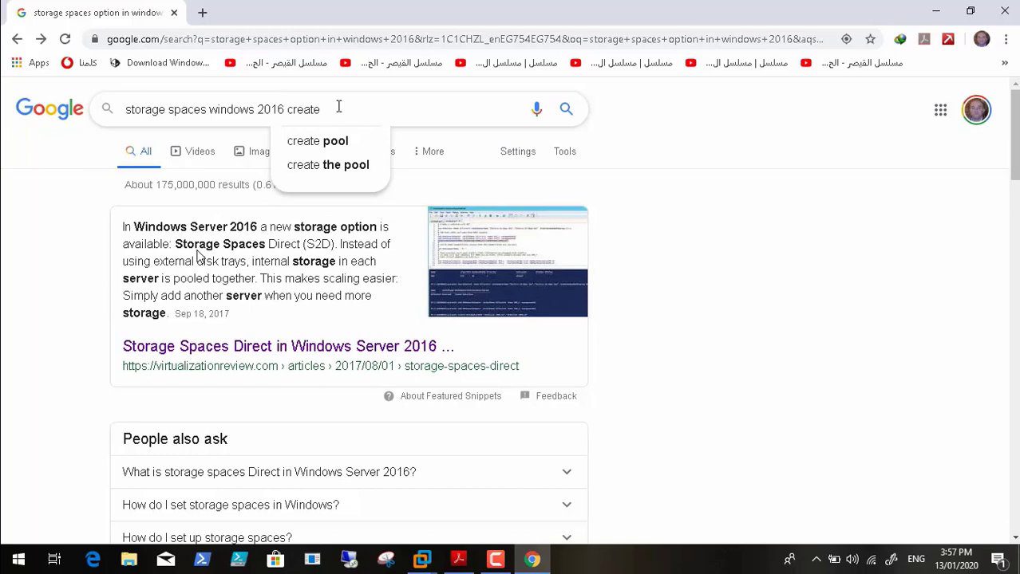
text( mirror)
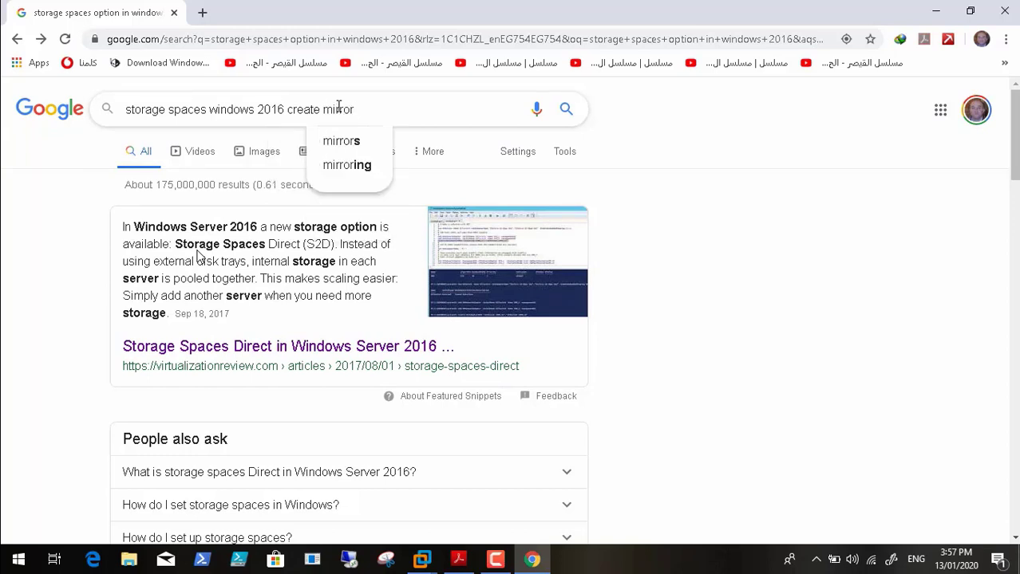
text(s)
key(Return)
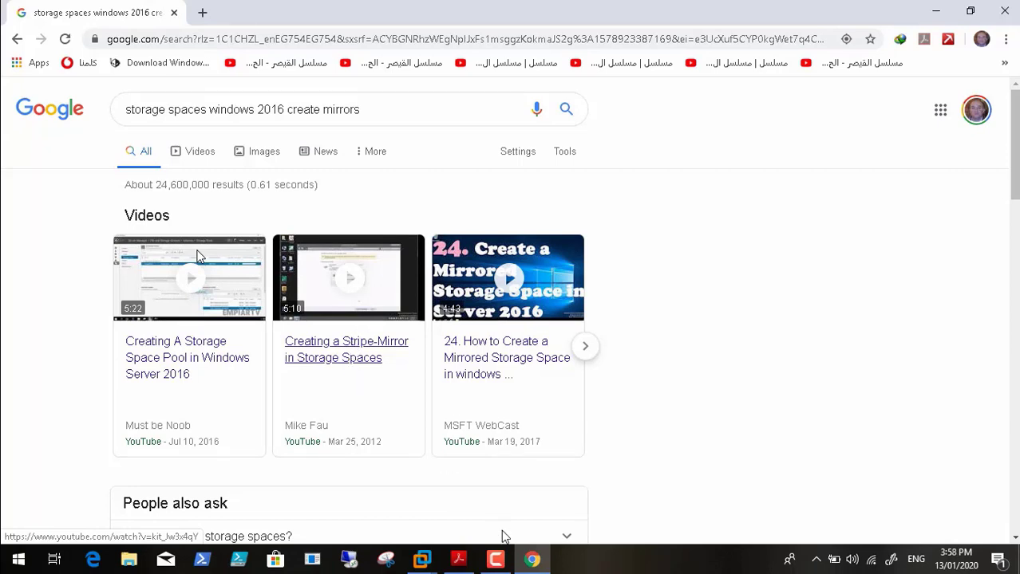
click(495, 559)
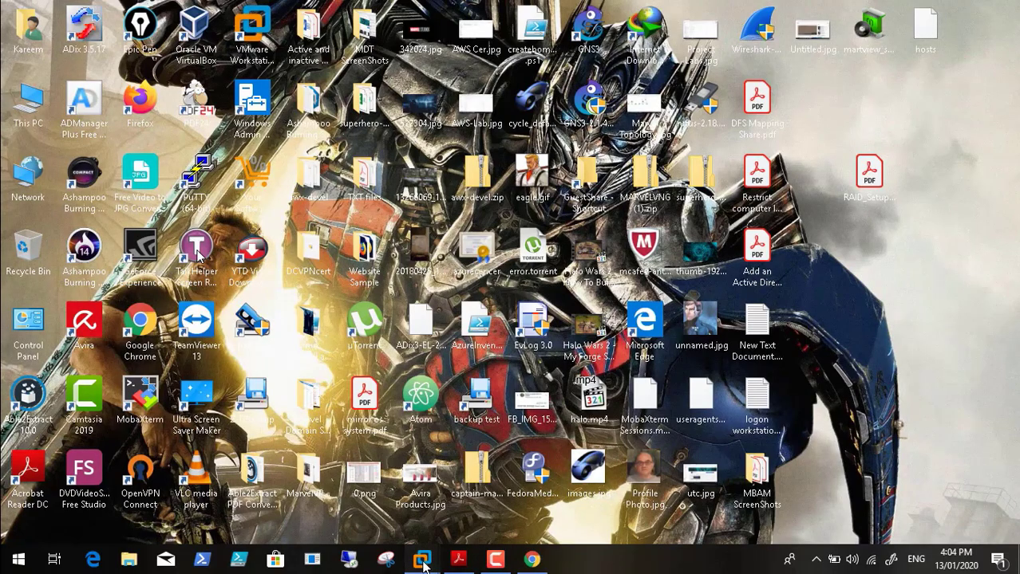
Step: In the VM, confirm the two 20 GB disks, create the Mirror1 pool, and close the wizard
mouse_move(421, 561)
click(483, 471)
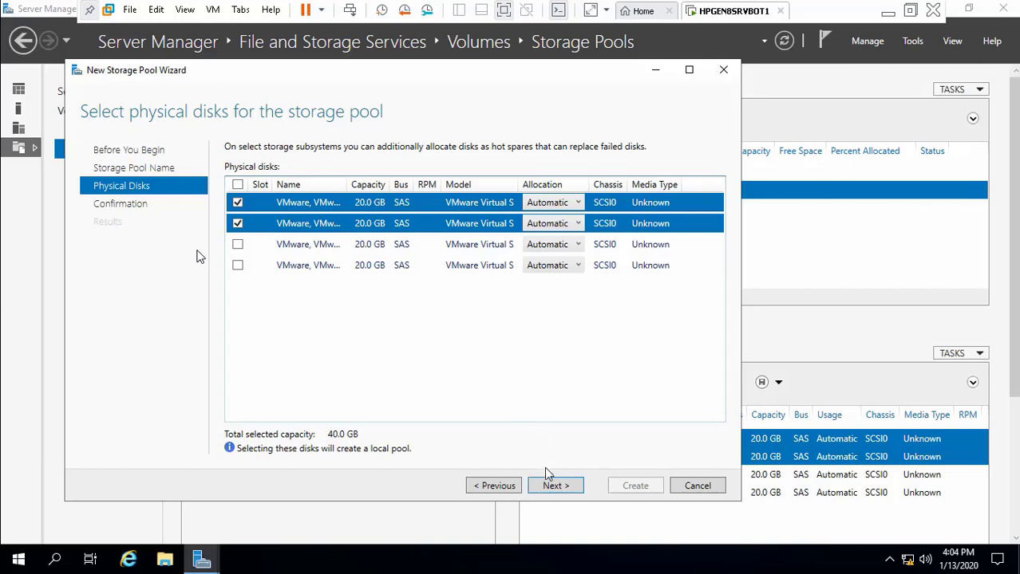
click(557, 485)
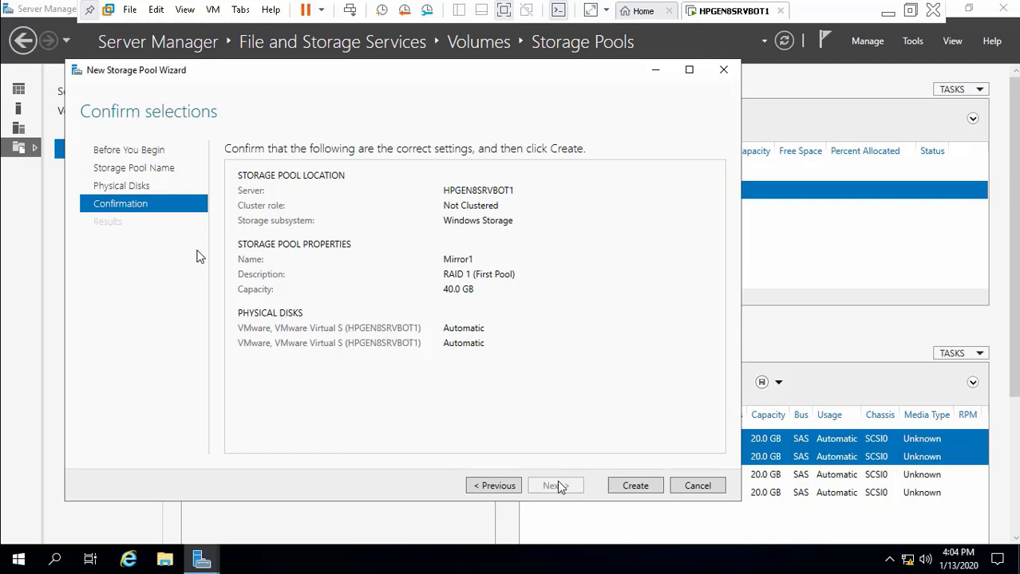
click(639, 488)
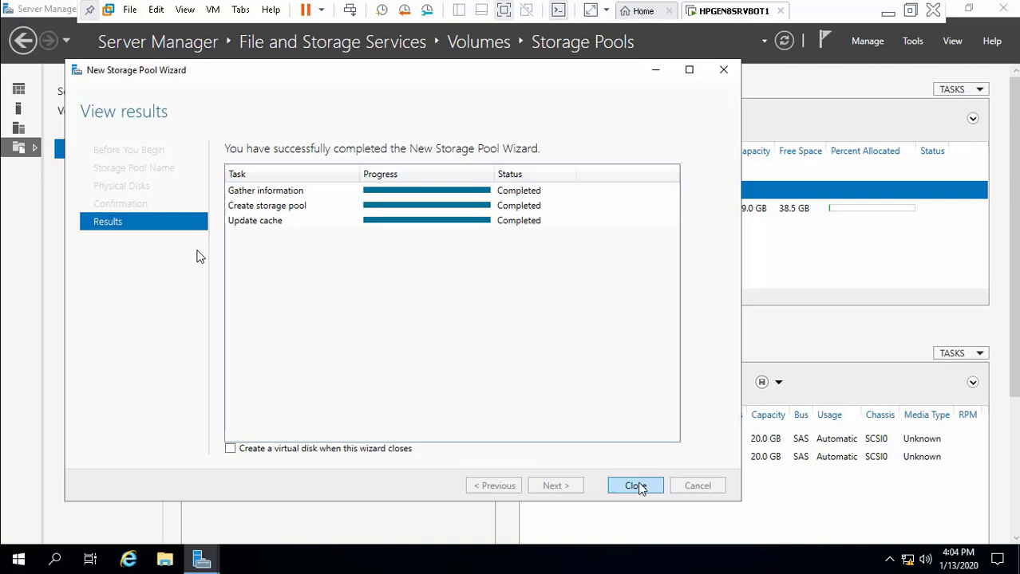
click(636, 486)
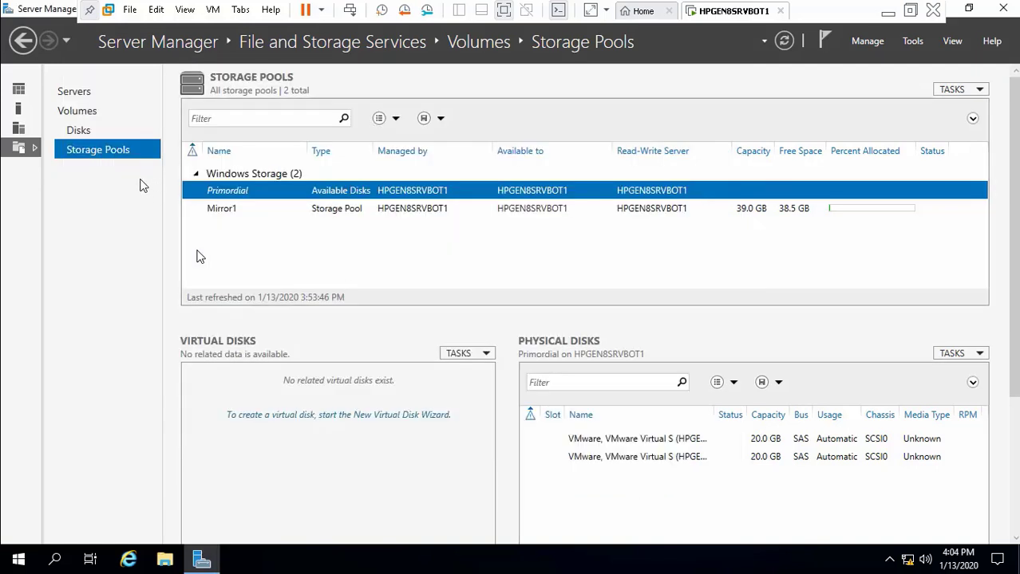
Step: Start a new virtual disk in the Mirror1 storage pool
click(221, 210)
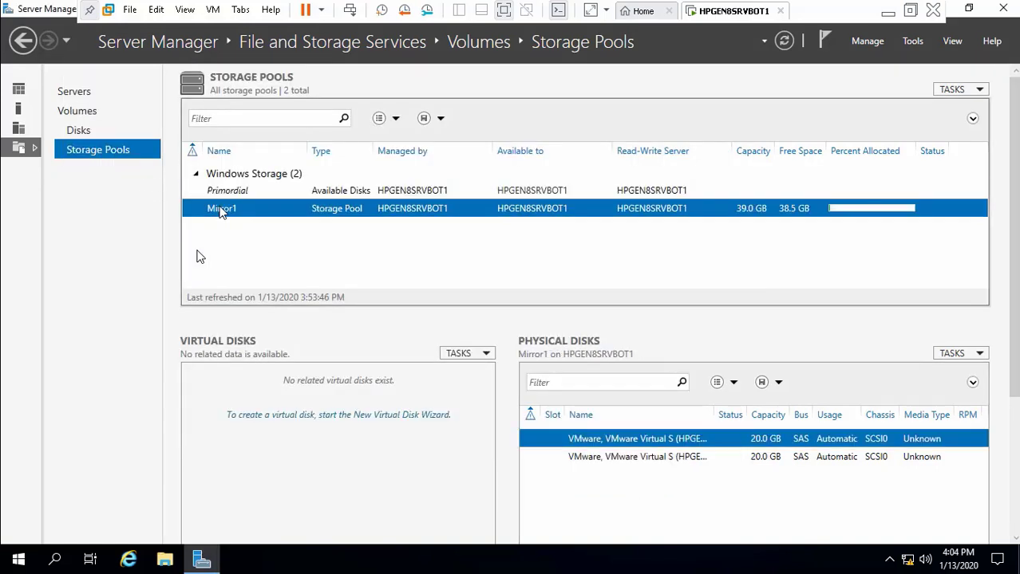
click(488, 357)
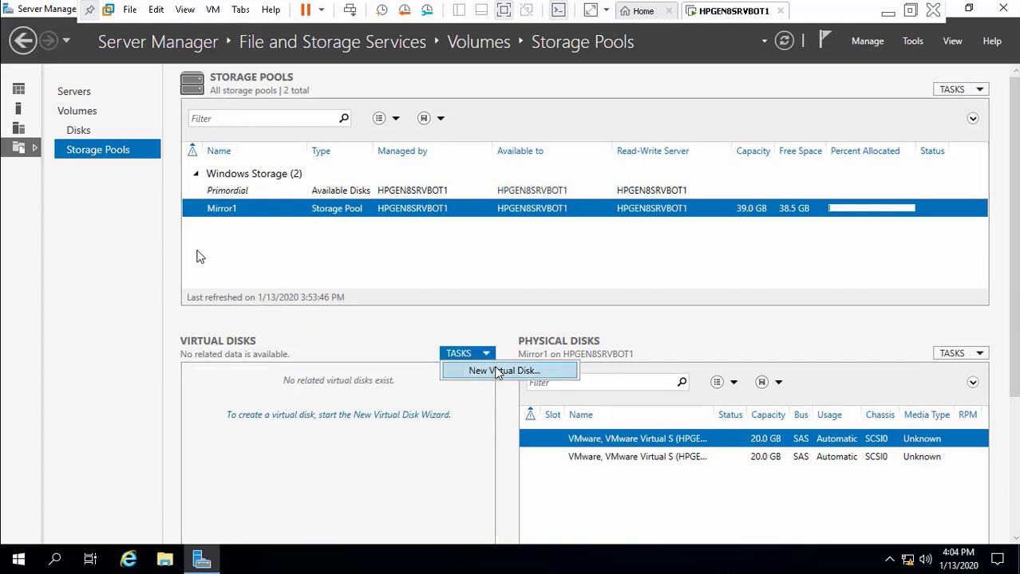
click(498, 372)
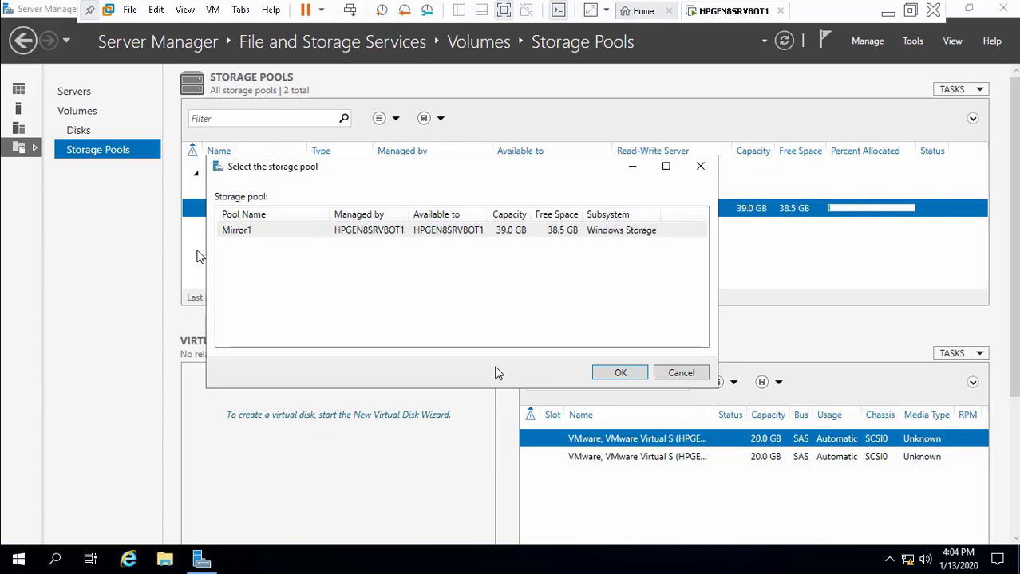
click(608, 373)
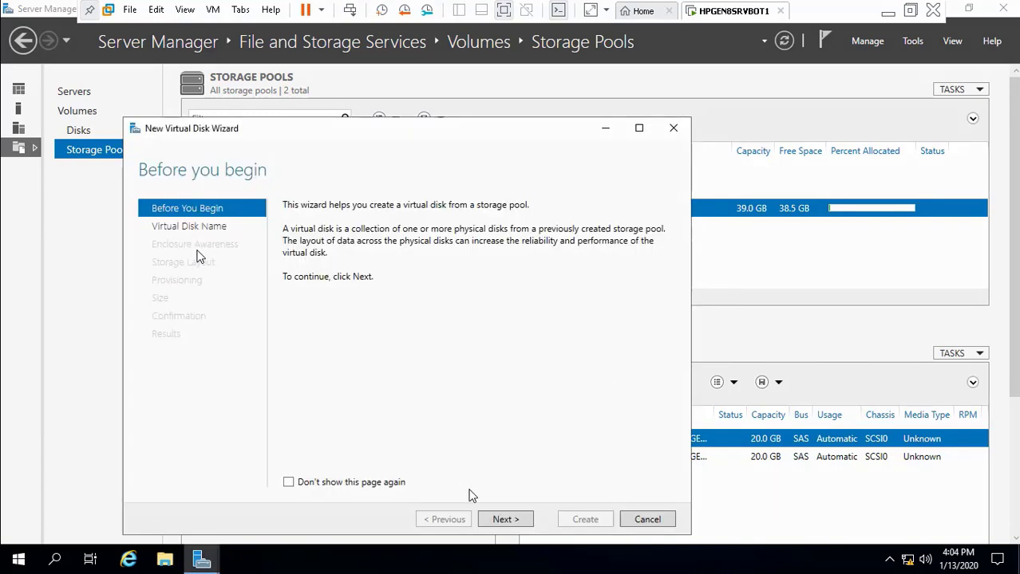
click(506, 521)
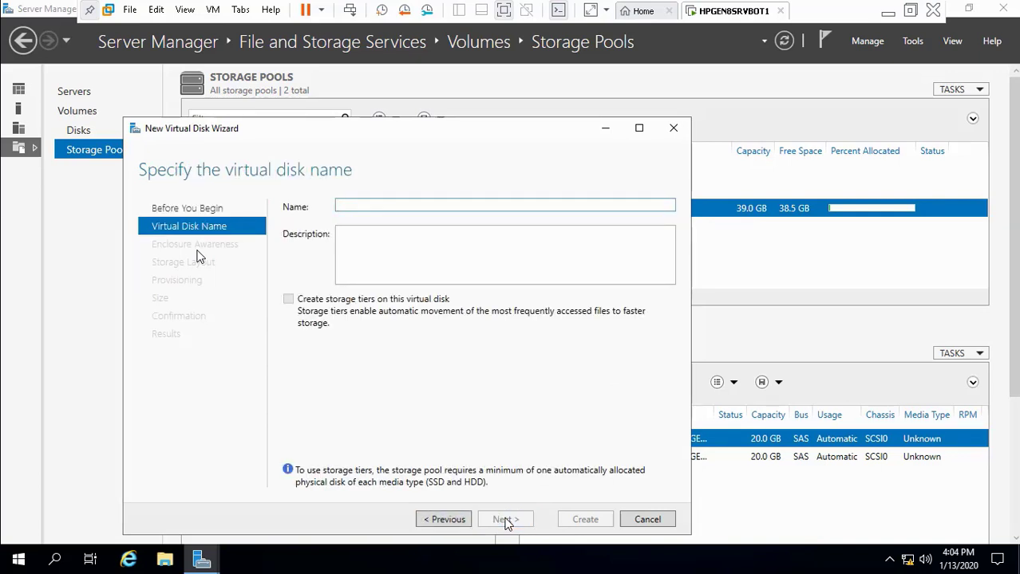
Step: Name the virtual disk 'Mirror Volume 1' and use that same text as its description
text(Mrr)
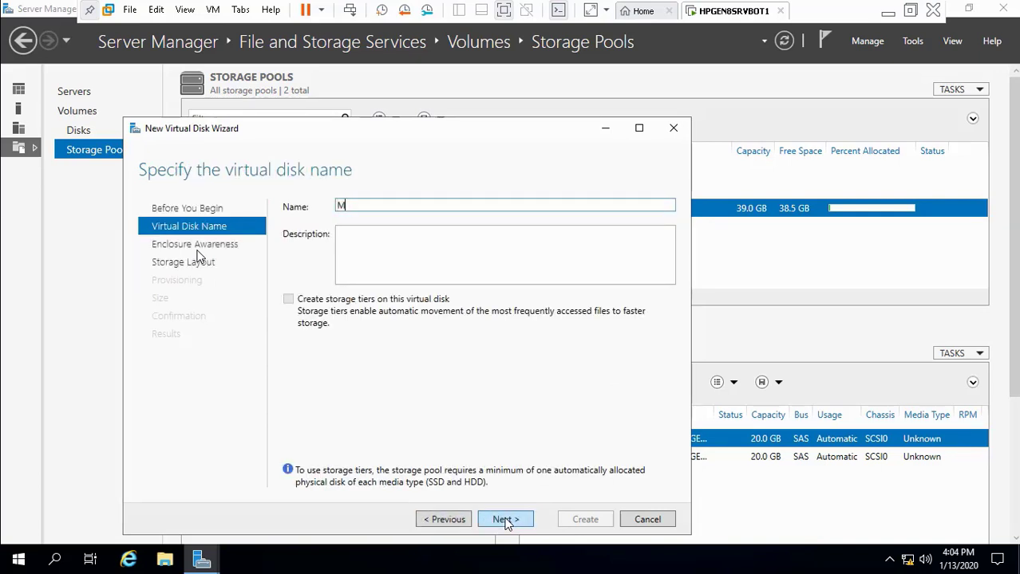
key(BackSpace)
key(BackSpace)
text(irror Volme)
key(BackSpace)
key(BackSpace)
text(ume 1)
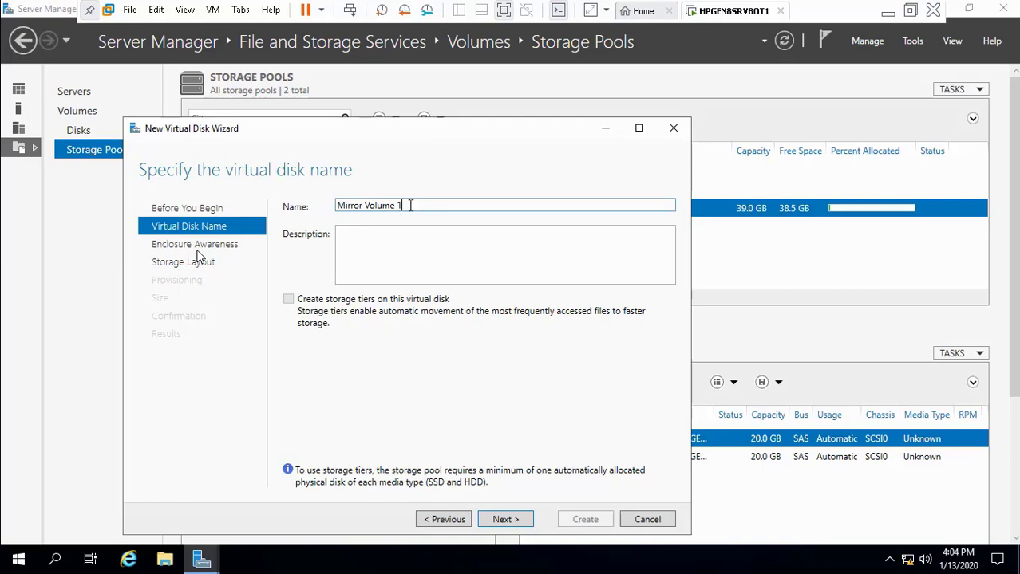
key(ctrl+a)
key(ctrl+c)
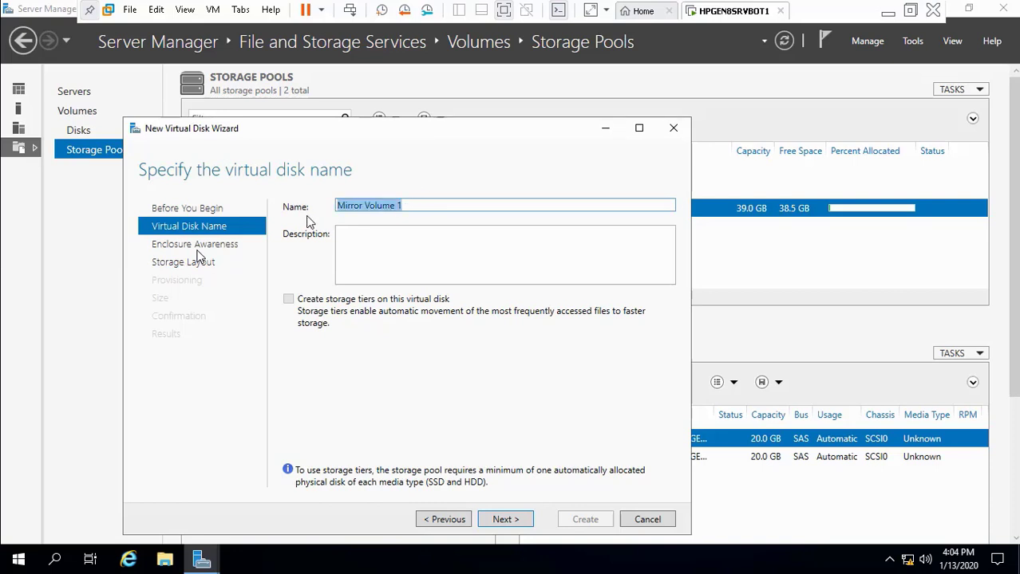
click(352, 246)
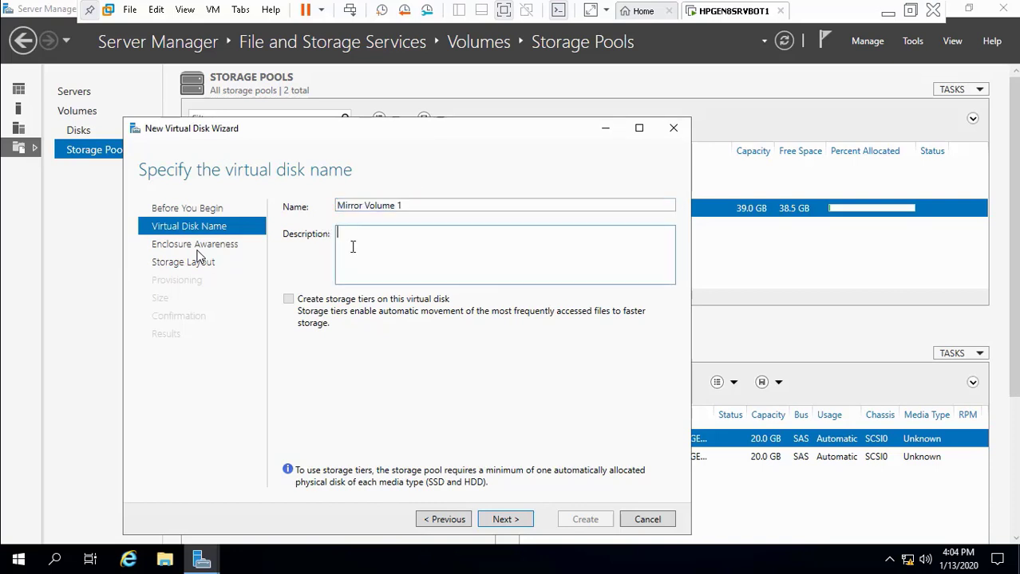
key(ctrl+v)
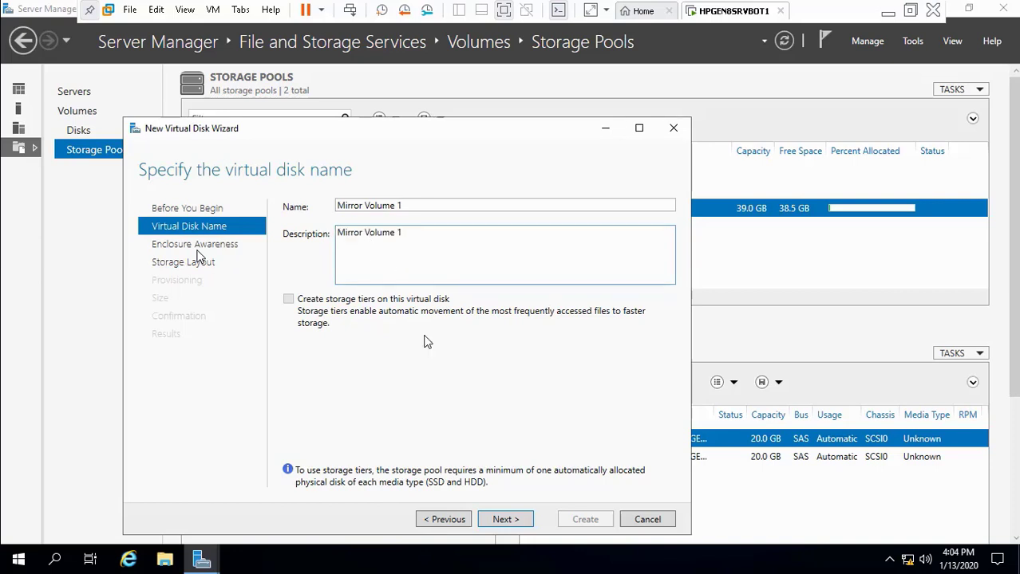
click(505, 520)
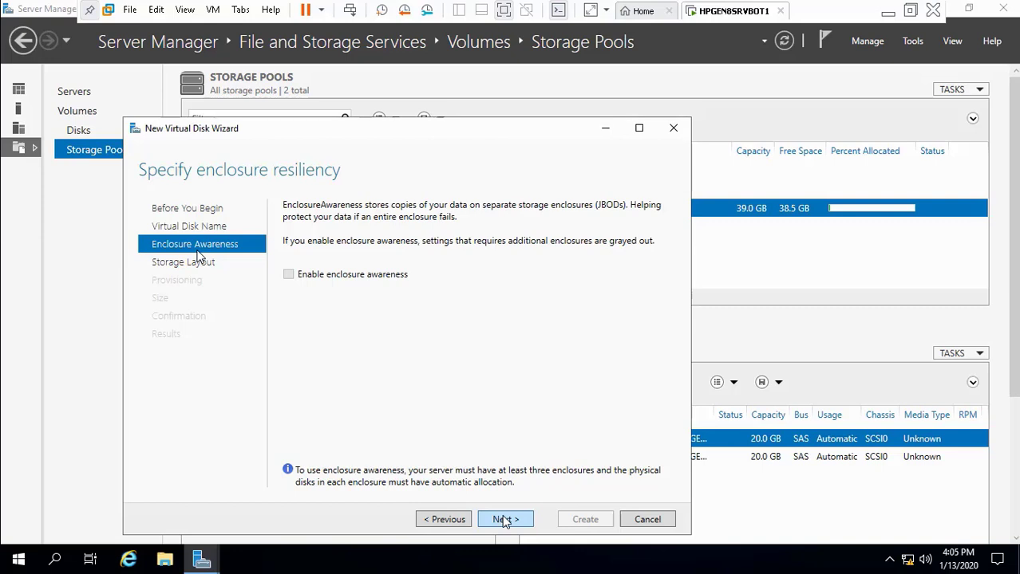
Step: Skip enclosure awareness, keep the Mirror layout, and choose thin provisioning. At the size step, minimize the VM
click(507, 521)
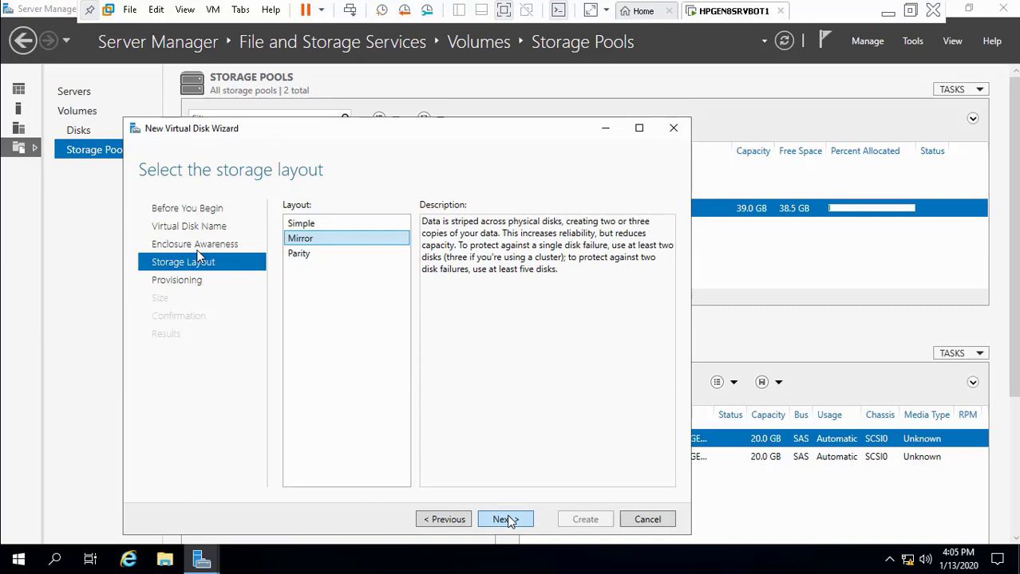
click(507, 521)
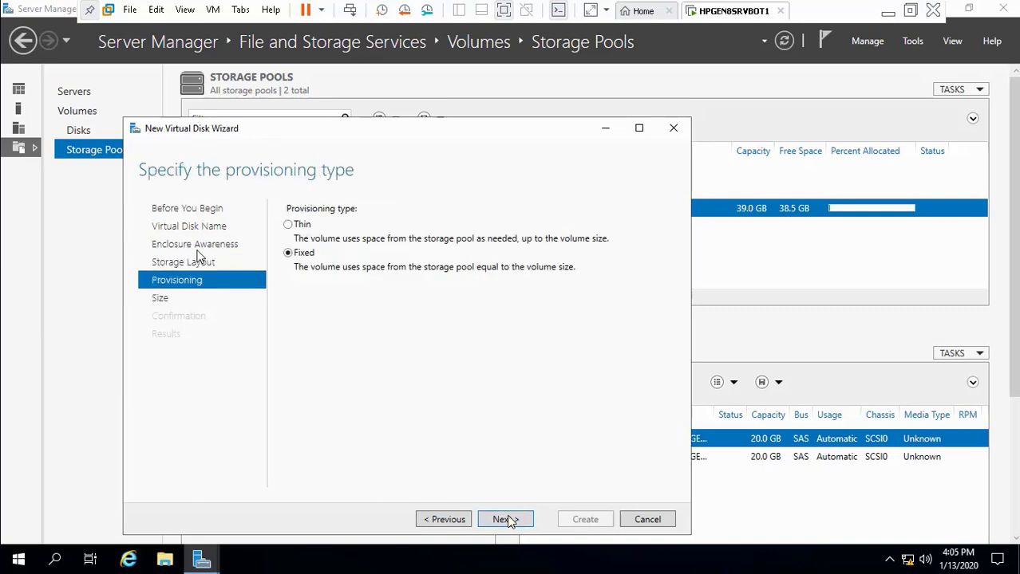
click(291, 225)
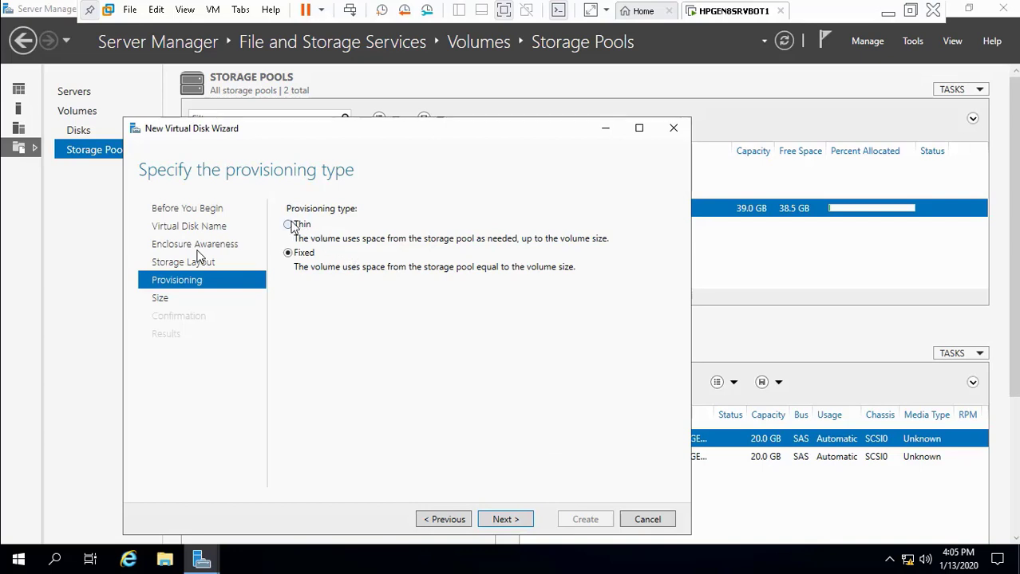
click(509, 524)
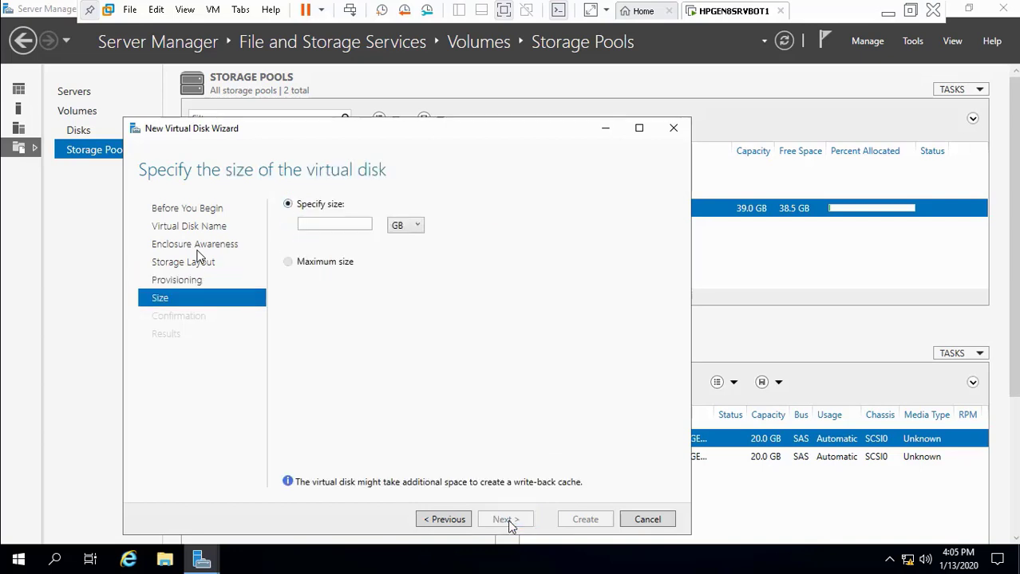
click(358, 223)
click(888, 12)
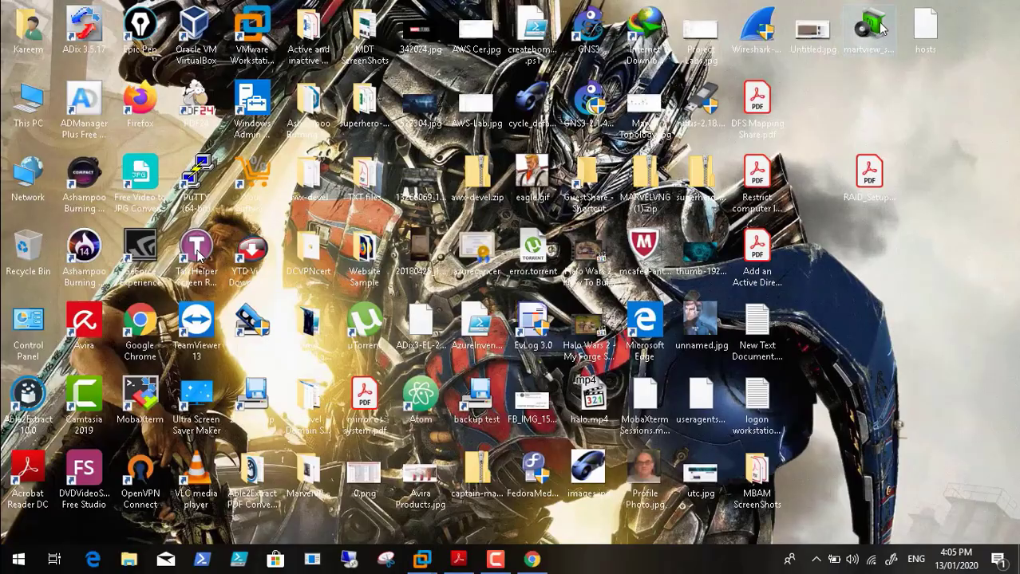
Step: Scroll the RAID_Setup_Windows10 PDF to page 16, Step 6 'Create storage space'
click(458, 559)
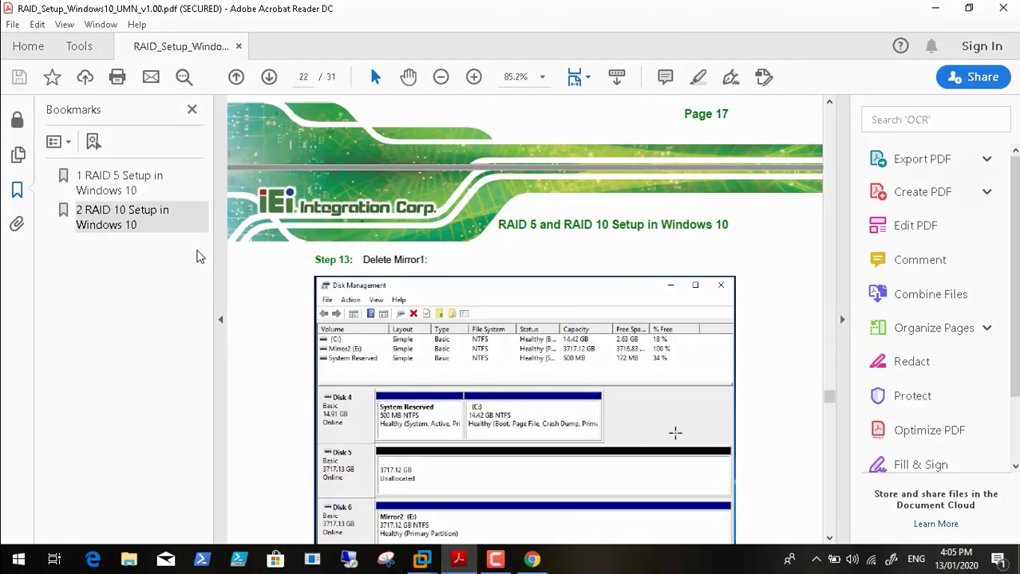
click(830, 390)
drag(830, 390, 830, 376)
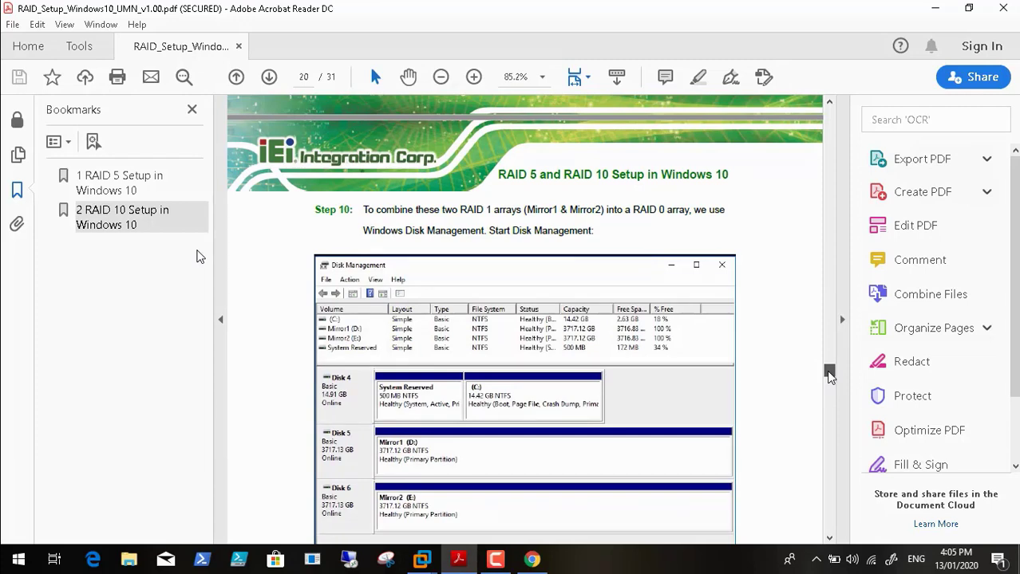
drag(830, 376, 834, 319)
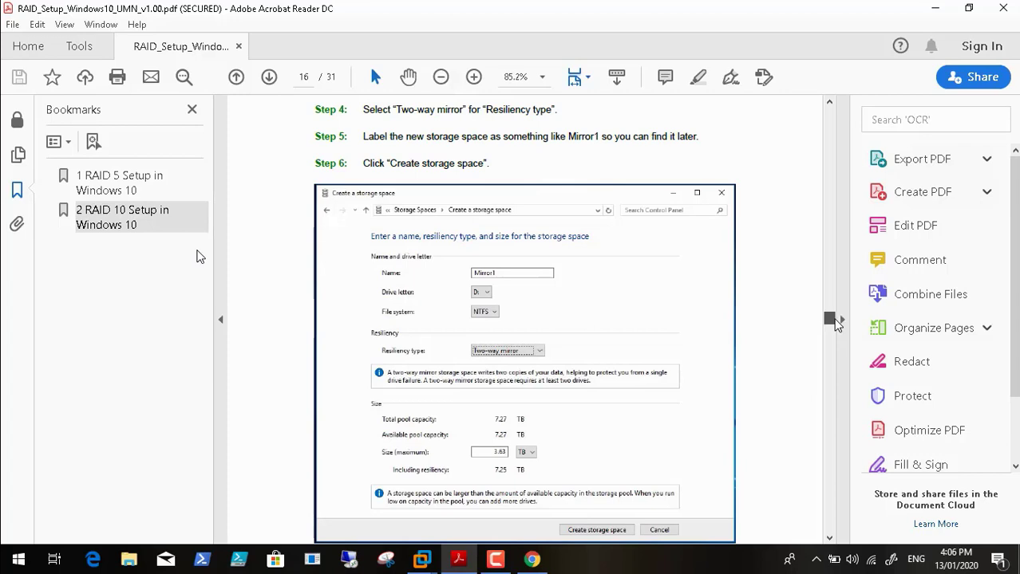
scroll(834, 320, down, 1)
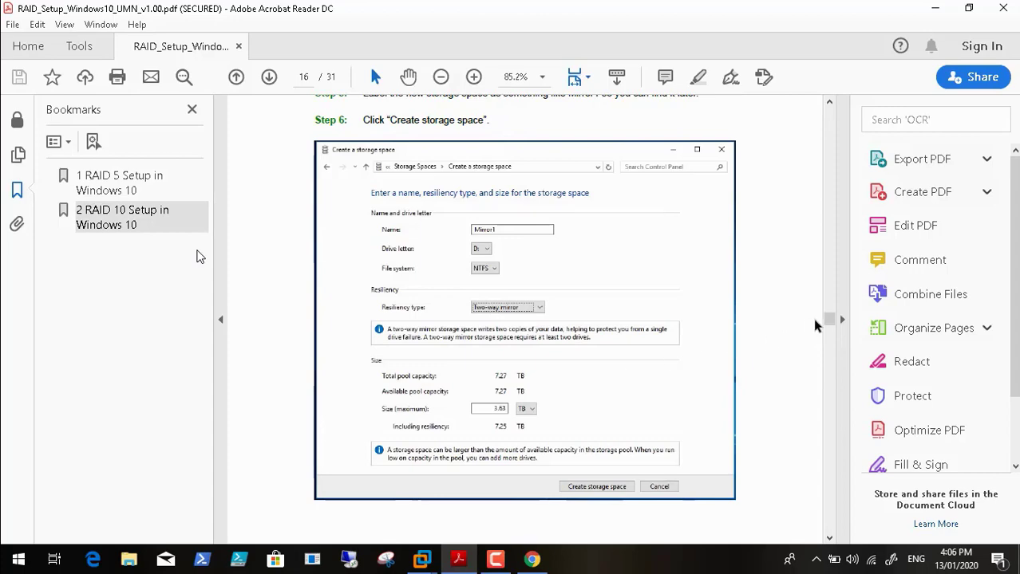
drag(830, 321, 827, 311)
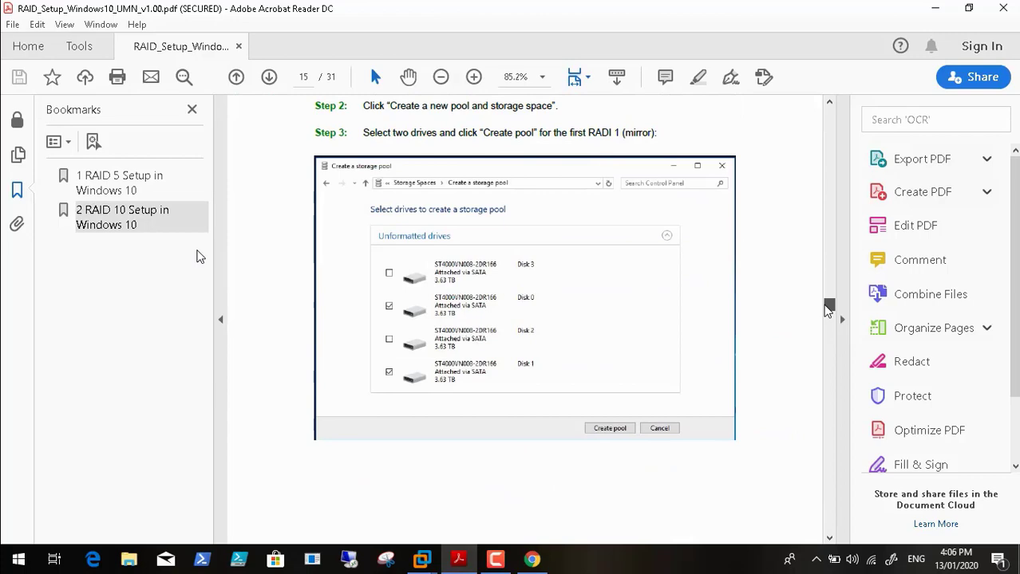
drag(828, 311, 826, 325)
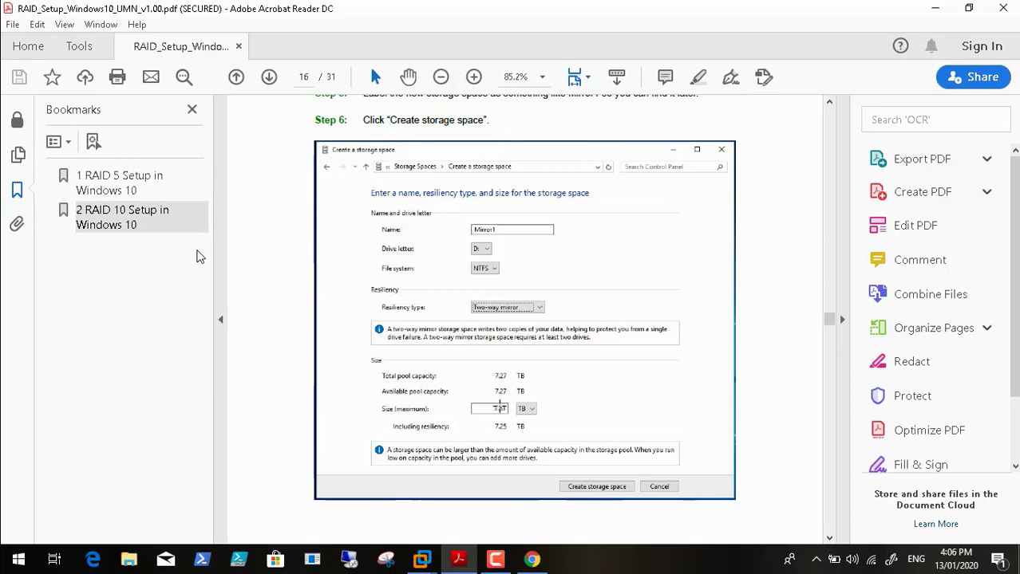
mouse_move(531, 561)
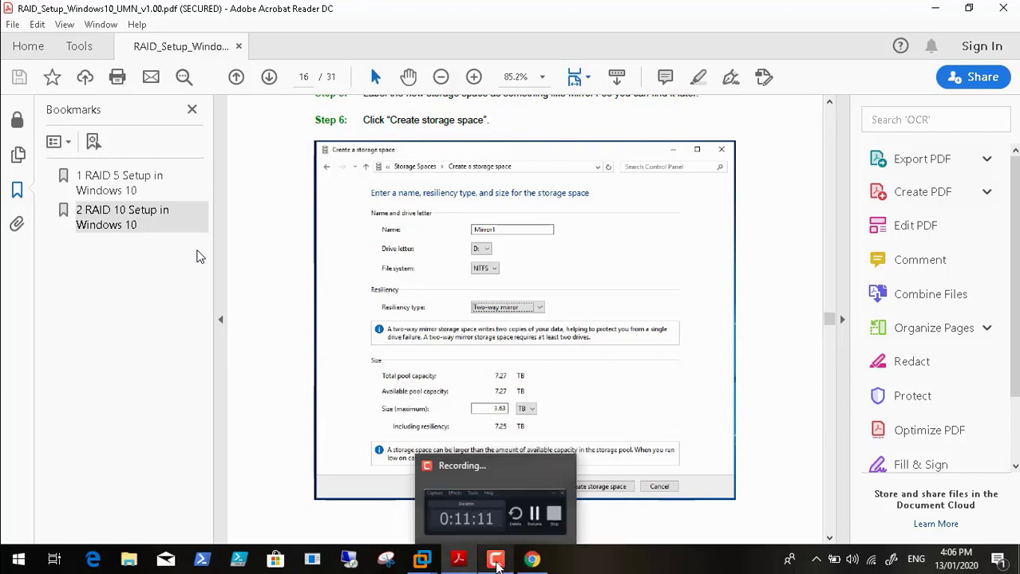
Step: Give Mirror Volume 1 a size of 20 GB and create the virtual disk
mouse_move(422, 561)
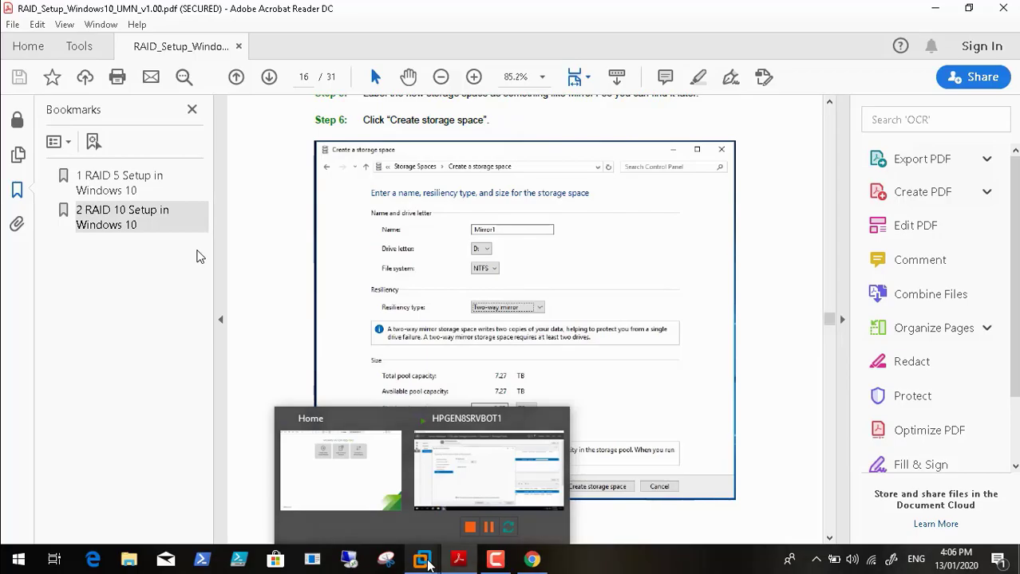
click(485, 461)
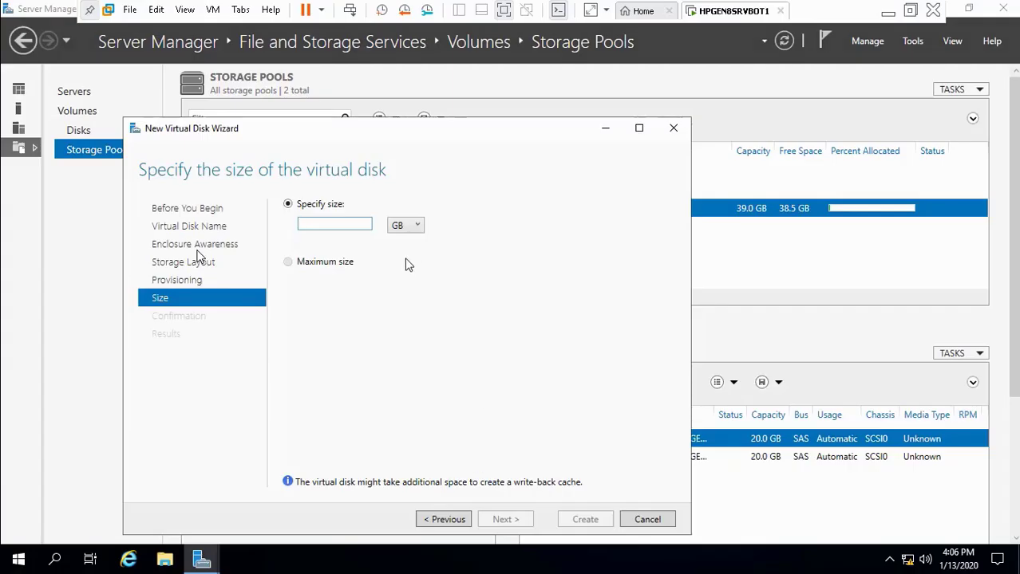
text(20)
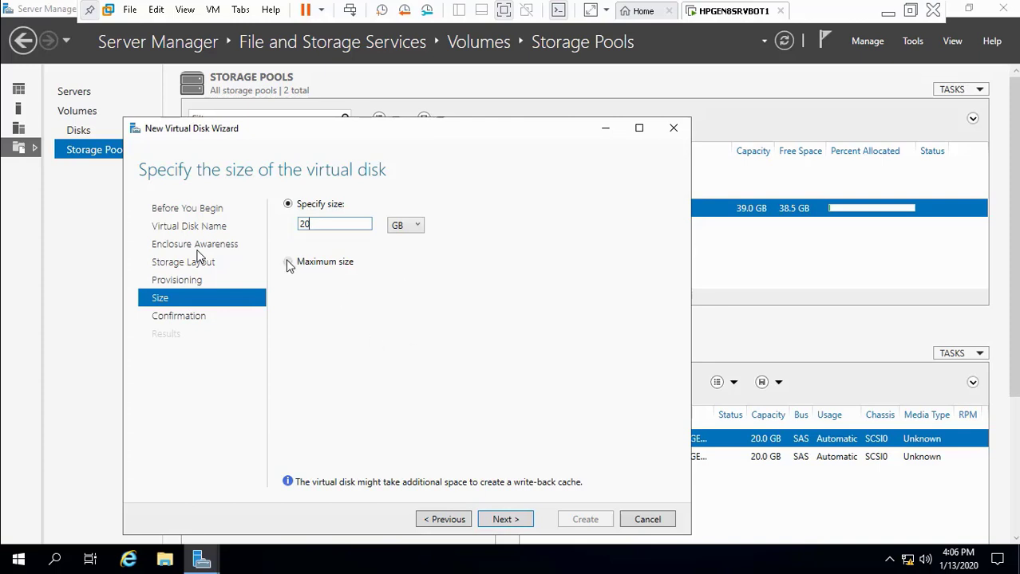
click(505, 519)
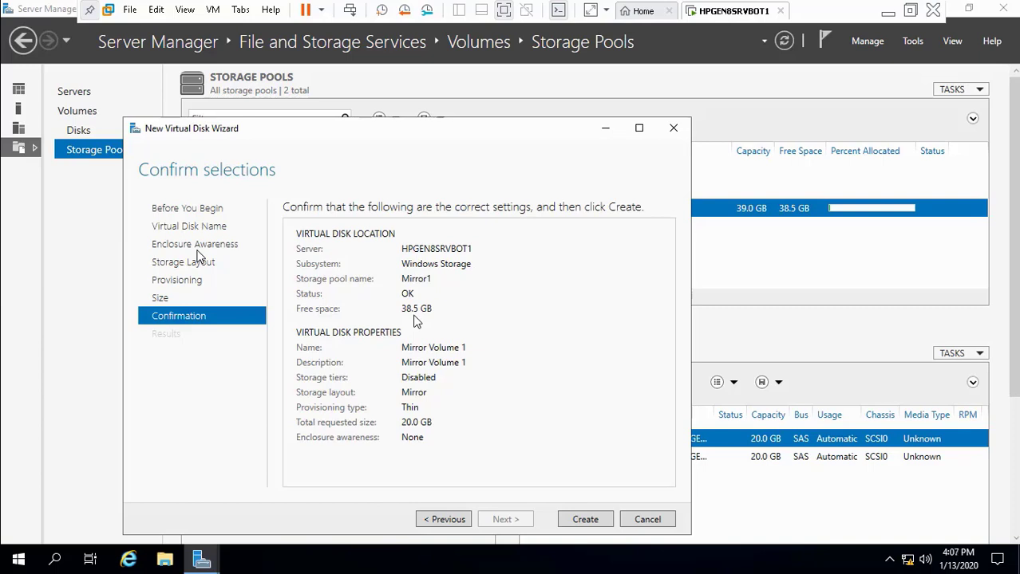
click(585, 520)
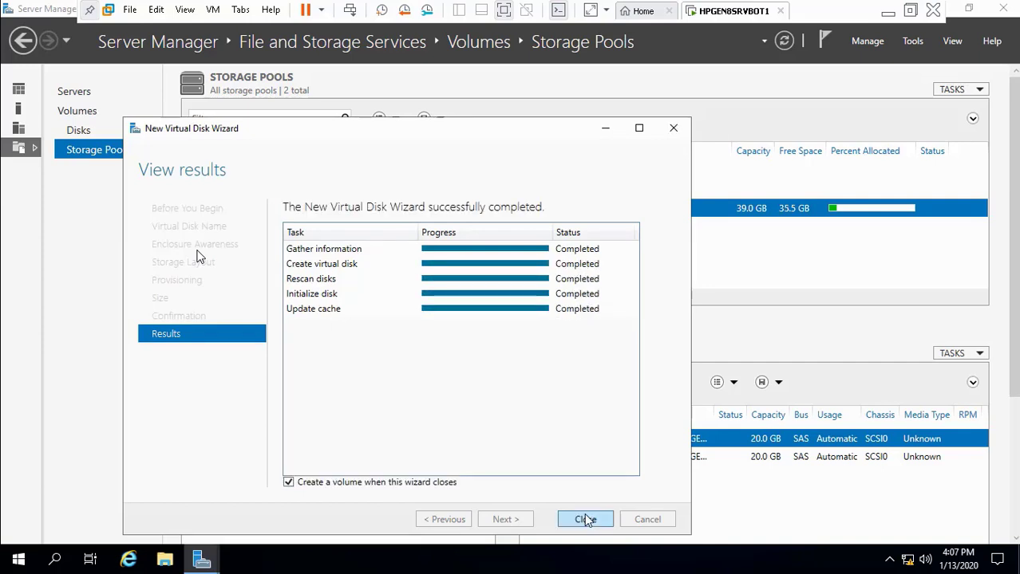
click(584, 519)
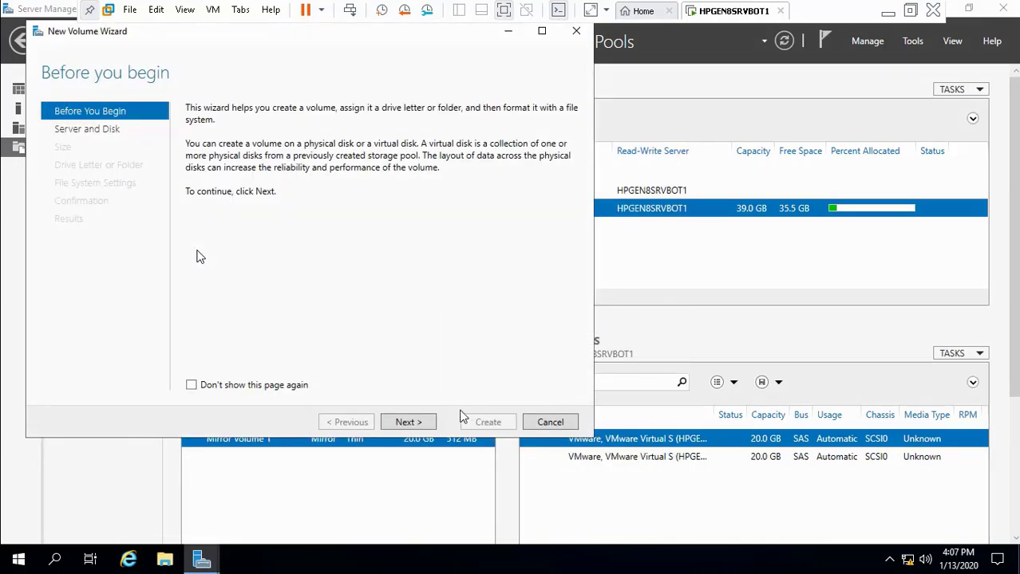
Step: Create a full 20.0 GB NTFS volume with drive letter D on Disk 6, Mirror Volume 1
click(413, 426)
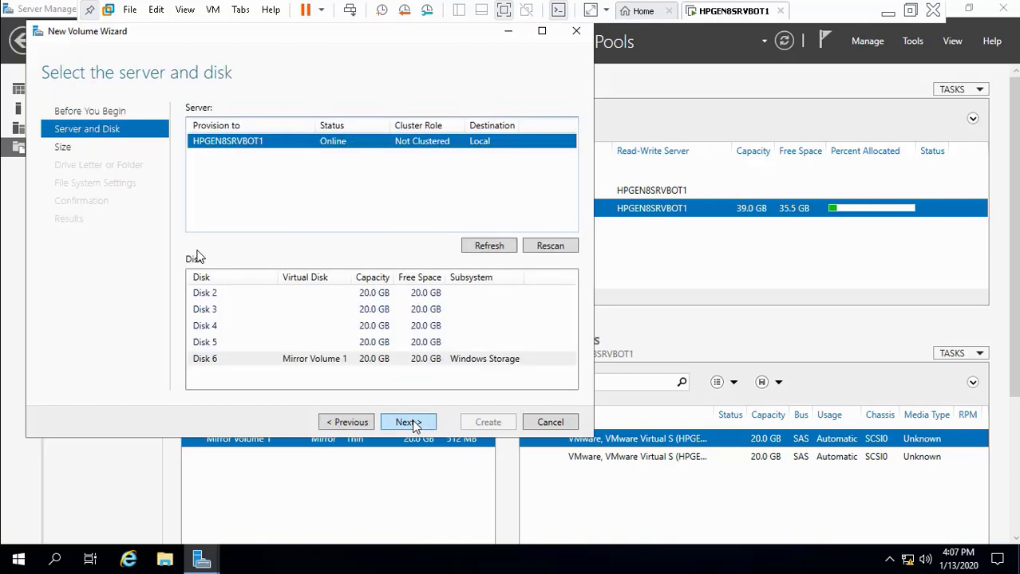
click(326, 363)
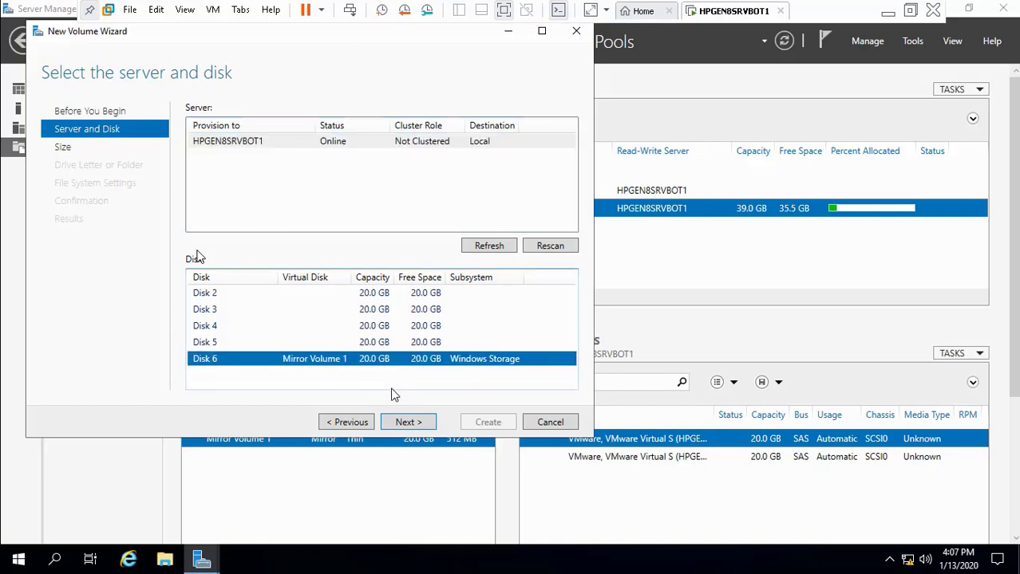
click(407, 422)
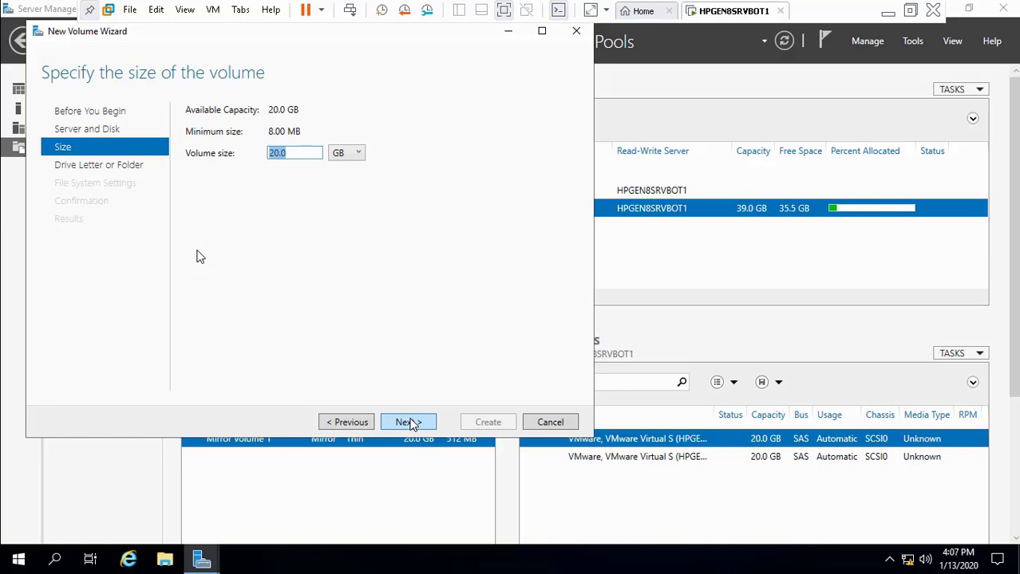
click(357, 428)
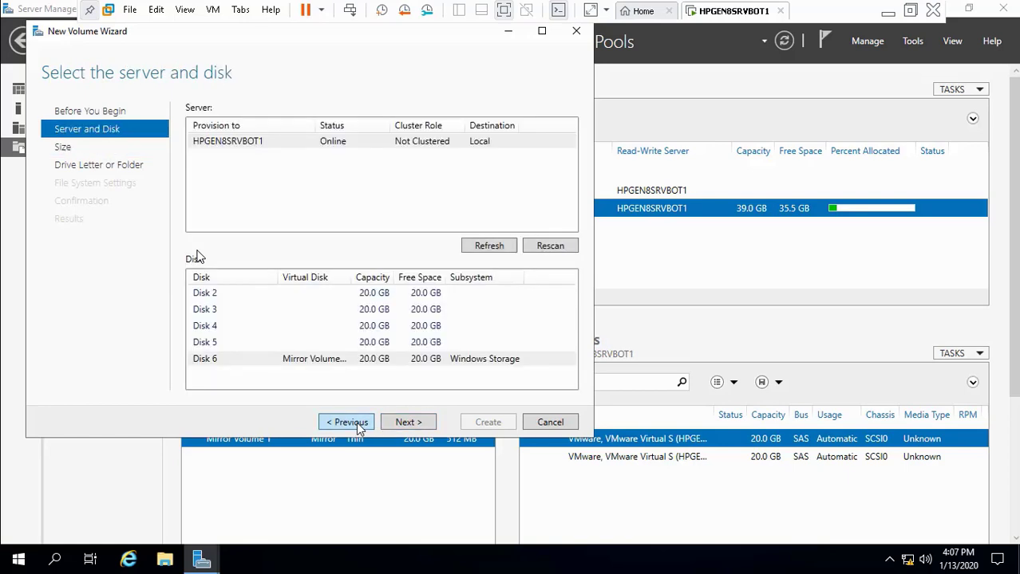
click(405, 424)
click(405, 424)
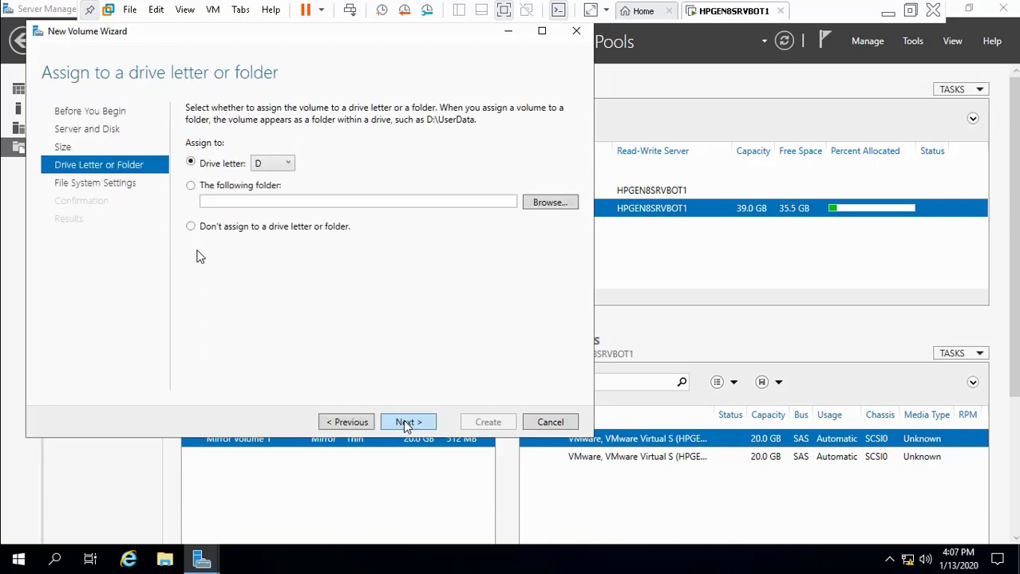
click(405, 424)
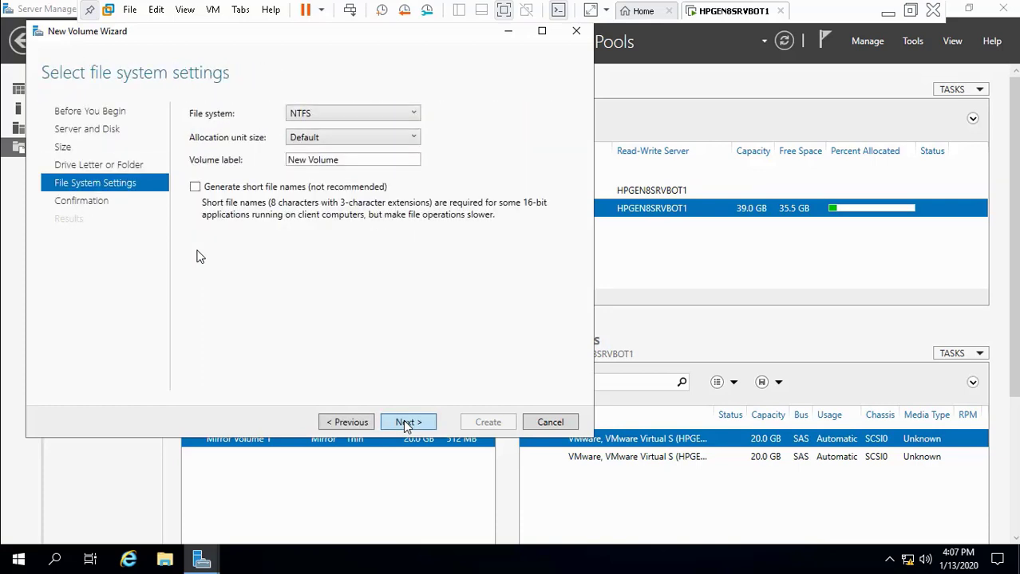
click(405, 424)
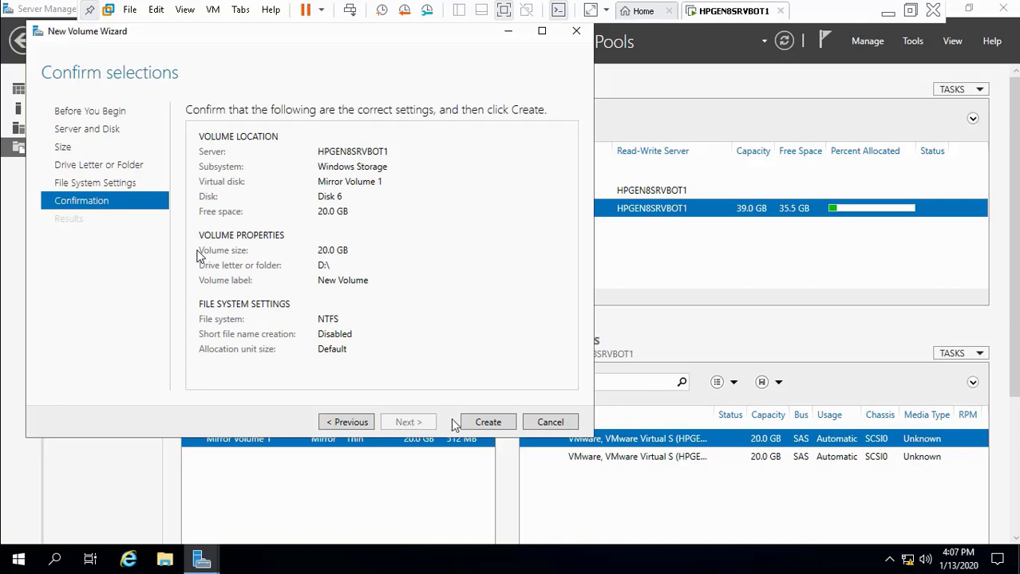
click(491, 425)
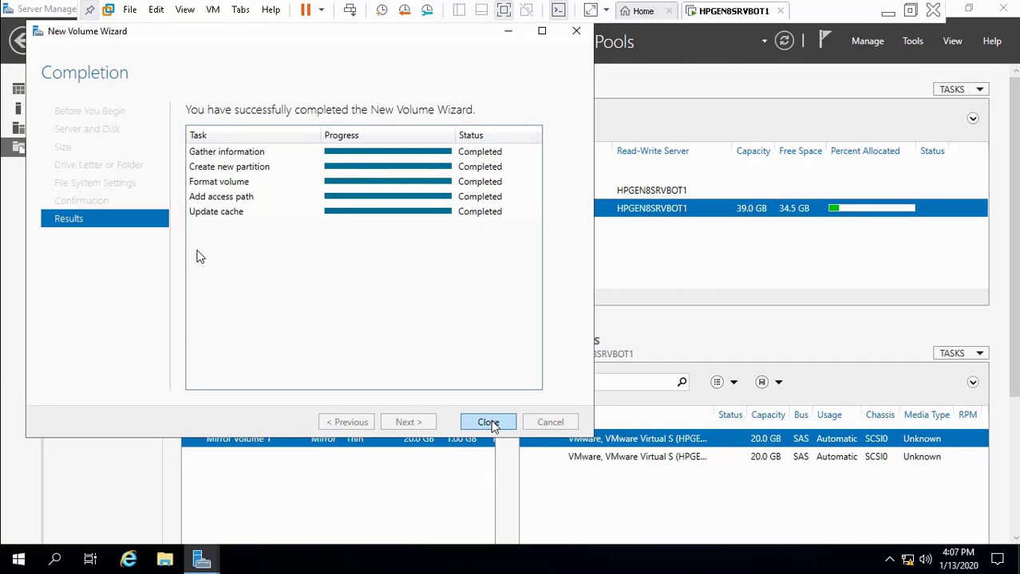
click(488, 422)
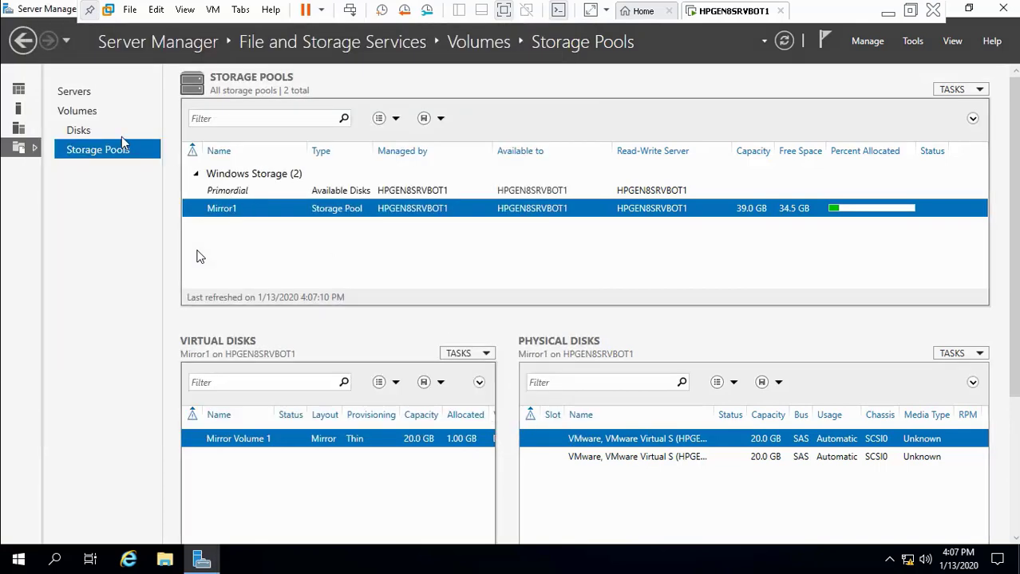
Step: Select Mirror1's two physical disks, then show the list of all disks
click(606, 457)
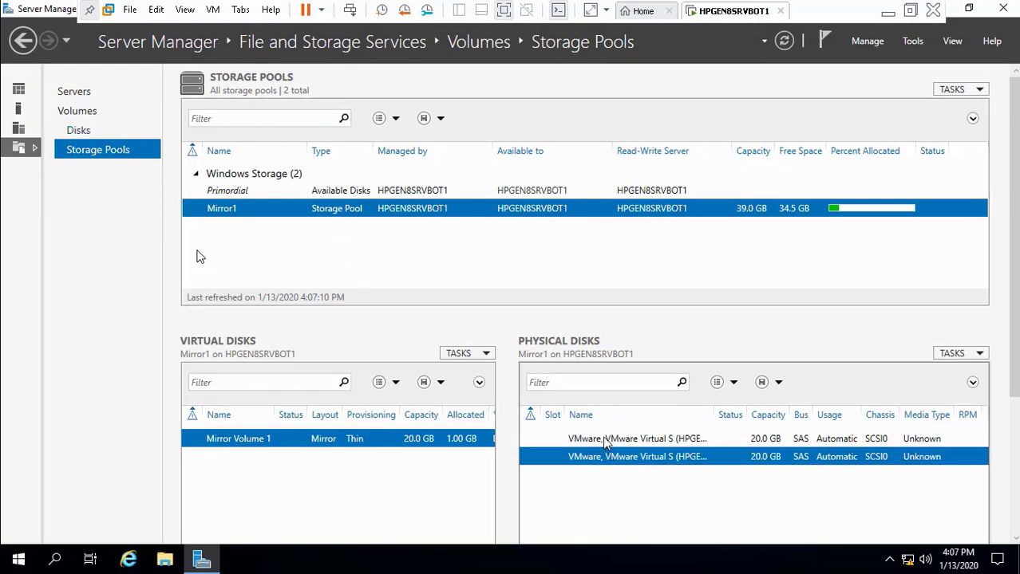
click(605, 439)
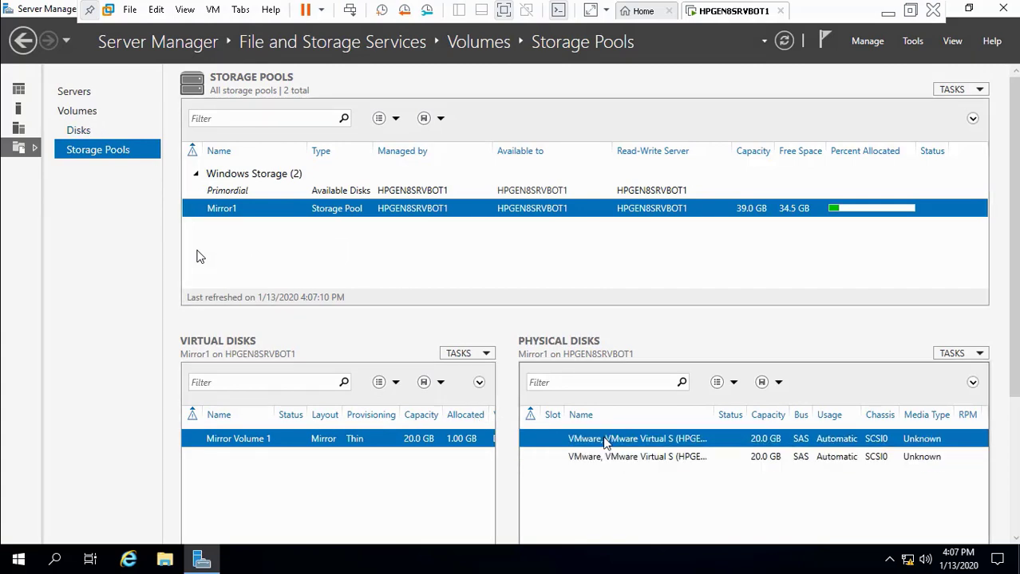
click(85, 133)
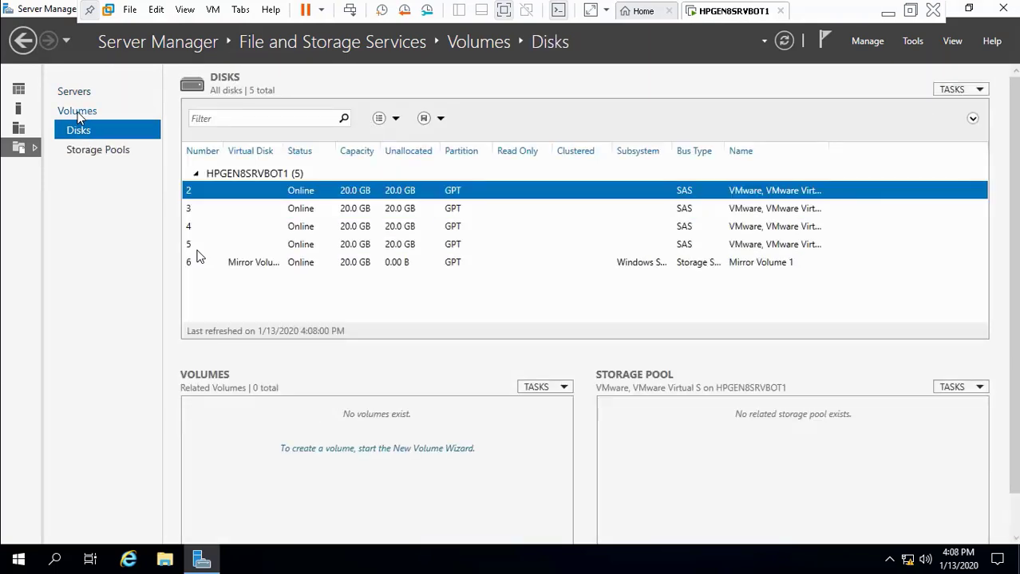
Step: Review Volumes, Servers and Disks, then select the Primordial pool with its two unused 20 GB disks
click(77, 113)
click(82, 93)
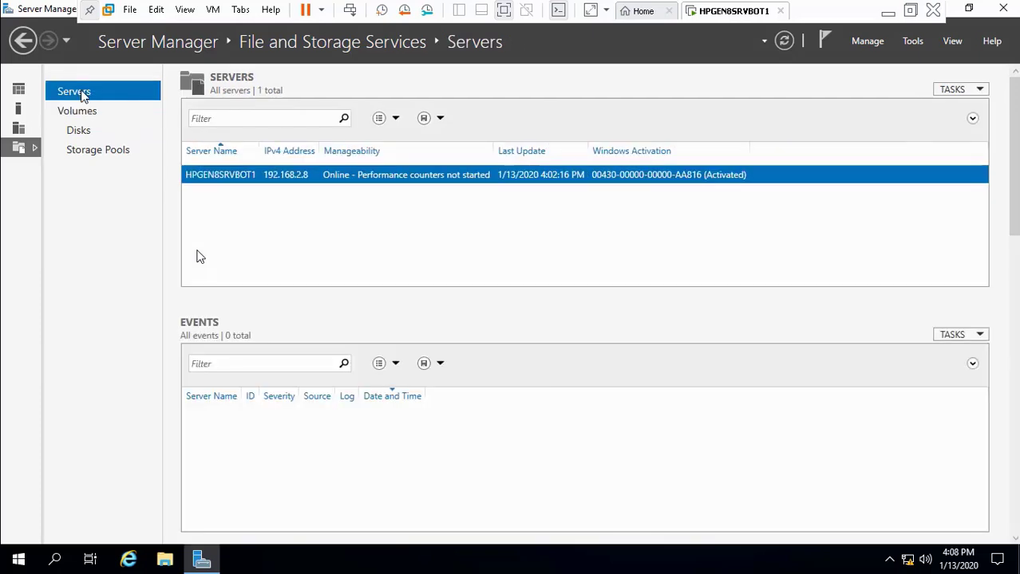
click(85, 117)
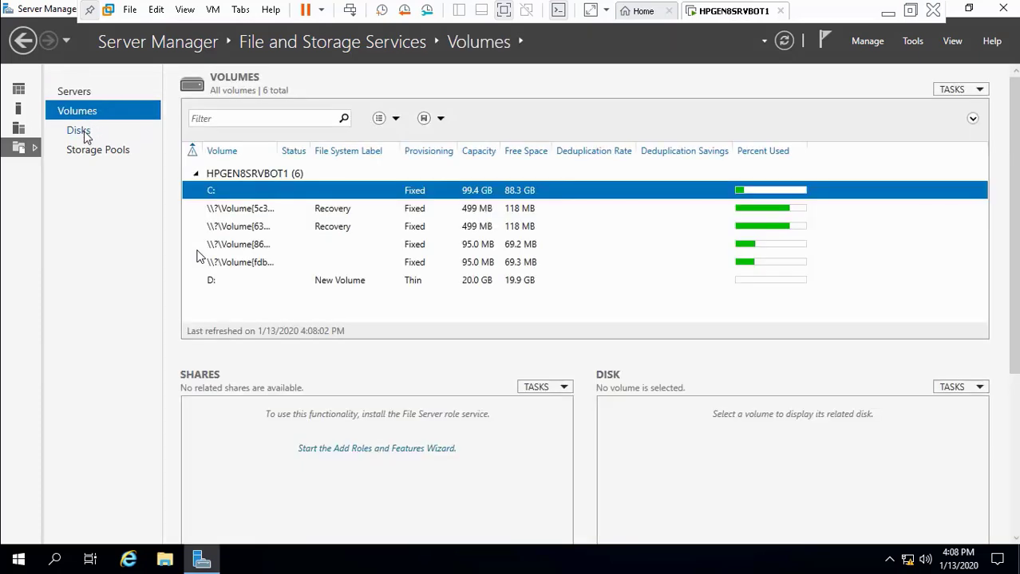
click(84, 131)
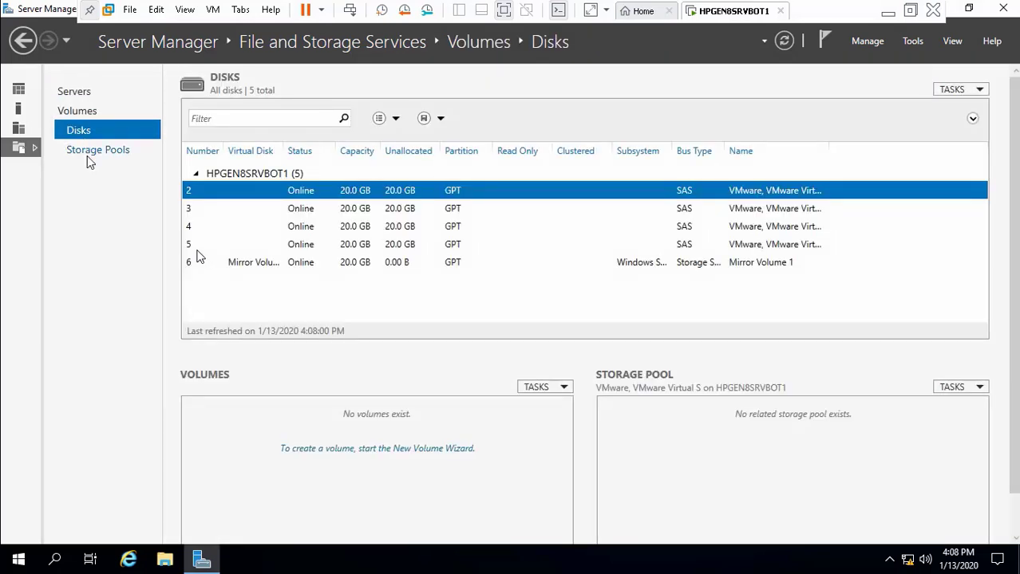
click(89, 155)
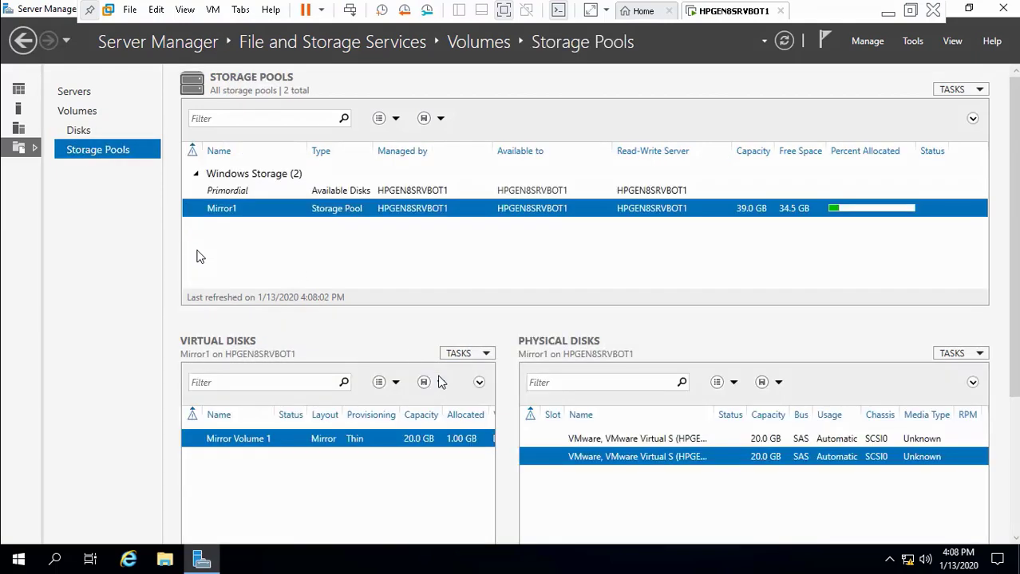
click(617, 440)
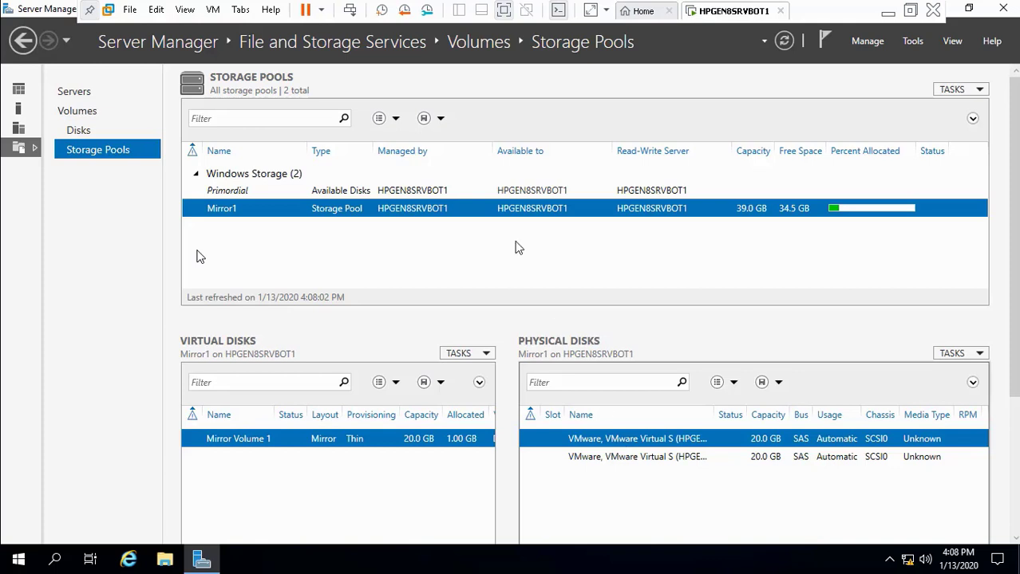
click(437, 192)
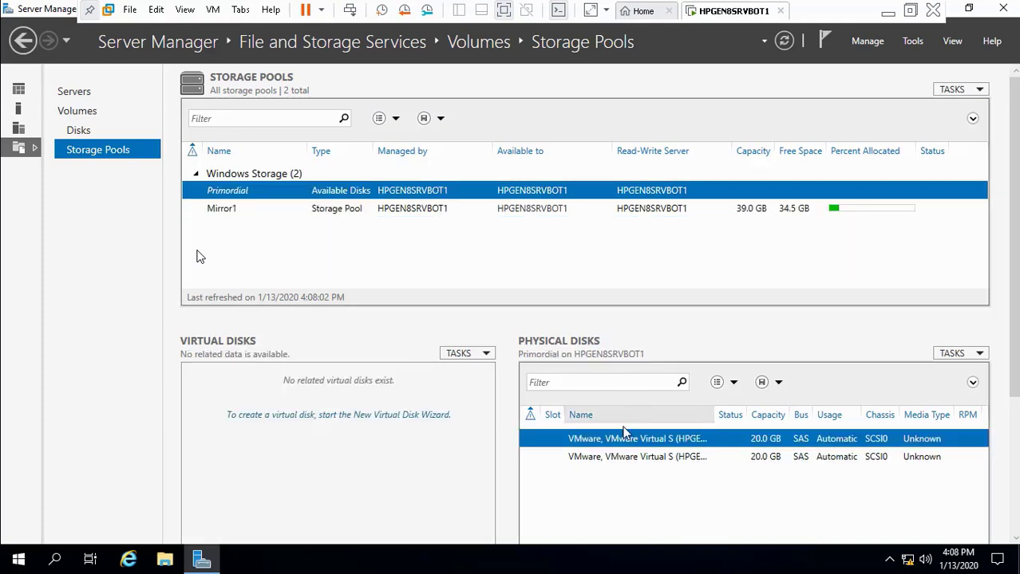
Step: Select both unused 20 GB disks and start a new storage pool from them
ctrl+click(617, 459)
right_click(619, 465)
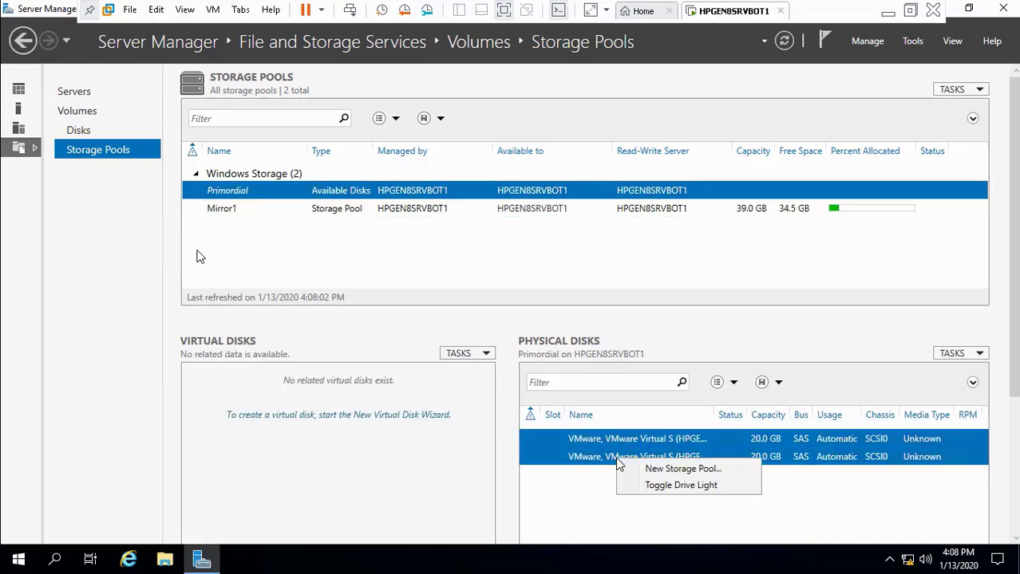
click(640, 470)
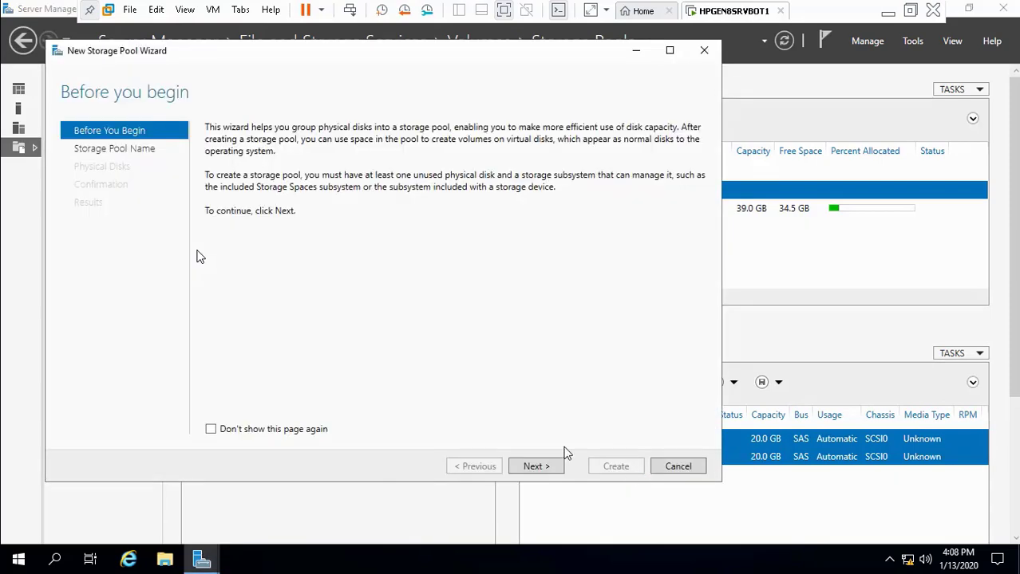
click(526, 468)
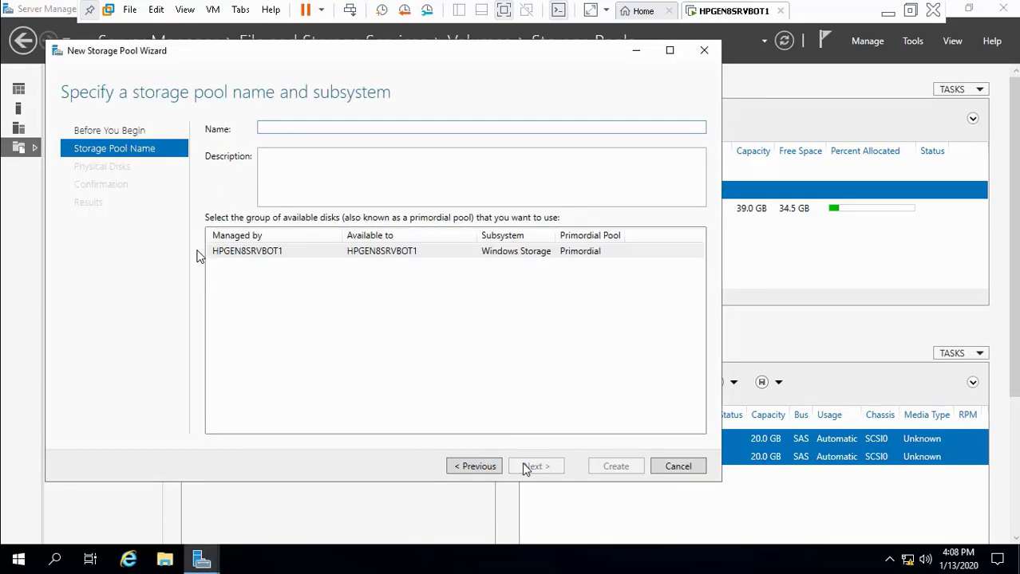
Step: Name the pool 'Mirror DISK 2', reuse the name as its description, and create it
text(Mirr)
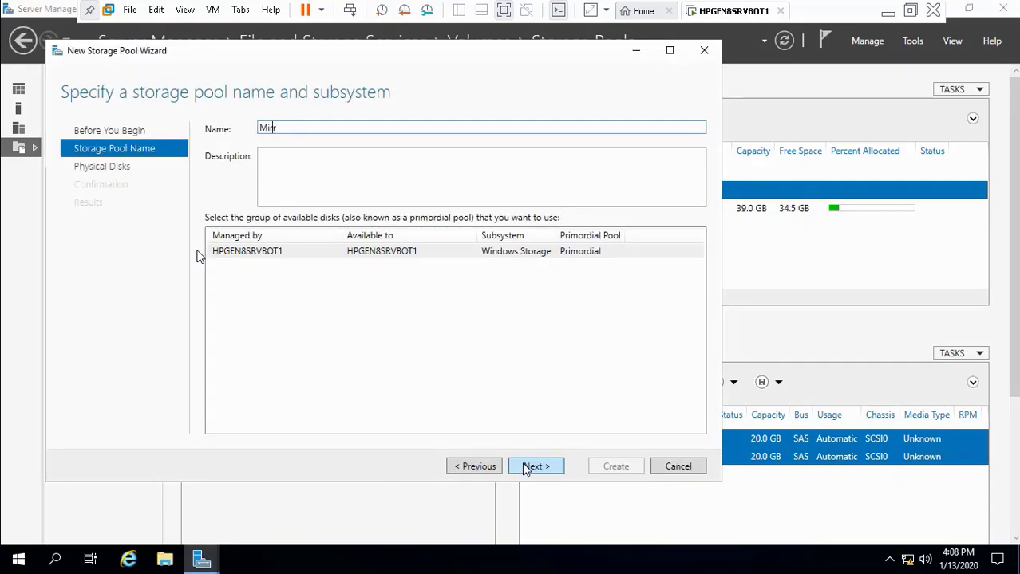
text(or DISK 2)
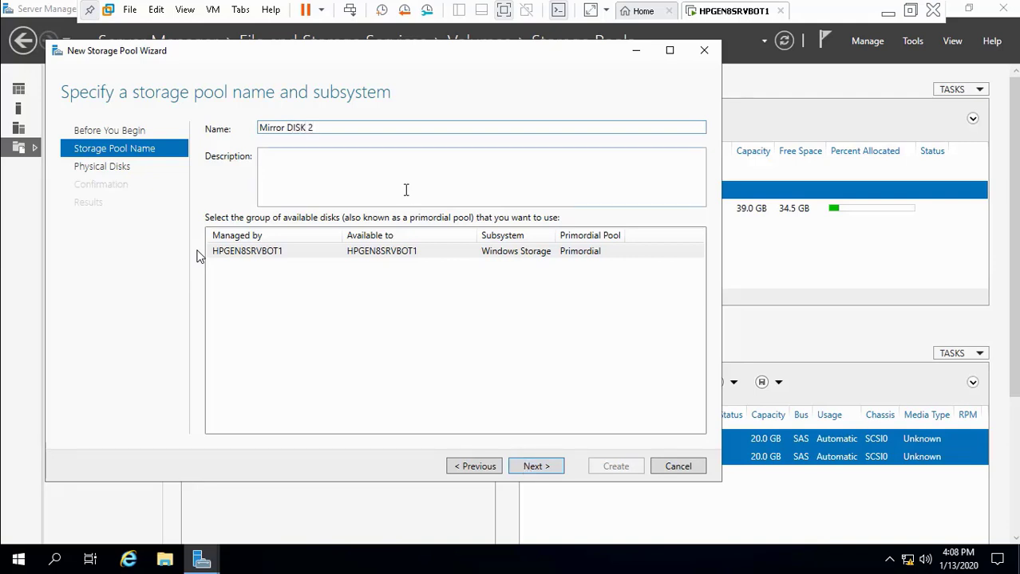
drag(317, 128, 257, 133)
key(ctrl+c)
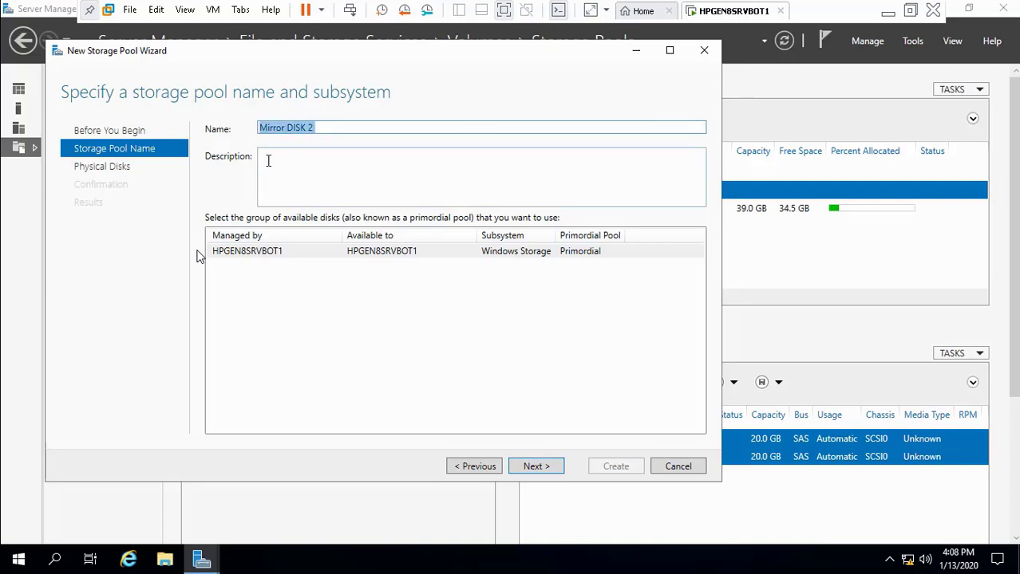
click(268, 160)
key(ctrl+v)
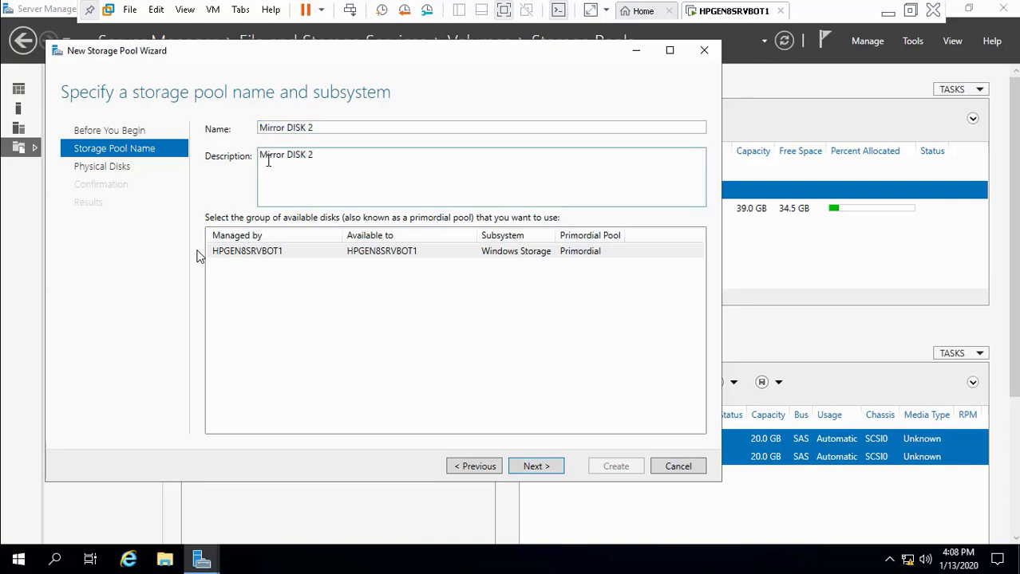
click(541, 472)
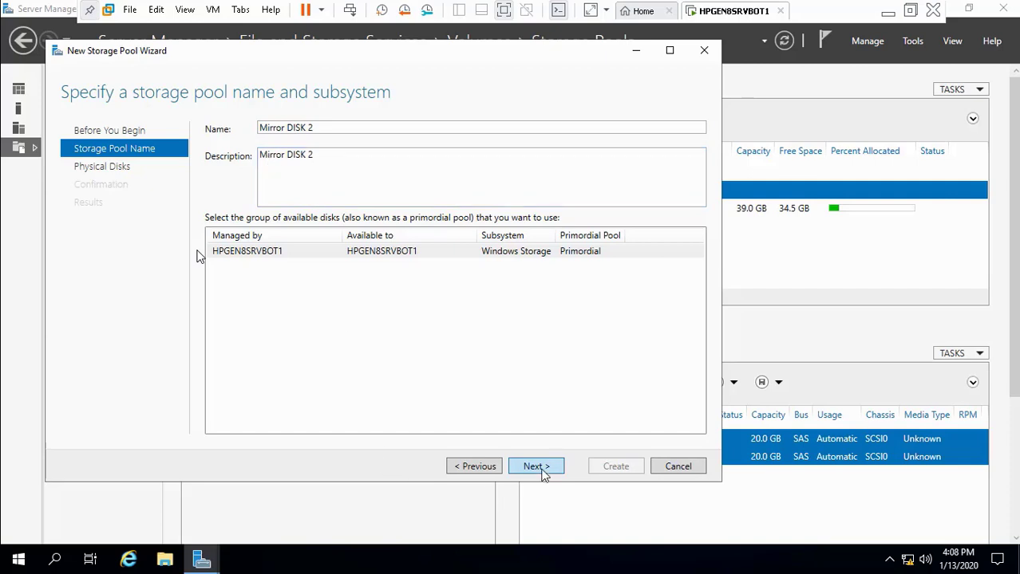
click(549, 470)
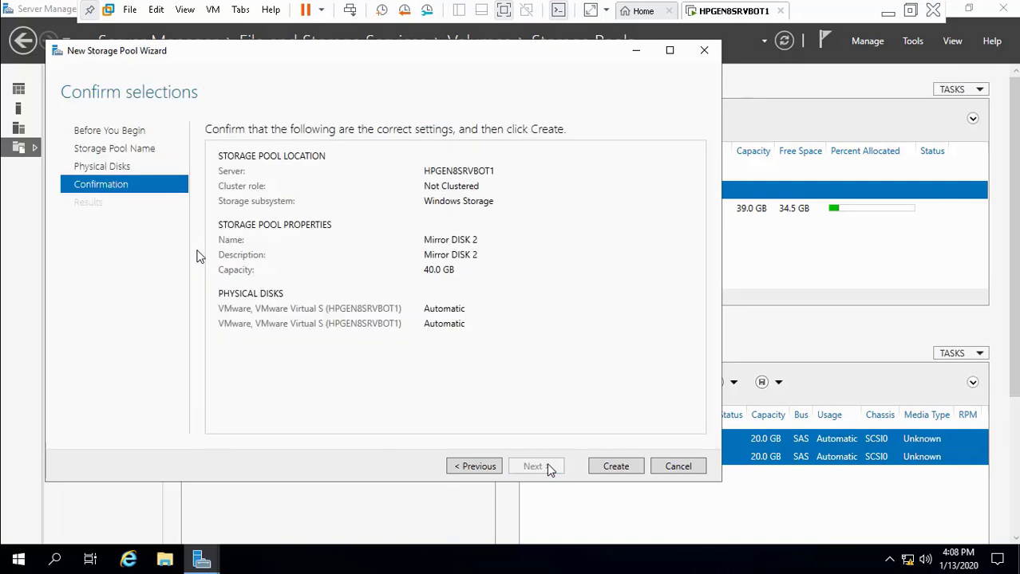
click(606, 463)
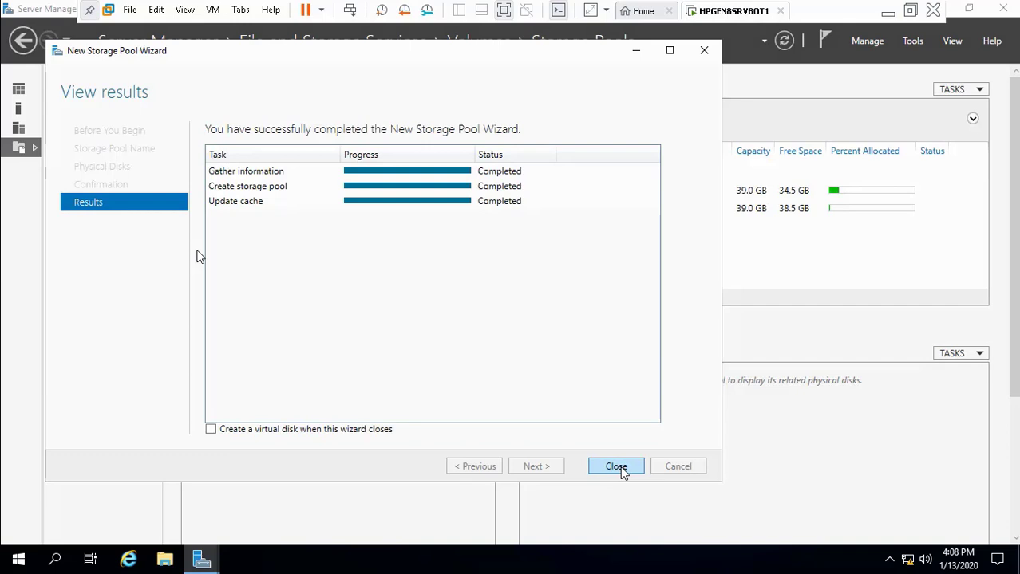
click(616, 466)
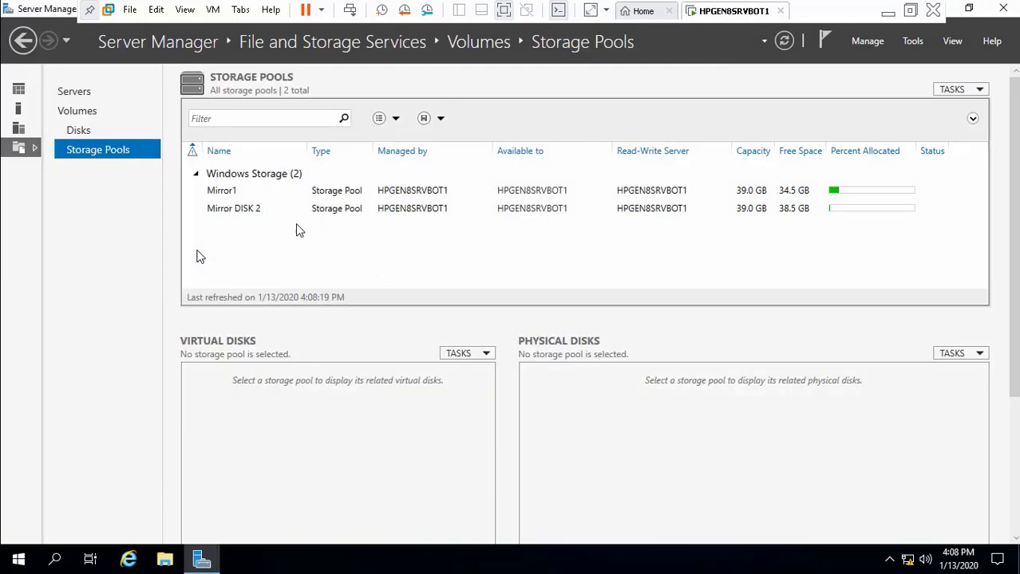
click(242, 210)
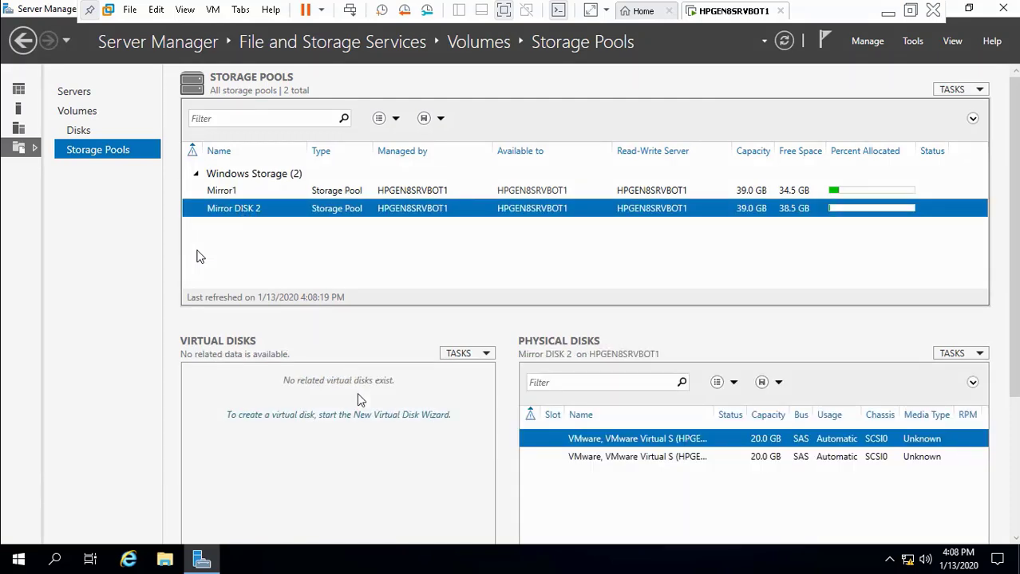
click(489, 355)
click(490, 373)
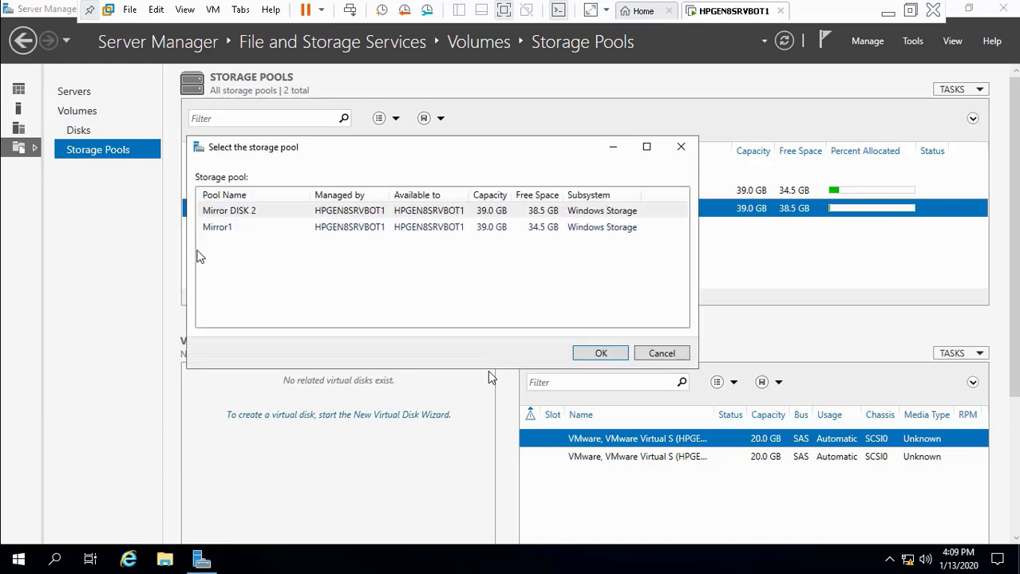
click(596, 354)
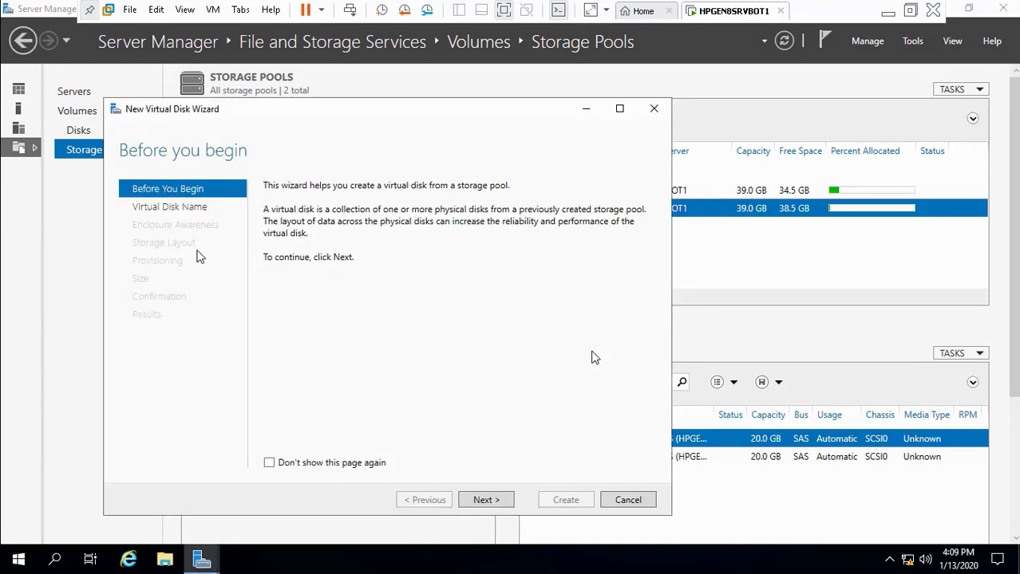
click(476, 503)
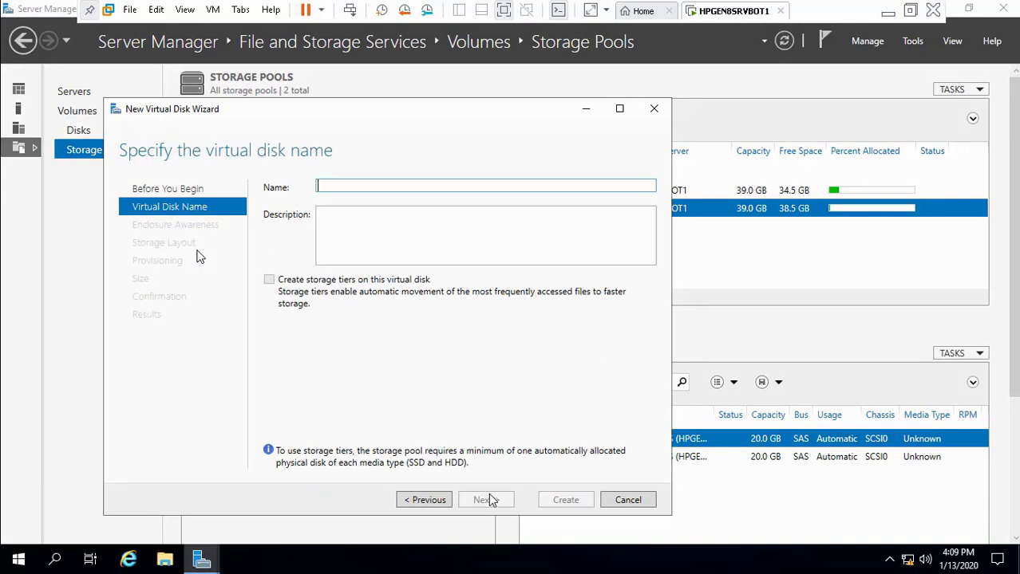
text(Mirro)
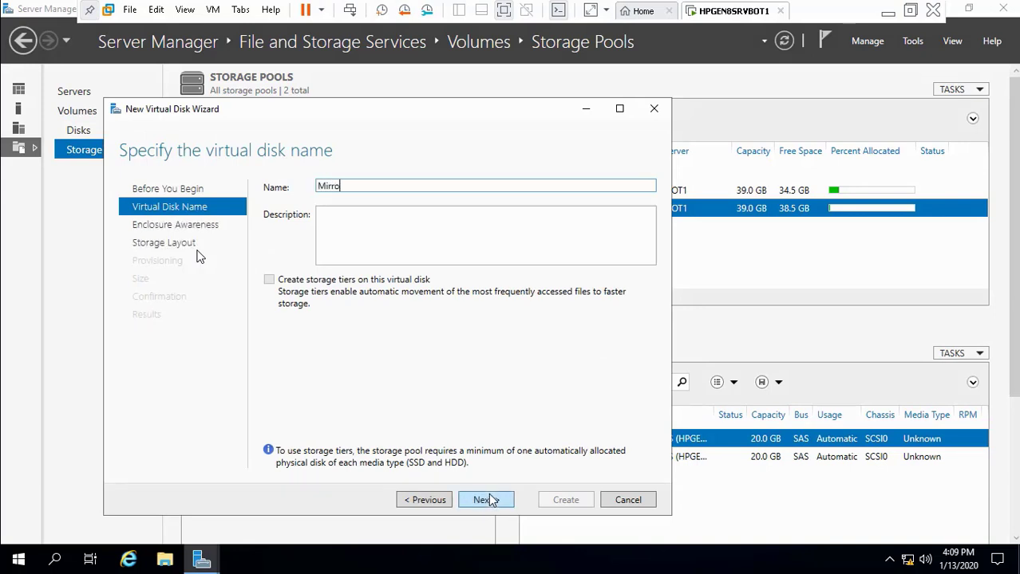
text(r Volume 2)
drag(388, 186, 313, 189)
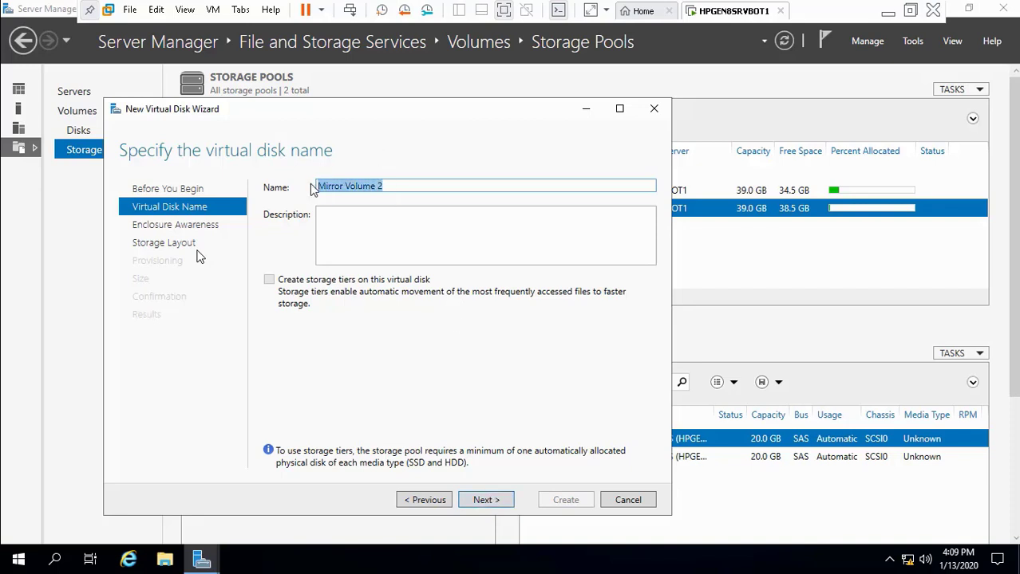
click(327, 220)
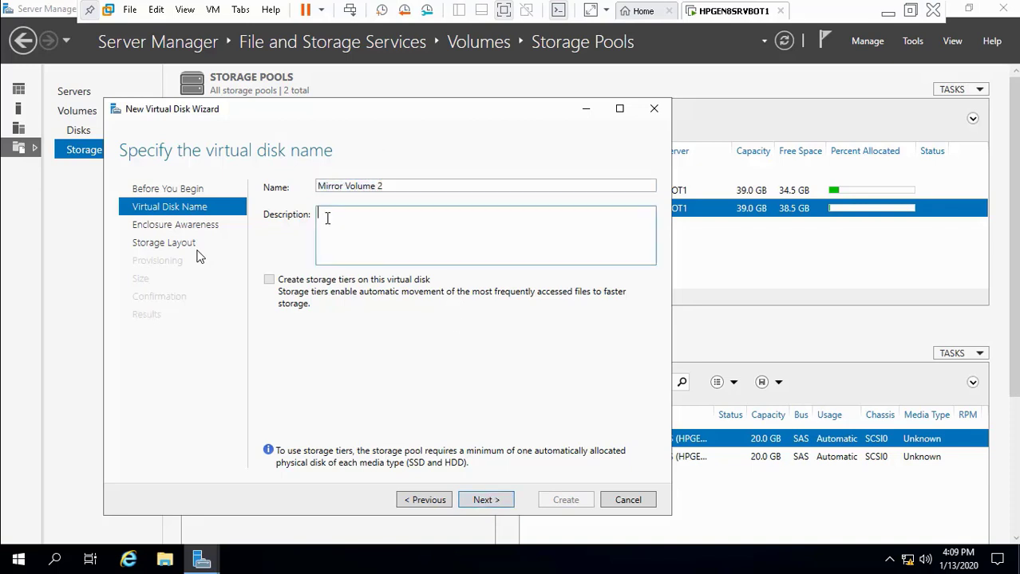
key(ctrl+v)
click(487, 500)
click(490, 500)
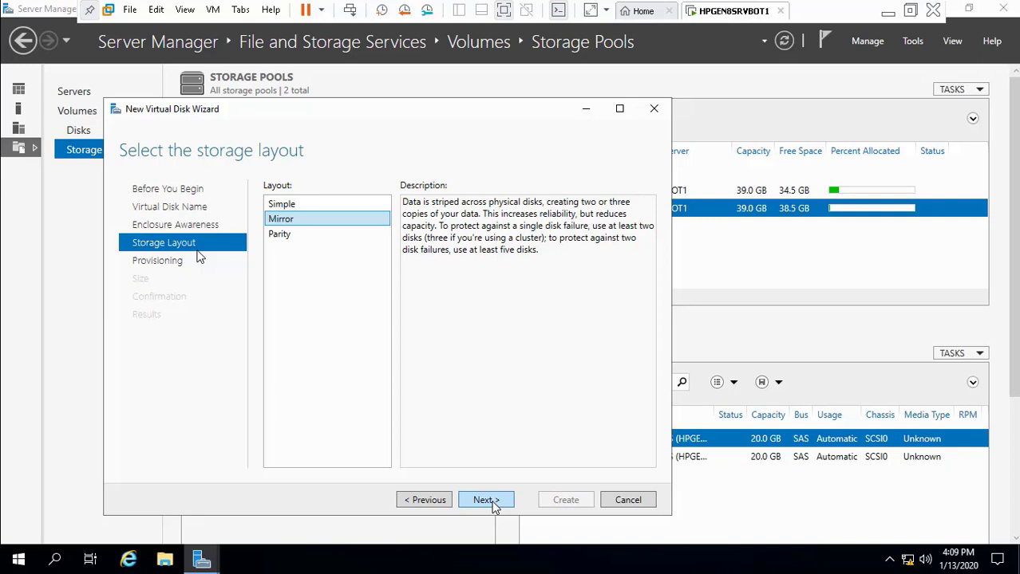
click(488, 500)
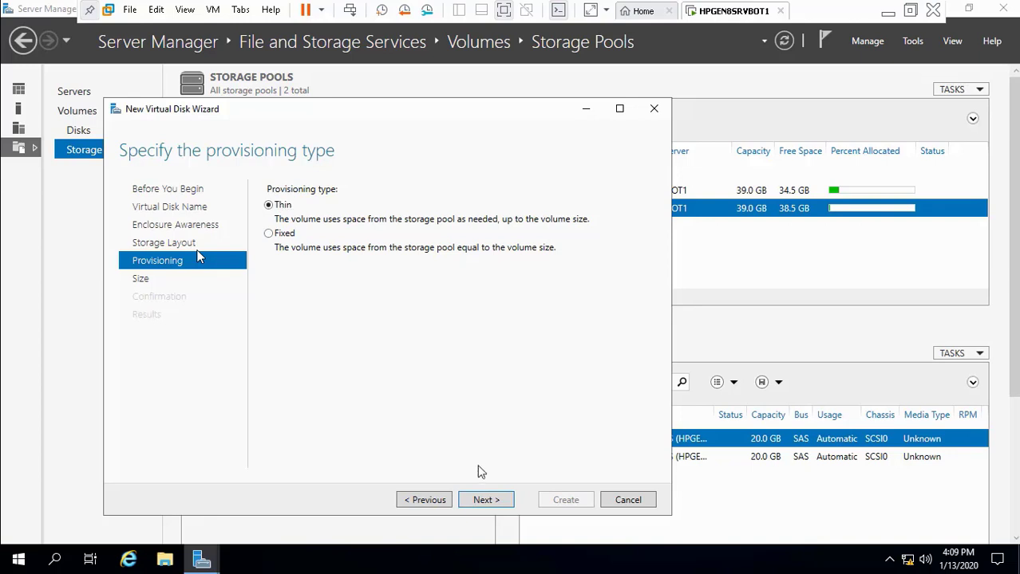
click(490, 501)
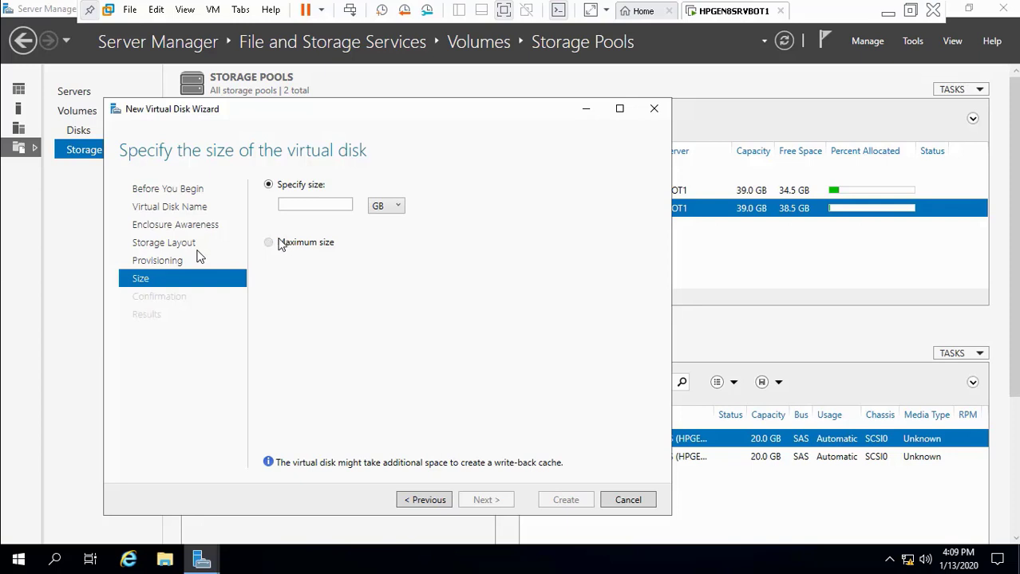
click(327, 207)
text(40)
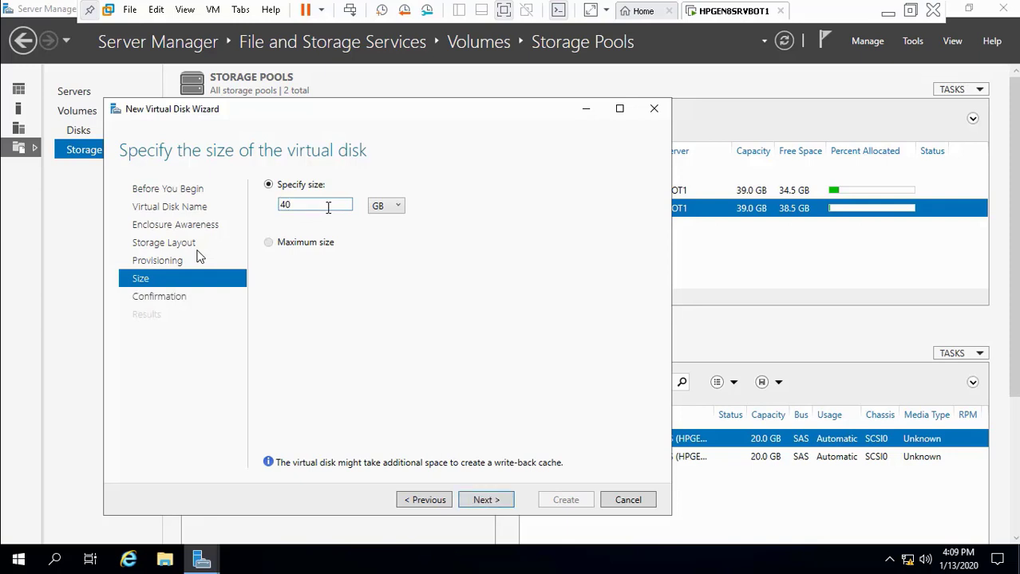
click(478, 502)
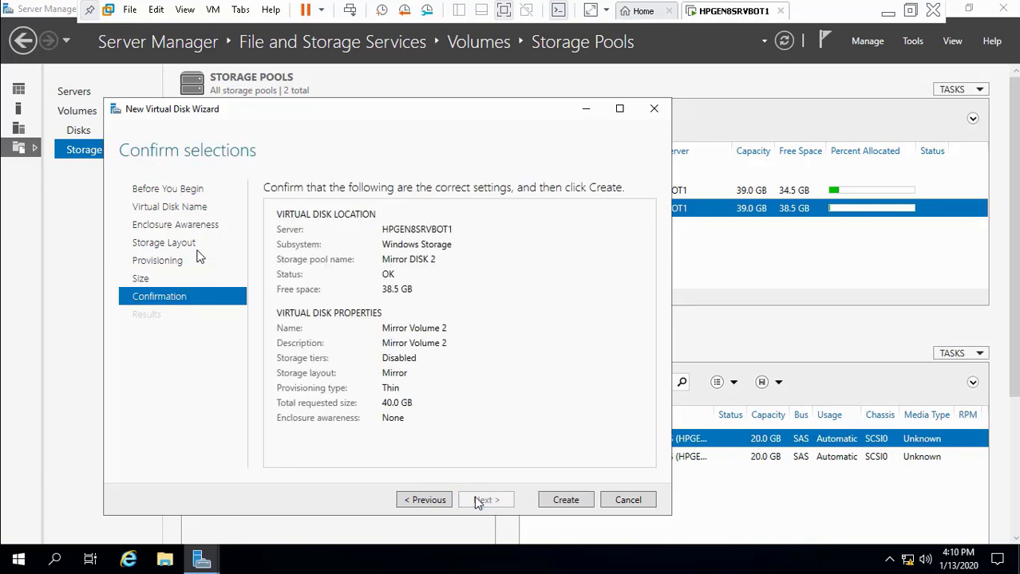
click(627, 501)
click(533, 330)
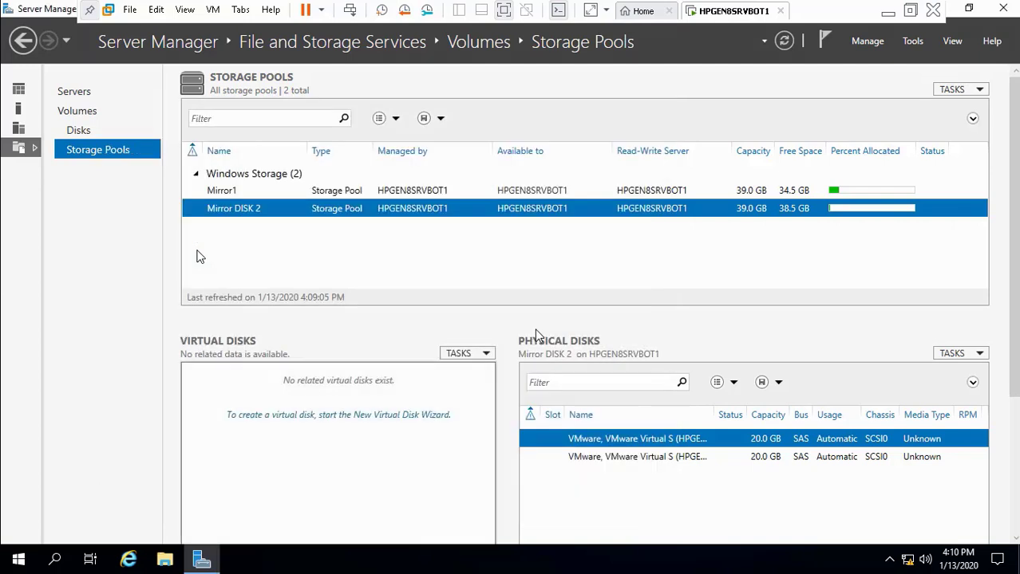
Step: Click through the Mirror1 and Mirror DISK 2 pools, ending on Mirror1's virtual disks
click(339, 193)
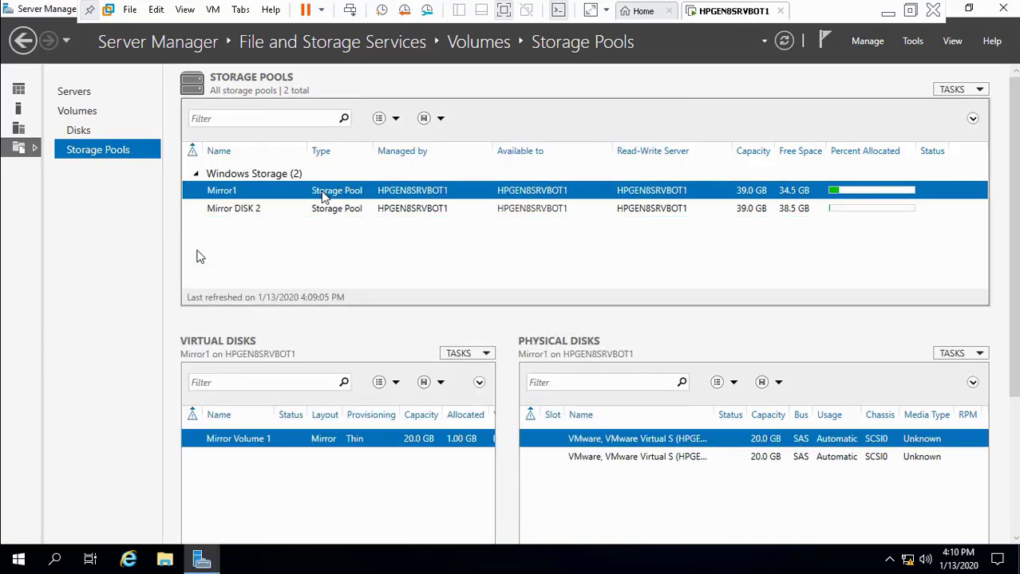
right_click(323, 197)
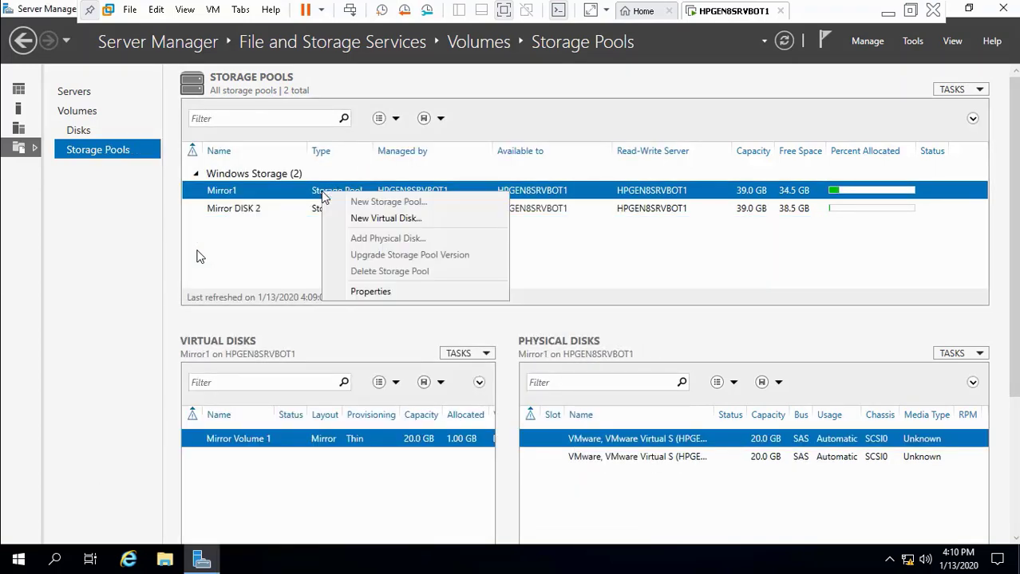
click(279, 215)
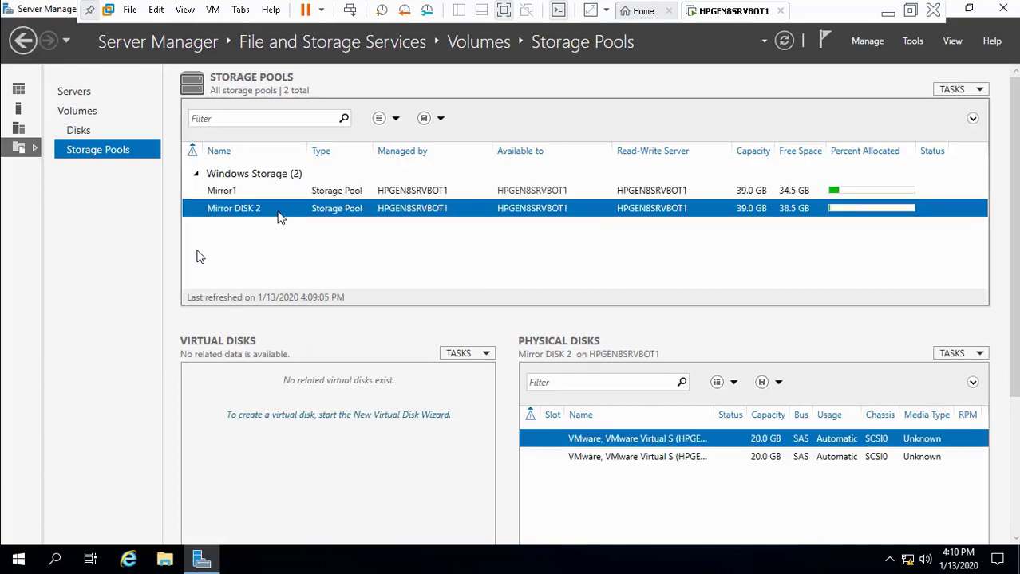
click(263, 193)
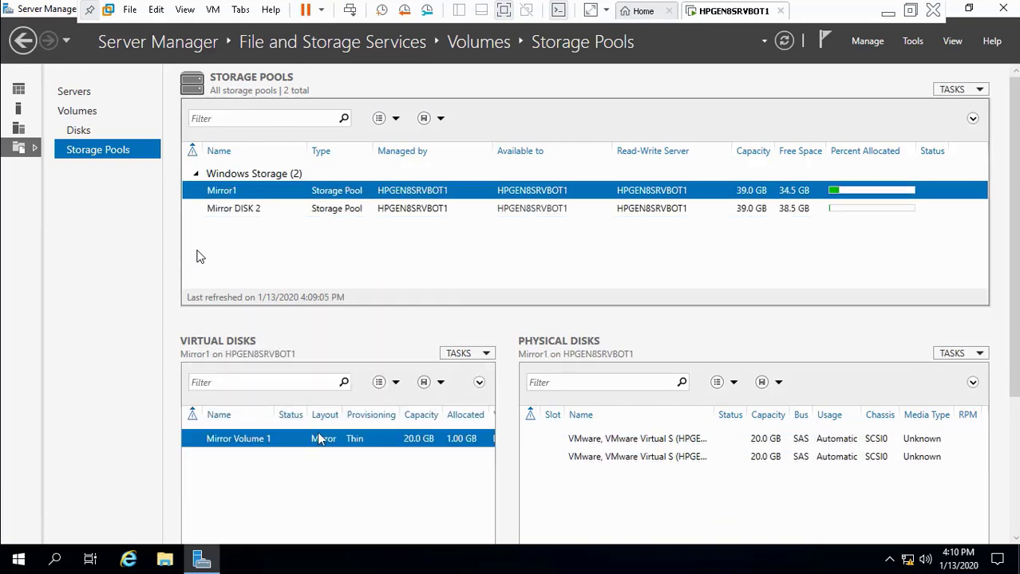
Step: Try deleting Mirror Volume 1, dismiss the refusal warning, and close its actions menu
right_click(315, 443)
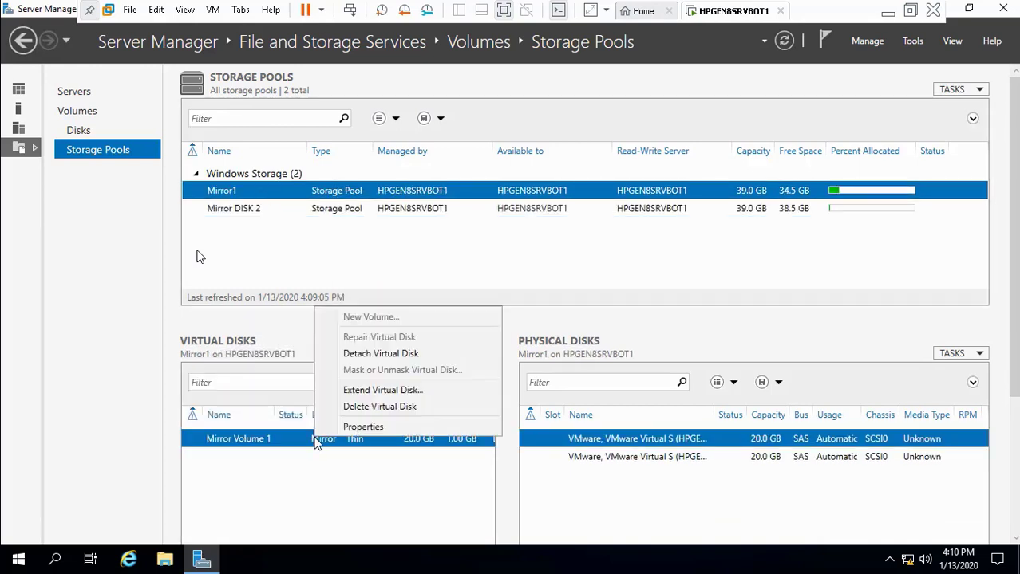
click(355, 408)
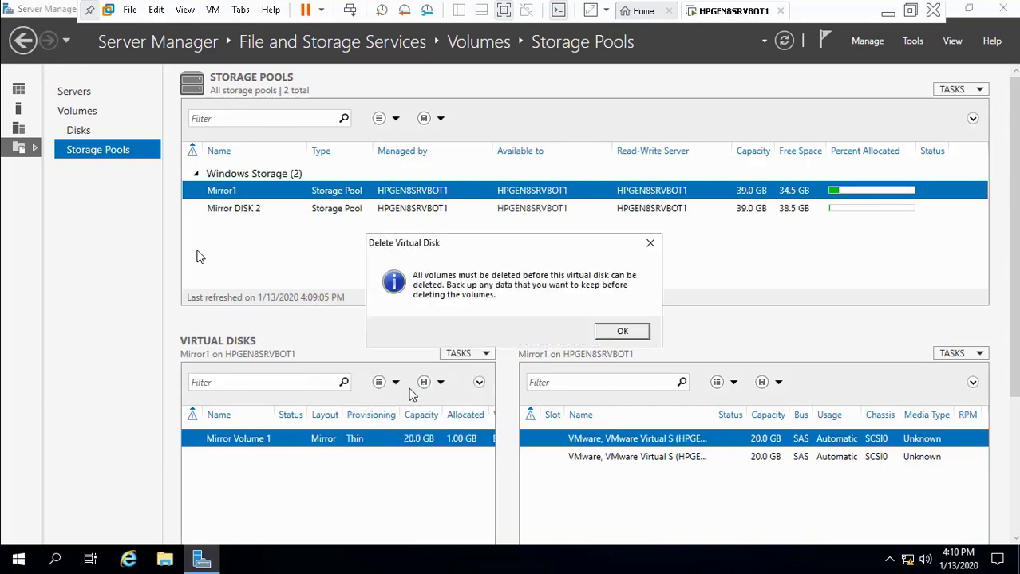
click(619, 332)
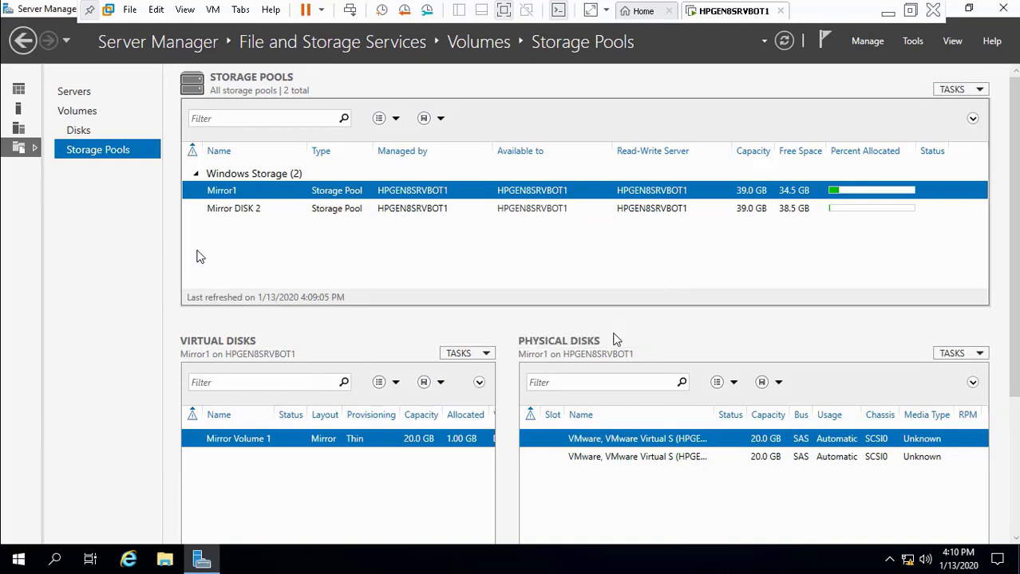
right_click(397, 439)
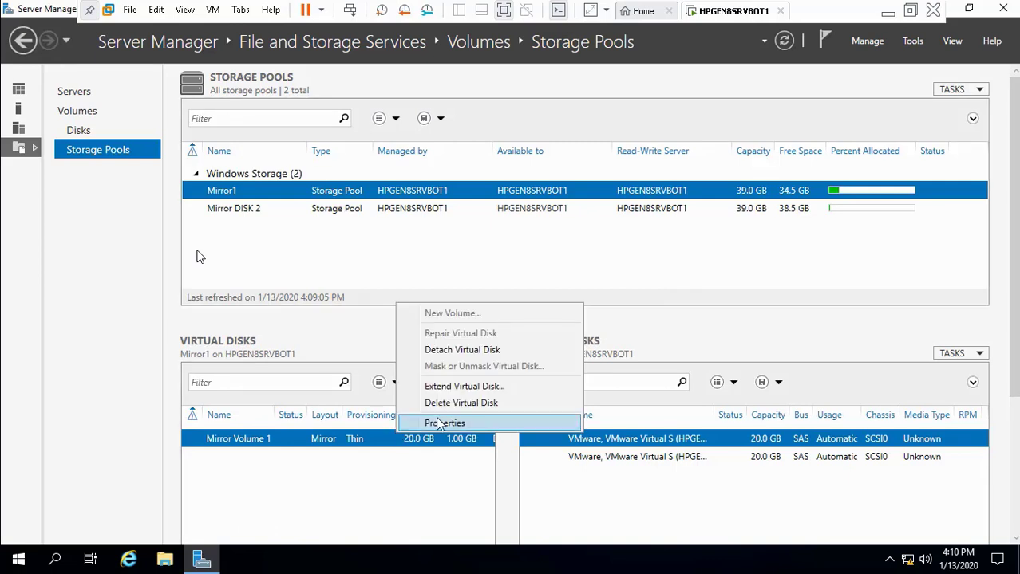
click(359, 467)
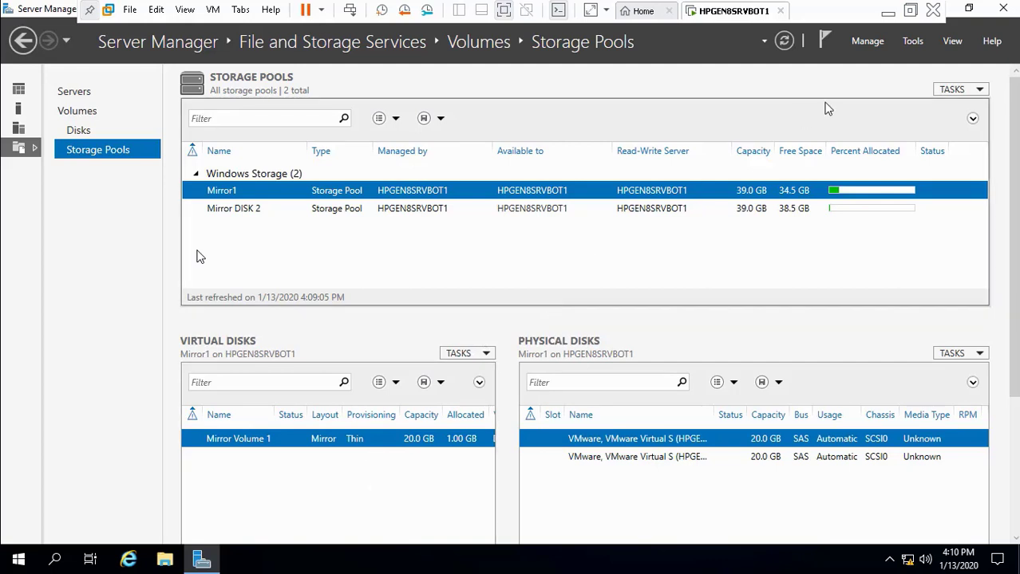
Step: Restore down and minimize Server Manager, then switch windows and make the playing video full screen
click(968, 8)
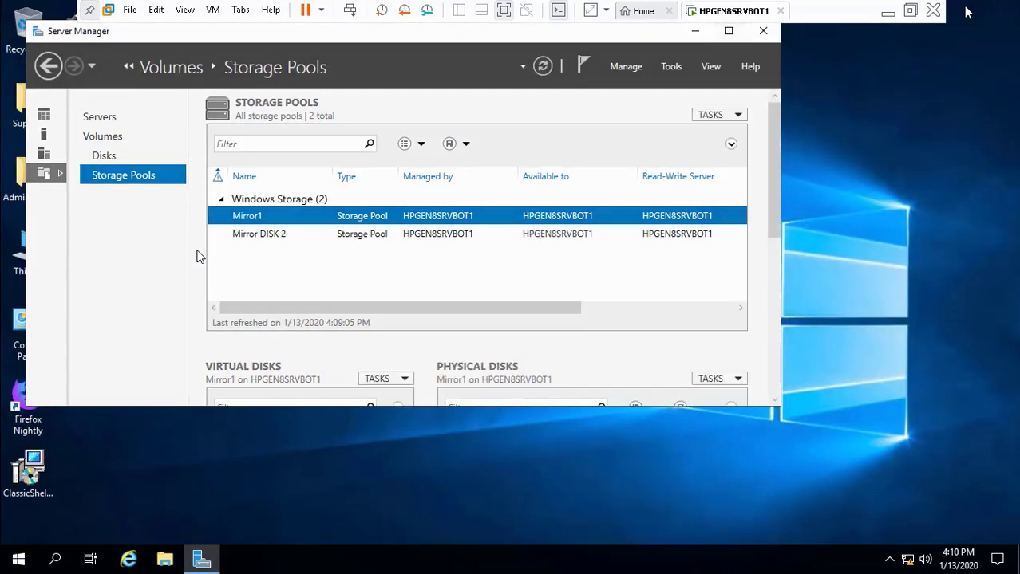
click(695, 35)
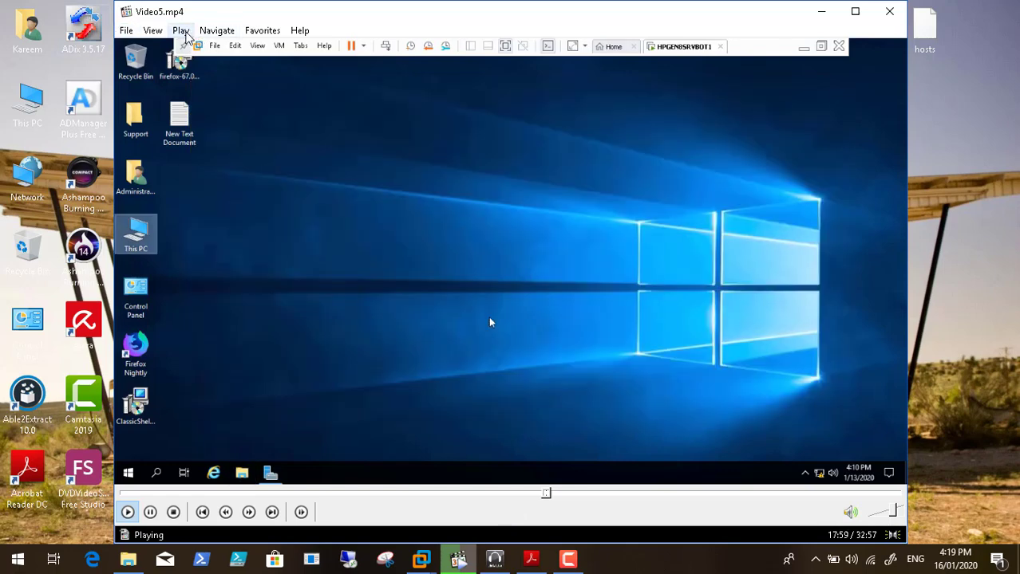
click(181, 30)
mouse_move(153, 31)
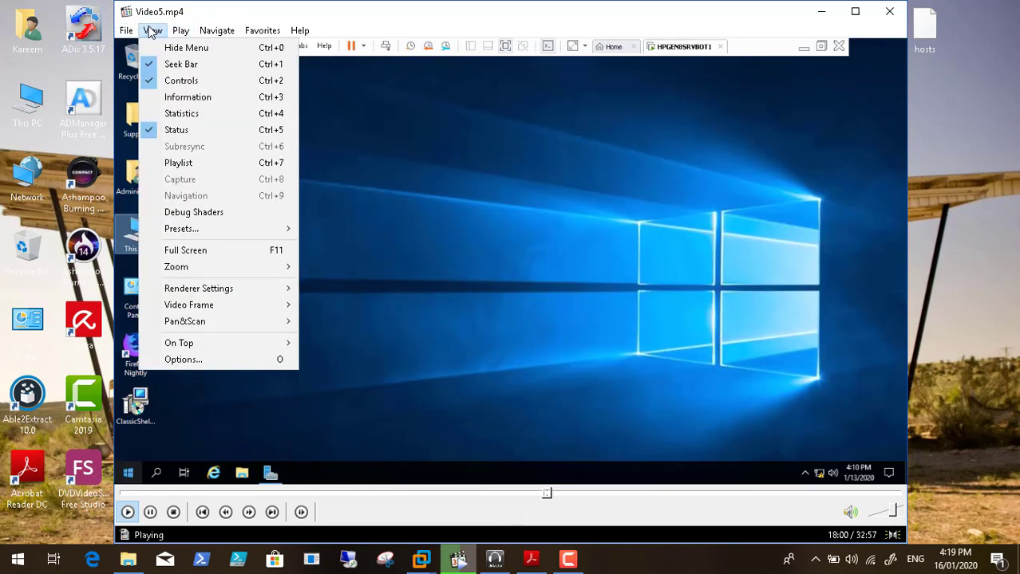
click(213, 258)
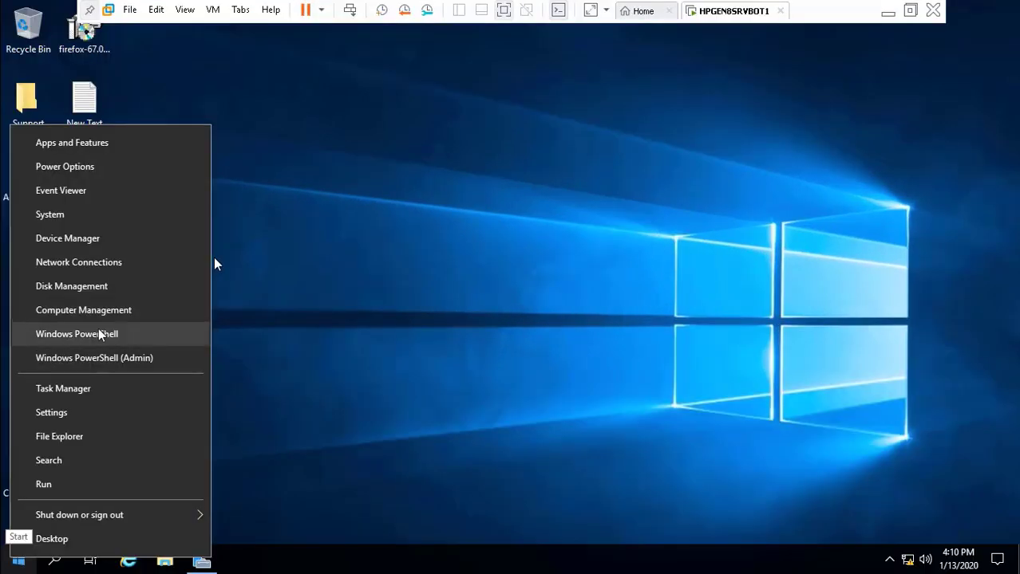
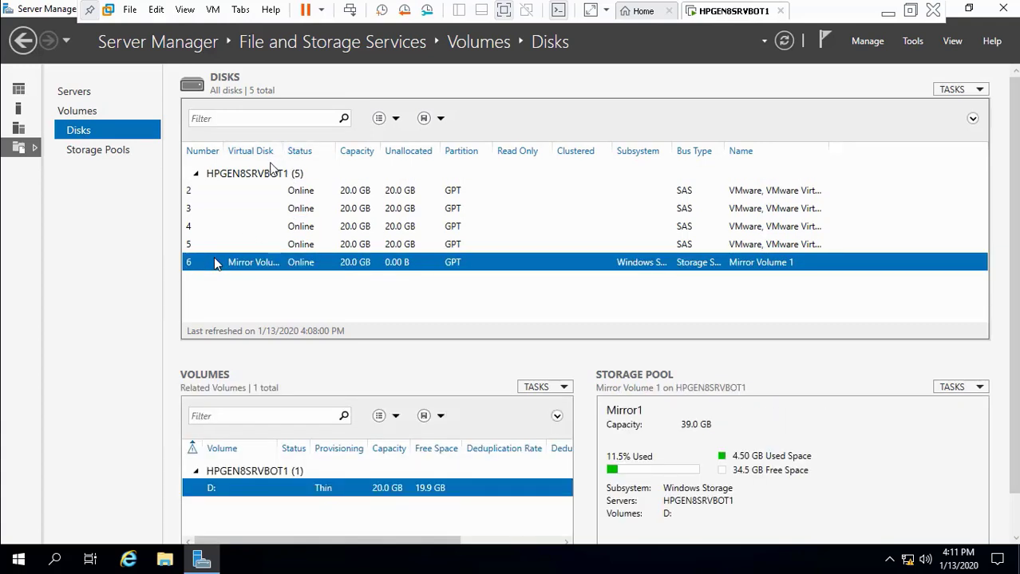
Step: Attempt to delete the D: volume and dismiss the failed-deletion report
right_click(288, 493)
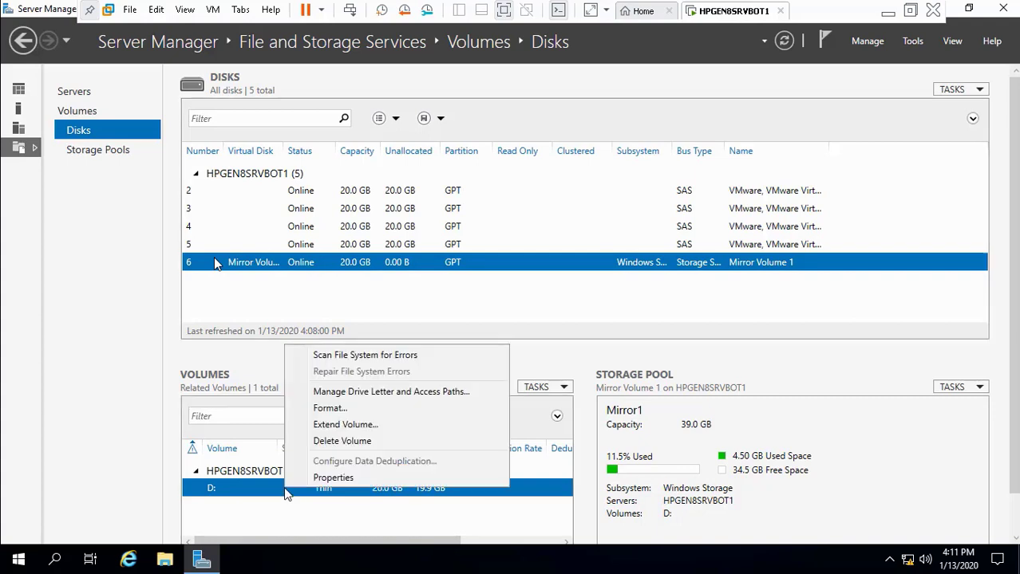
click(375, 441)
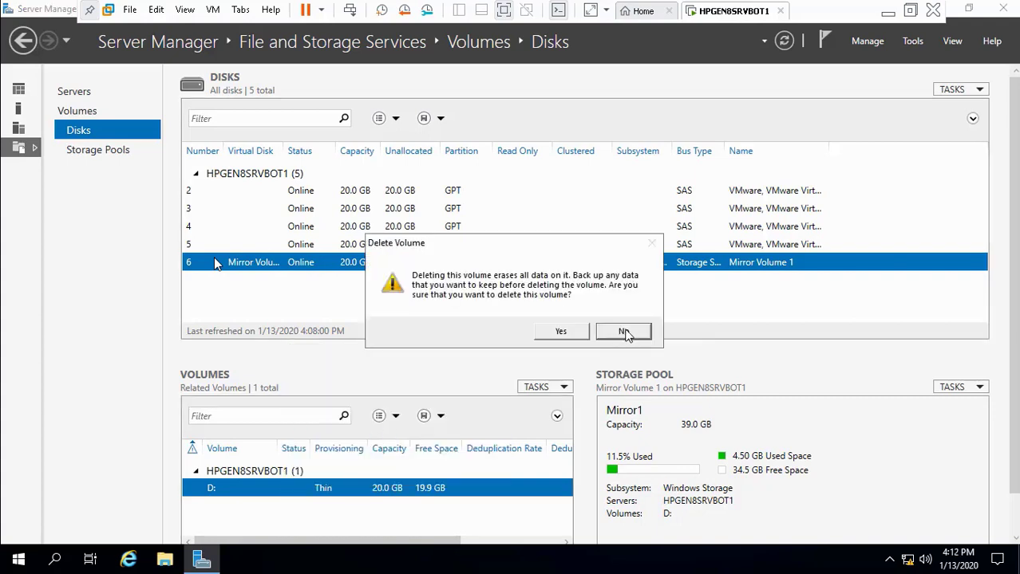
click(572, 330)
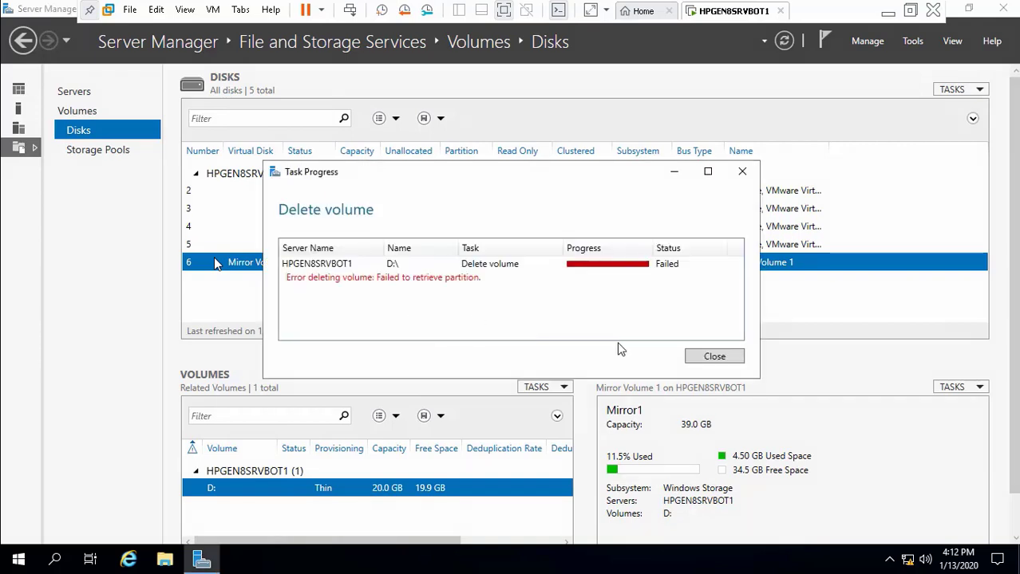
click(700, 357)
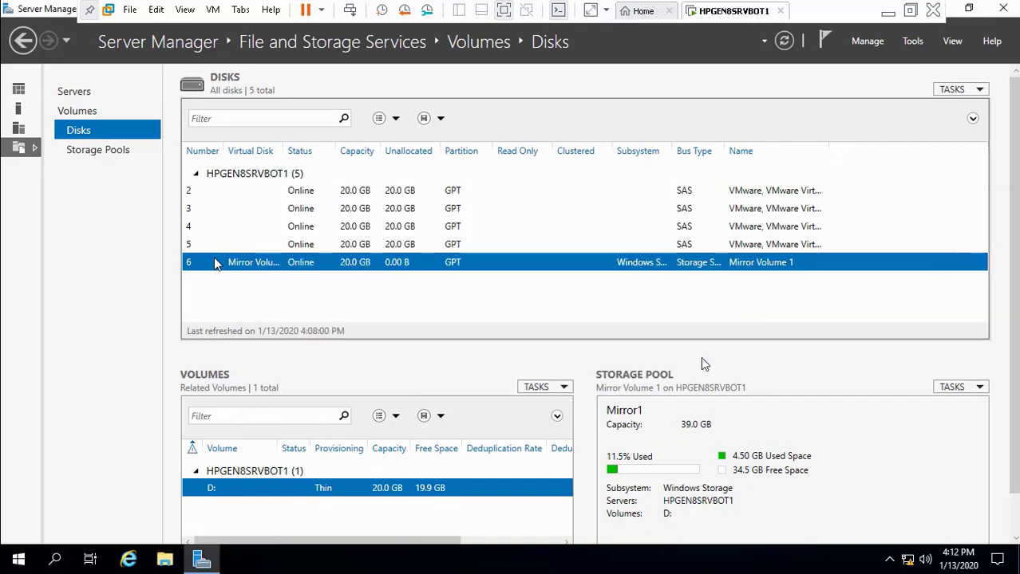
Step: Minimize Server Manager and open Disk Management from the Win+X menu
click(968, 9)
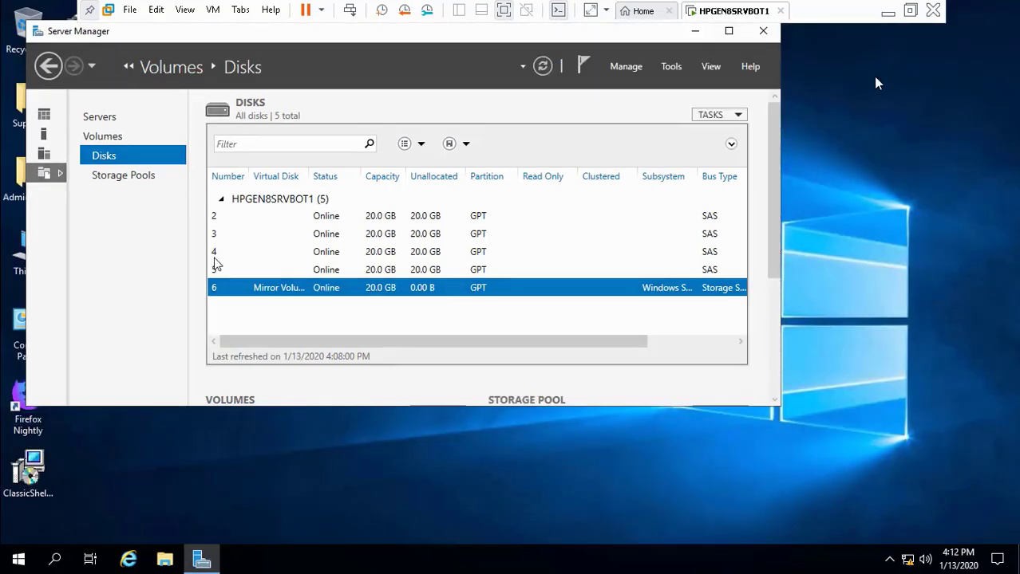
click(693, 36)
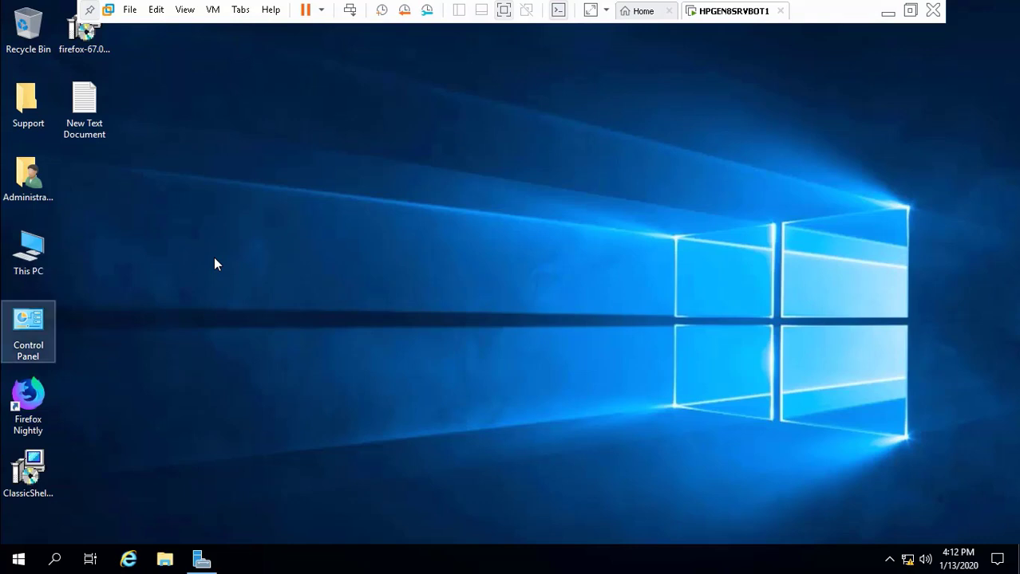
right_click(18, 560)
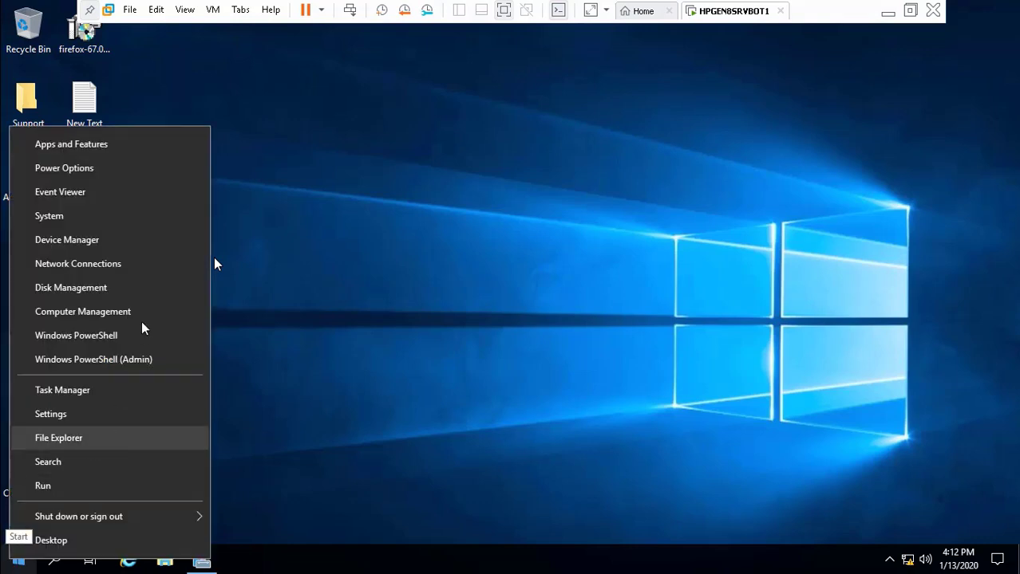
click(131, 289)
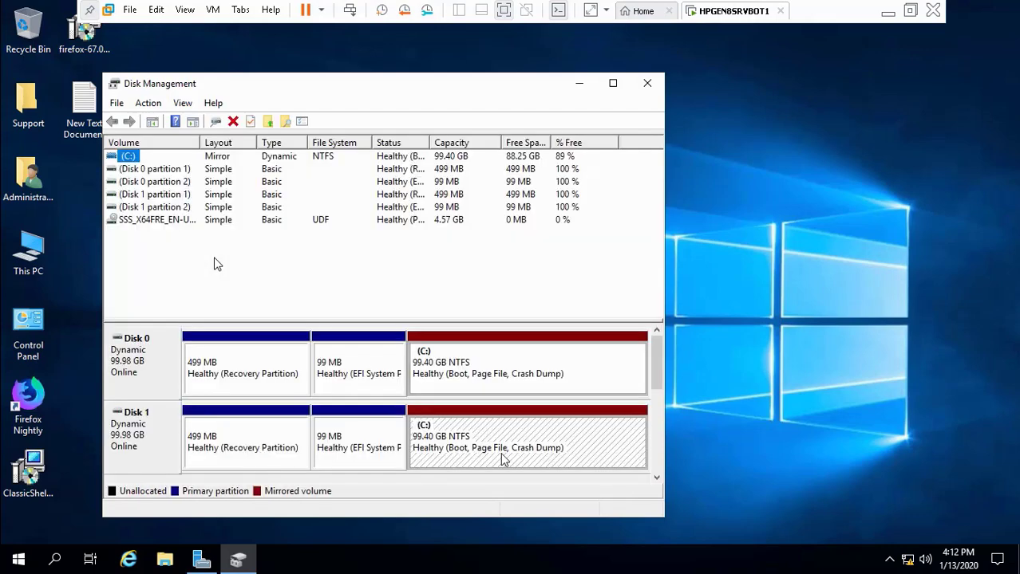
click(656, 469)
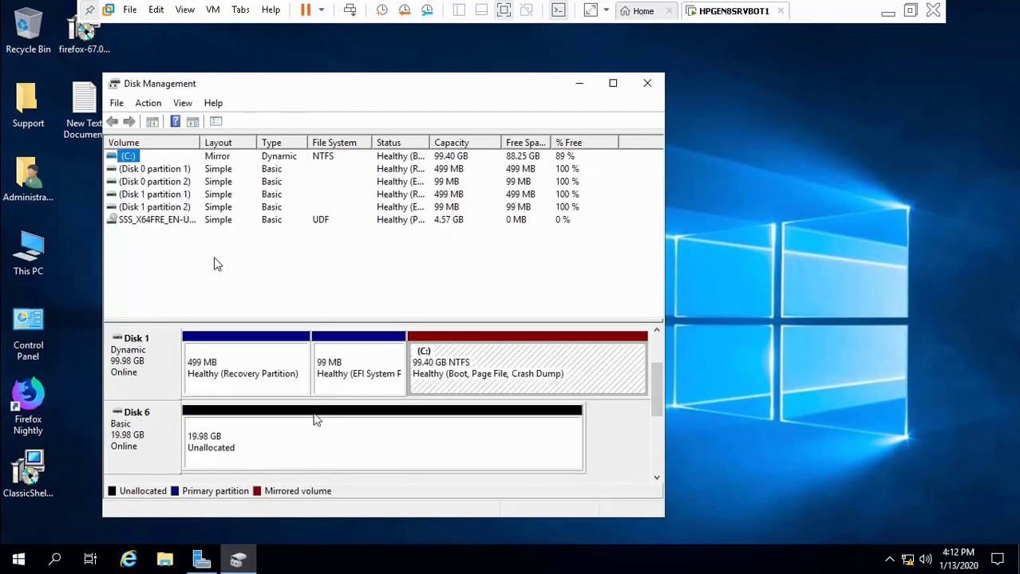
Step: Create a simple volume on Disk 6 with full size, letter D and NTFS, then close Disk Management
right_click(266, 423)
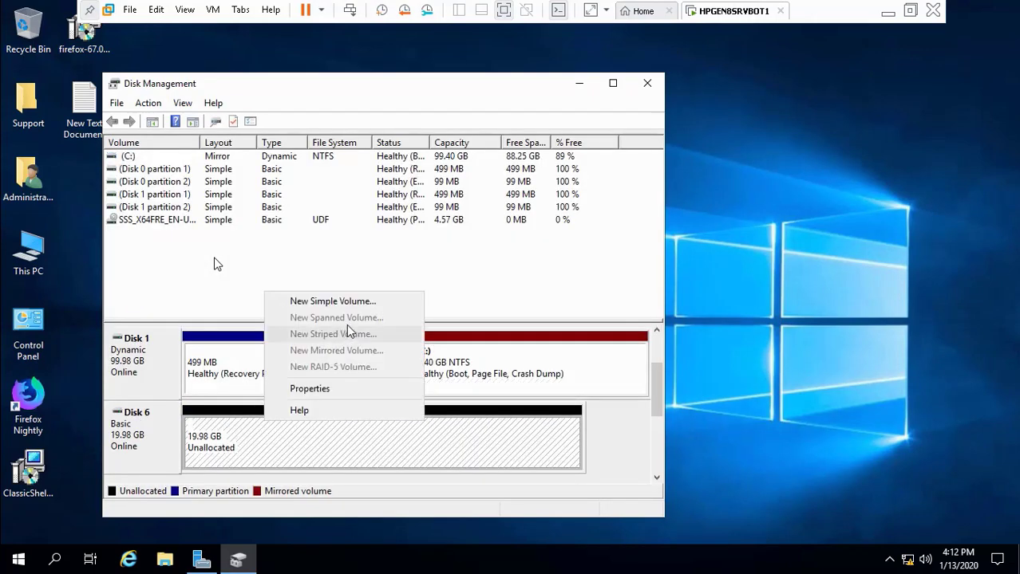
click(364, 305)
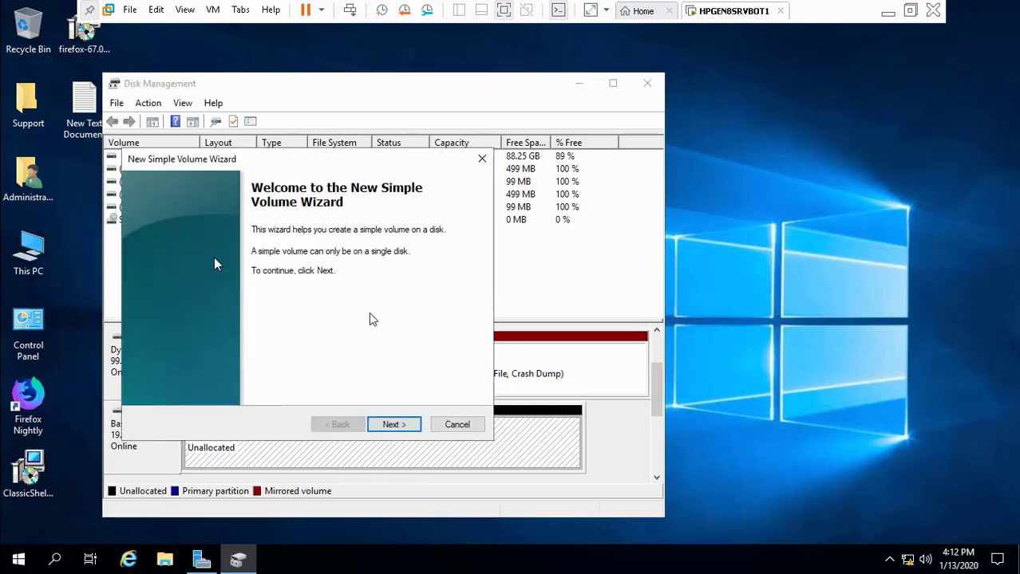
click(403, 426)
click(403, 427)
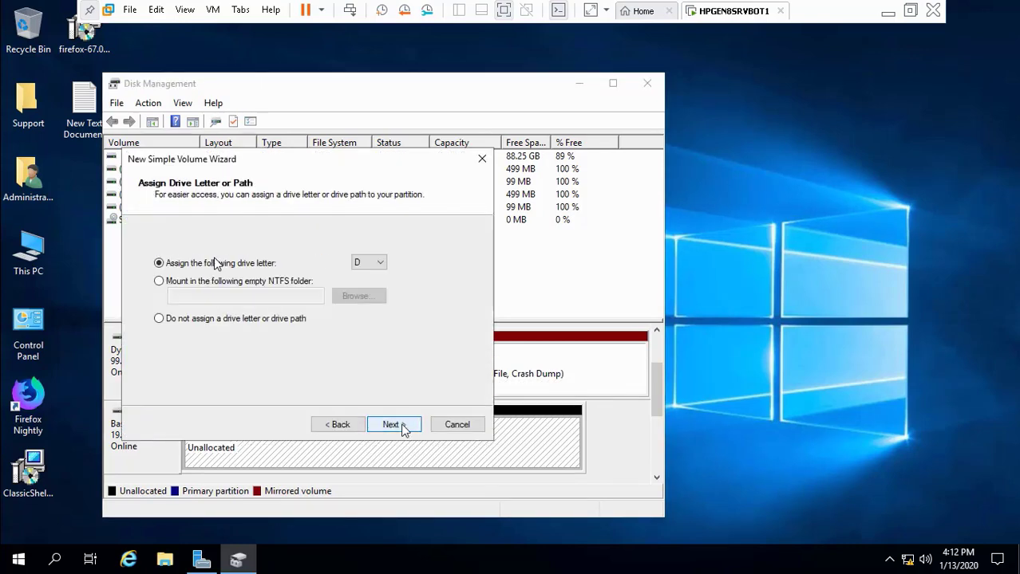
click(403, 427)
click(394, 426)
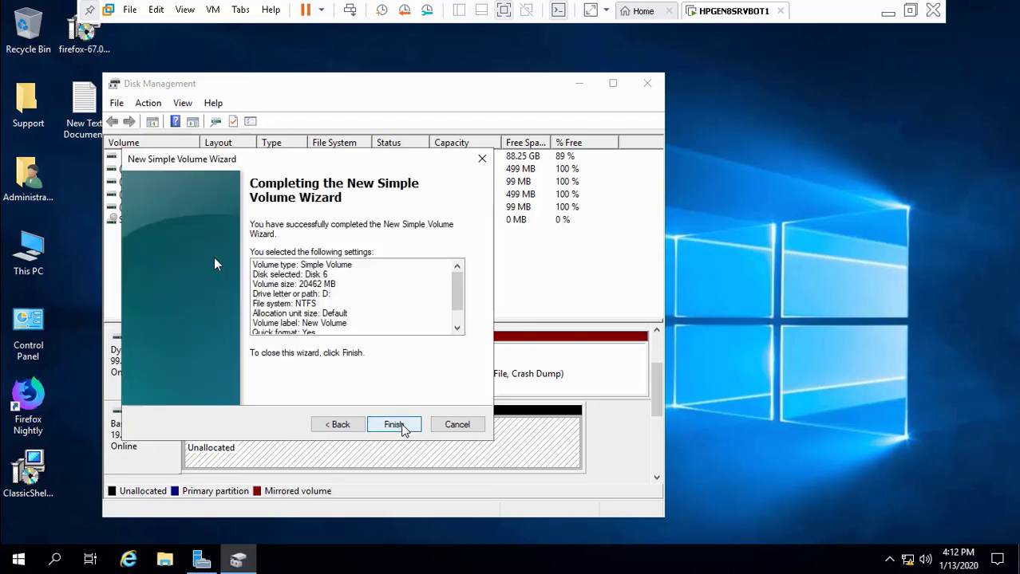
click(403, 427)
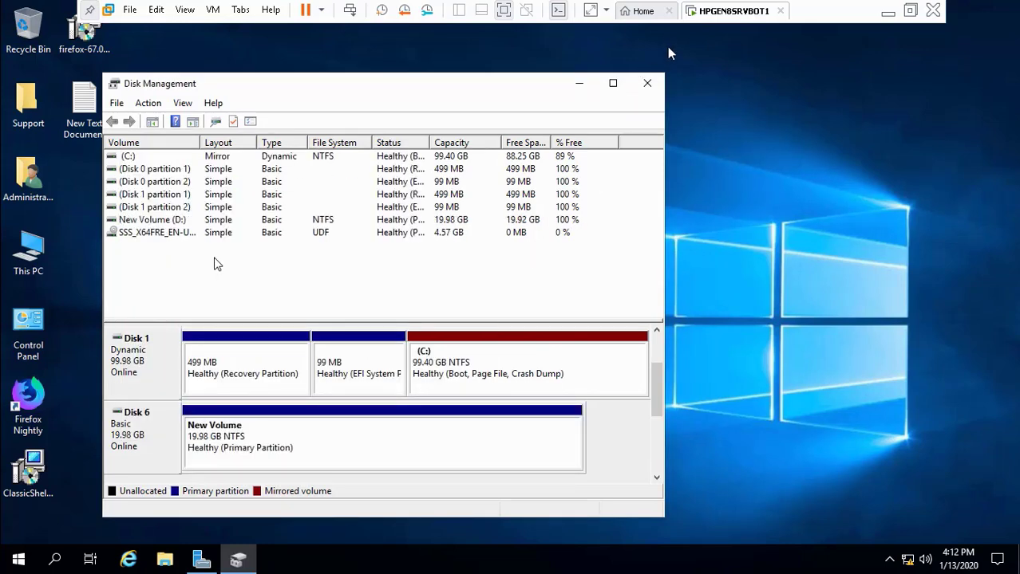
click(647, 86)
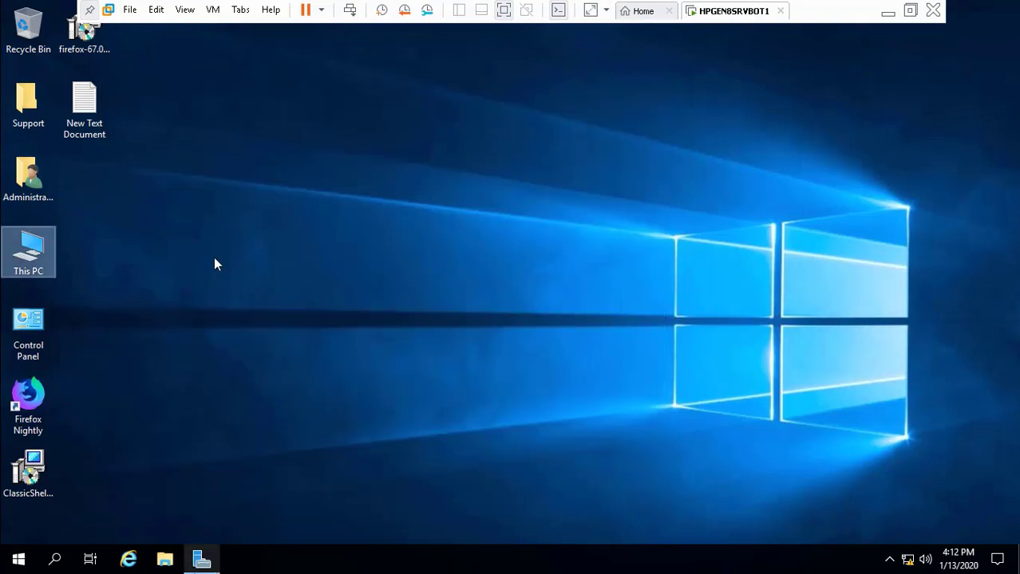
Step: Restore and maximize Server Manager, then browse from Volumes back to the Disks list
click(201, 560)
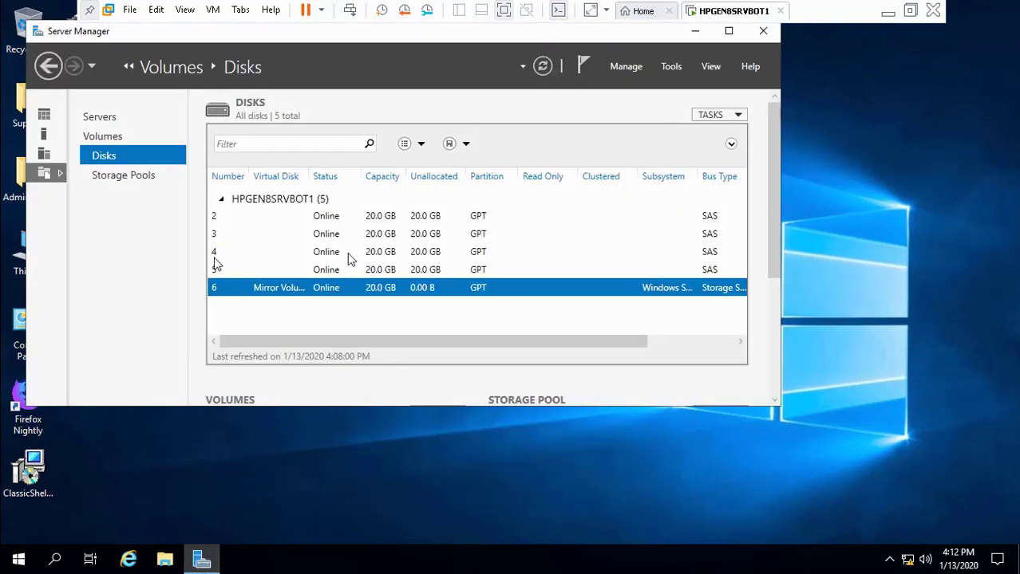
right_click(285, 291)
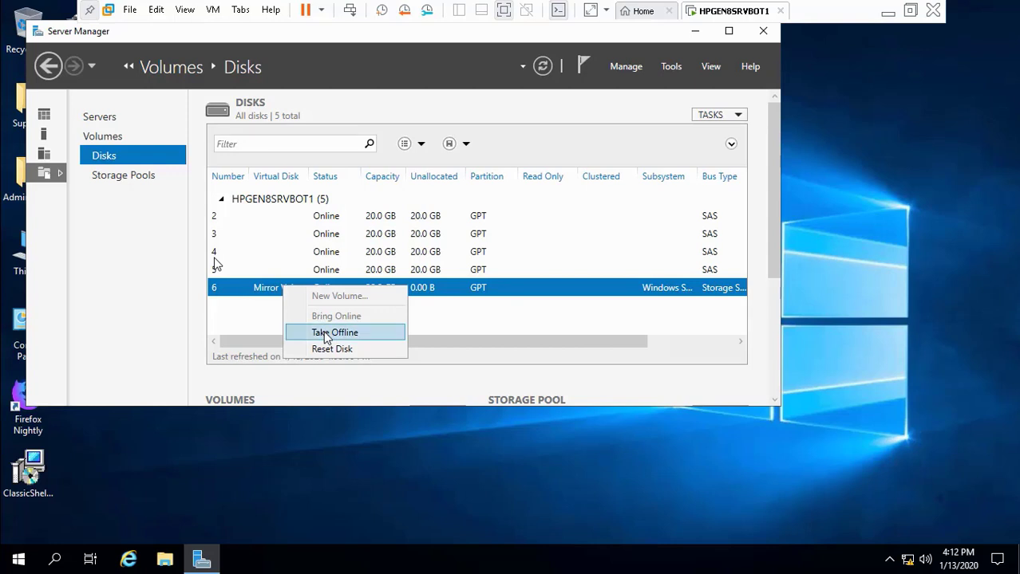
click(736, 36)
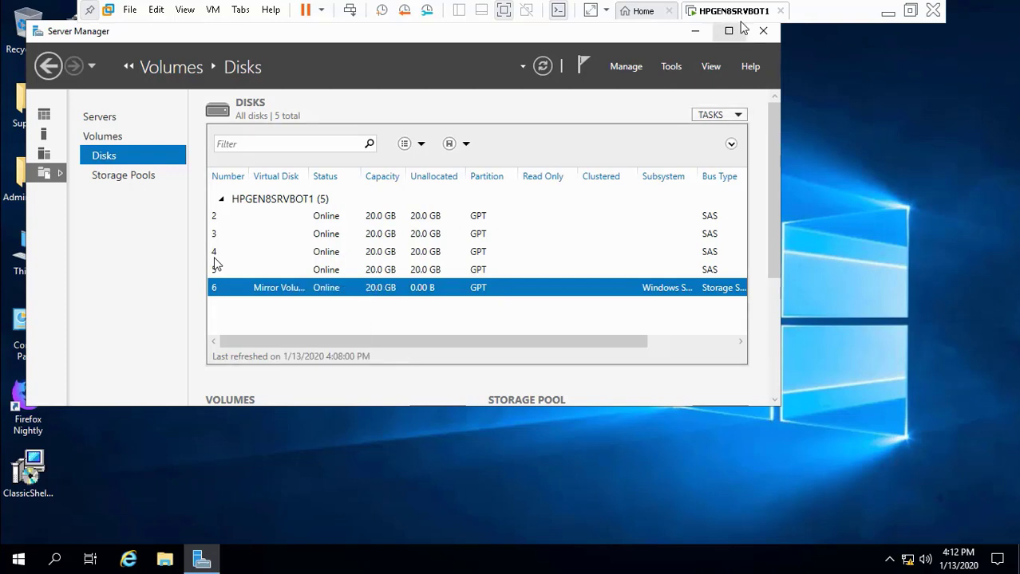
click(738, 31)
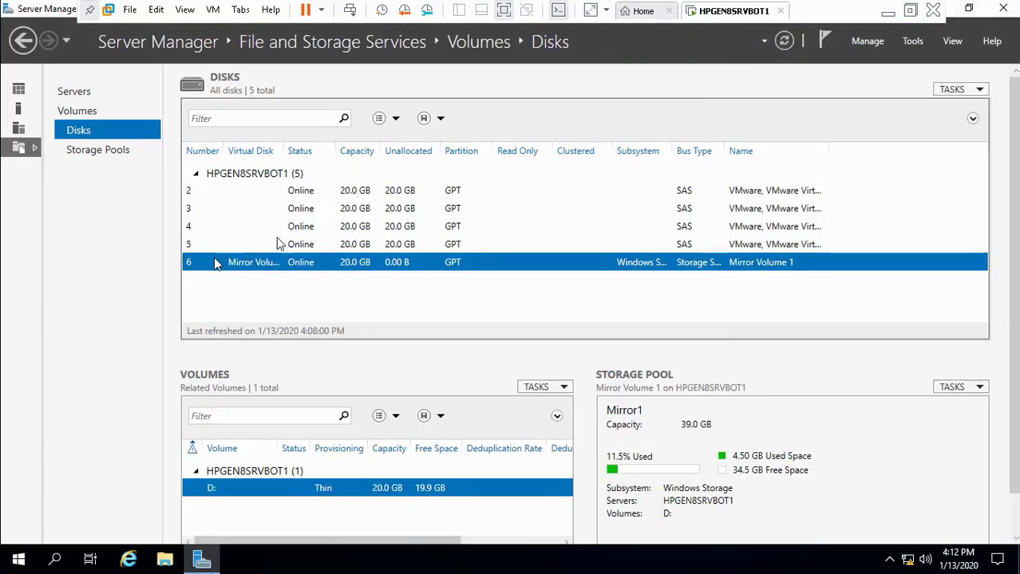
click(84, 114)
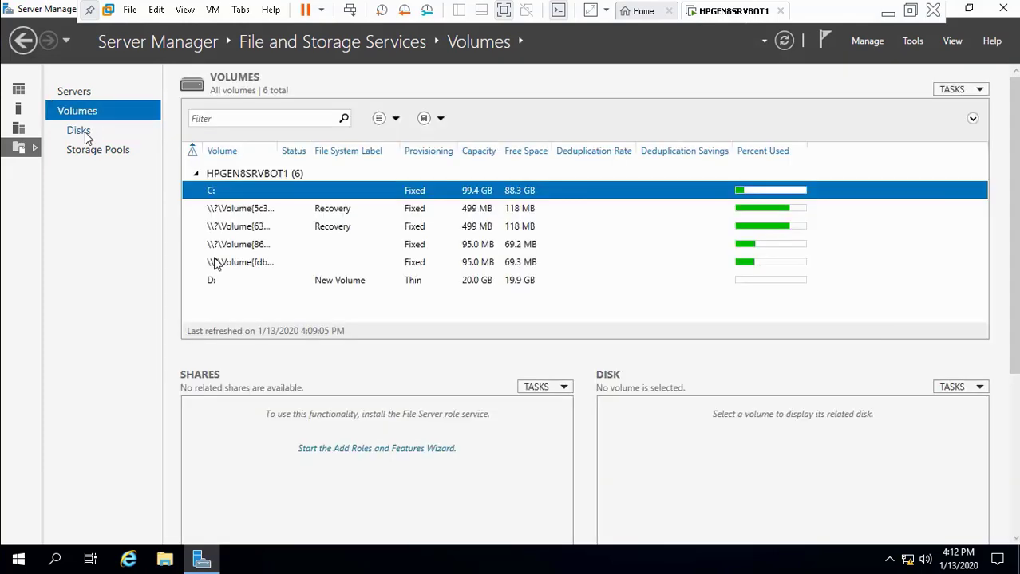
click(83, 133)
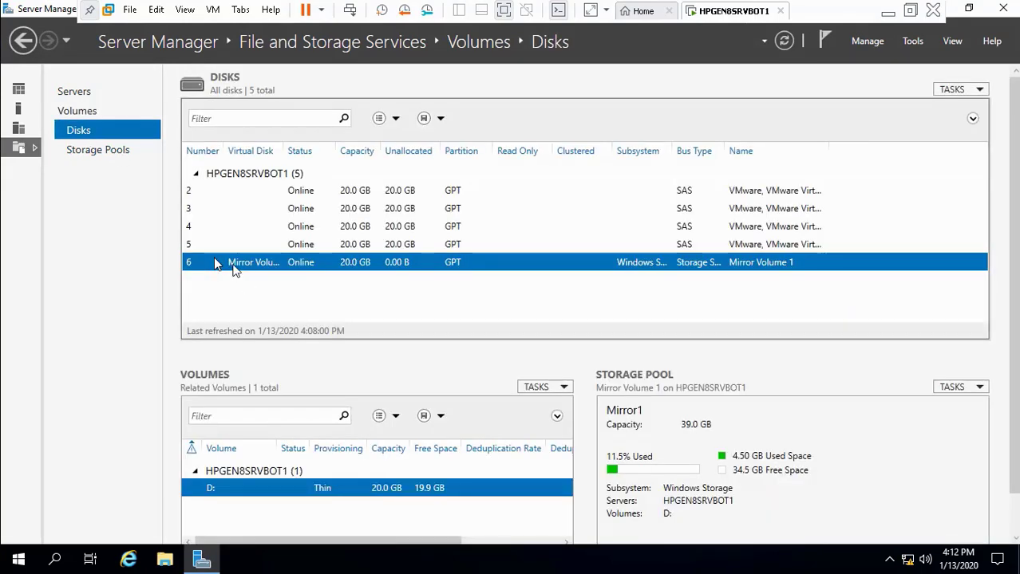
Step: Delete volume D: from Disk 6 and confirm the deletion
right_click(233, 264)
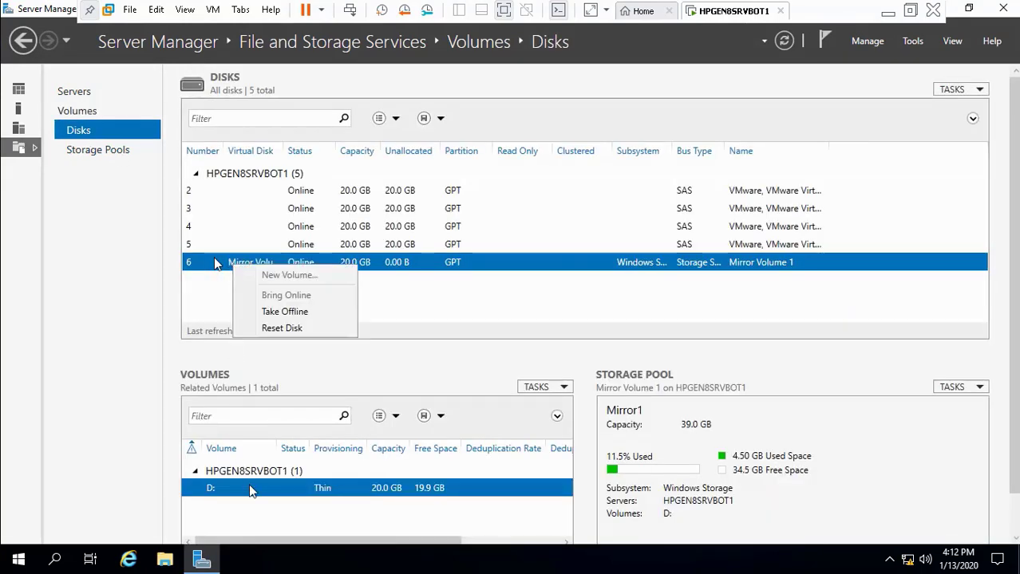
click(249, 491)
right_click(250, 492)
click(295, 441)
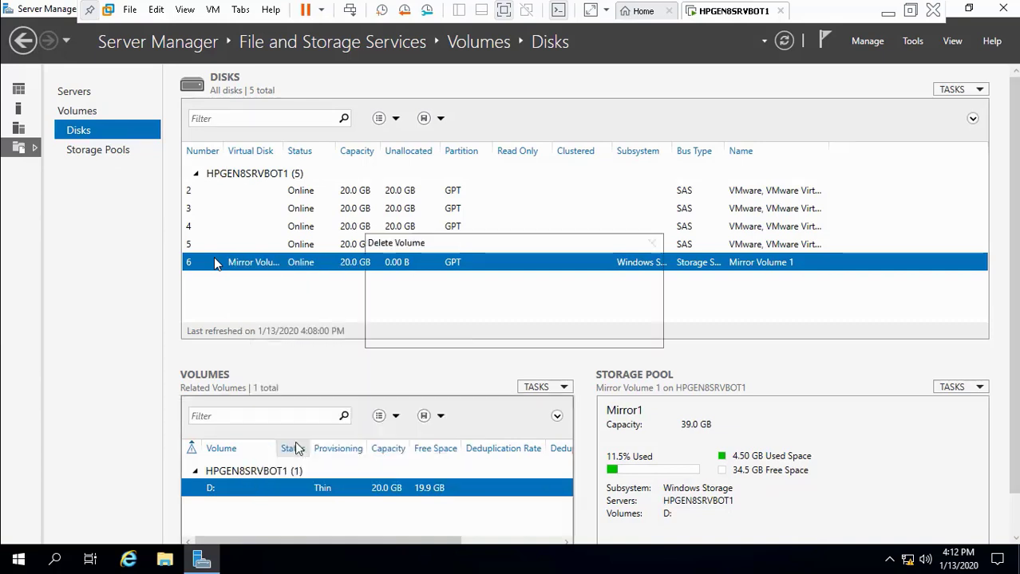
click(560, 334)
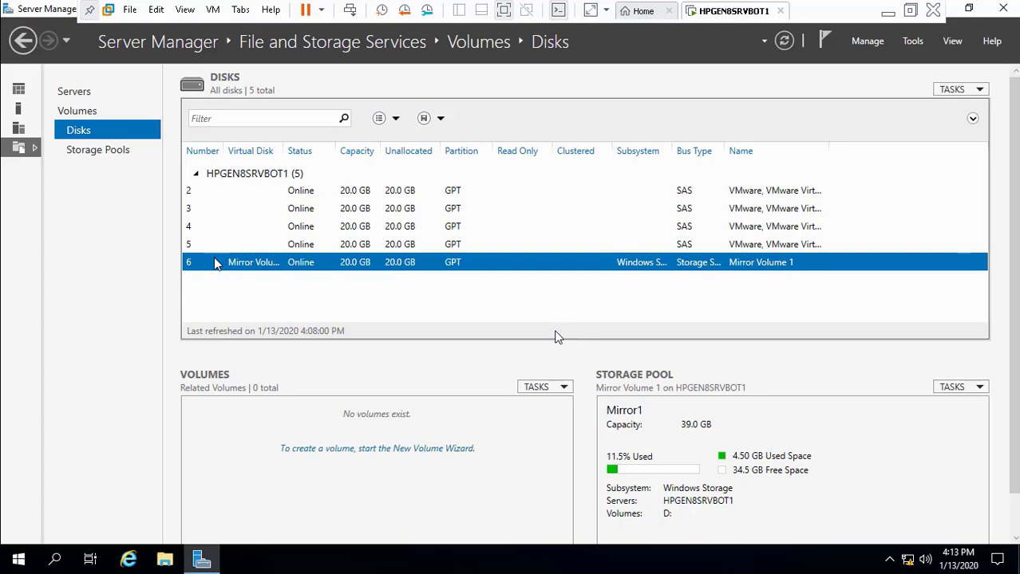
Step: Delete the Mirror Volume 1 virtual disk from the Mirror1 pool
click(107, 150)
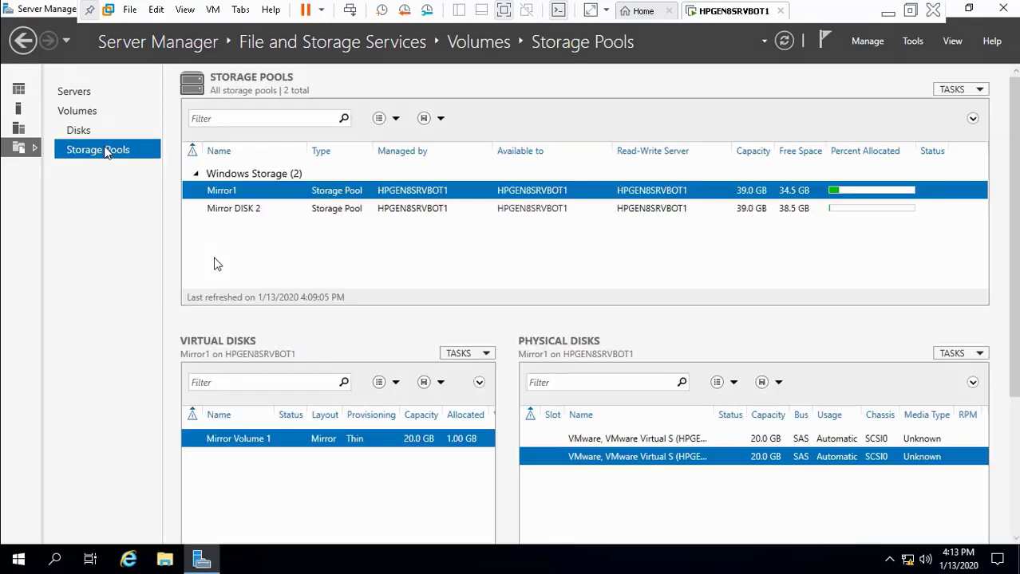
click(259, 209)
click(246, 192)
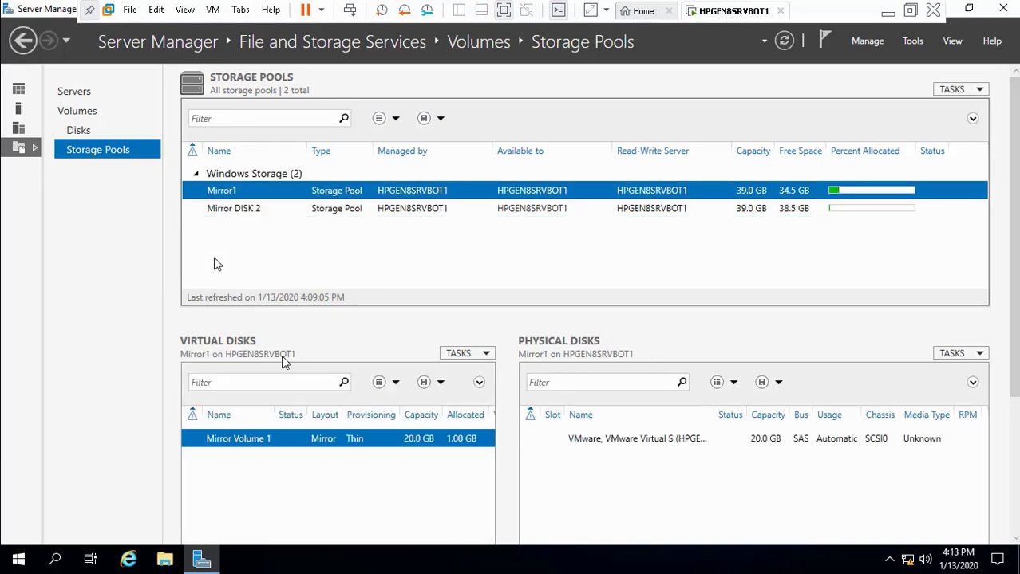
right_click(292, 439)
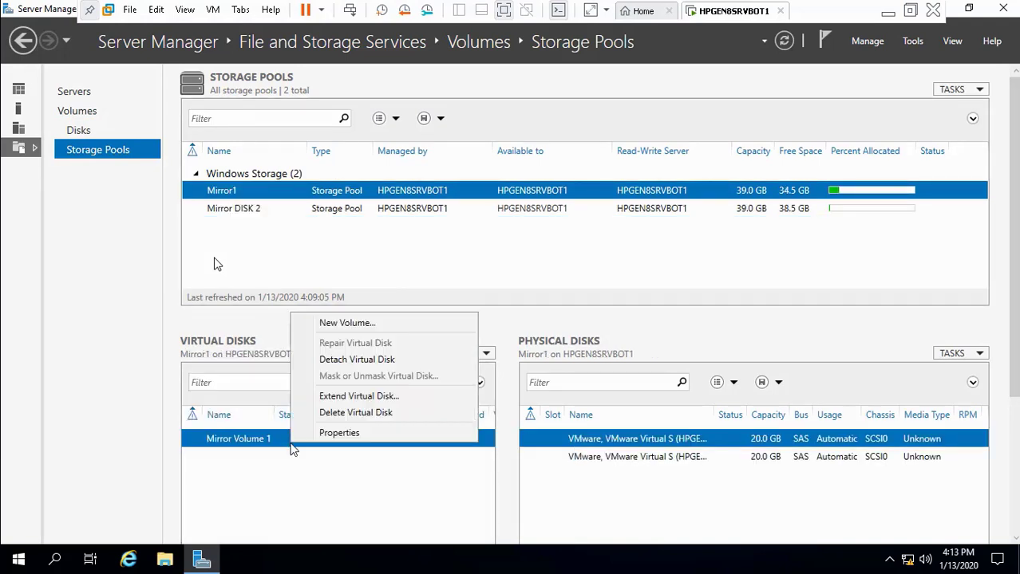
click(335, 415)
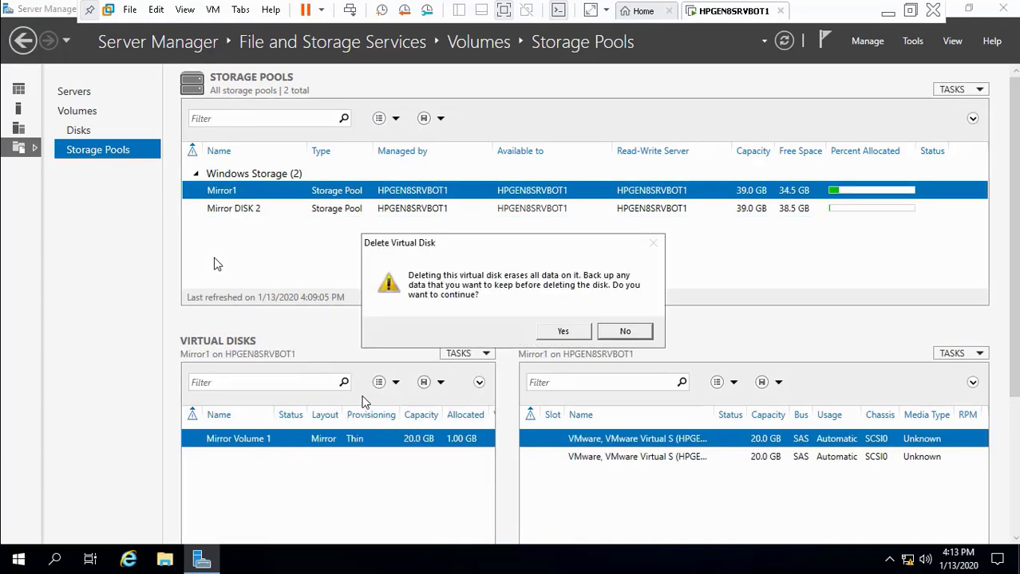
click(563, 332)
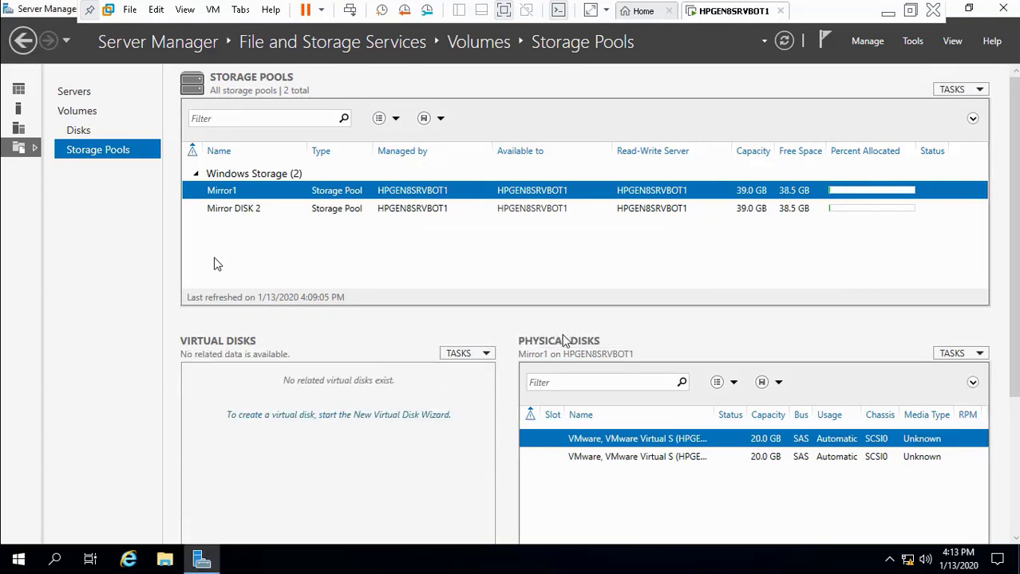
Step: Reselect the Mirror1 pool and open its Virtual Disks task options
click(532, 212)
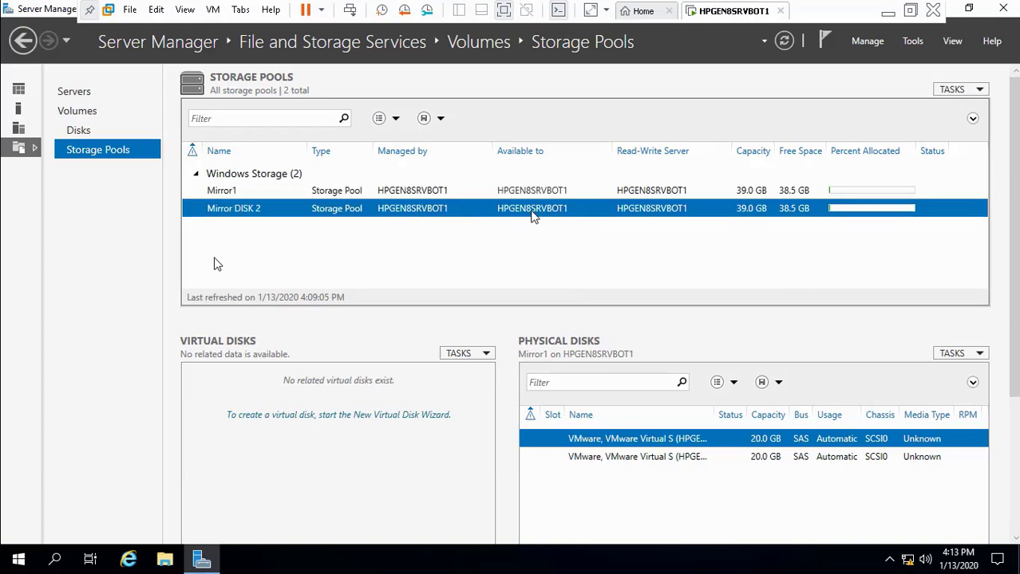
click(500, 191)
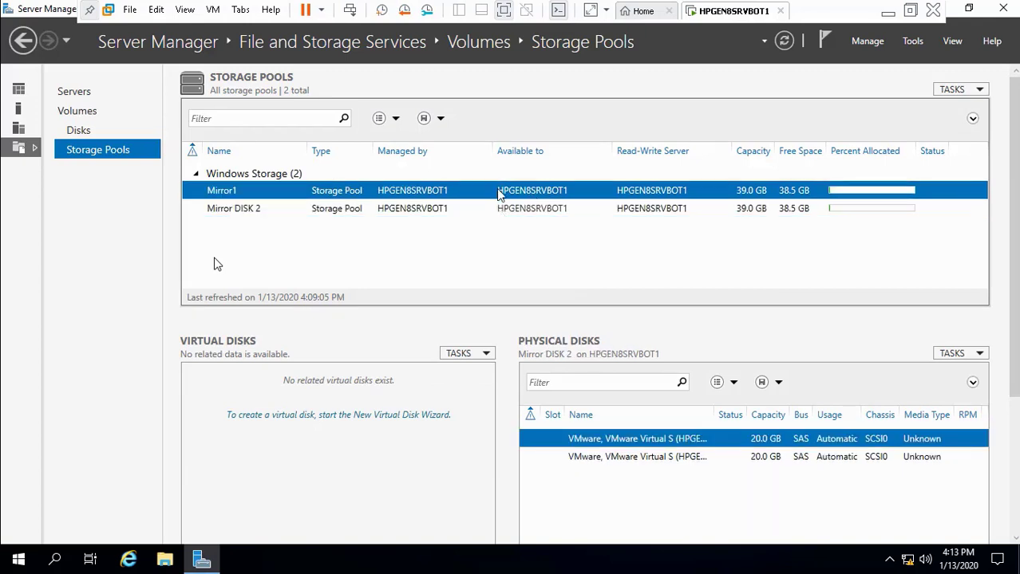
click(482, 354)
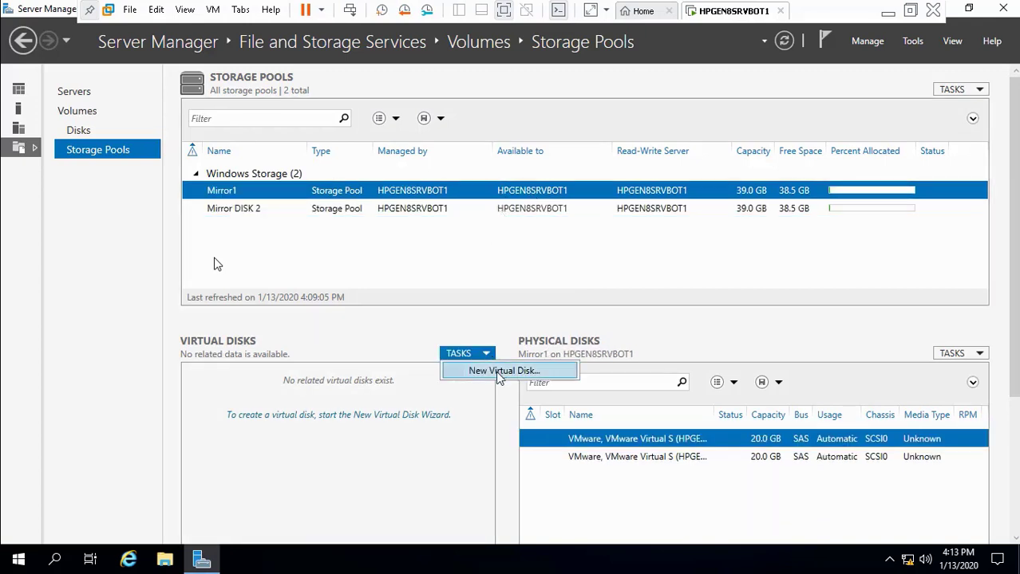
Step: Launch the New Virtual Disk wizard on the Mirror1 pool after one false start
click(497, 371)
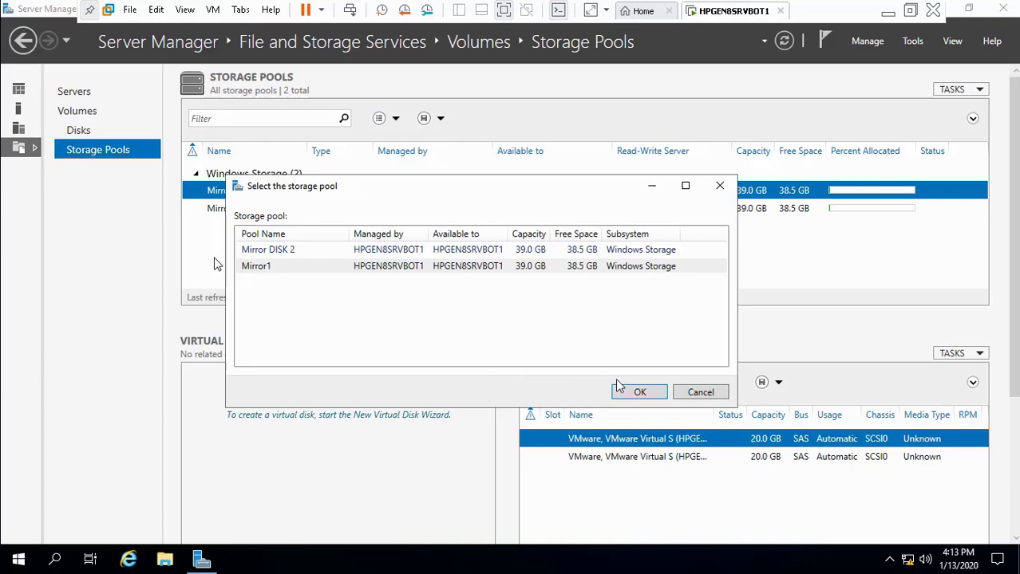
click(381, 268)
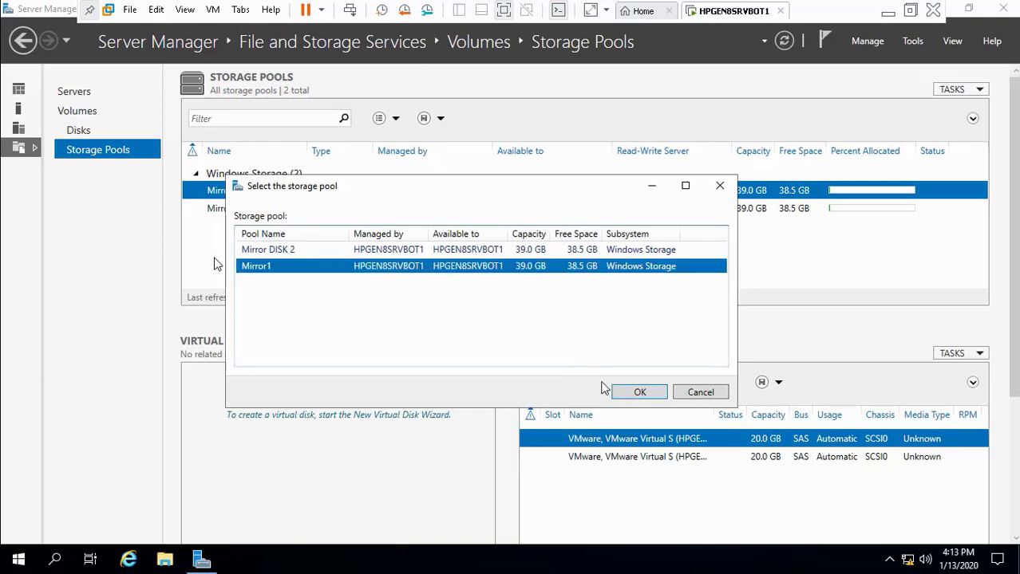
click(697, 392)
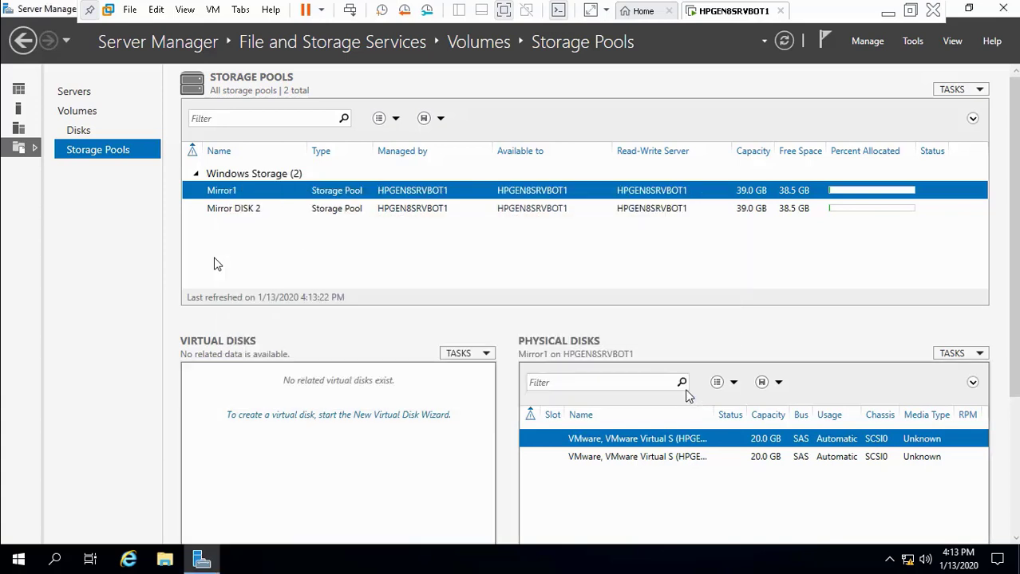
right_click(287, 192)
click(326, 219)
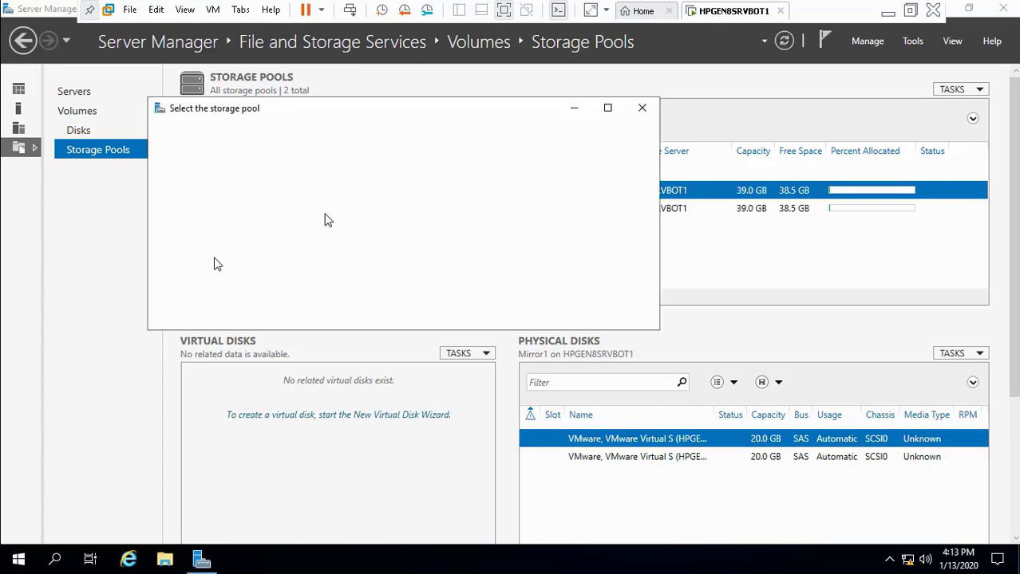
click(562, 314)
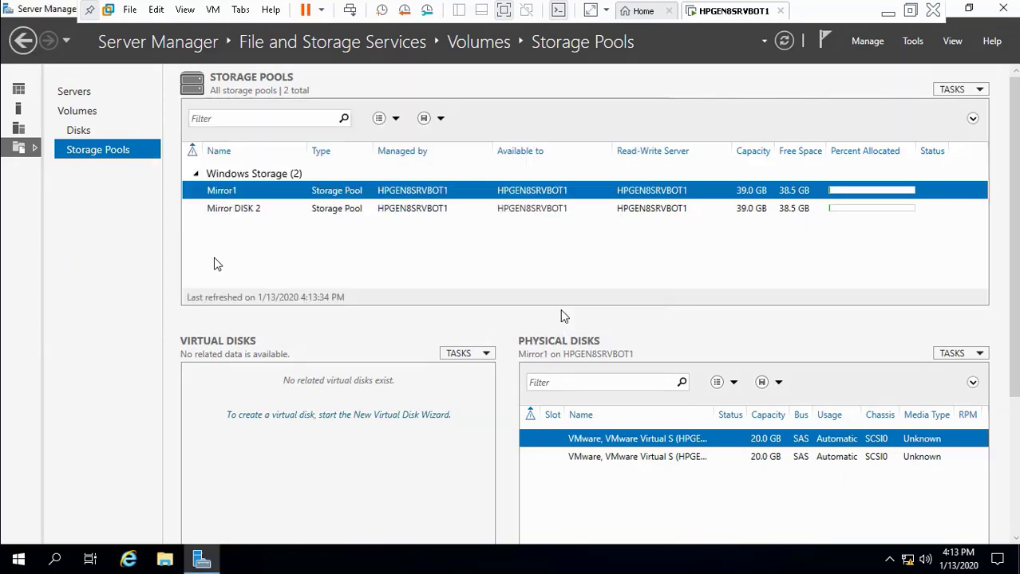
click(427, 444)
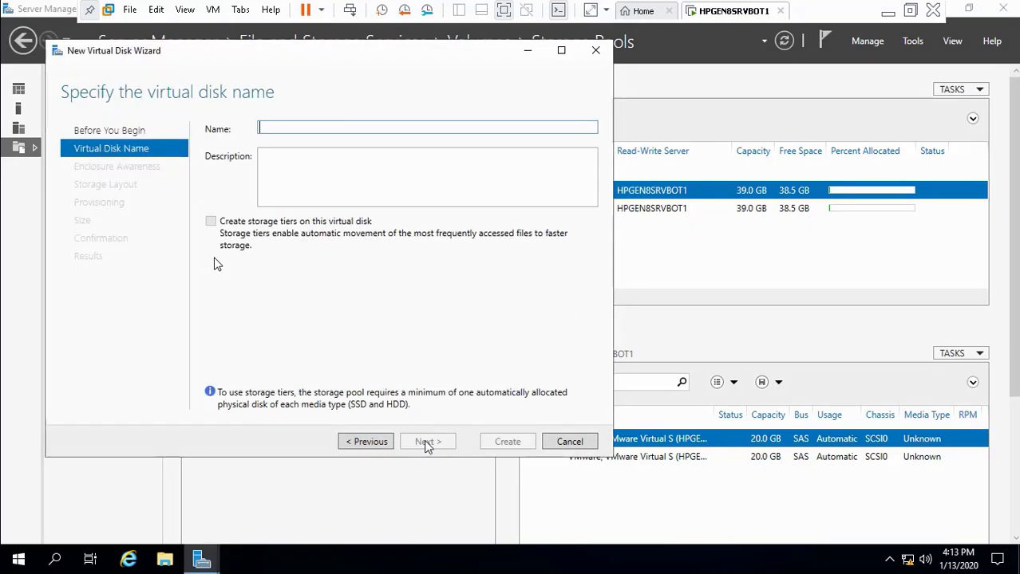
Step: Name the disk 'Mirror disk1' with Mirror layout, thin provisioning and a 40 GB size
text(M)
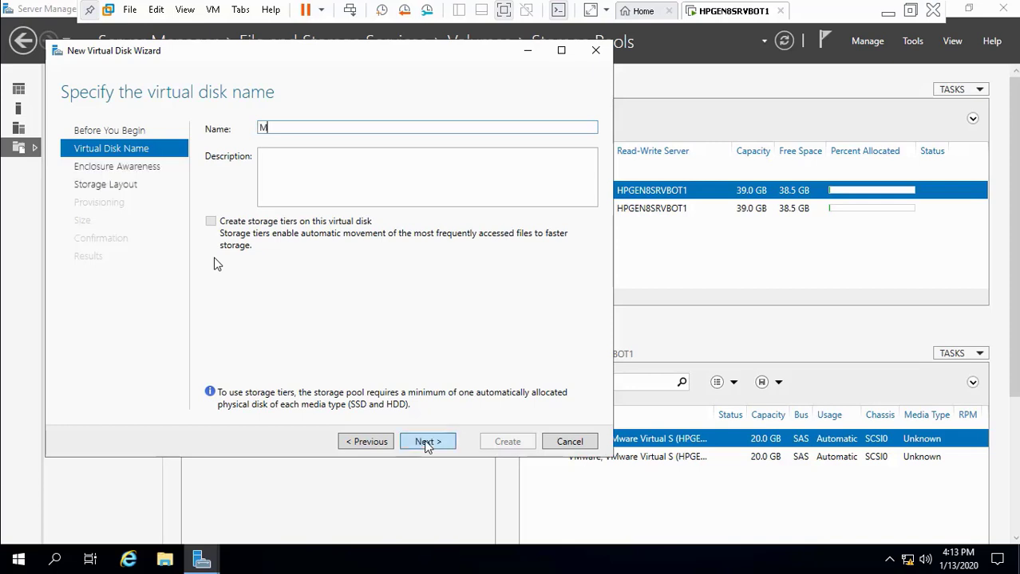
text(irror disk1)
click(427, 443)
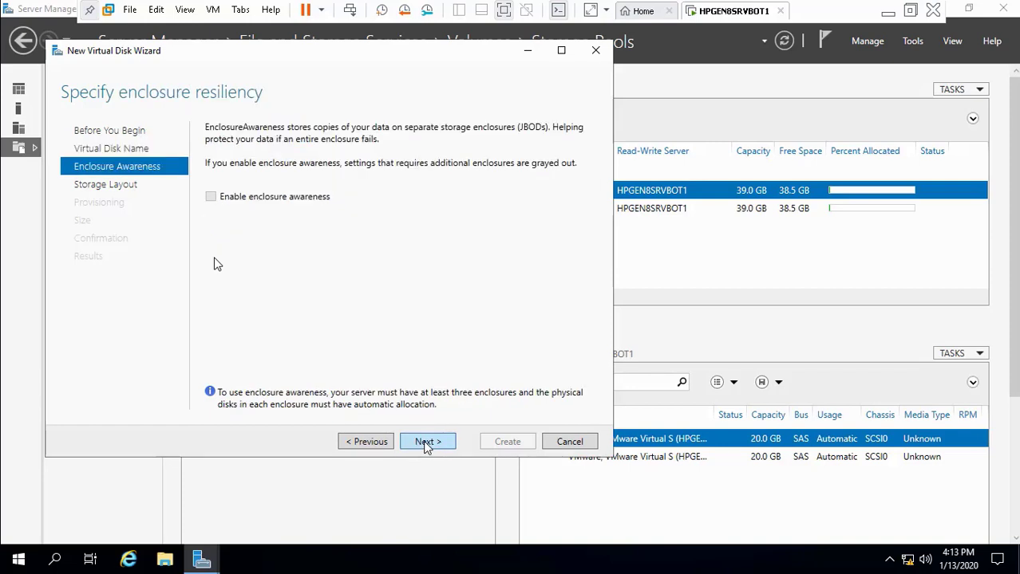
click(426, 443)
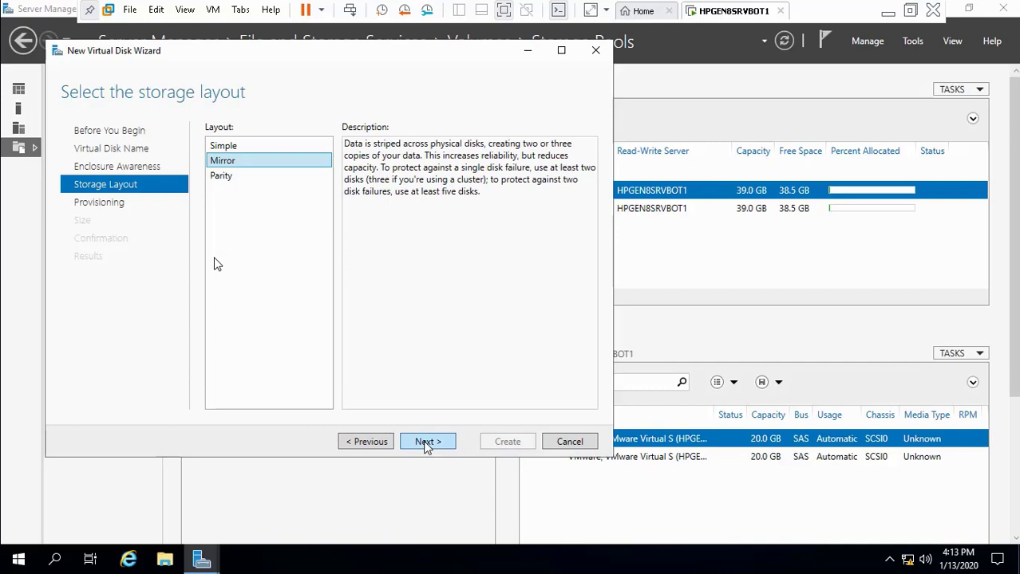
click(425, 443)
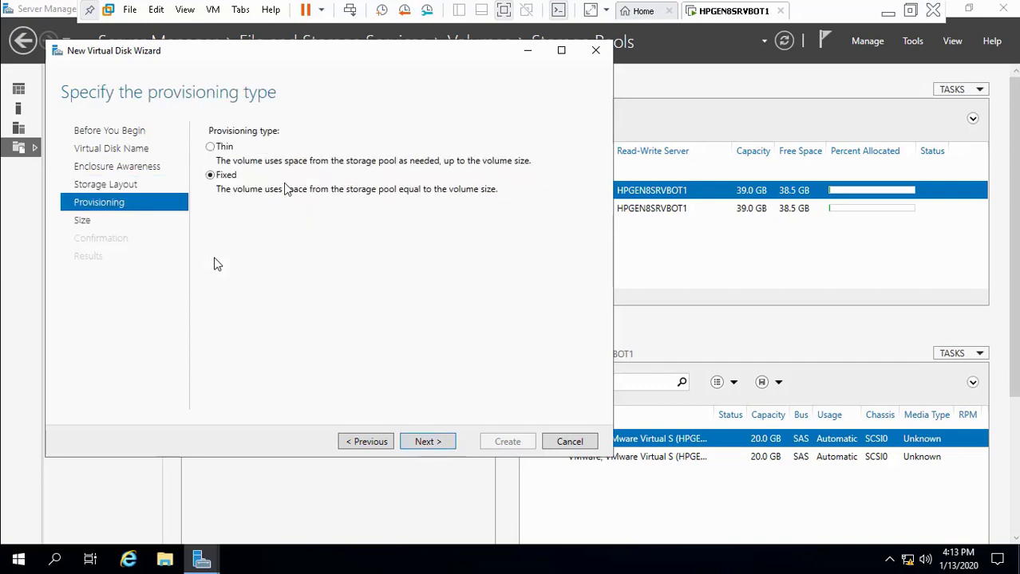
click(221, 150)
click(430, 444)
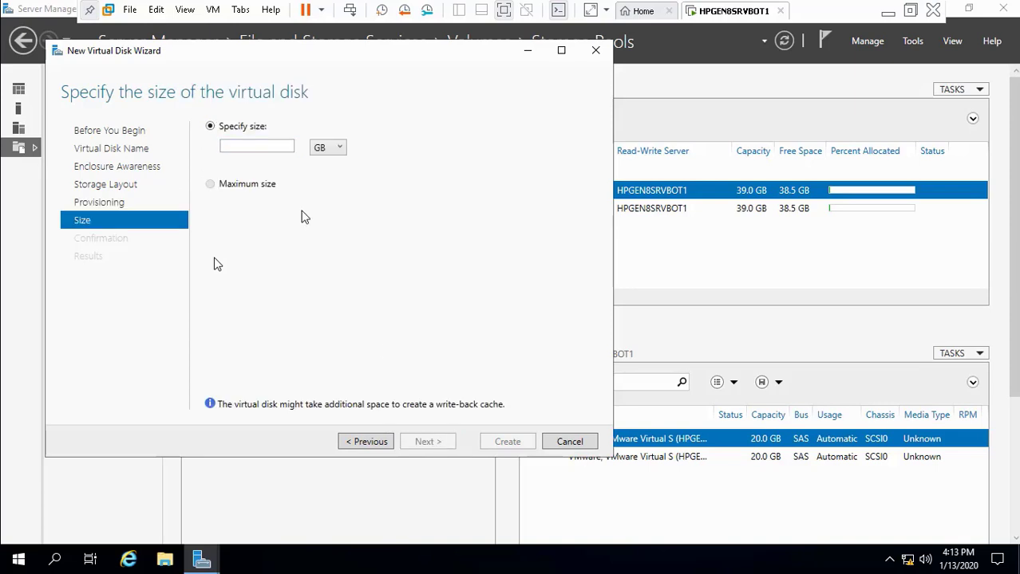
click(264, 147)
text(40)
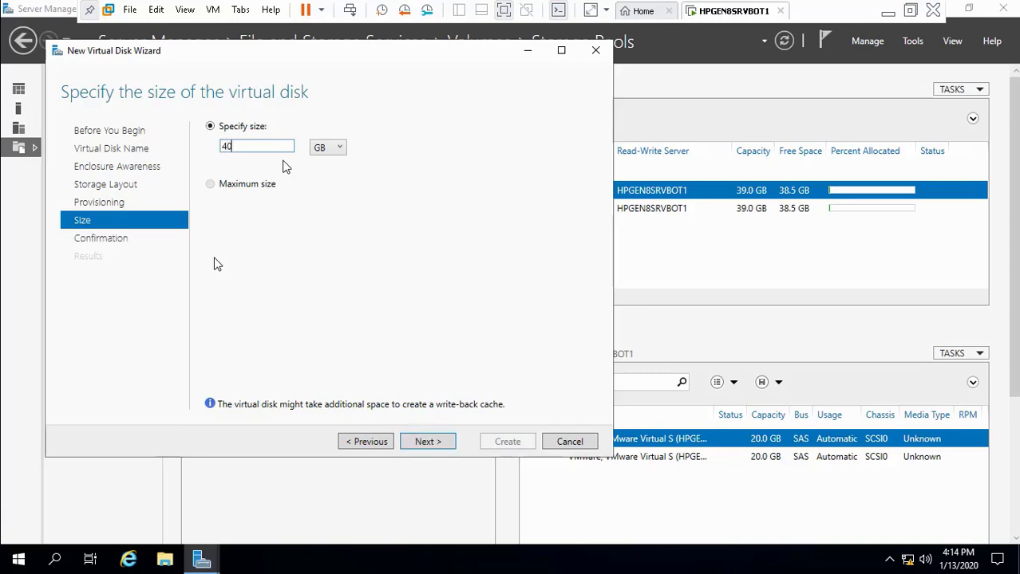
click(429, 450)
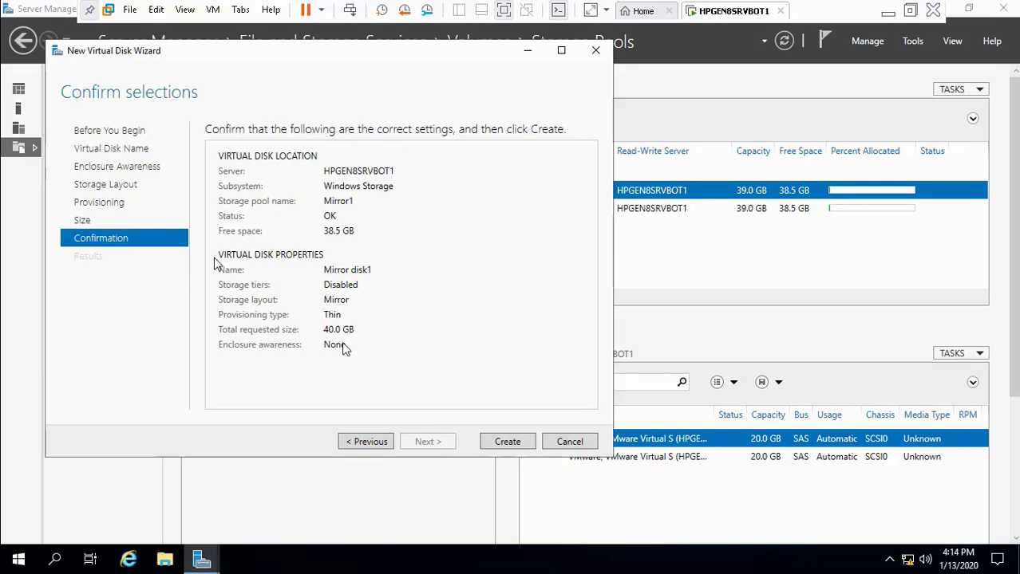
Step: Go back, change the size to 36 GB, and create the virtual disk
click(367, 445)
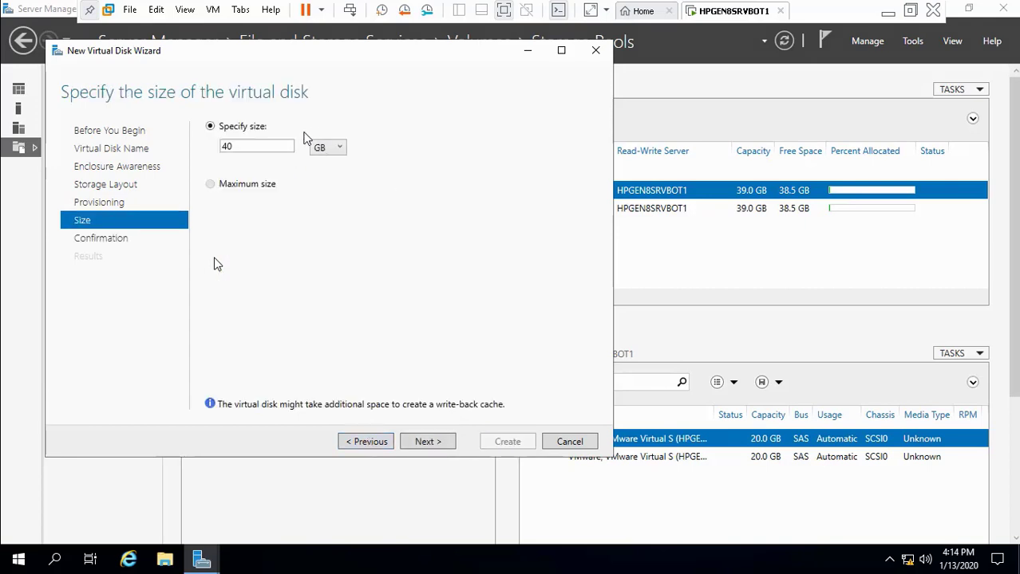
double_click(273, 146)
key(BackSpace)
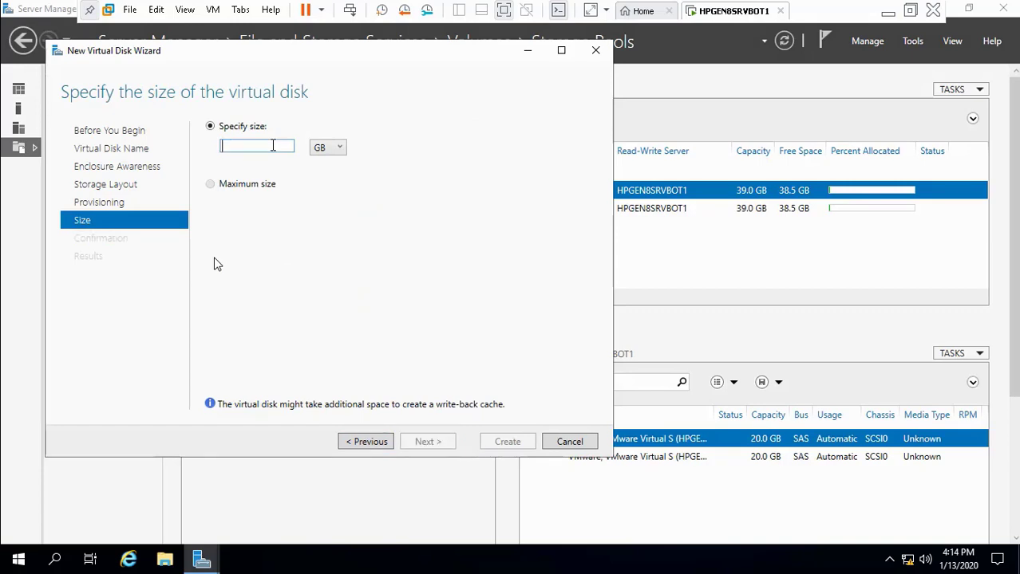
text(37)
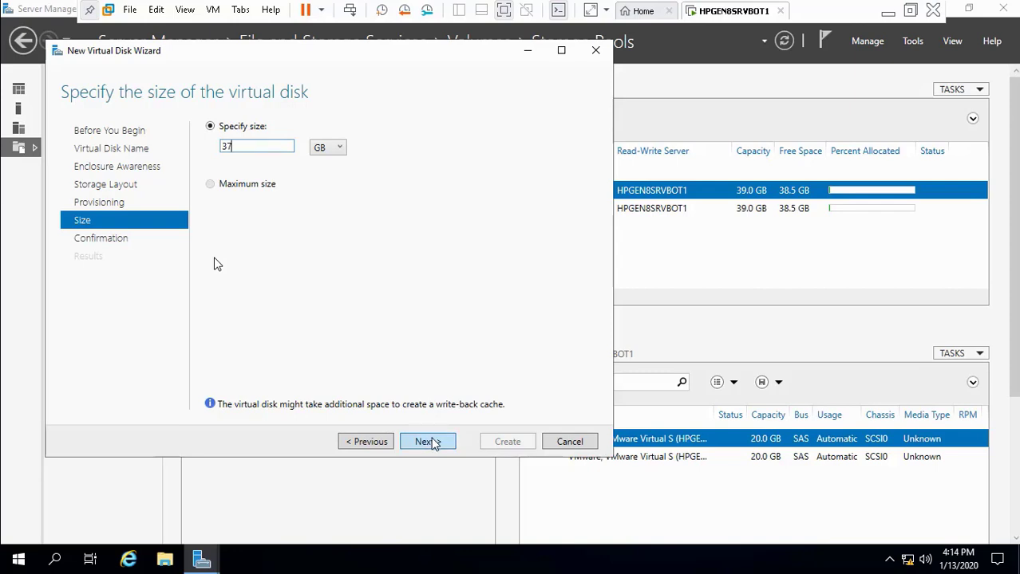
key(BackSpace)
text(6)
click(429, 441)
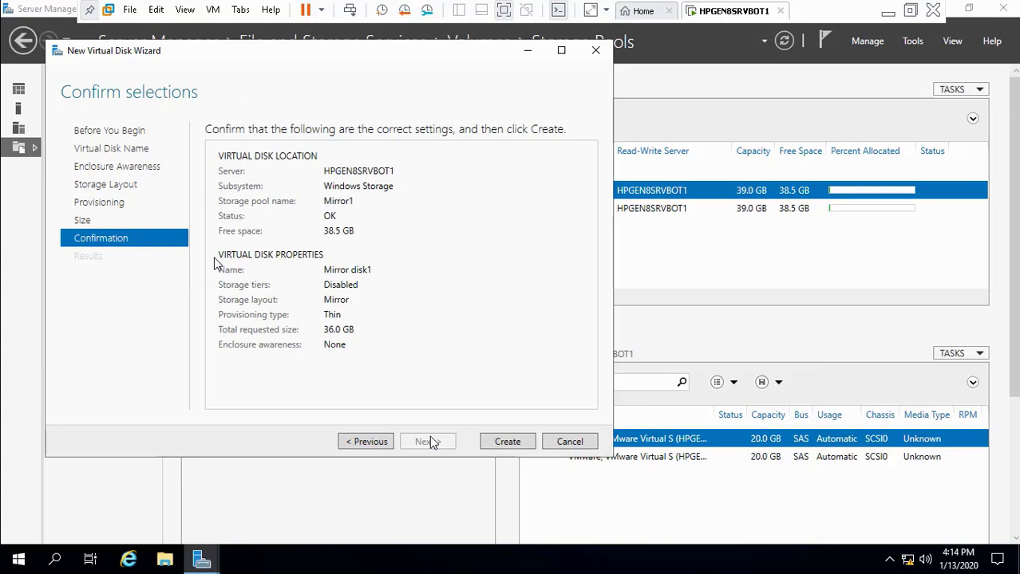
click(508, 444)
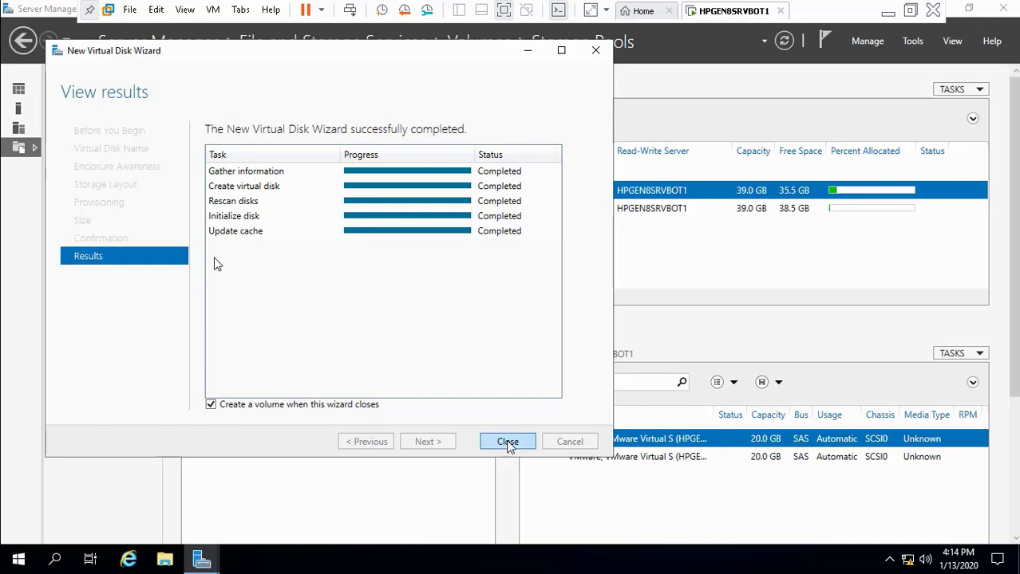
Step: Create NTFS volume D: on Disk 6 using Mirror disk1's full 36.0 GB
click(508, 443)
click(448, 462)
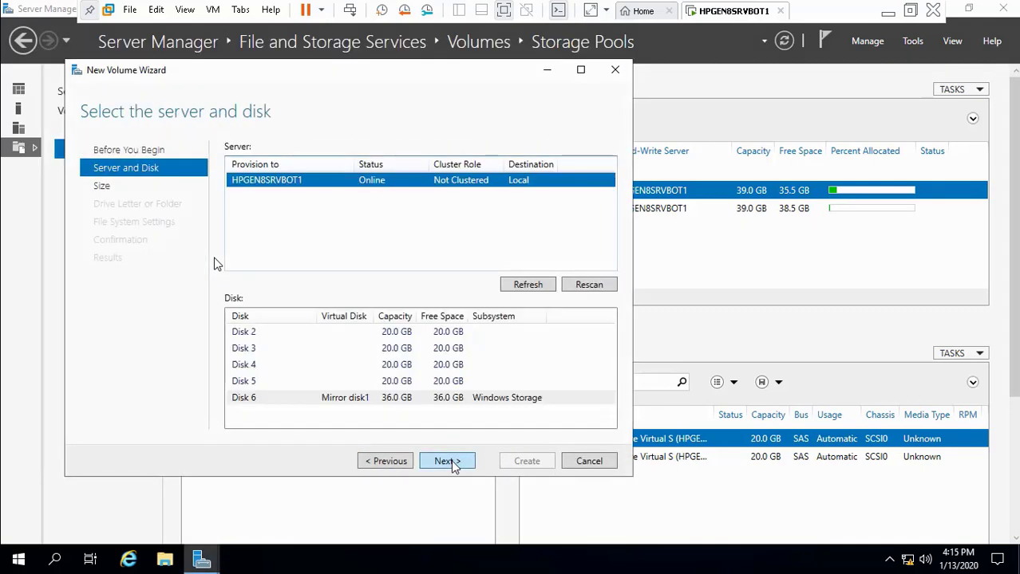
click(341, 399)
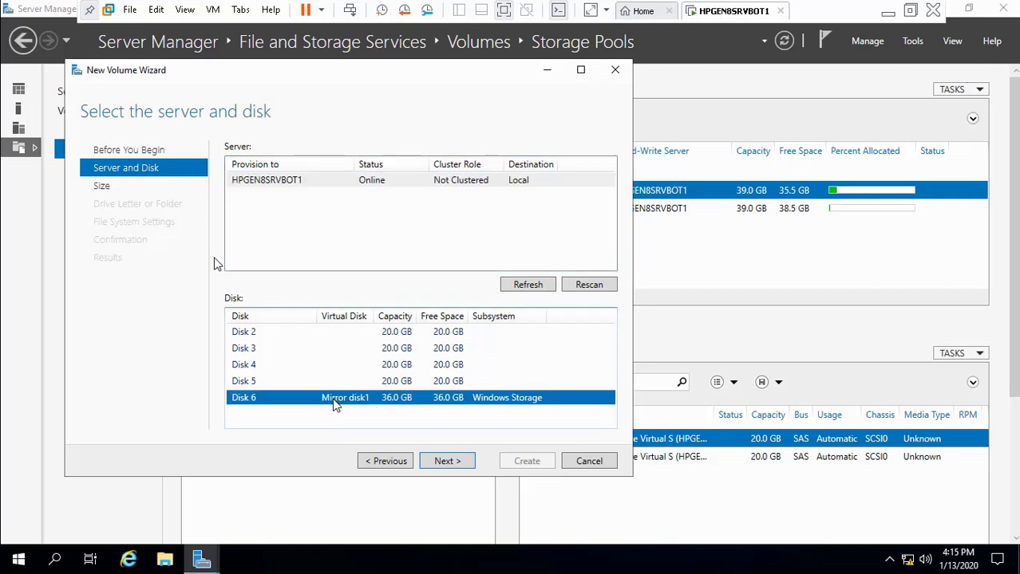
click(449, 462)
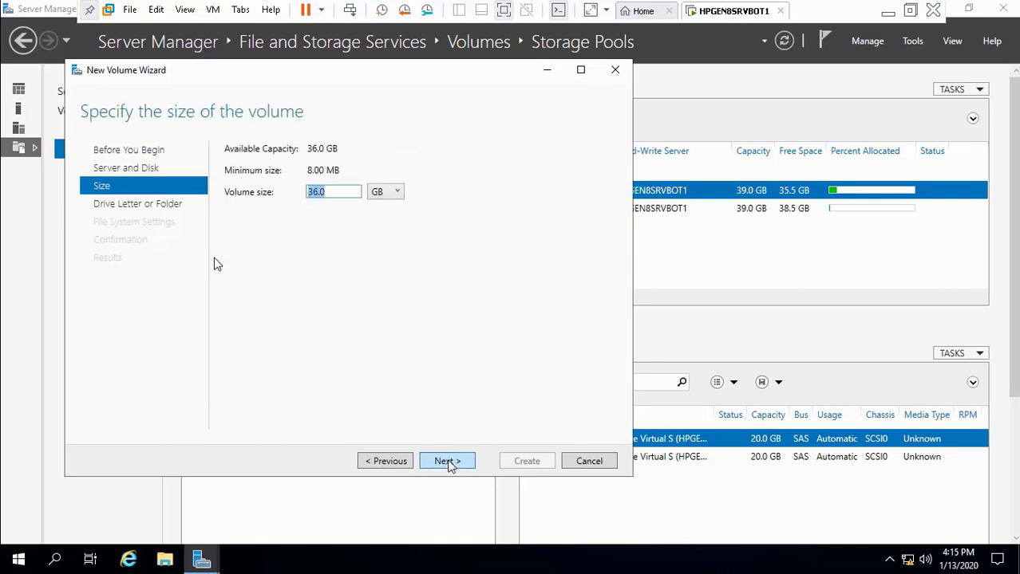
click(448, 462)
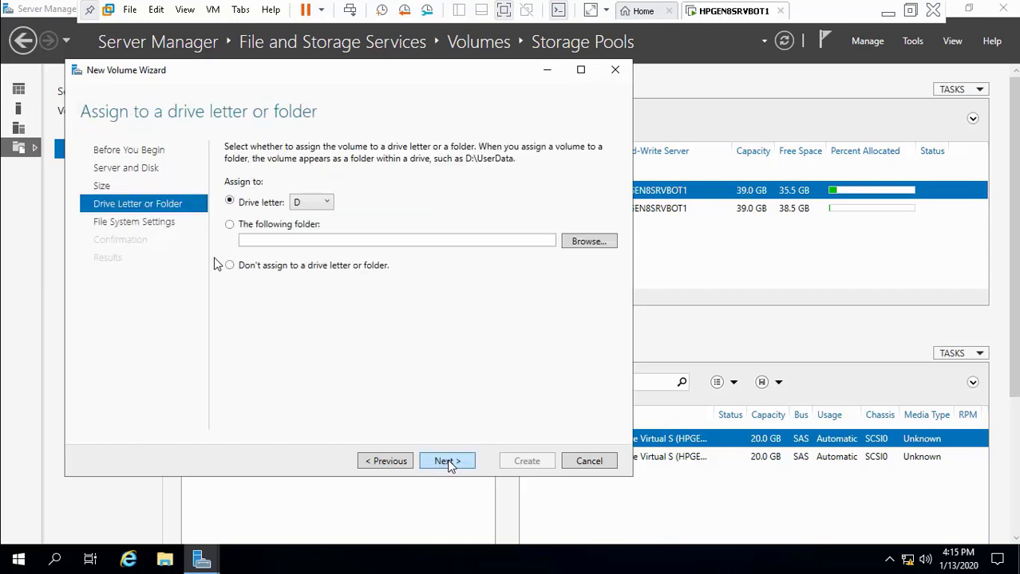
click(449, 462)
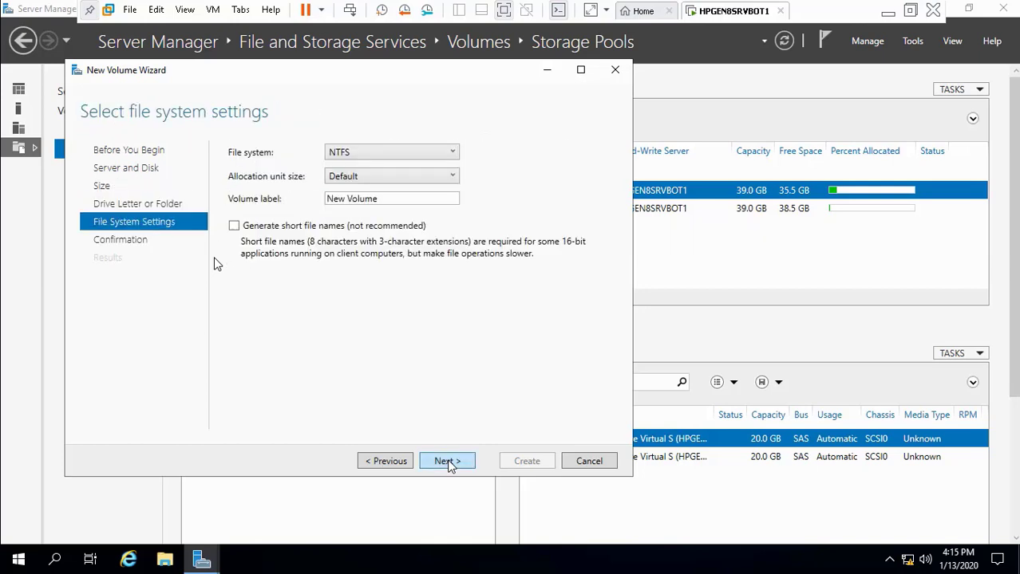
click(449, 462)
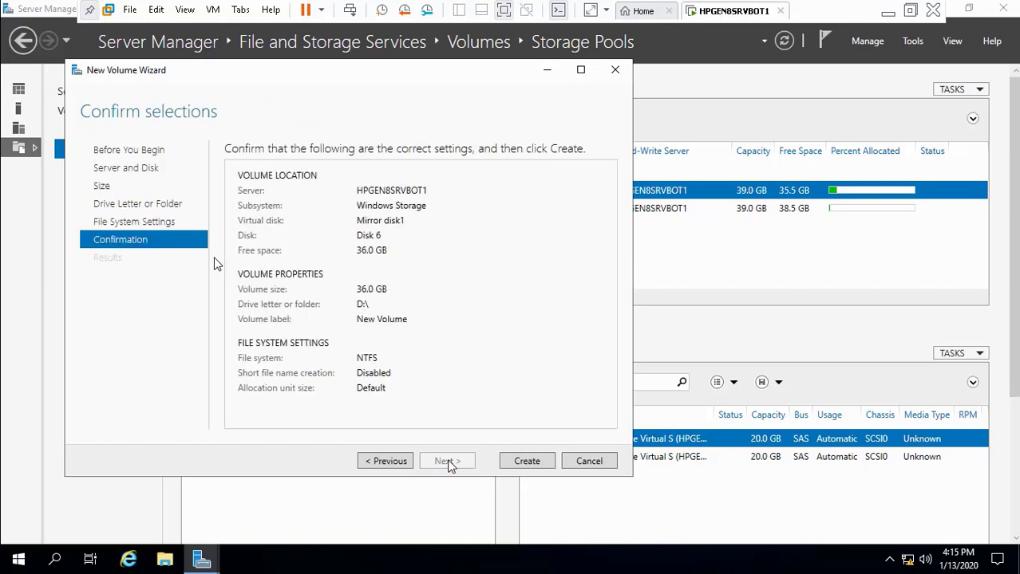
click(526, 462)
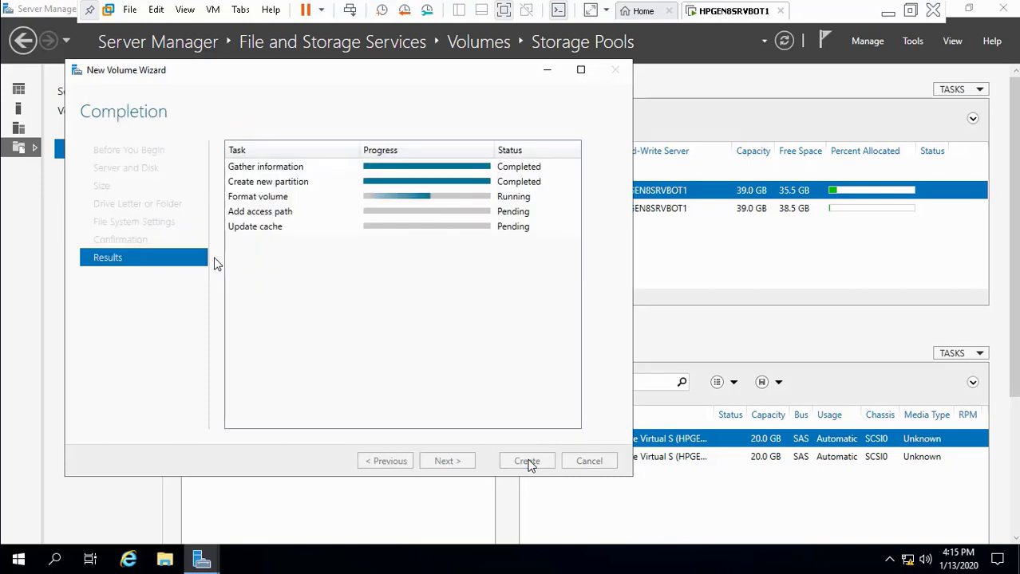
click(526, 462)
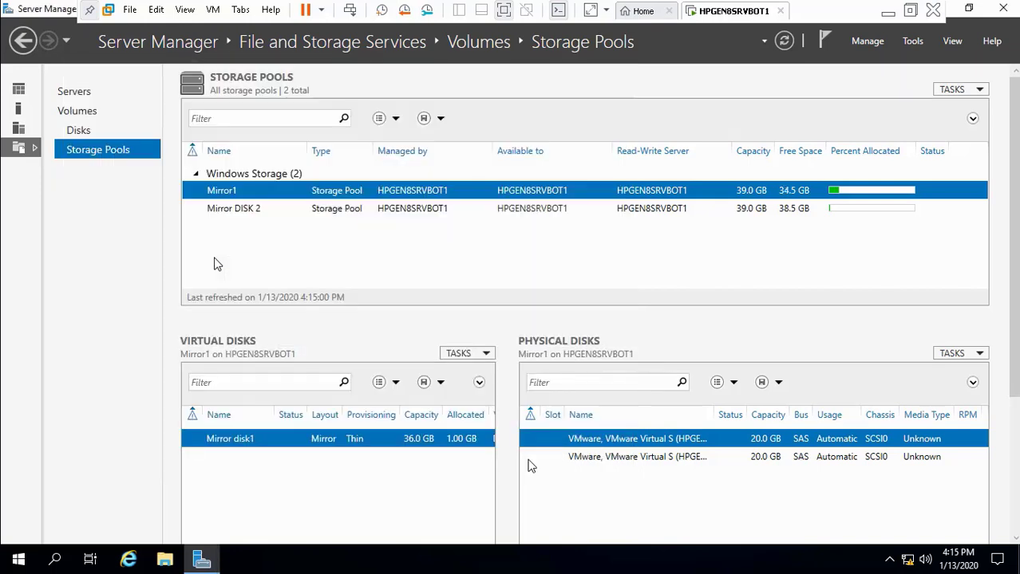
Step: Start a new virtual disk in Mirror DISK 2 named 'Mirror Disk 2', reusing the name as description
click(292, 211)
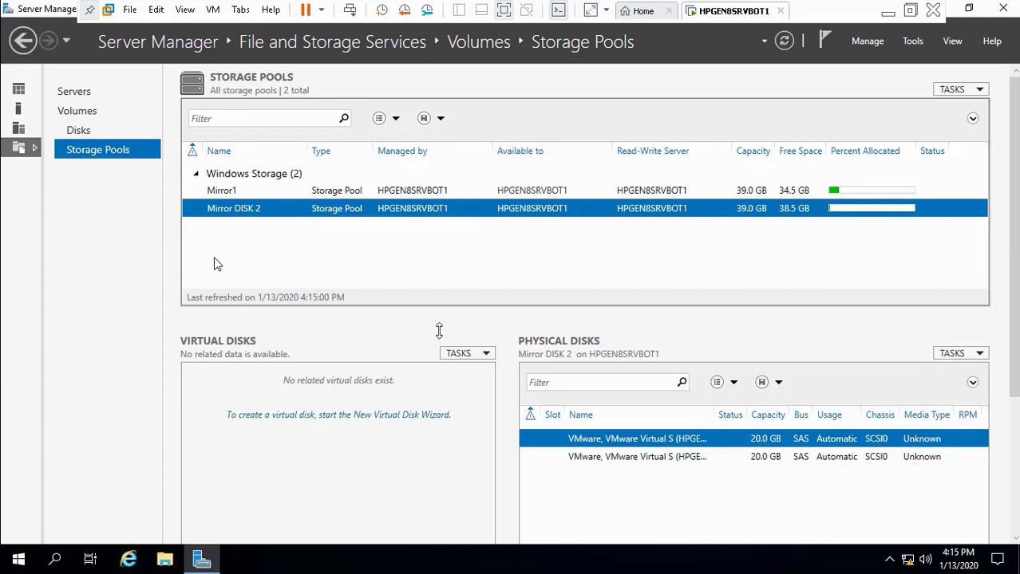
click(487, 357)
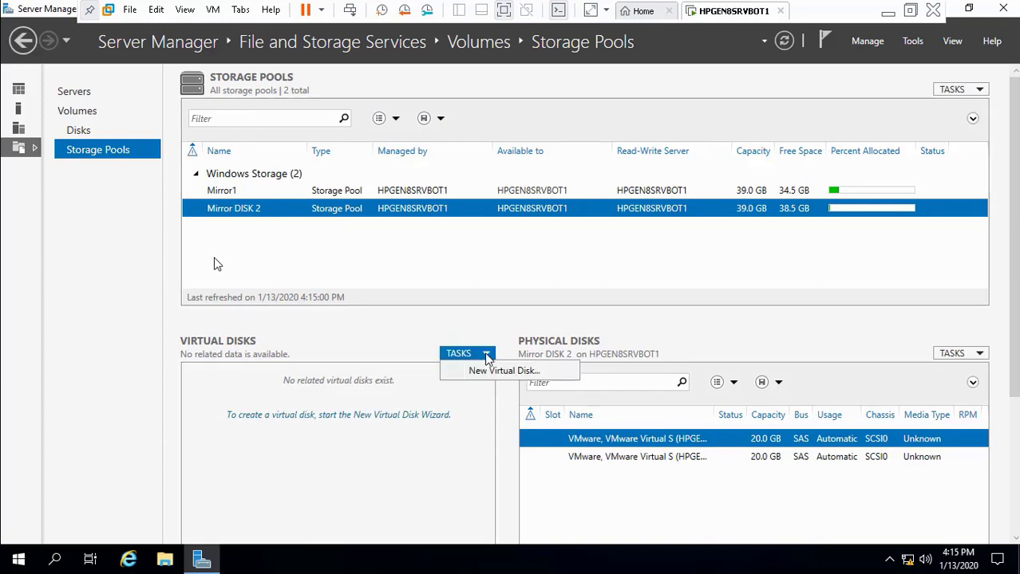
click(494, 371)
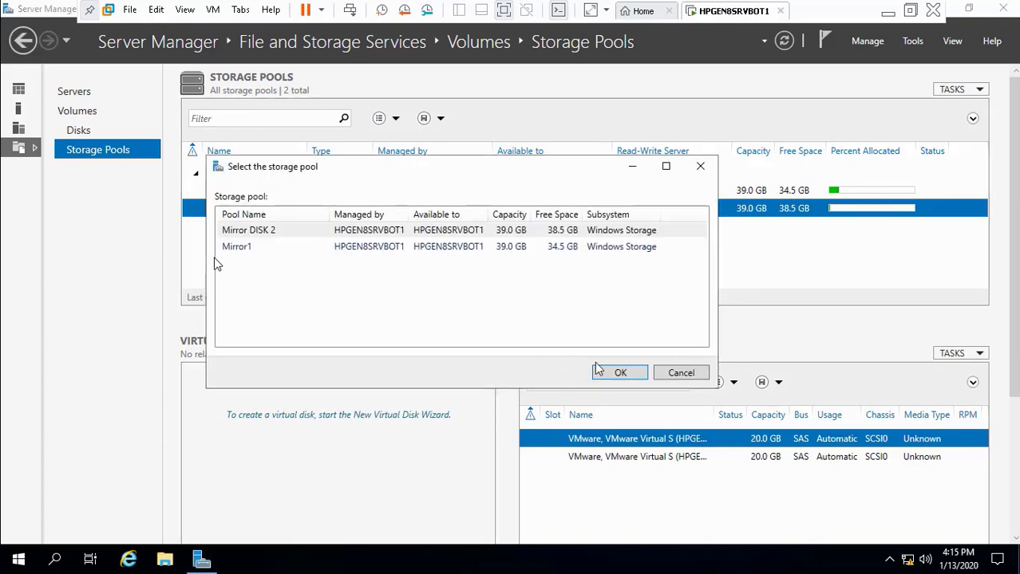
click(618, 373)
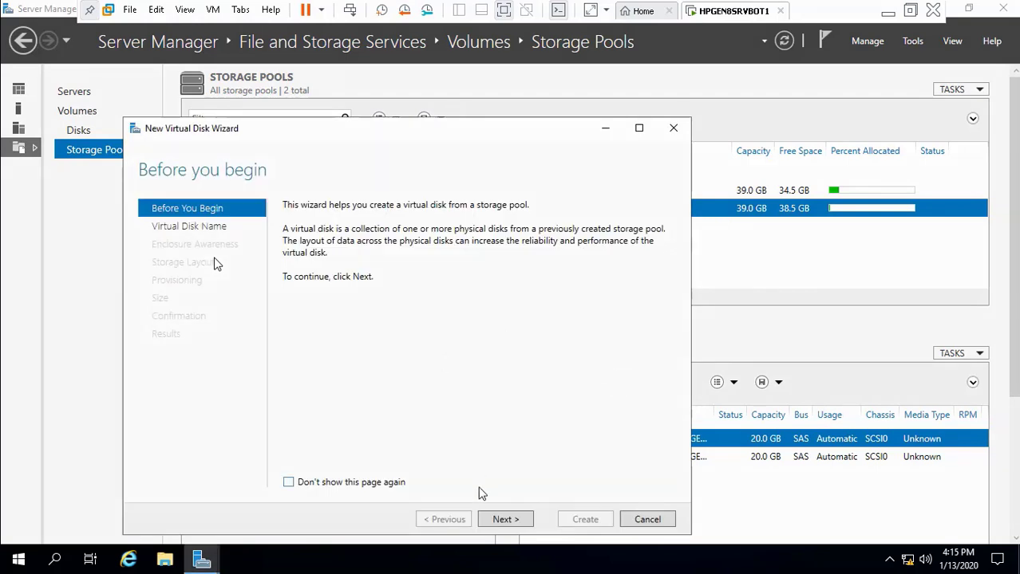
click(500, 520)
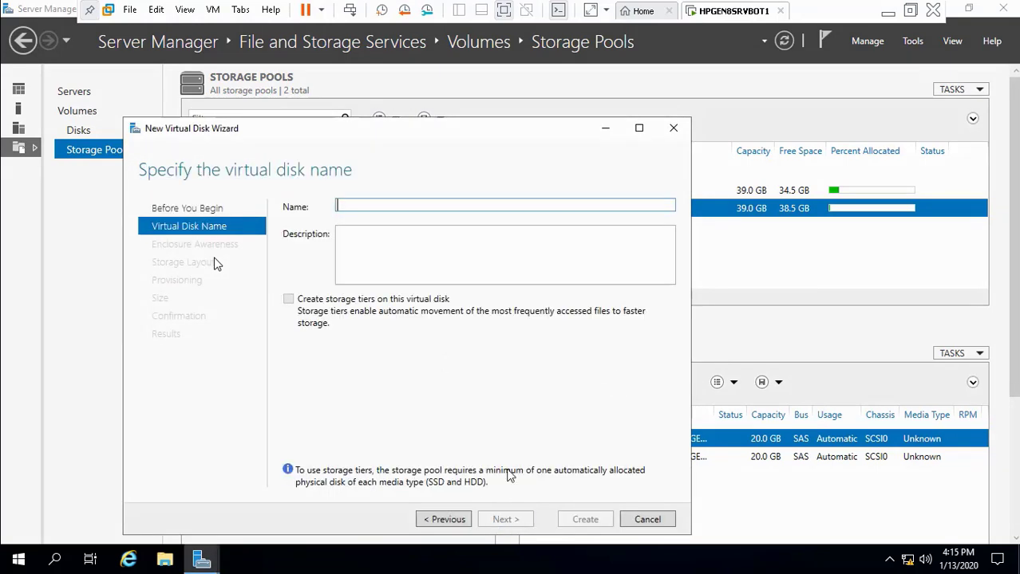
text(Mirr)
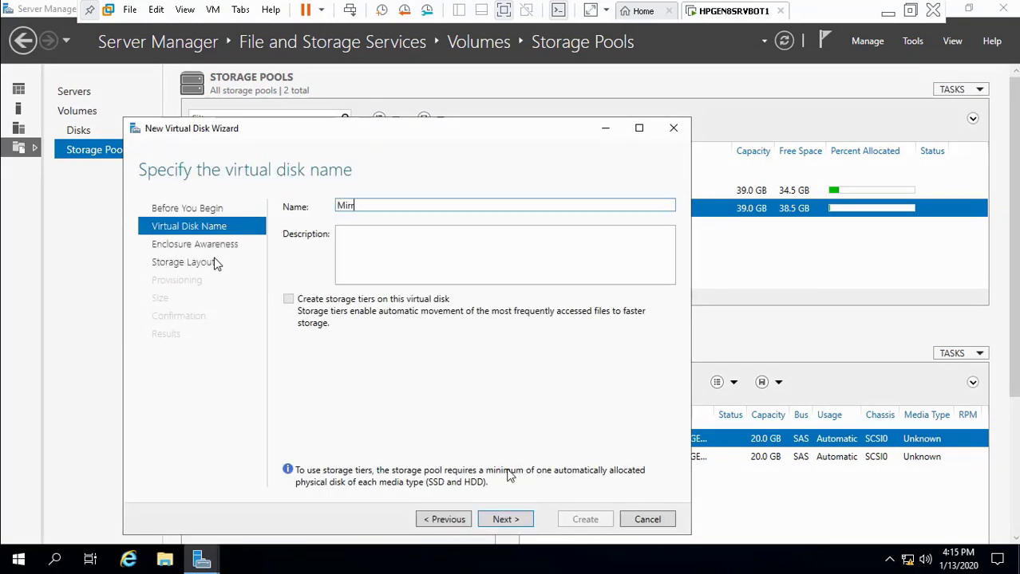
text(or Disk 2)
drag(389, 205, 317, 201)
key(ctrl+c)
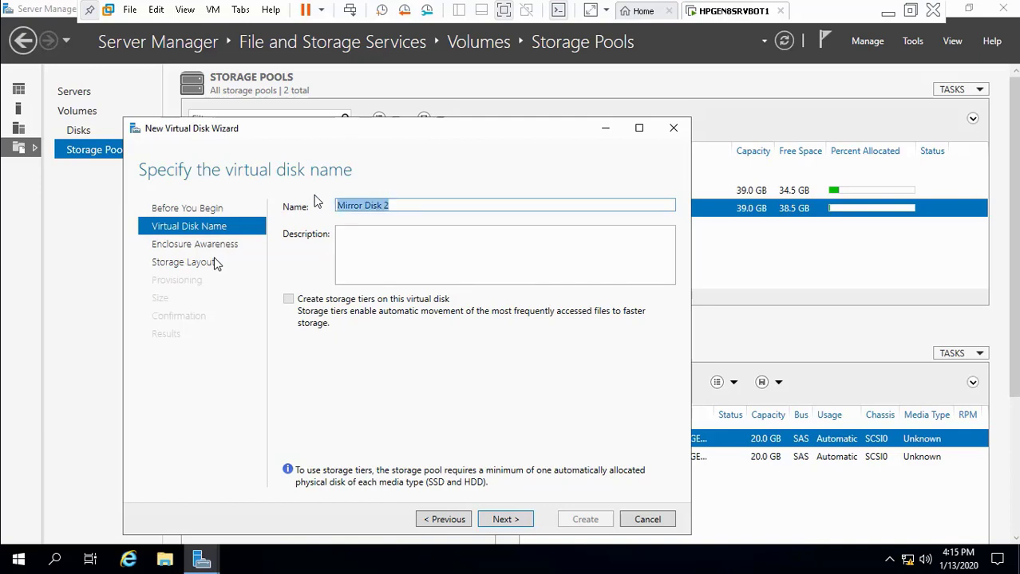
click(348, 235)
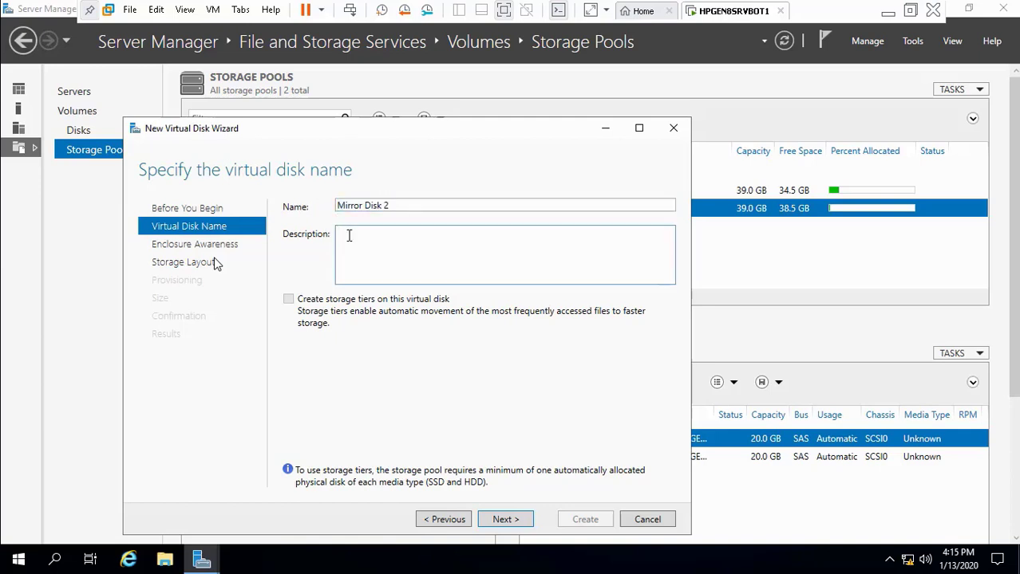
key(ctrl+v)
Step: Choose Mirror layout, thin provisioning and 36 GB size, then create the disk
click(506, 520)
click(505, 519)
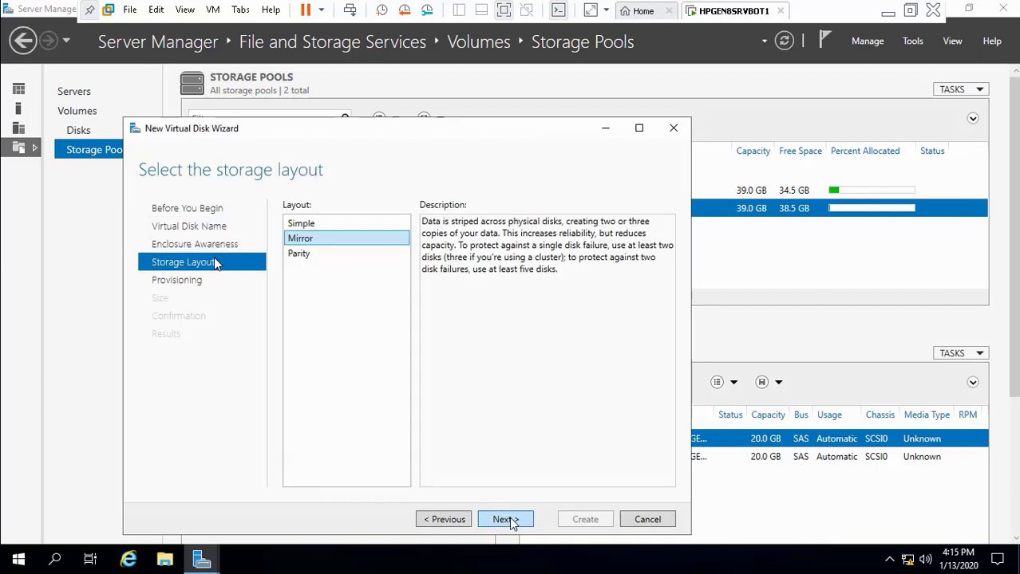
click(508, 520)
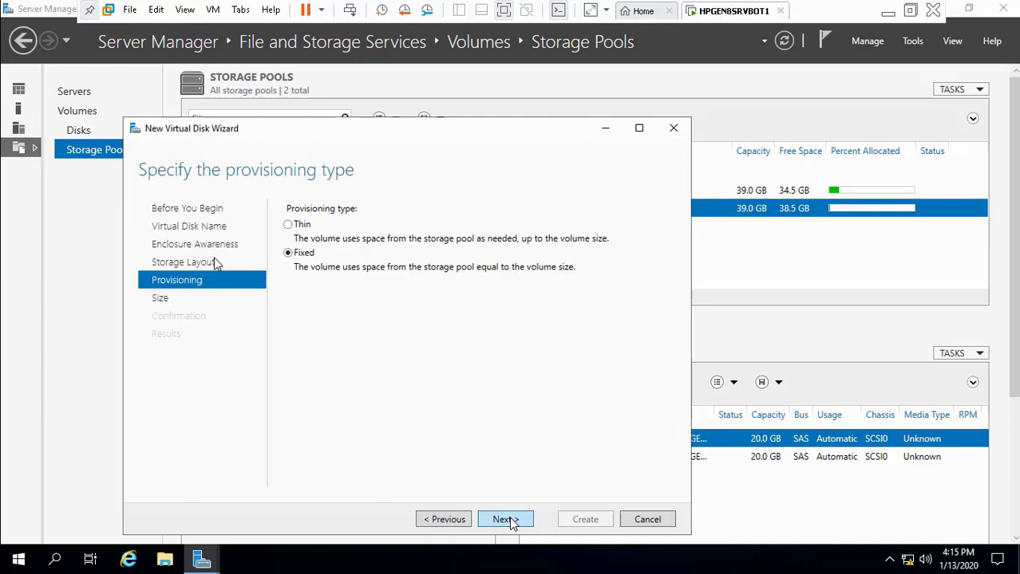
click(300, 225)
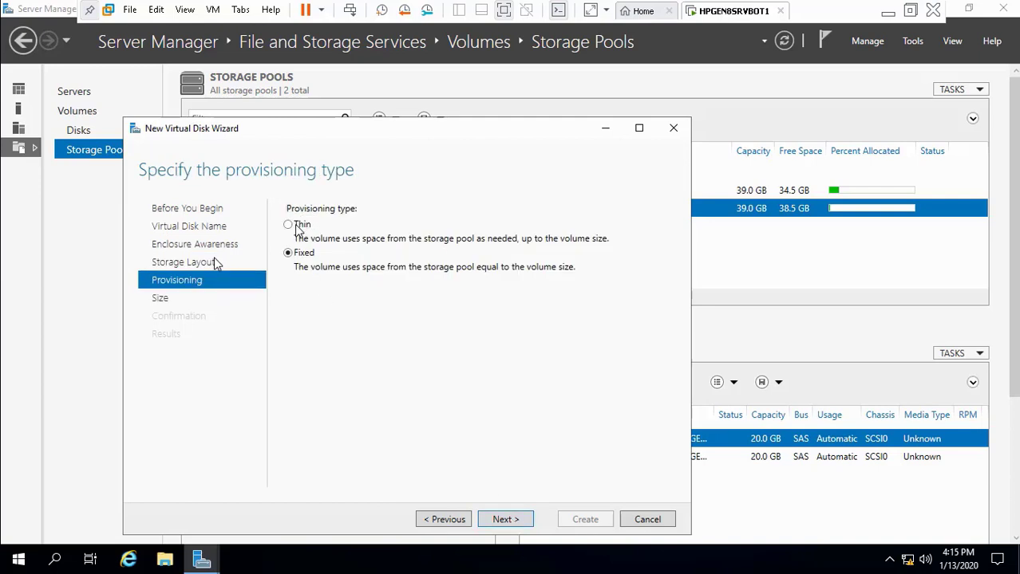
click(500, 520)
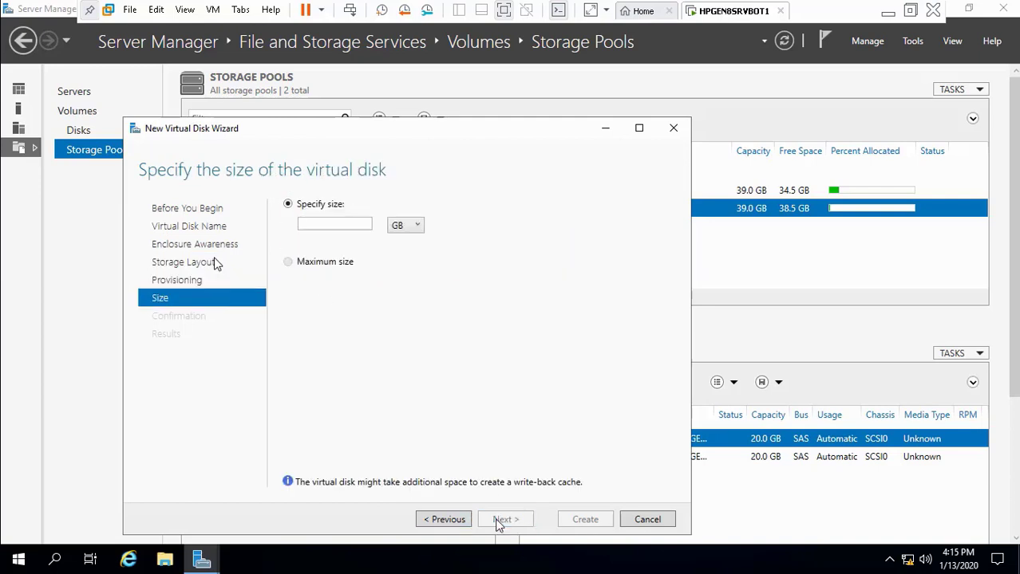
click(326, 223)
text(36)
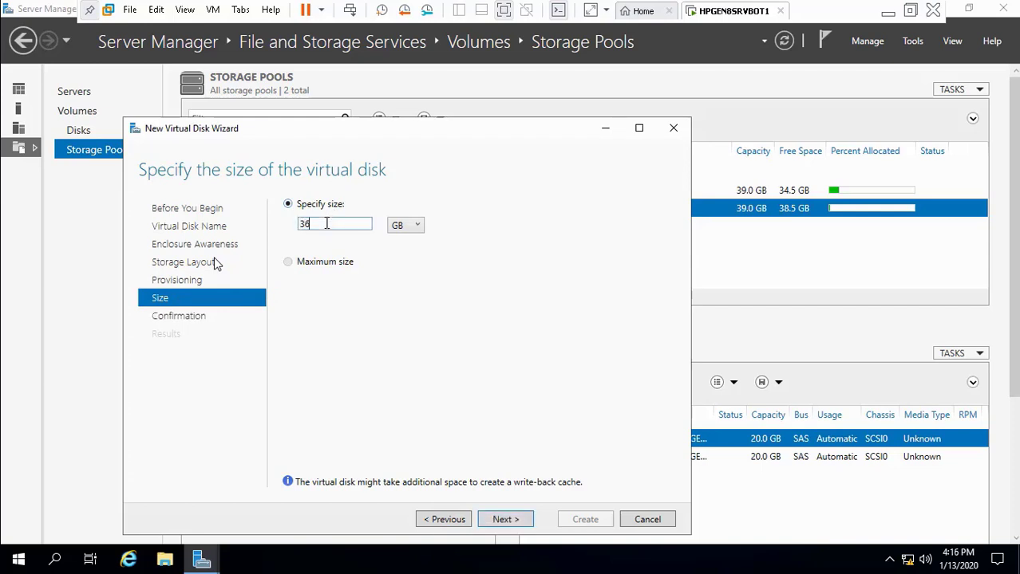
click(506, 520)
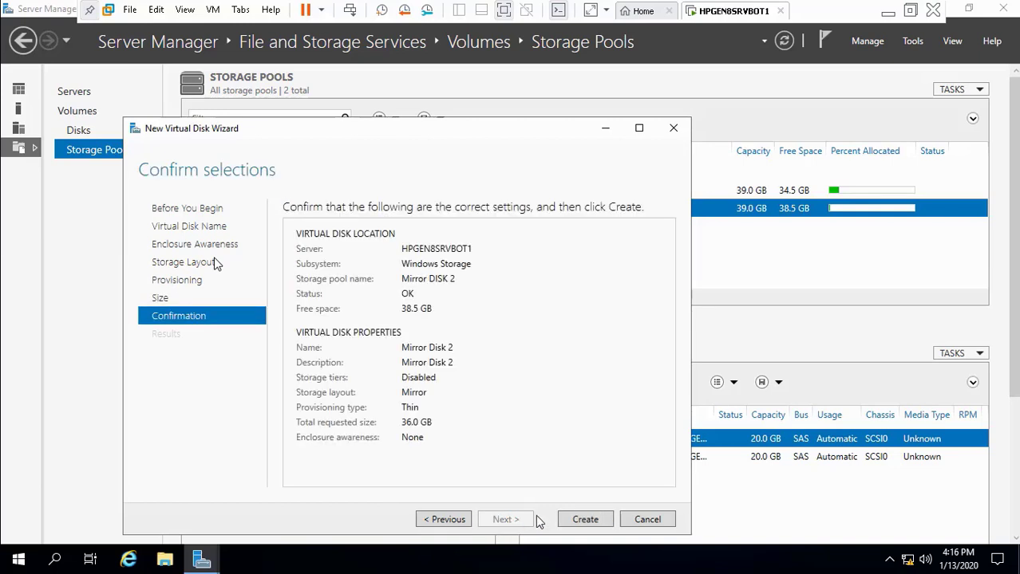
click(586, 520)
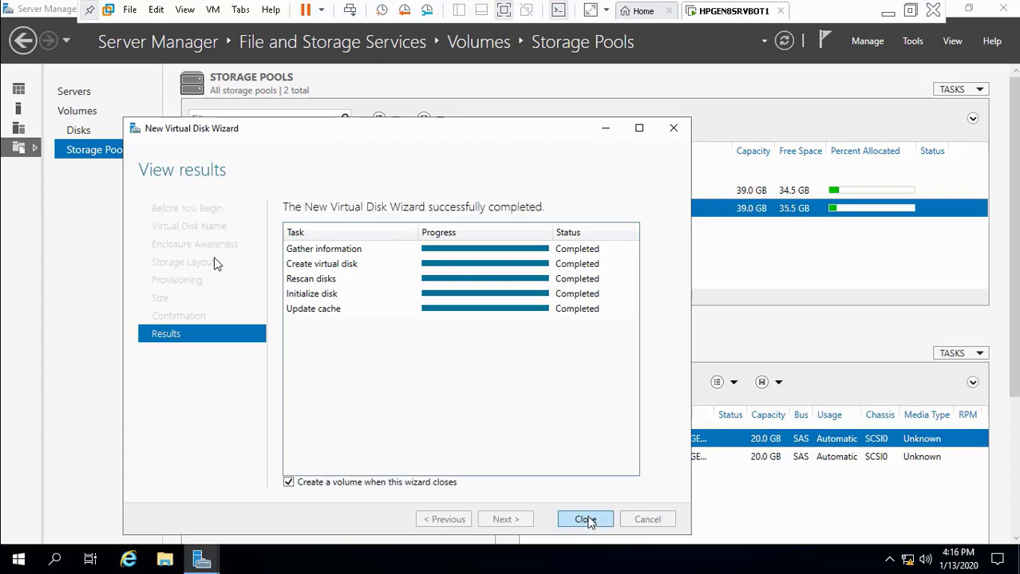
Step: In the New Volume wizard, keep Disk 7, full 36.0 GB size and drive letter F
click(585, 520)
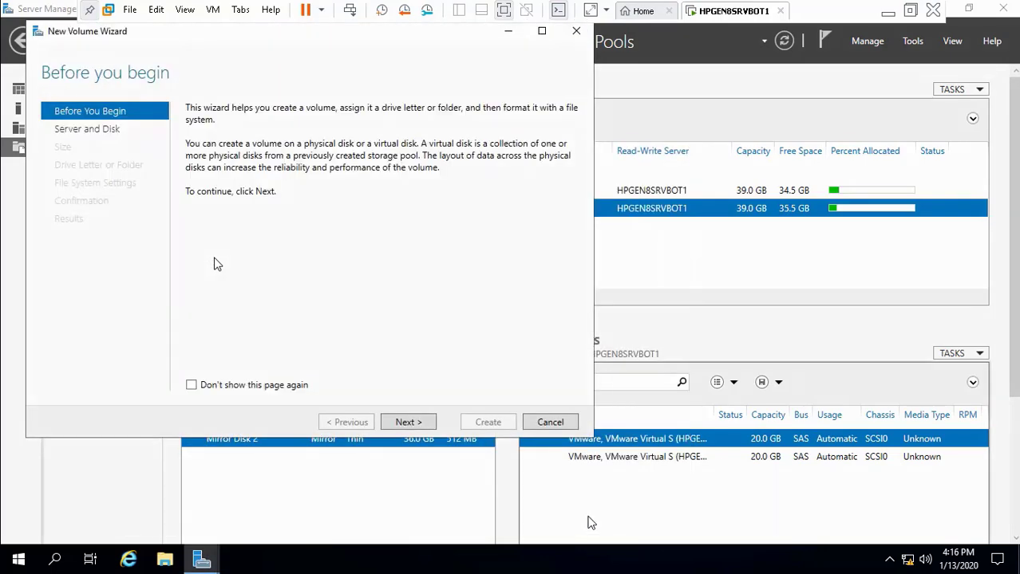
click(407, 422)
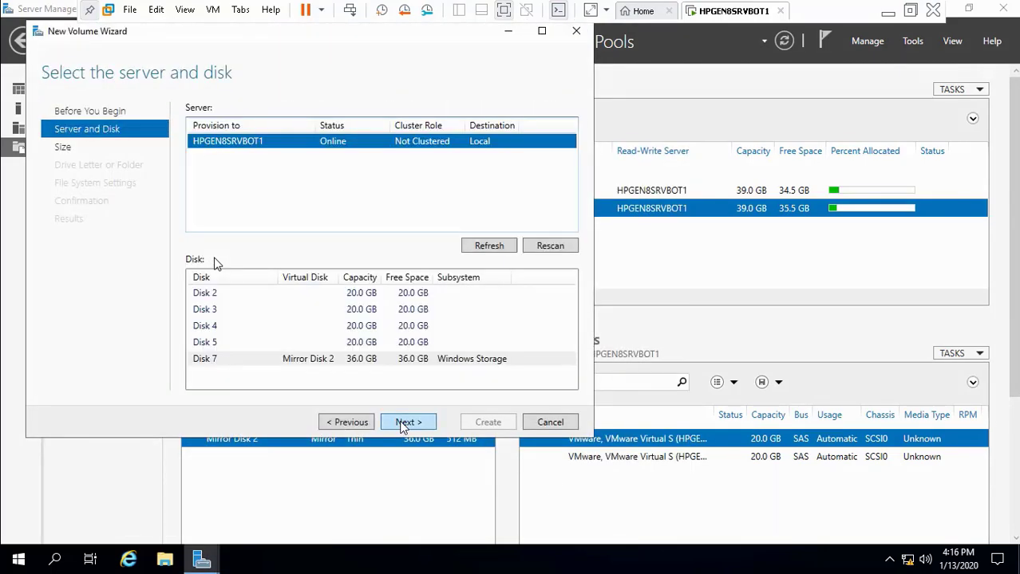
click(404, 426)
click(403, 425)
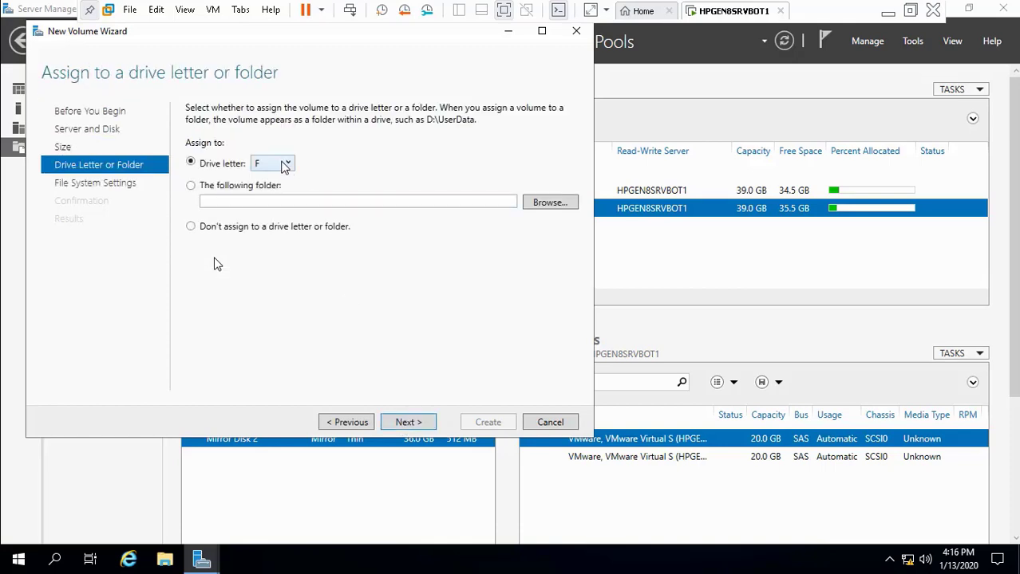
click(285, 166)
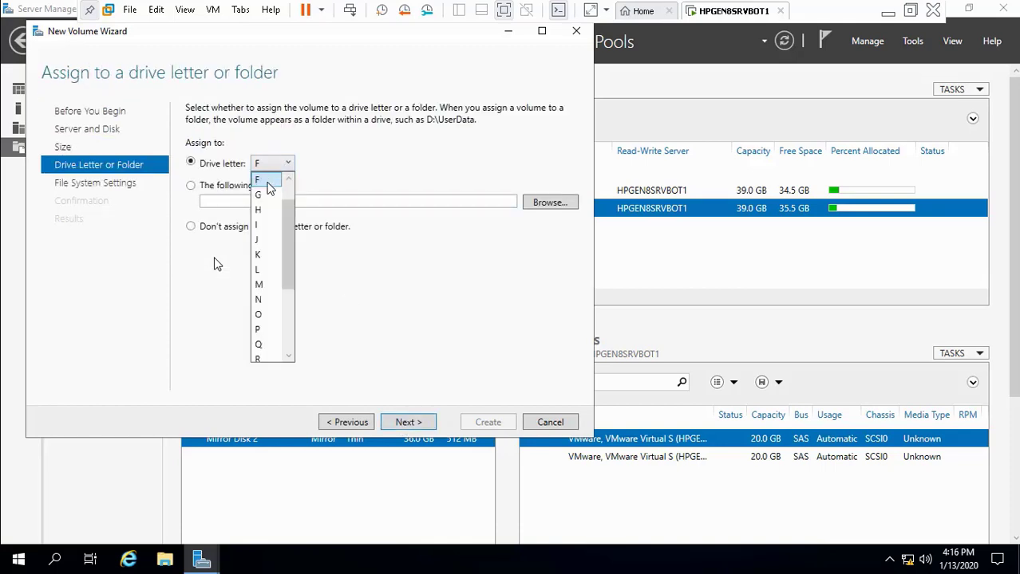
click(272, 182)
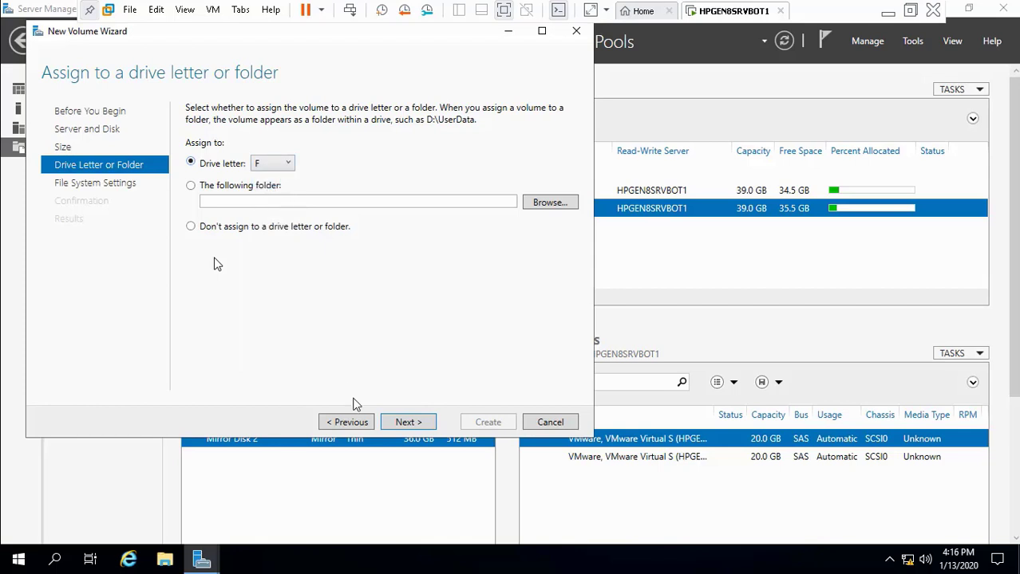
Step: Create the NTFS volume F:, then open RAID_Setup_Windows10_UMN_v1.00.pdf
click(405, 423)
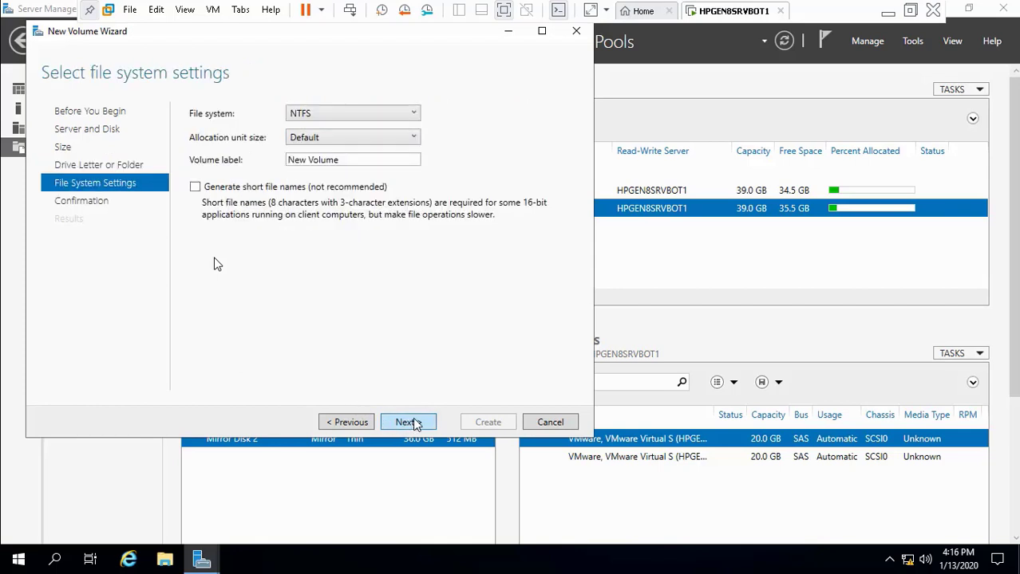
click(413, 423)
click(486, 423)
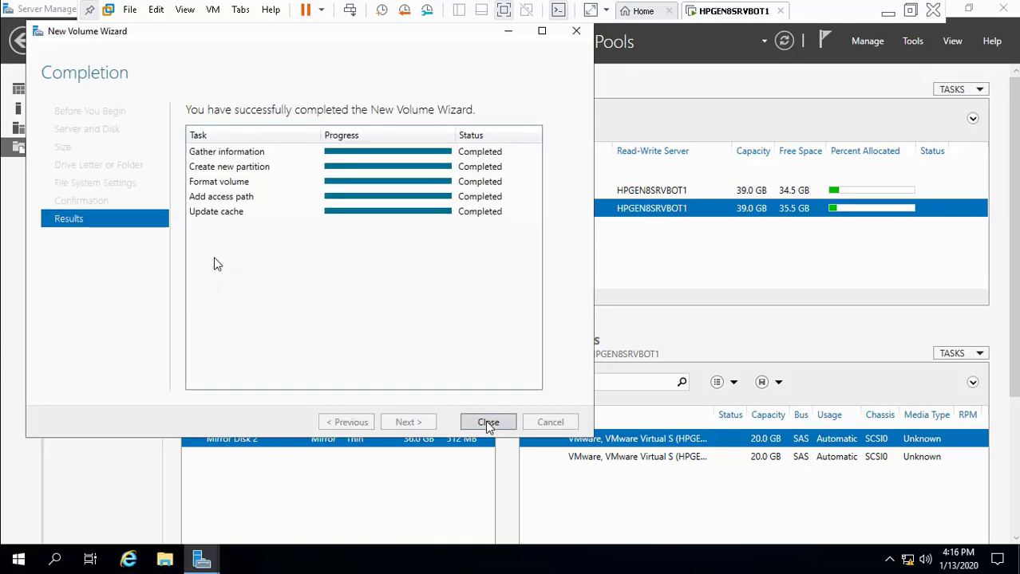
click(493, 424)
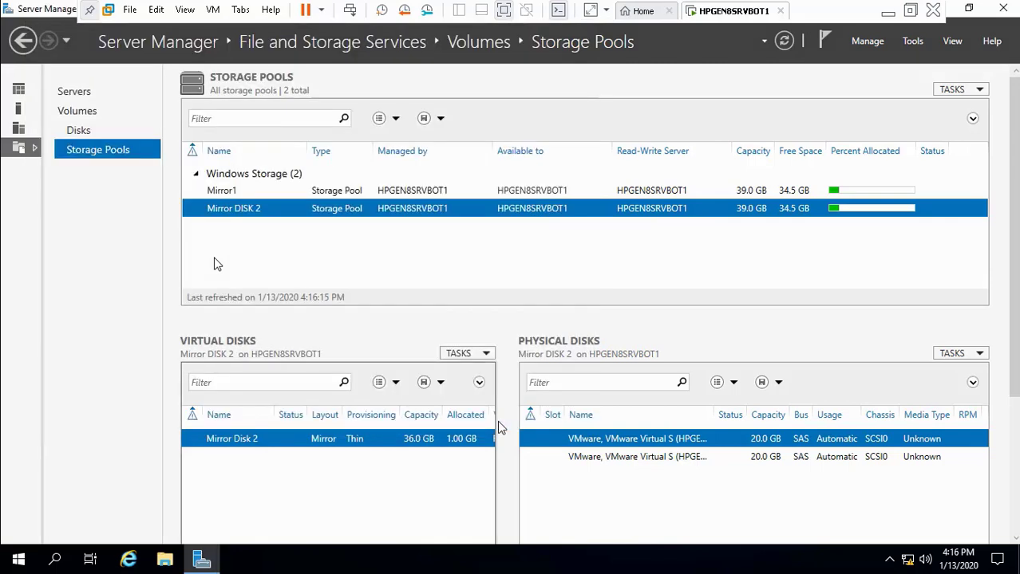
click(887, 11)
click(458, 559)
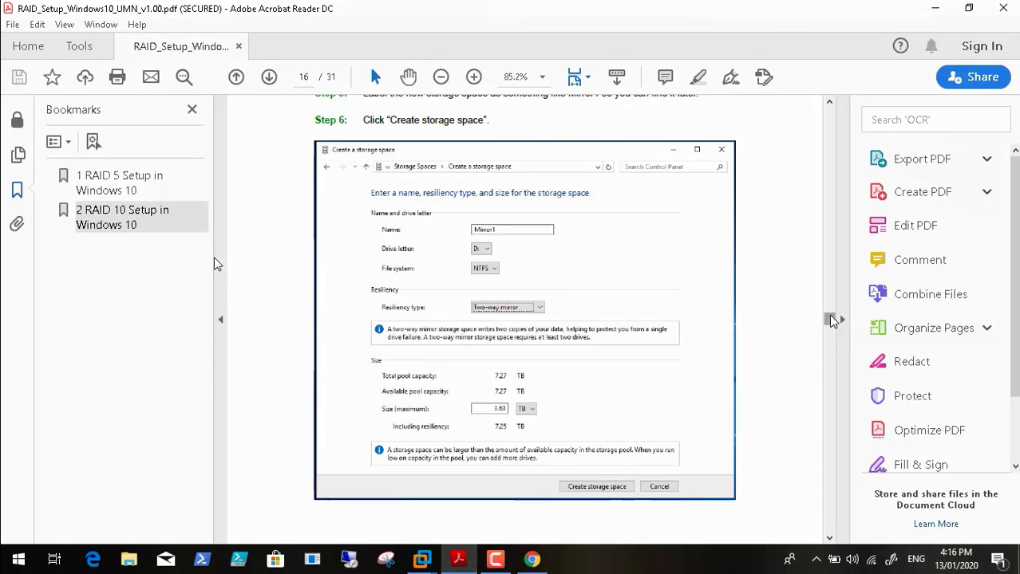
Step: Page and scroll through the RAID setup guide to the storage space screenshot
click(830, 334)
drag(830, 333, 830, 345)
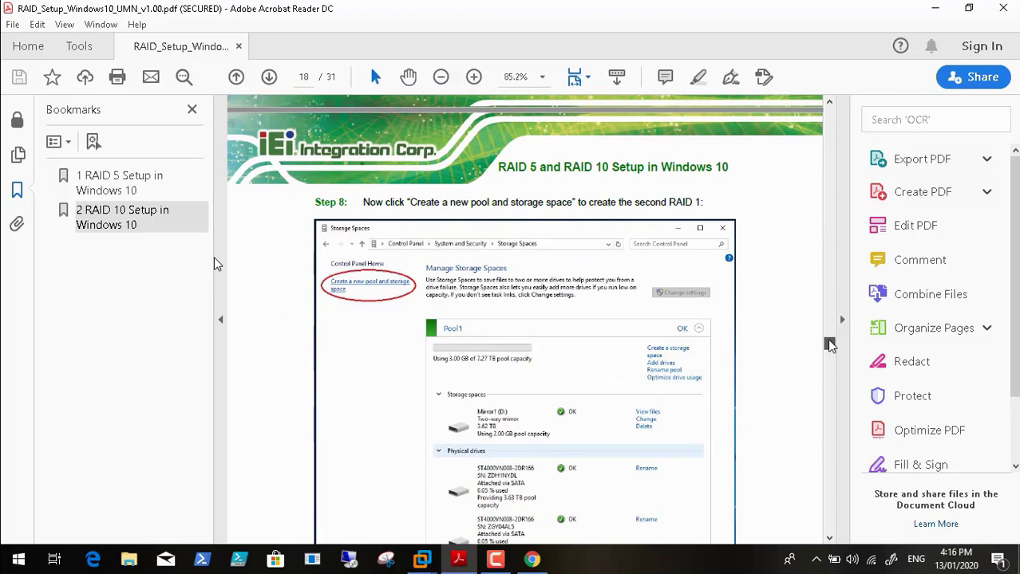
drag(830, 344, 830, 348)
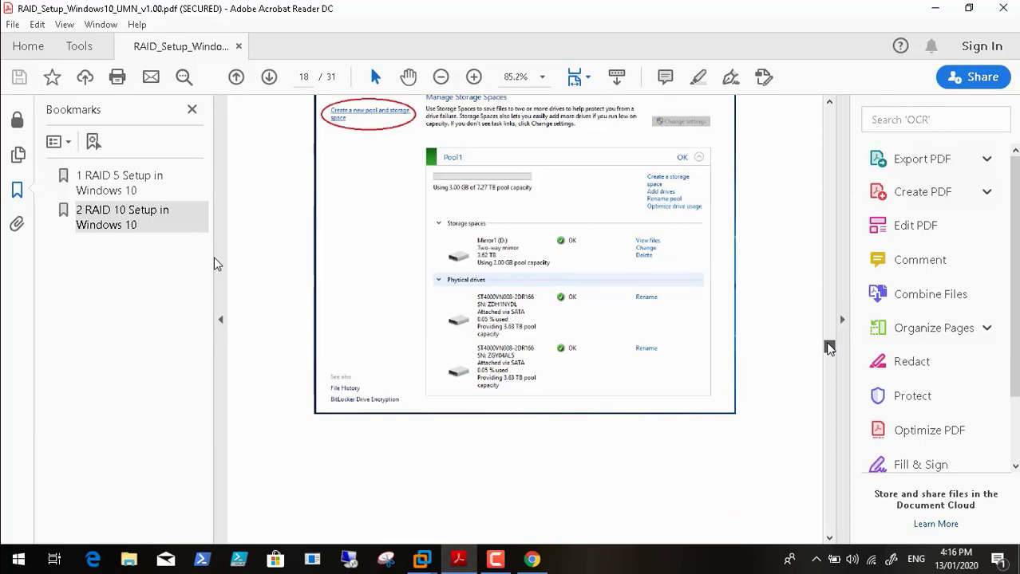
drag(830, 347, 834, 318)
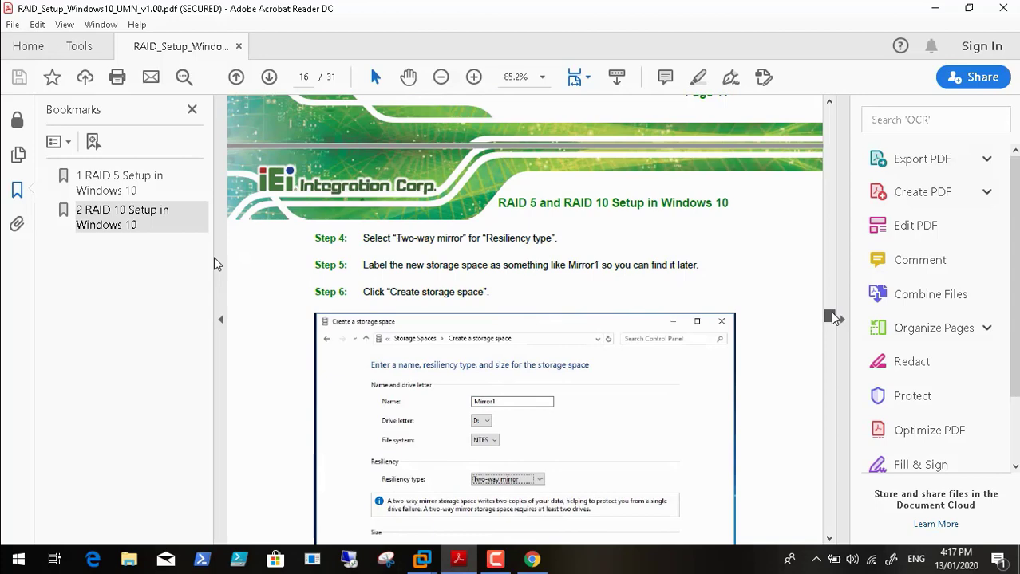
scroll(832, 318, down, 2)
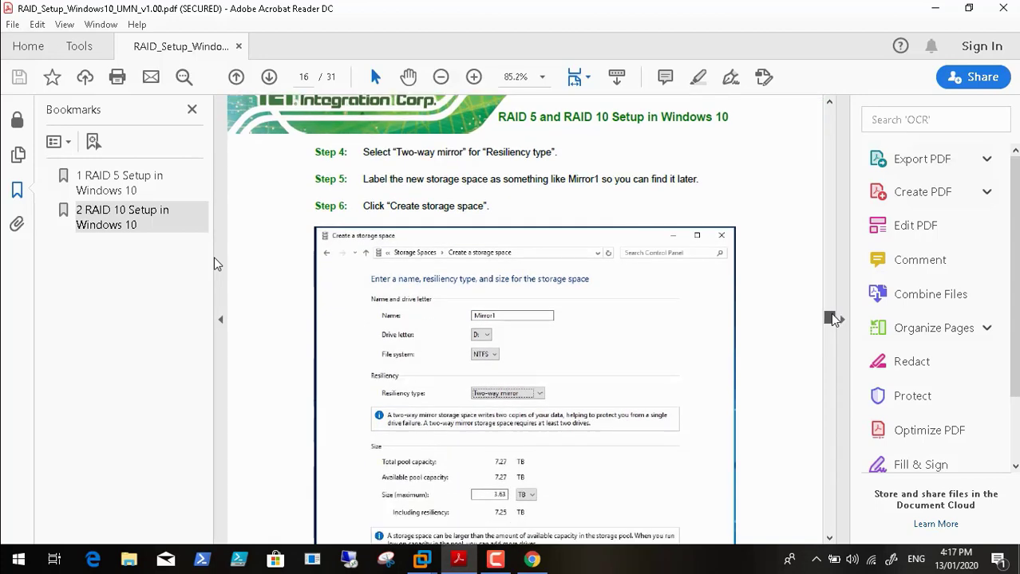
scroll(832, 319, down, 3)
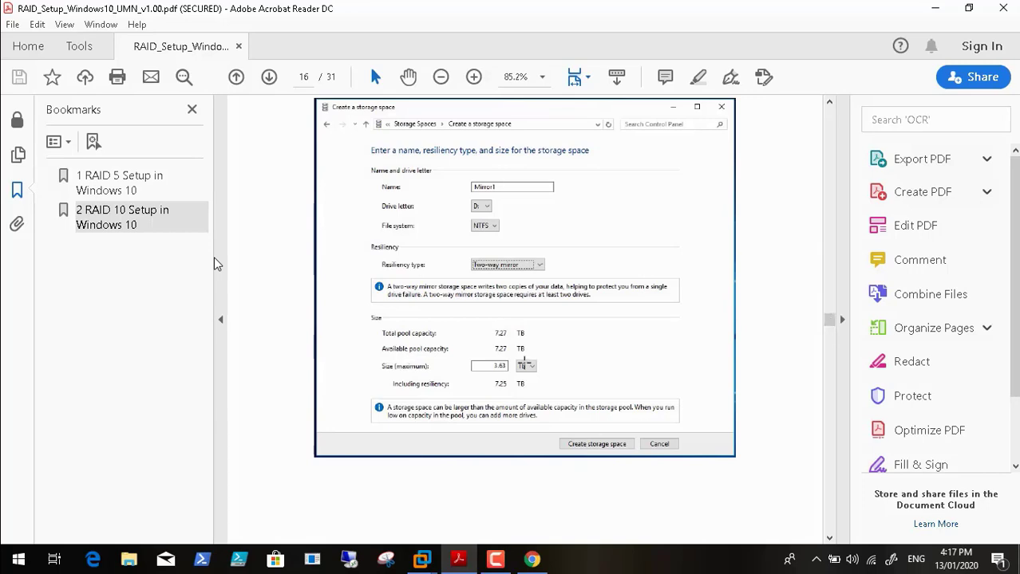
Step: Highlight the 3.63 size value and the screenshot, then close the guide
drag(499, 359, 483, 371)
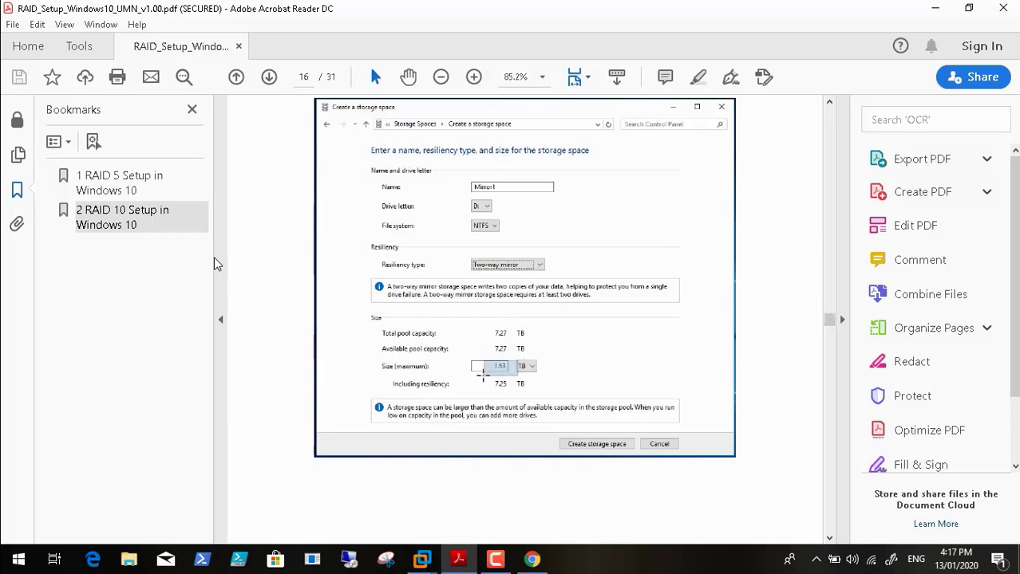
click(635, 327)
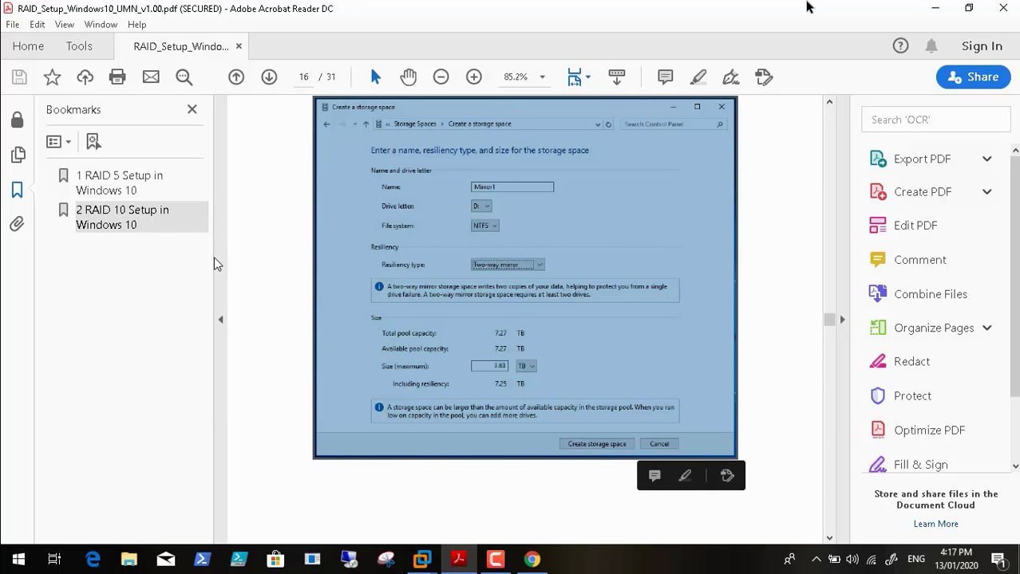
click(1004, 9)
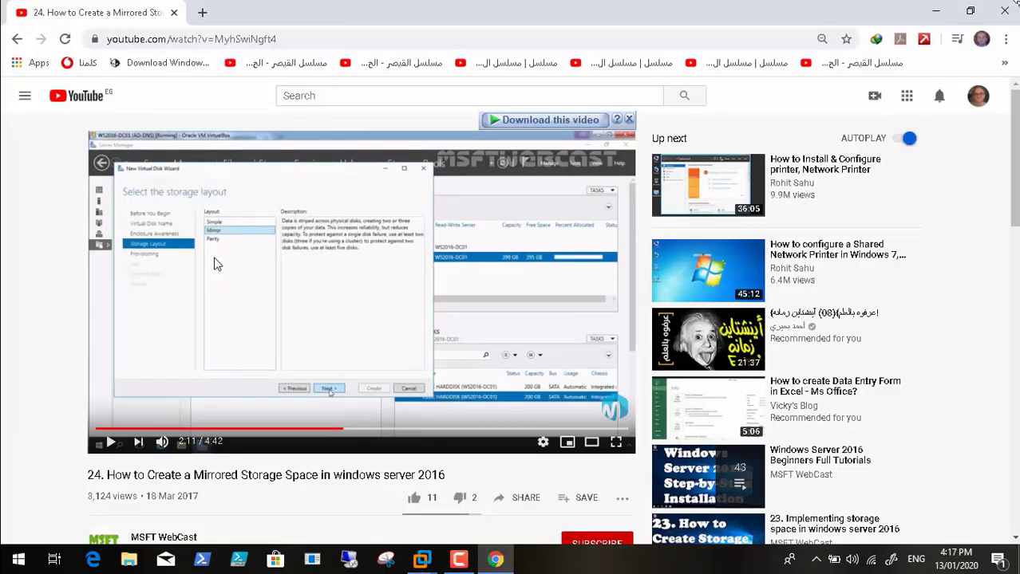
Step: Close the YouTube window and return to the HPGEN8SRVBOT1 virtual machine
click(1005, 11)
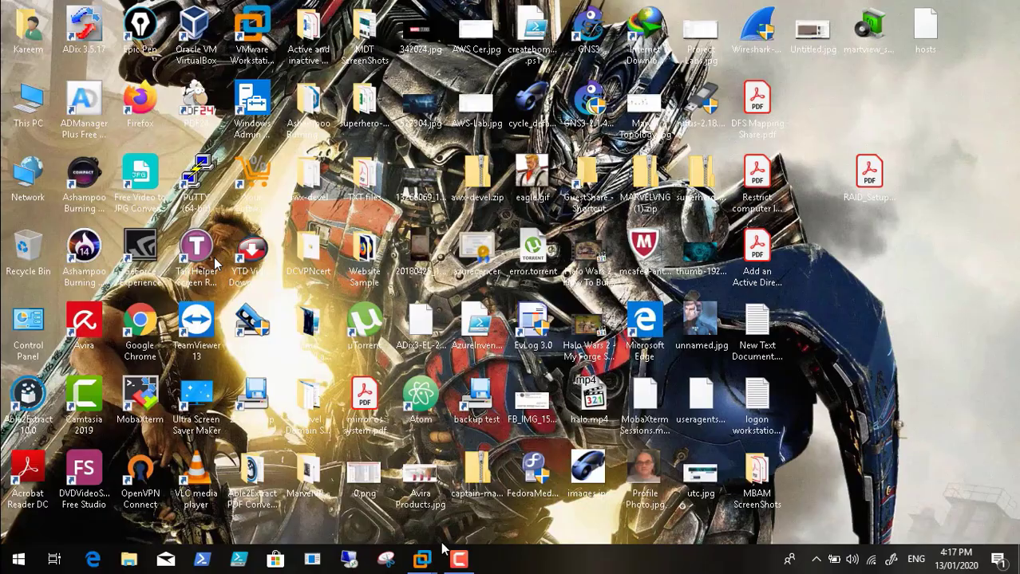
mouse_move(421, 560)
click(483, 494)
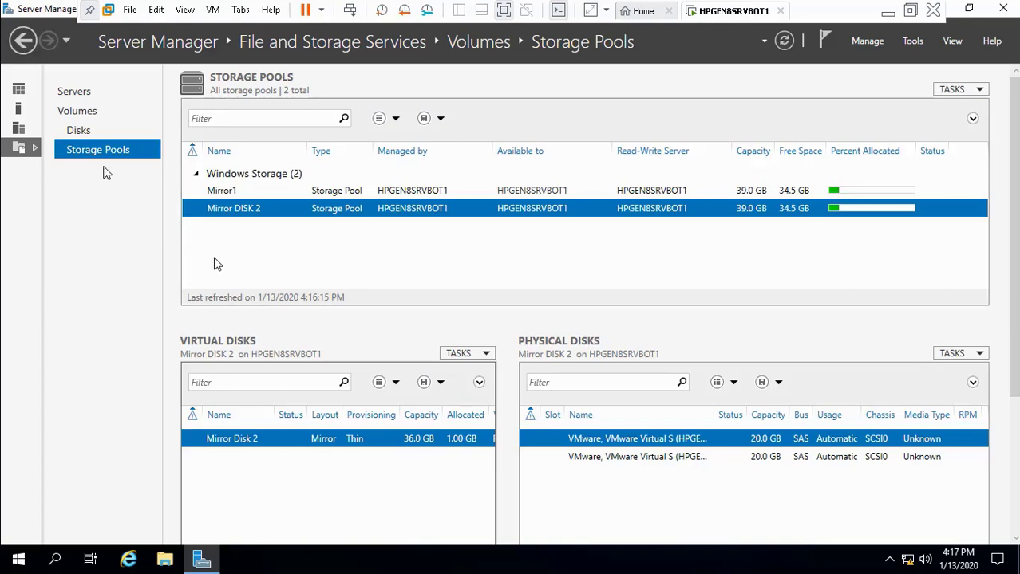
Step: Delete volume F: from Mirror Disk 2 and confirm
click(80, 130)
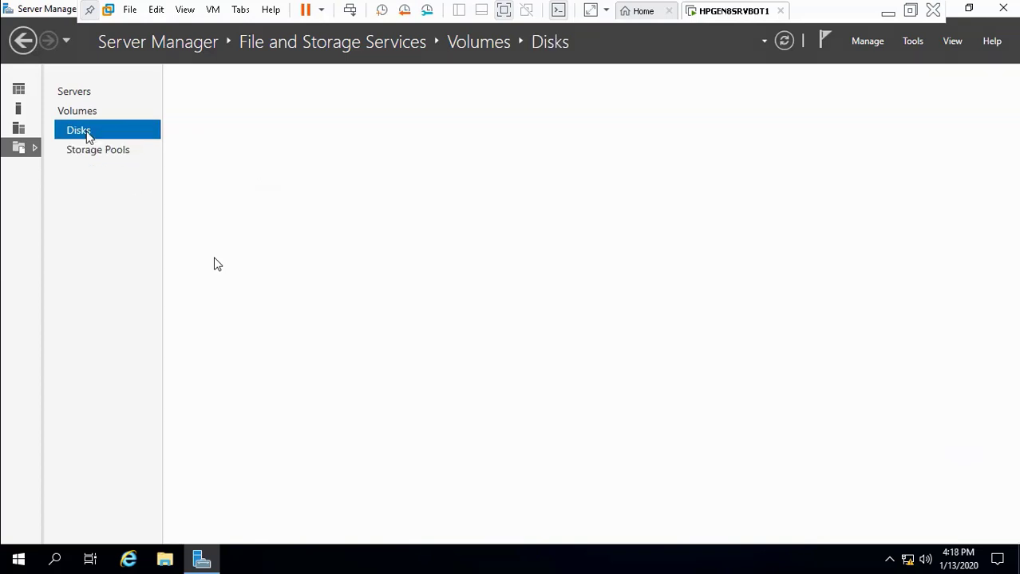
click(249, 284)
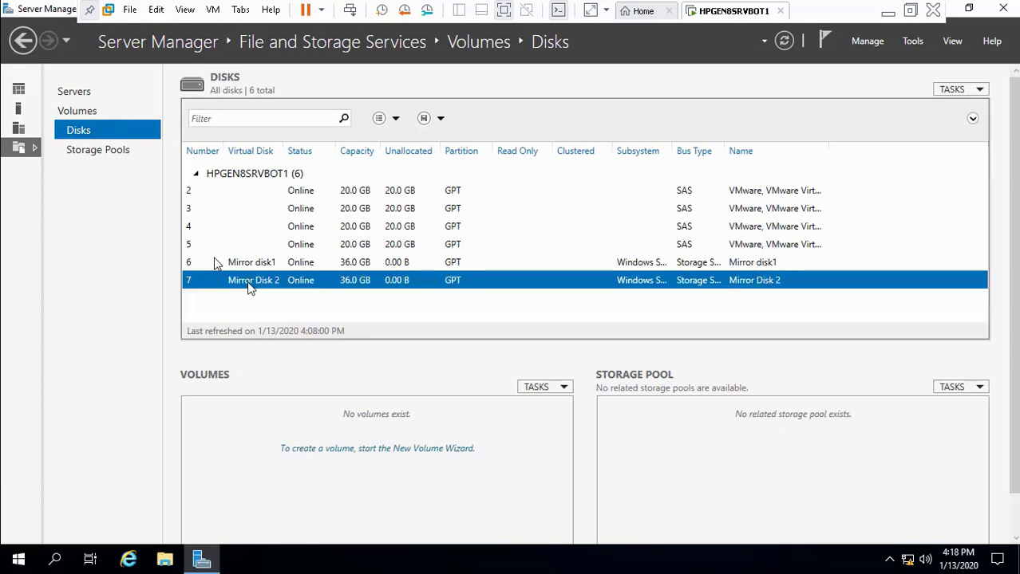
right_click(233, 288)
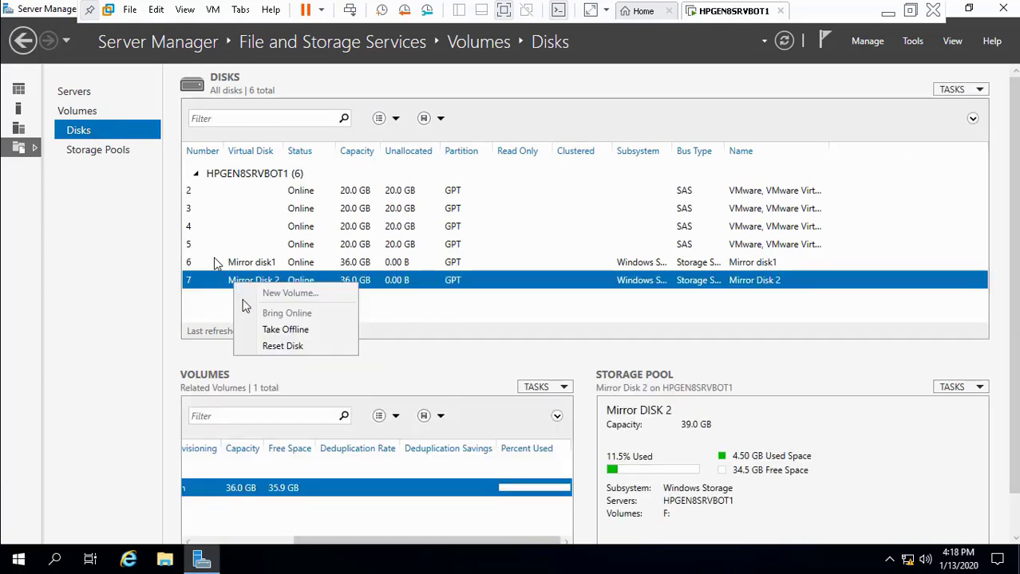
right_click(291, 493)
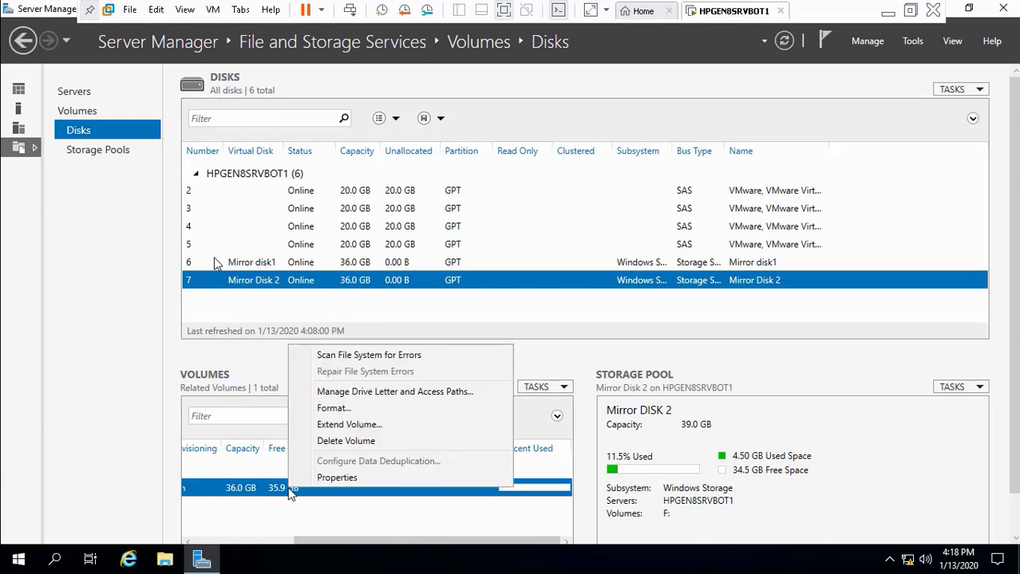
click(355, 442)
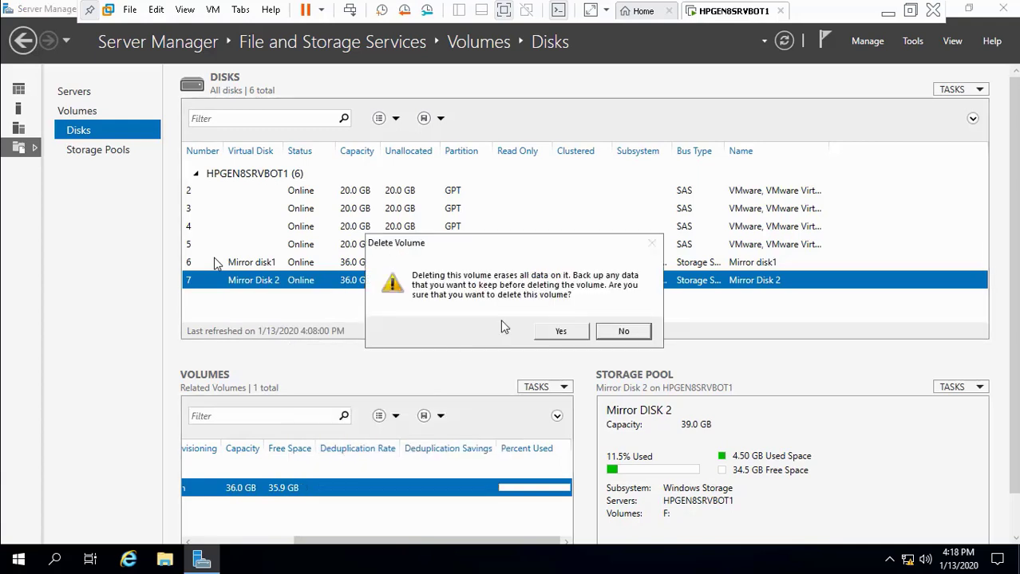
click(557, 332)
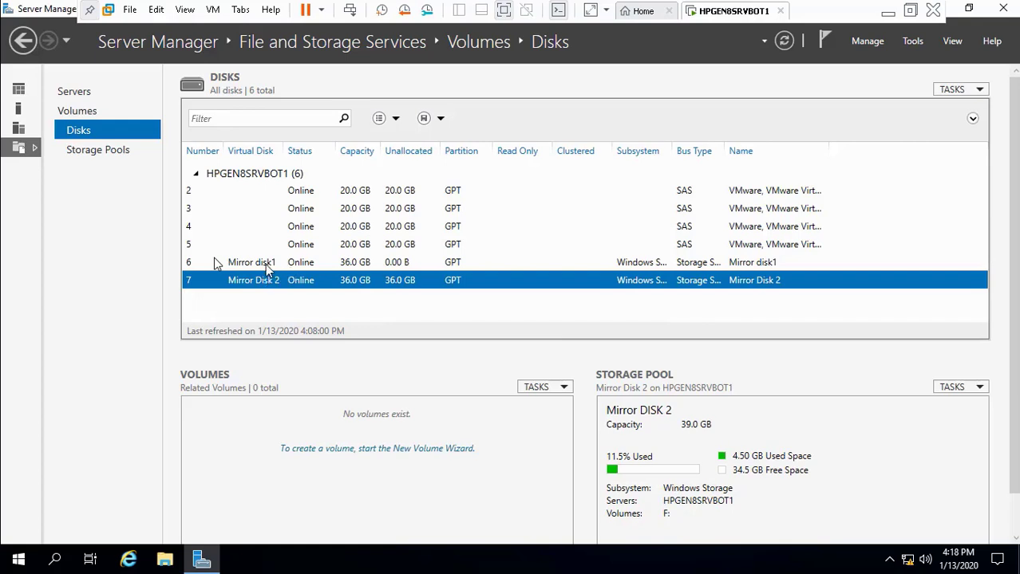
Step: Delete volume D: from Mirror disk1 and confirm
click(265, 264)
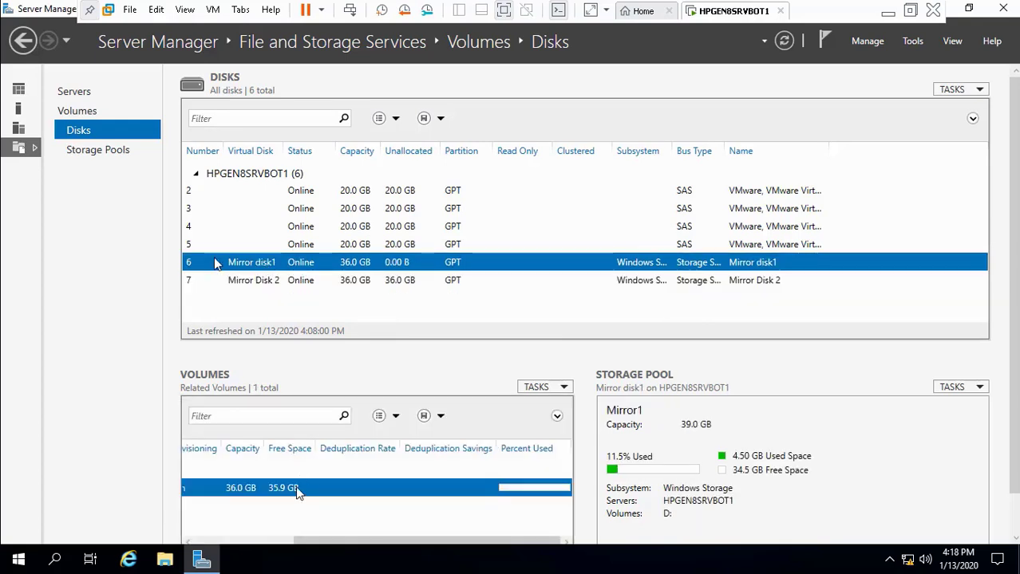
right_click(295, 487)
click(358, 441)
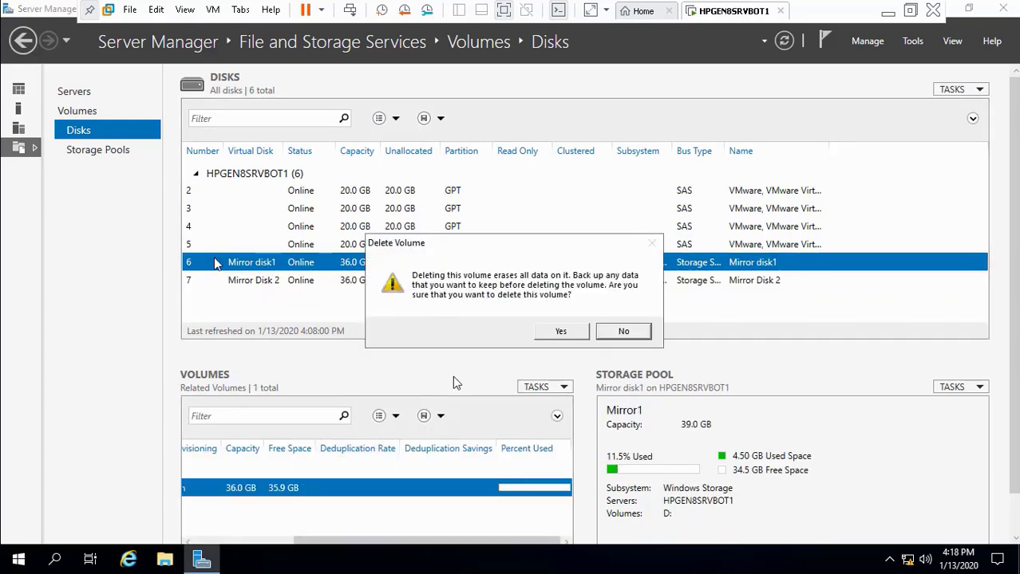
click(559, 334)
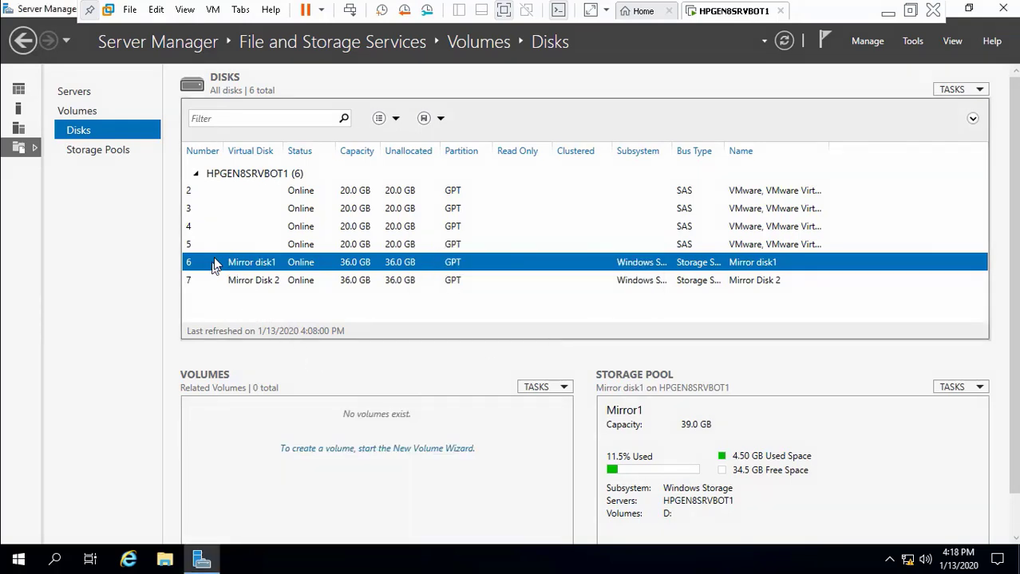
Step: In Storage Pools, delete the Mirror Disk 2 virtual disk
click(120, 152)
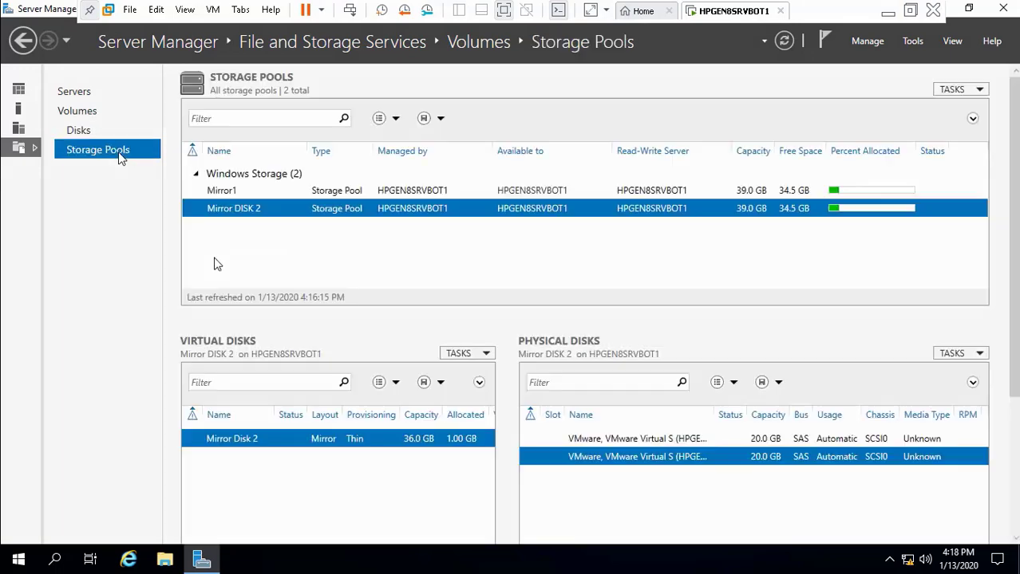
right_click(325, 443)
click(386, 411)
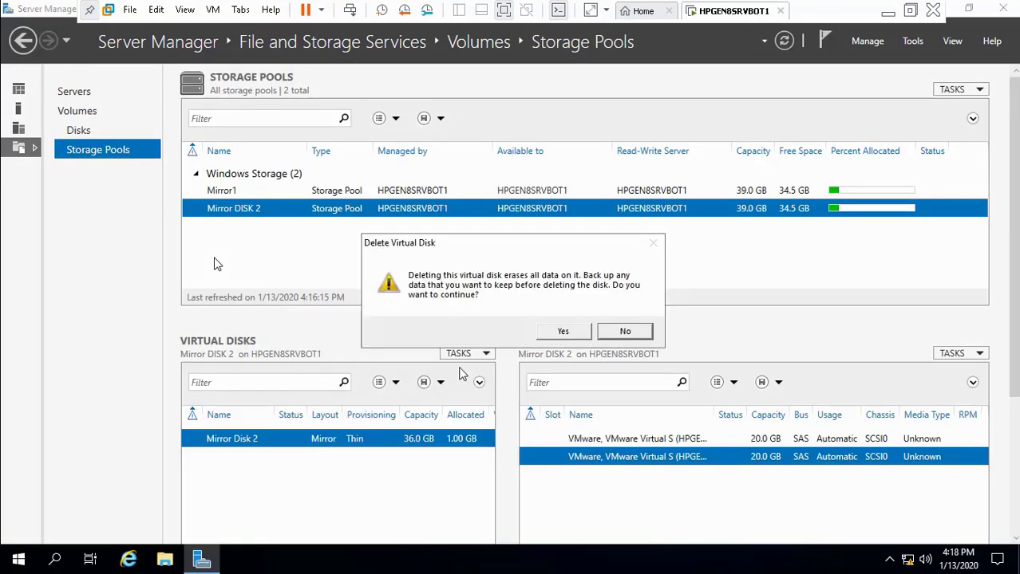
click(560, 335)
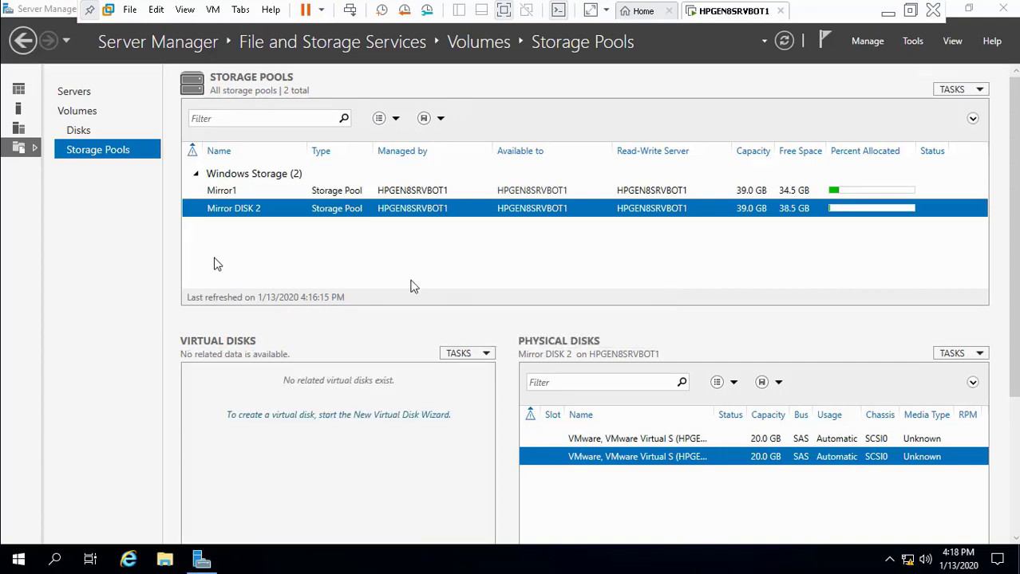
Step: Delete the Mirror disk1 virtual disk from the Mirror1 pool, then check both pools show 38.5 GB free
click(313, 191)
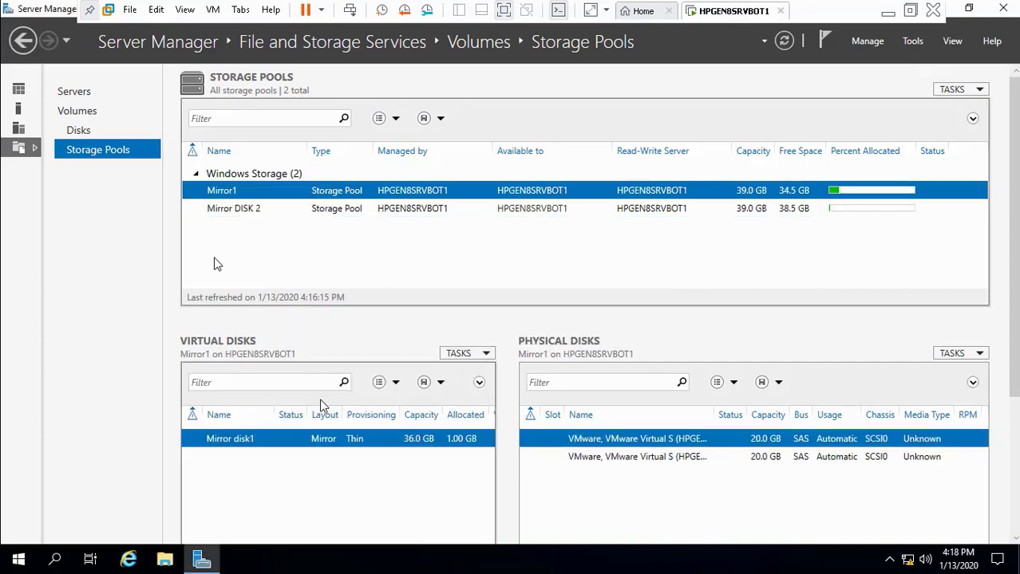
right_click(328, 446)
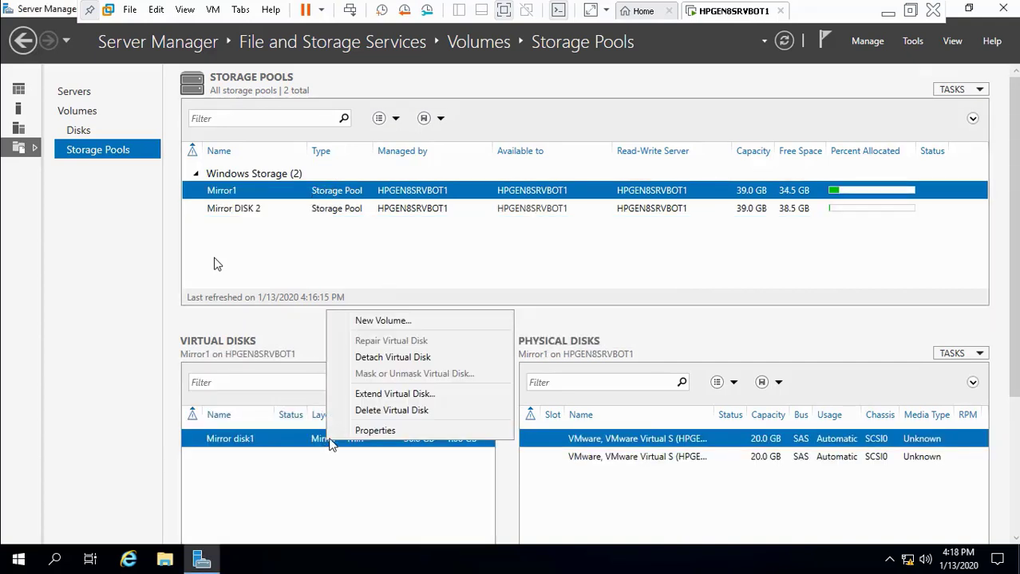
click(391, 410)
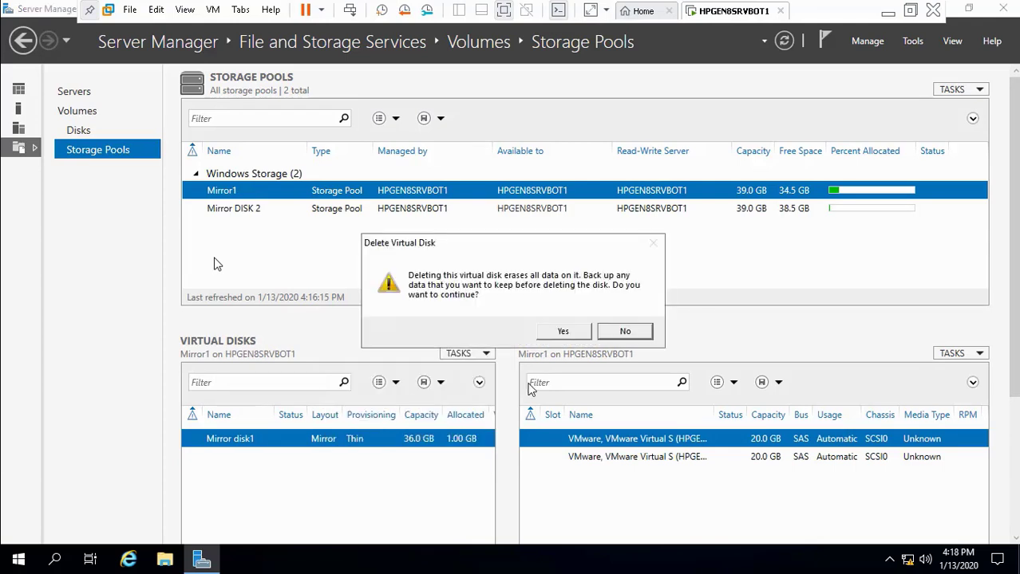
click(563, 332)
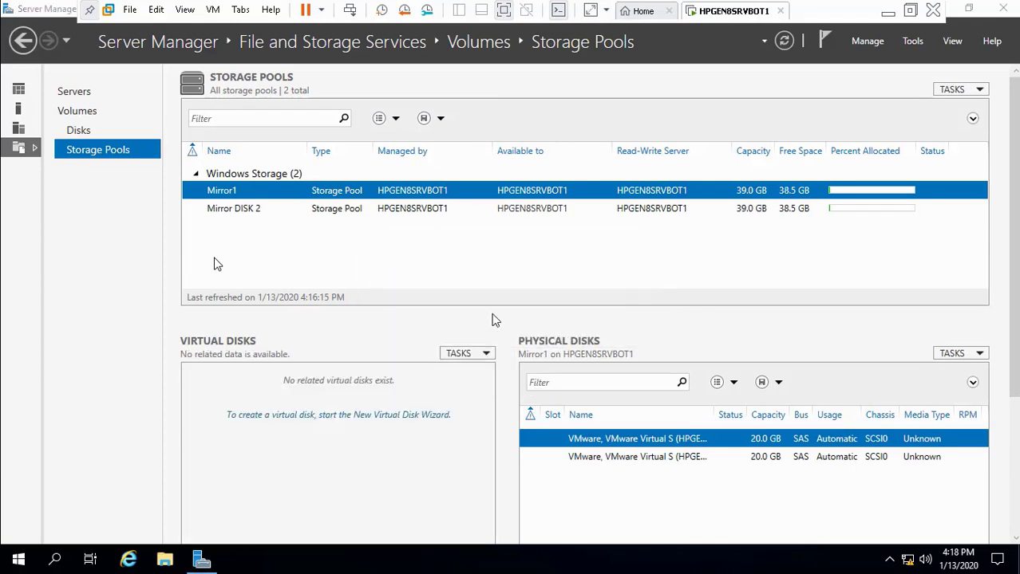
click(399, 213)
click(405, 194)
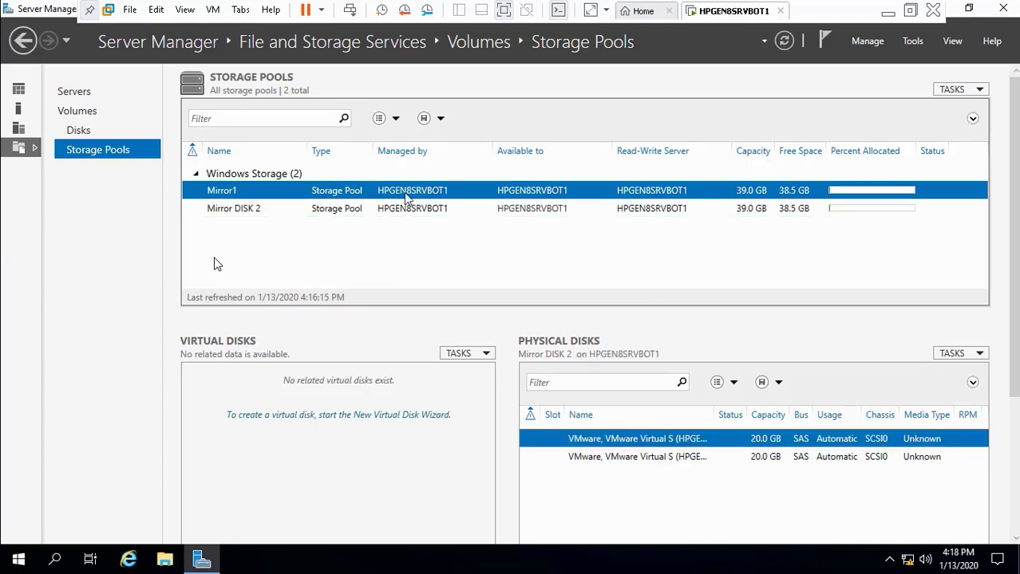
Step: Start a new virtual disk in the Mirror1 pool named 'Mirror 1' with description 'Mirror 1'
right_click(355, 194)
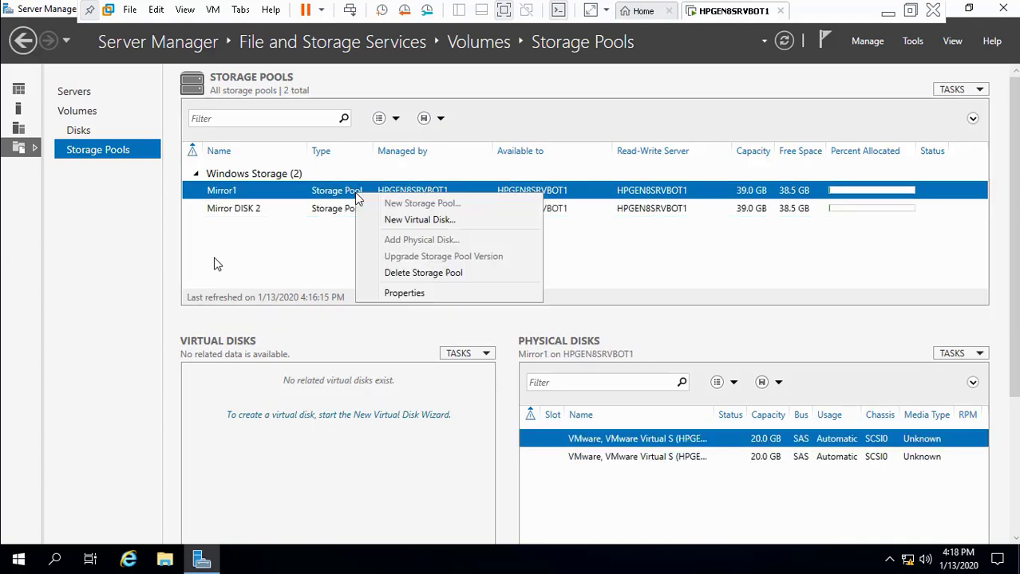
click(387, 221)
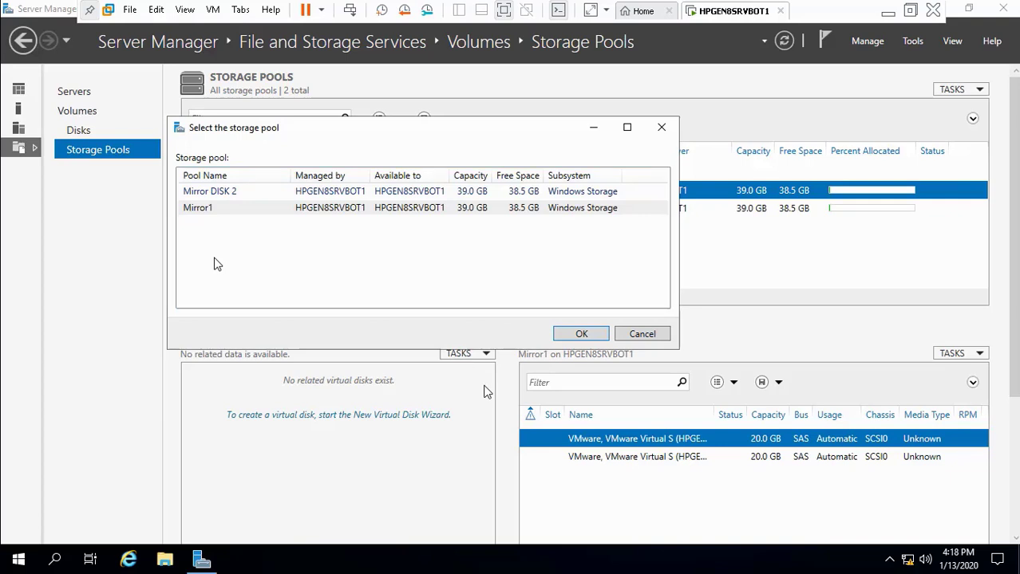
click(576, 336)
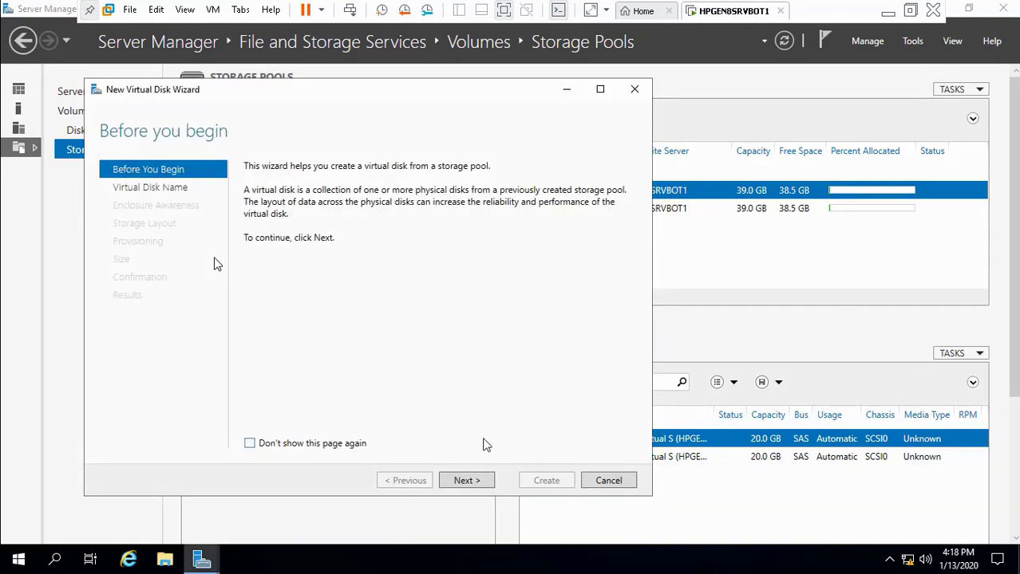
click(466, 480)
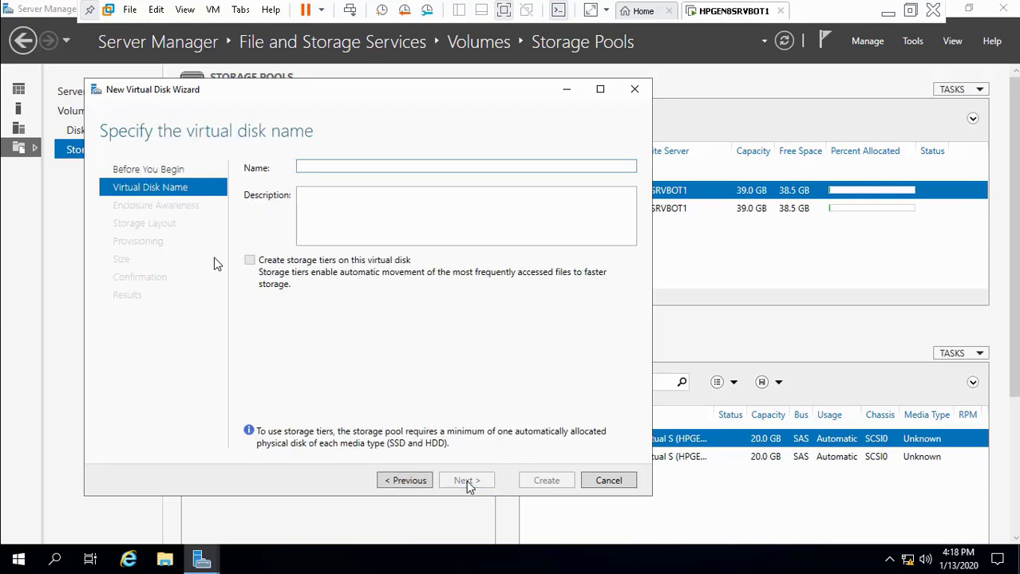
text(Mirro)
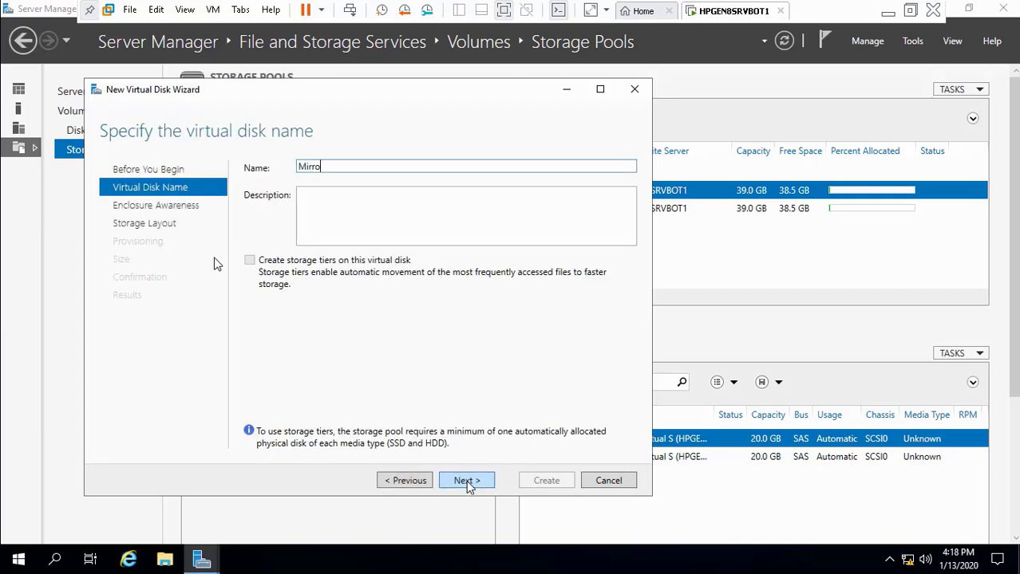
text(r 1)
drag(347, 166, 291, 167)
key(ctrl+c)
click(308, 200)
key(ctrl+v)
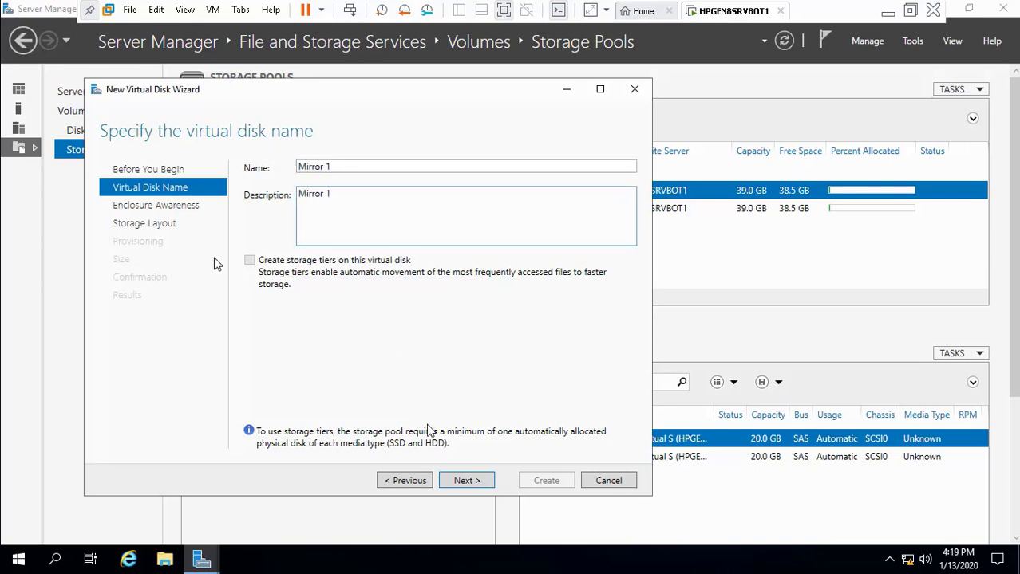
Step: Keep the default resiliency and layout settings, choose Thin provisioning, and continue to the Size page
click(468, 481)
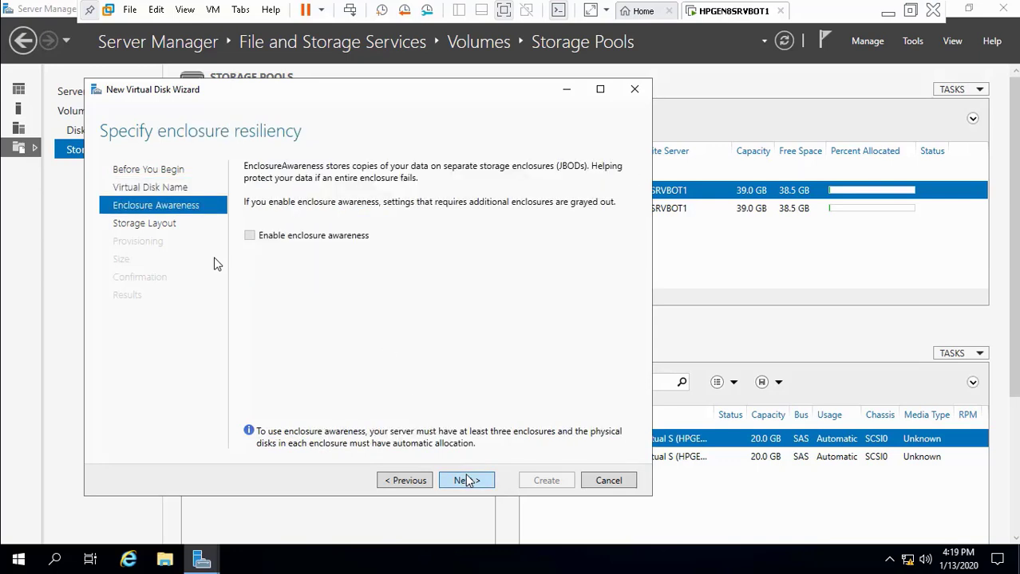
click(469, 482)
click(468, 481)
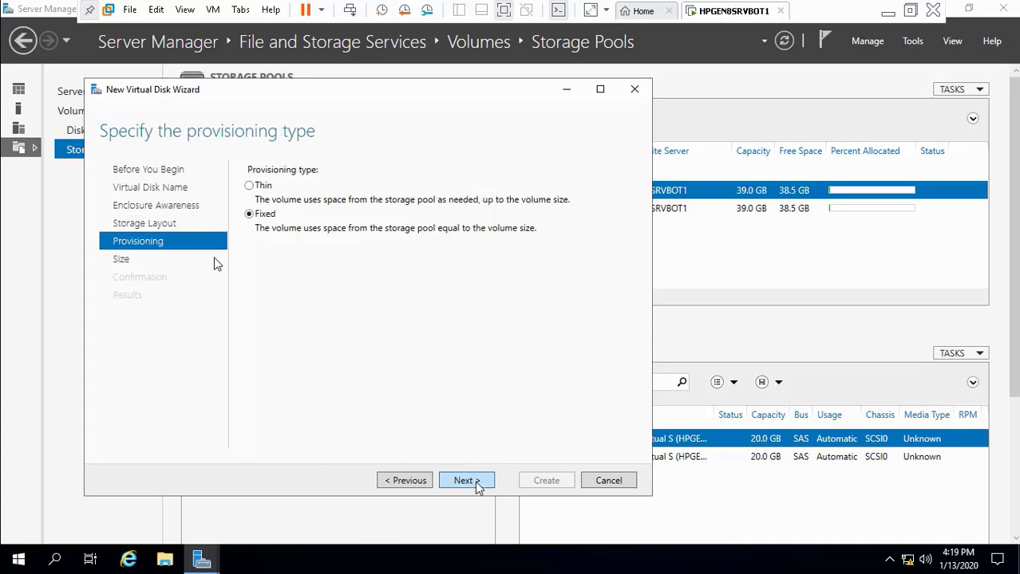
click(263, 188)
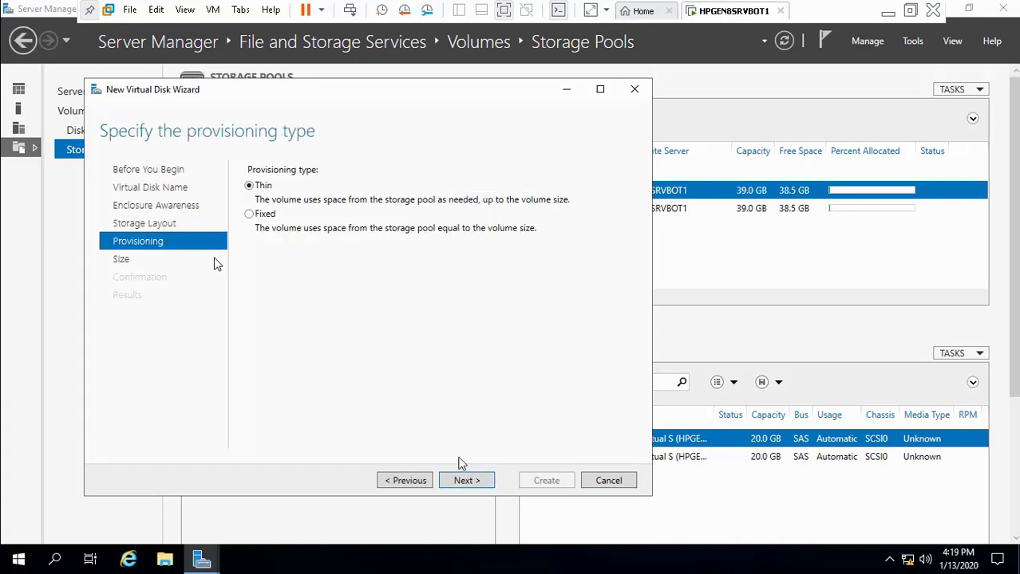
click(468, 481)
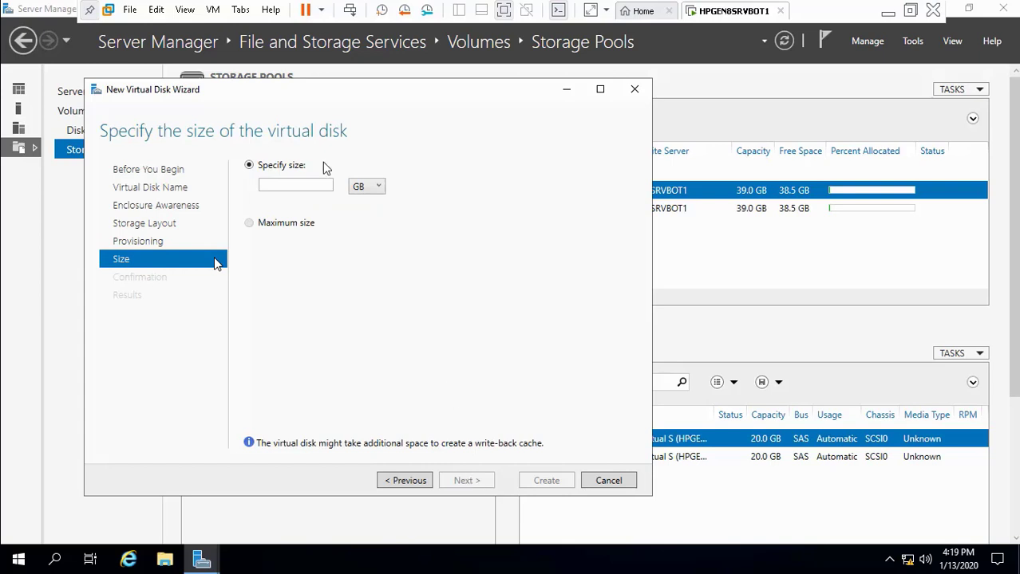
Step: Enter a custom virtual disk size of 20 GB, then minimize the VMware window
click(306, 182)
text(20)
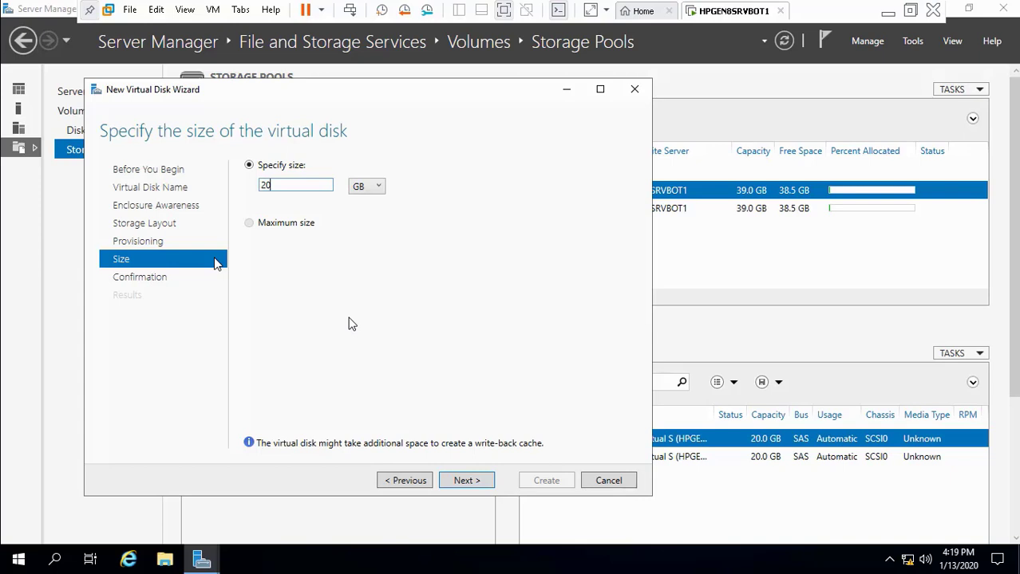
click(890, 12)
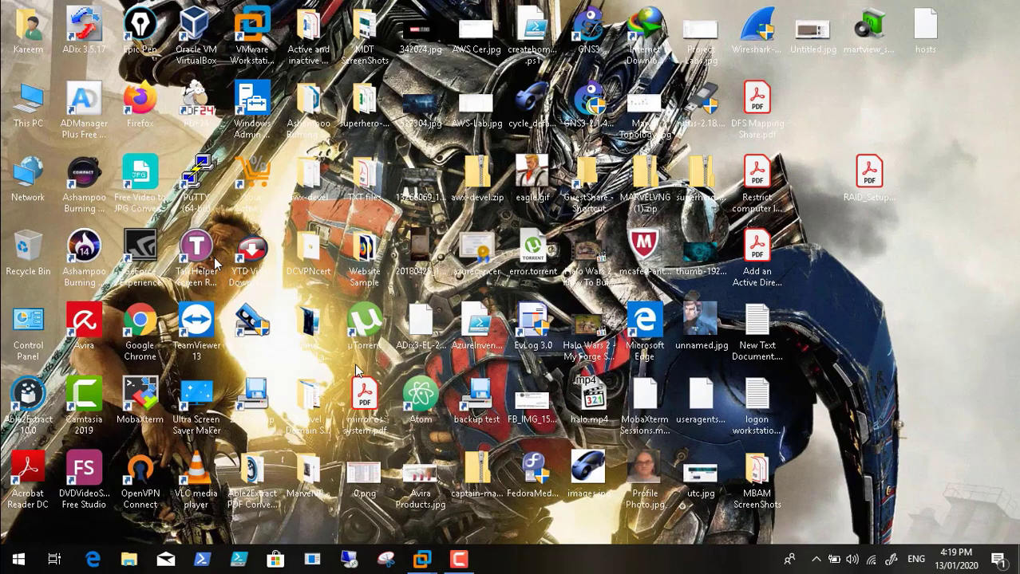
Step: Launch Calculator on the host by searching 'calc' from Start
click(18, 563)
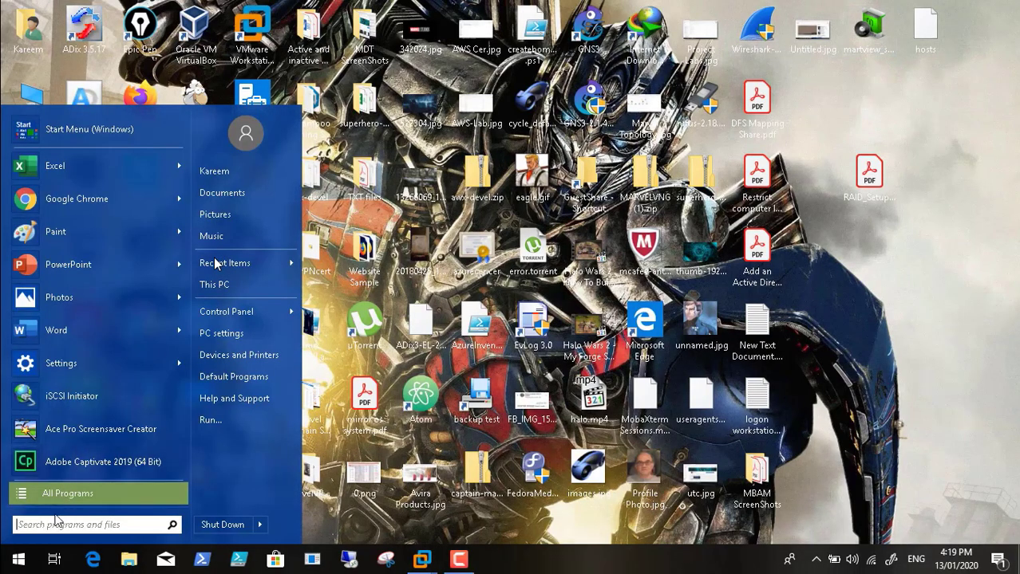
text(calc)
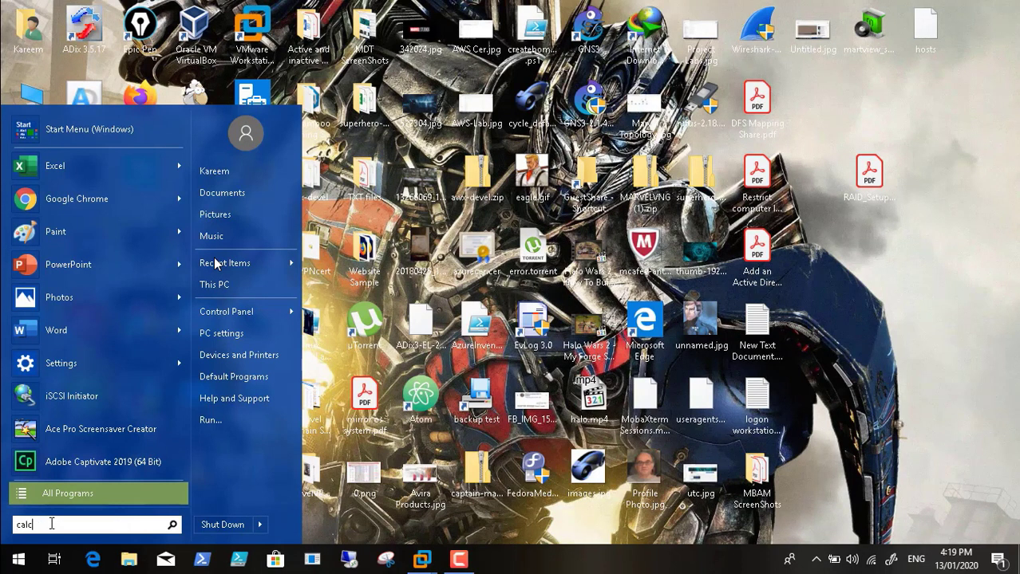
click(49, 140)
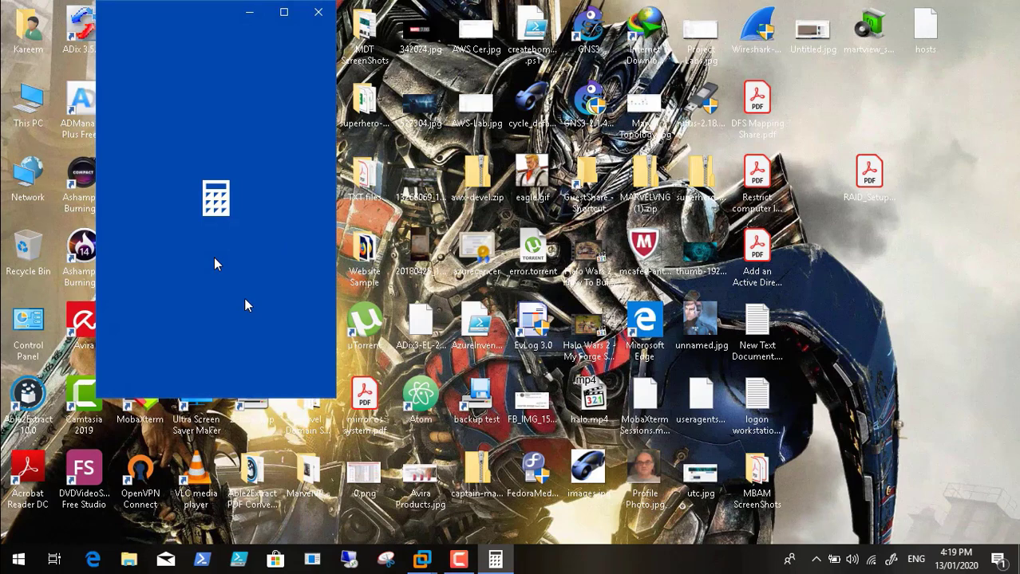
Step: Compute 38.5 ÷ 2 = 19.25, then bring the server virtual machine back to the front
click(264, 354)
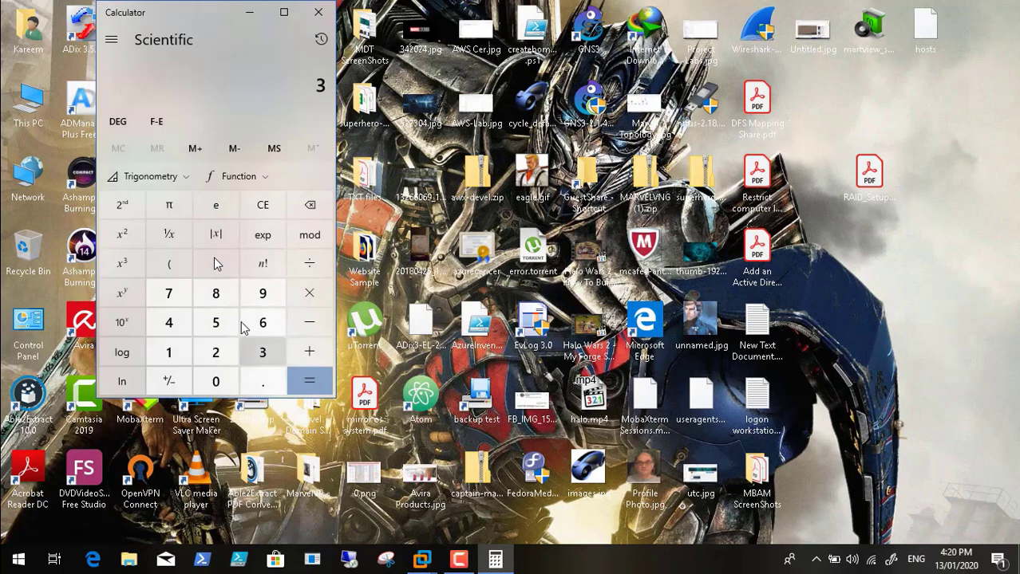
click(215, 295)
click(260, 383)
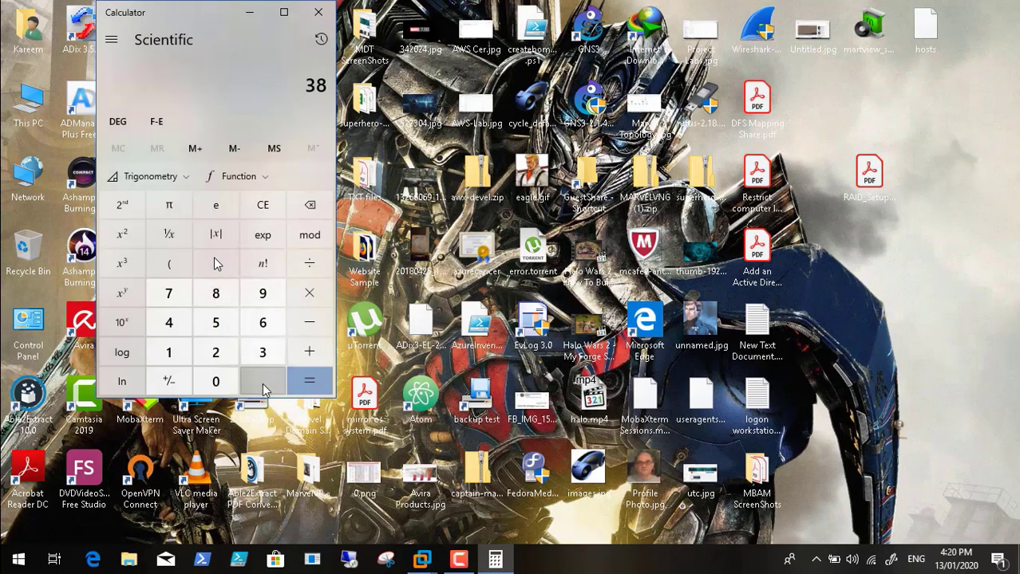
click(216, 324)
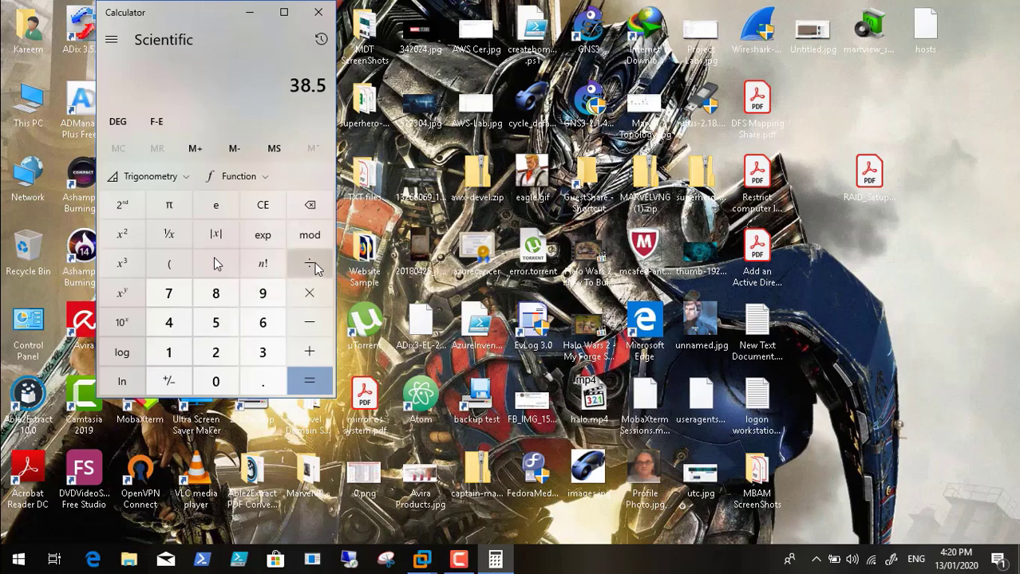
click(310, 264)
click(221, 359)
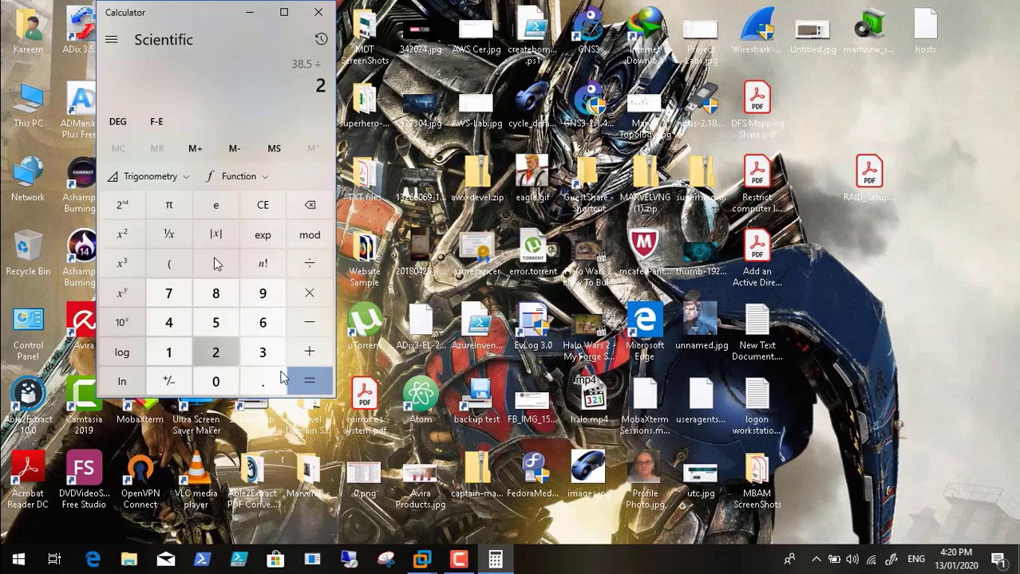
click(318, 389)
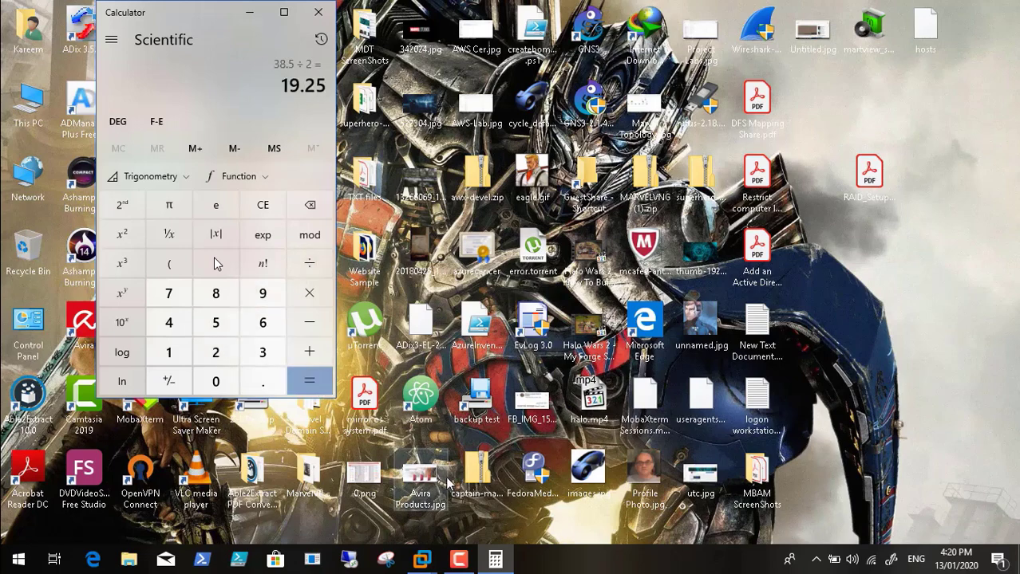
click(422, 560)
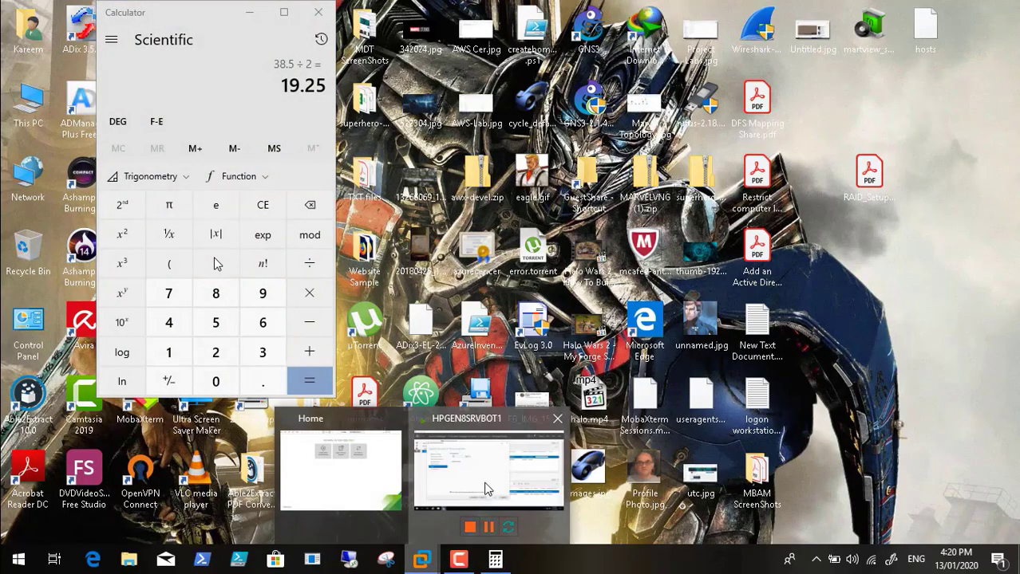
click(476, 496)
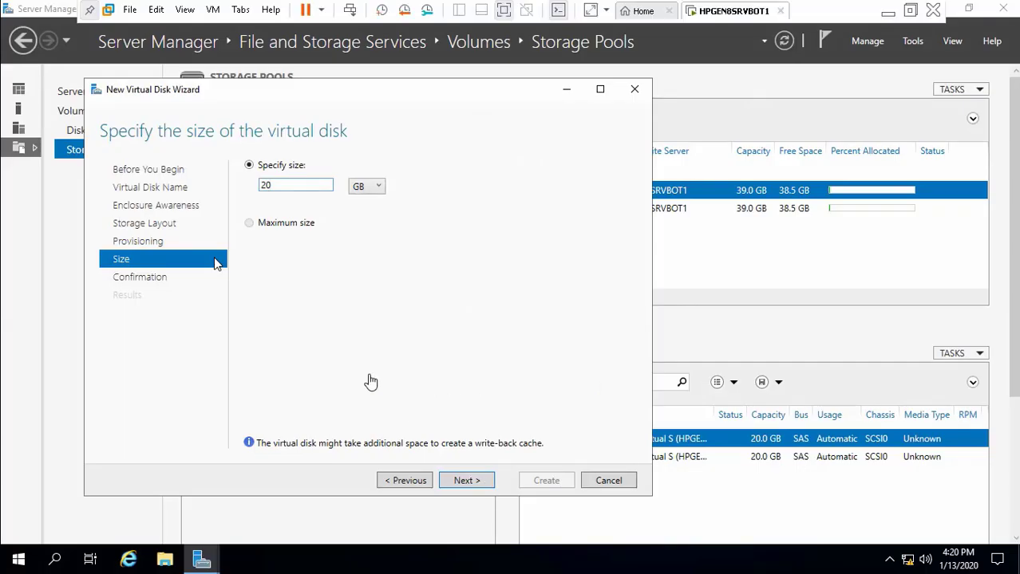
Step: Change the size to 19.25 GB, create the thin mirrored disk Mirror 1, and close with 'Create a volume' checked
click(299, 181)
key(BackSpace)
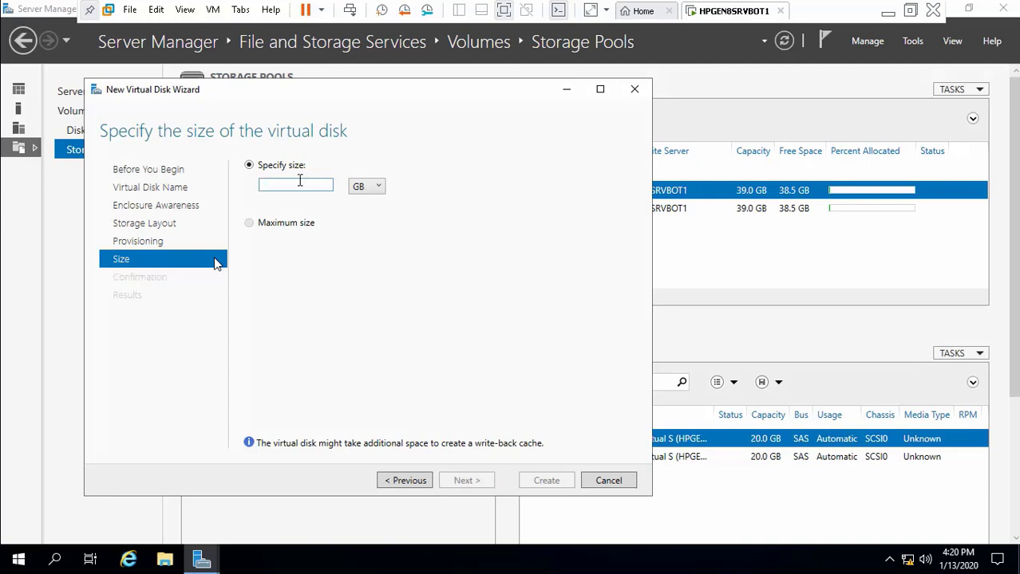
text(10)
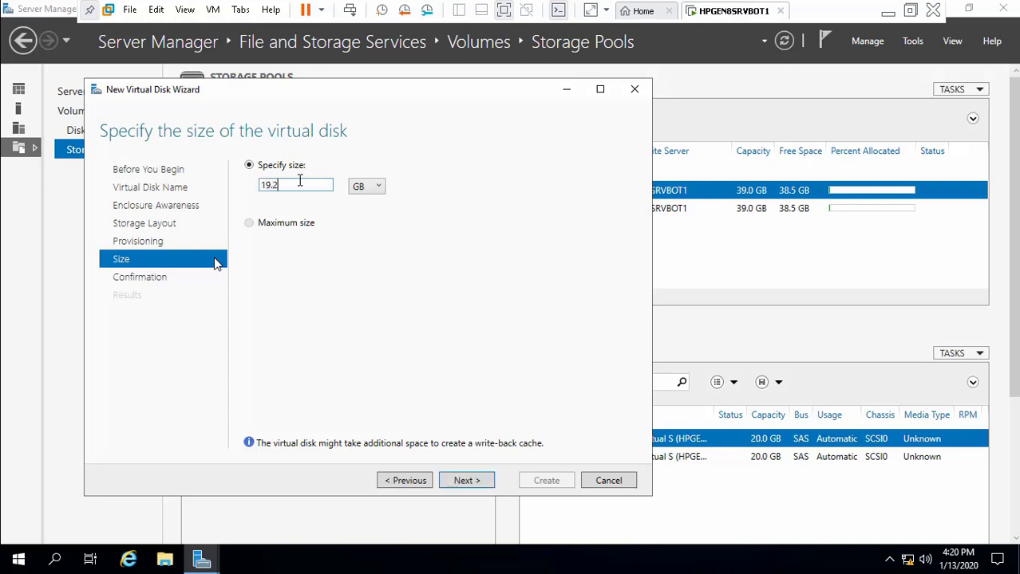
click(455, 481)
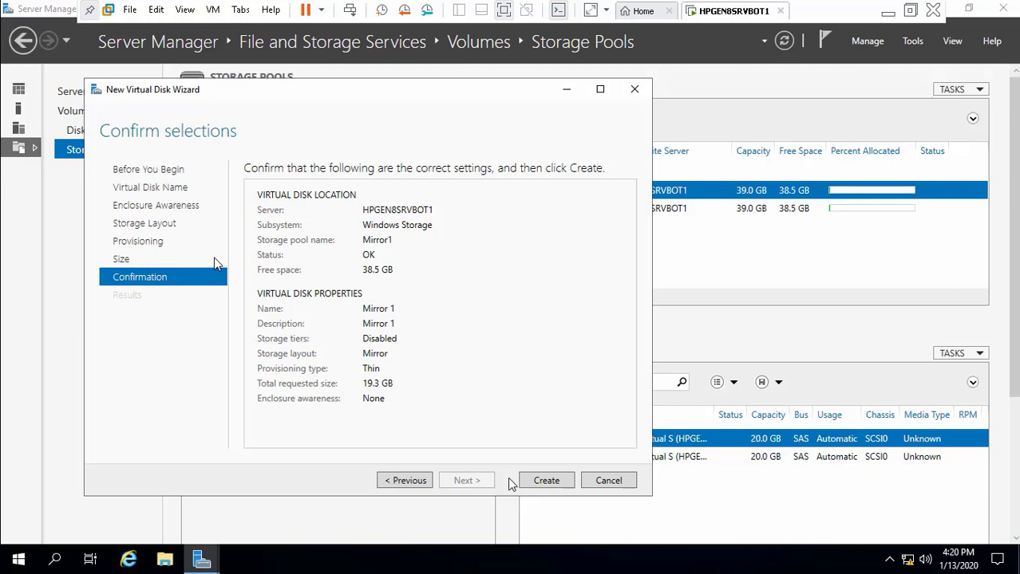
click(544, 481)
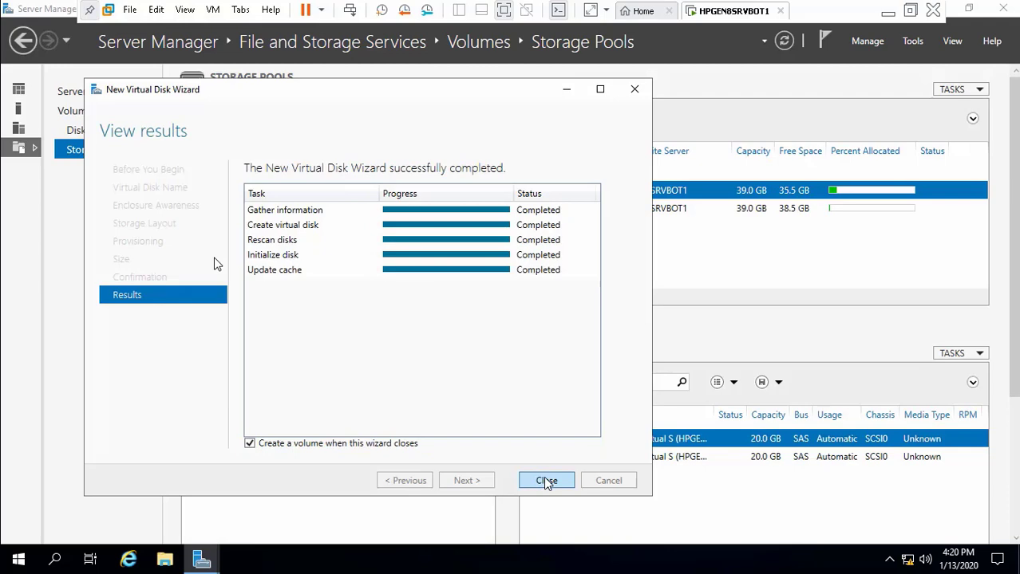
click(546, 481)
Step: On Disk 6, create a full-size 19.2 GB NTFS volume D: labelled 'New Volume'
click(494, 501)
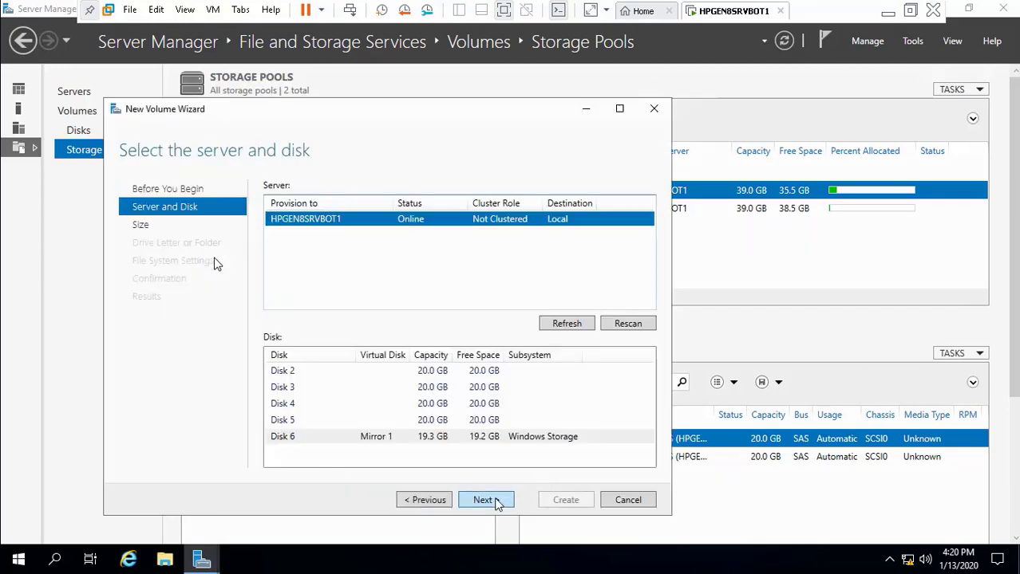
click(494, 501)
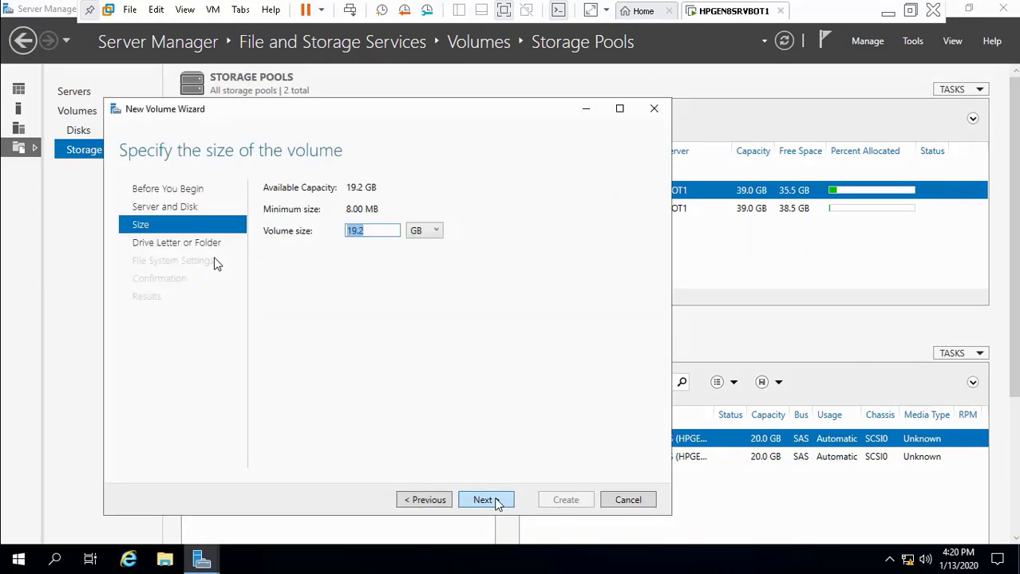
click(431, 501)
click(356, 439)
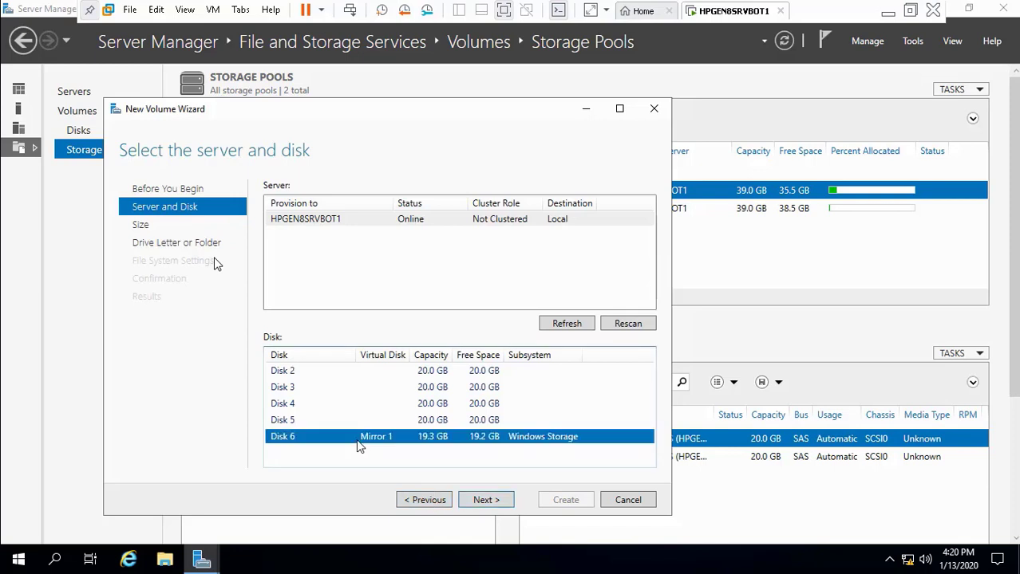
click(485, 499)
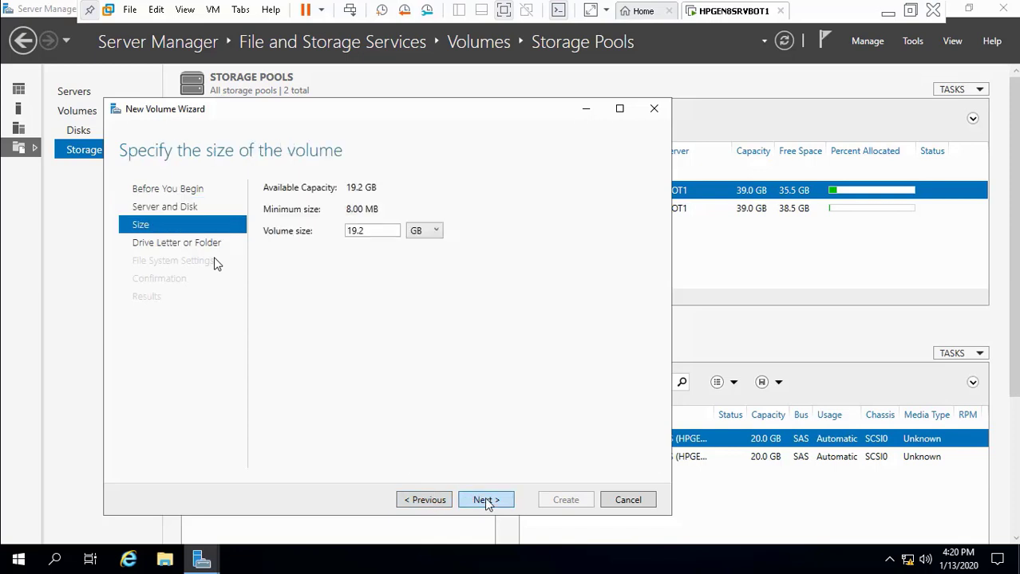
click(486, 501)
click(486, 500)
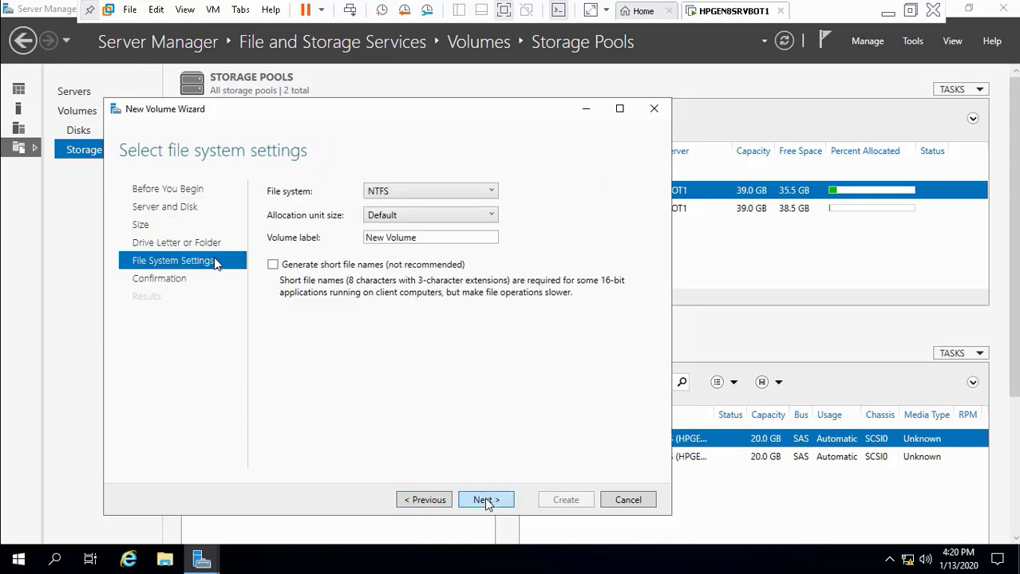
click(486, 501)
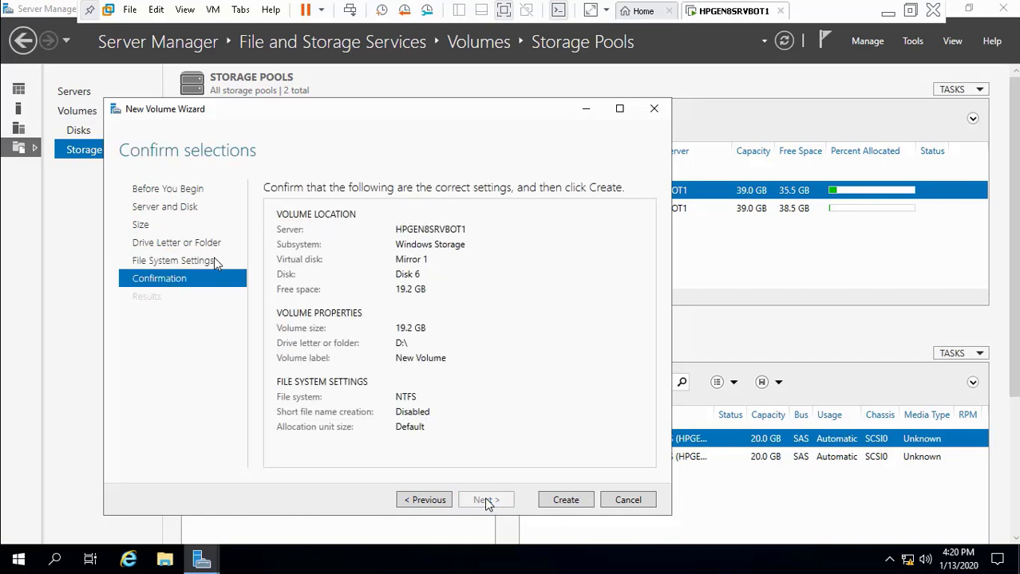
click(580, 499)
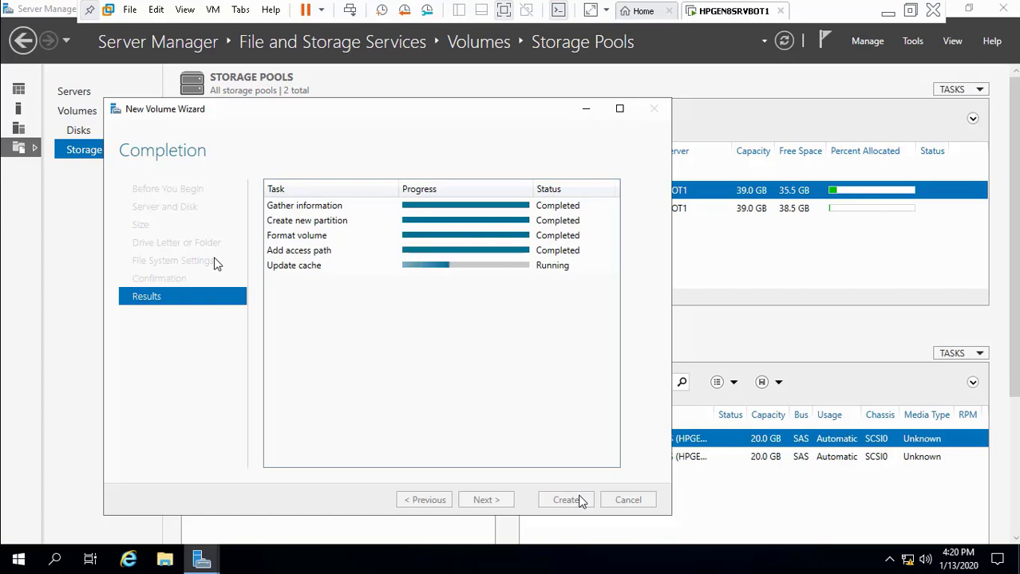
click(575, 501)
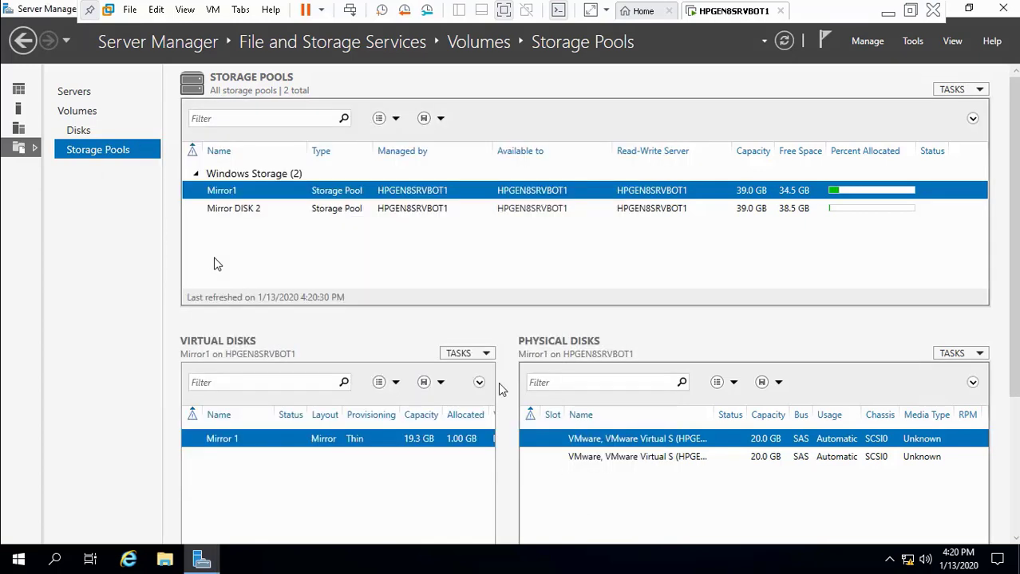
Step: Start a new virtual disk in the Mirror DISK 2 pool named 'Mirror 2' with description 'Mirror 2'
click(333, 208)
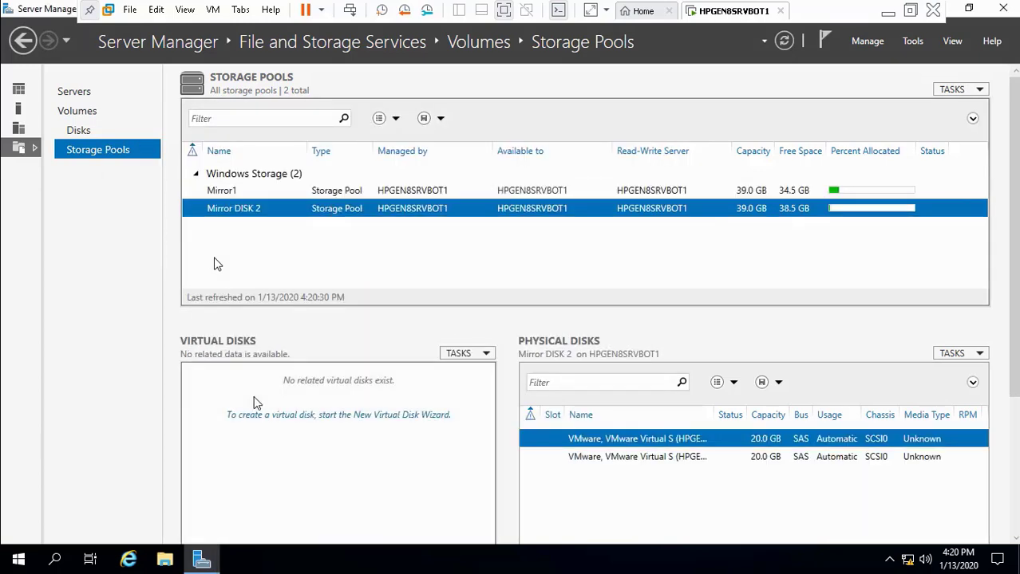
click(484, 357)
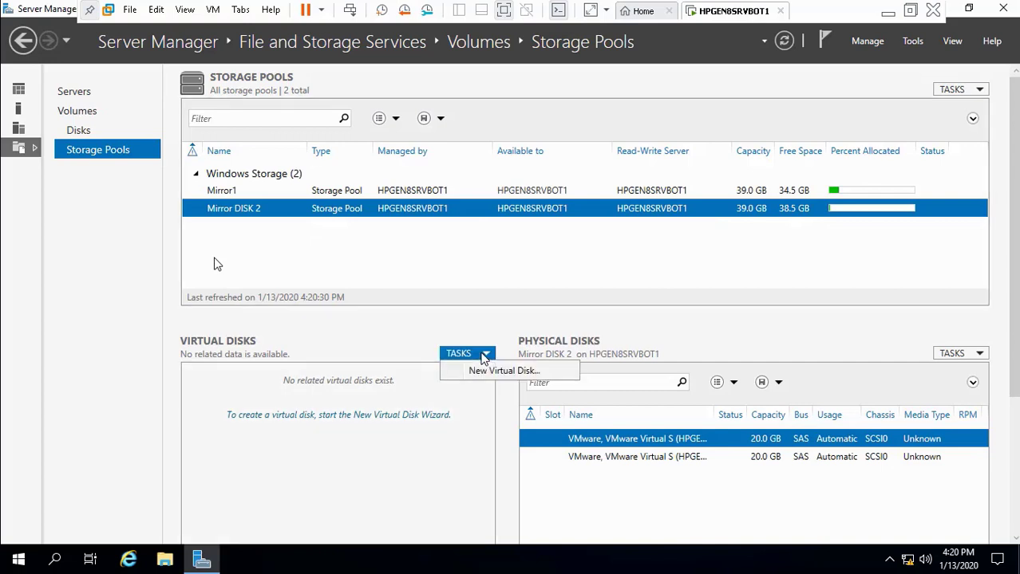
click(485, 372)
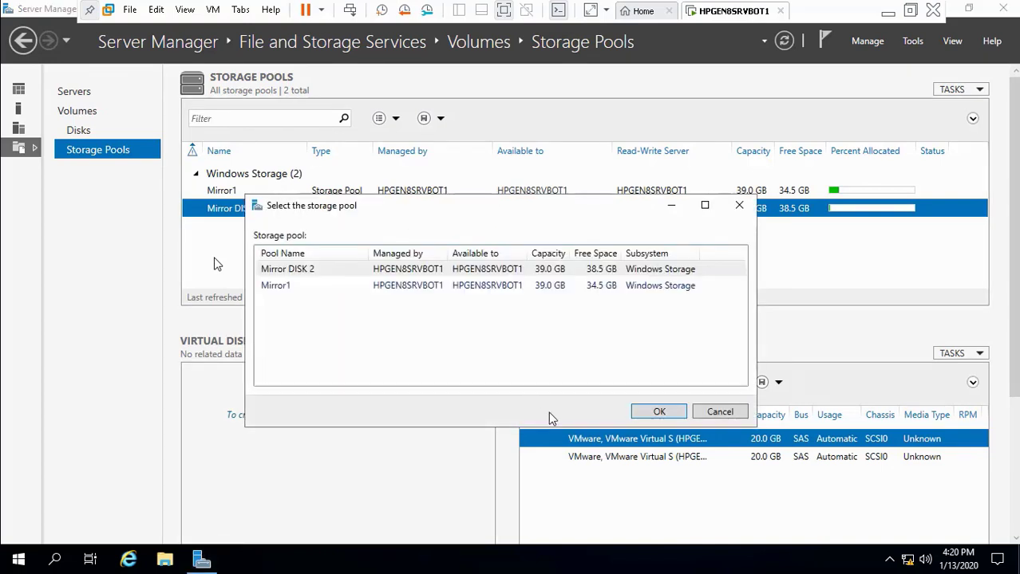
click(414, 275)
click(659, 412)
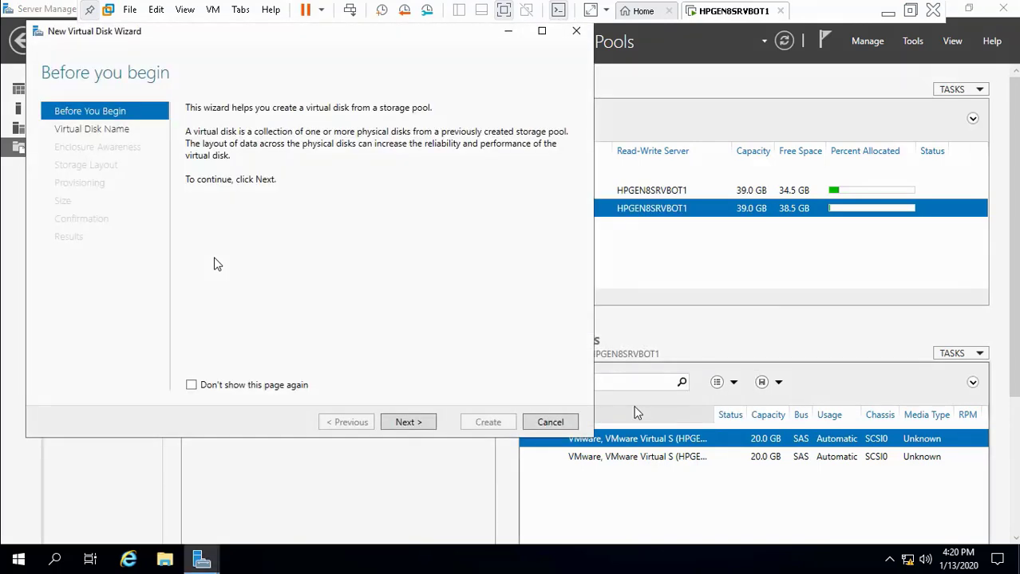
click(409, 422)
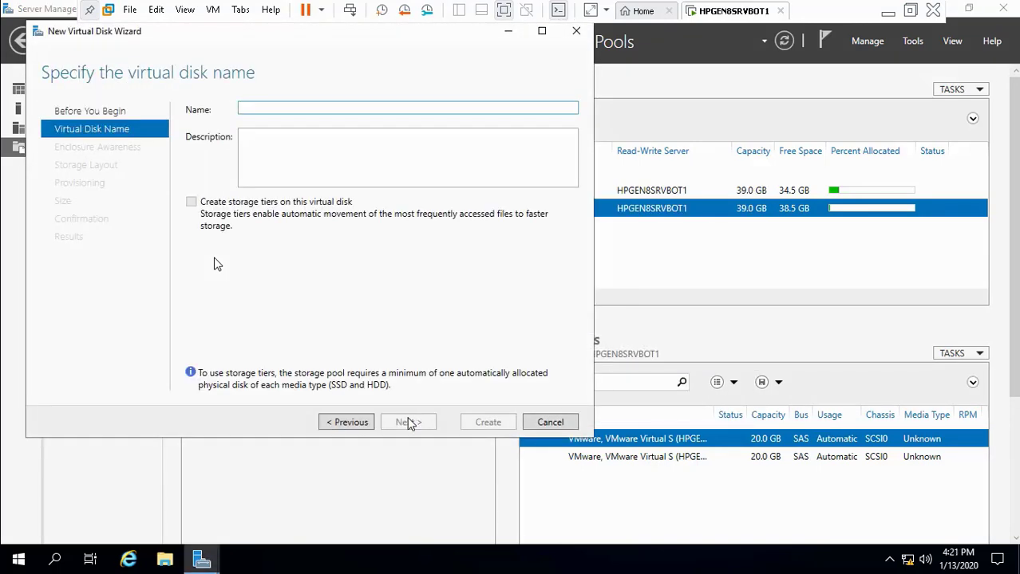
text(Mirror 2)
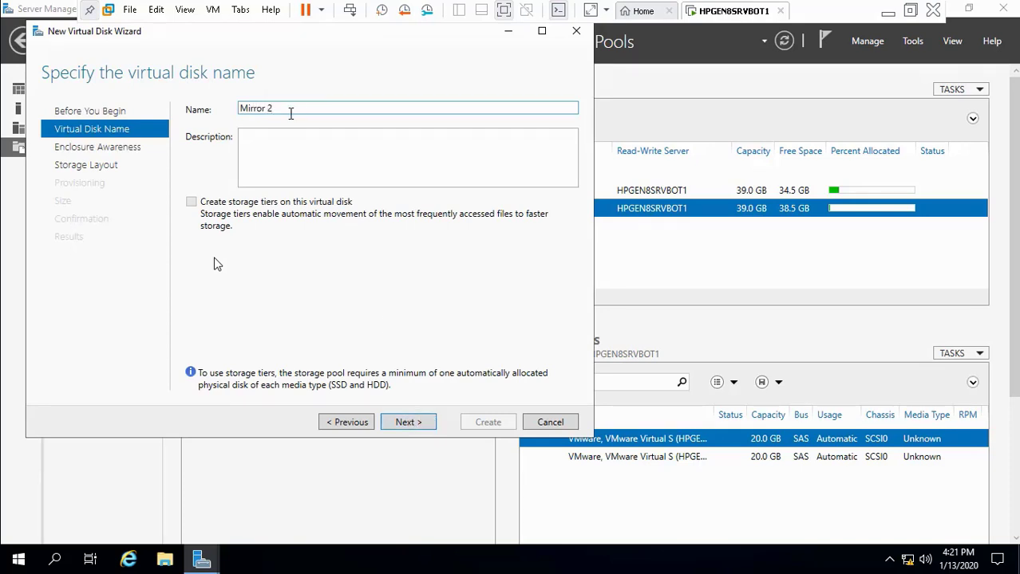
drag(289, 109, 237, 109)
key(ctrl+c)
click(255, 146)
key(ctrl+v)
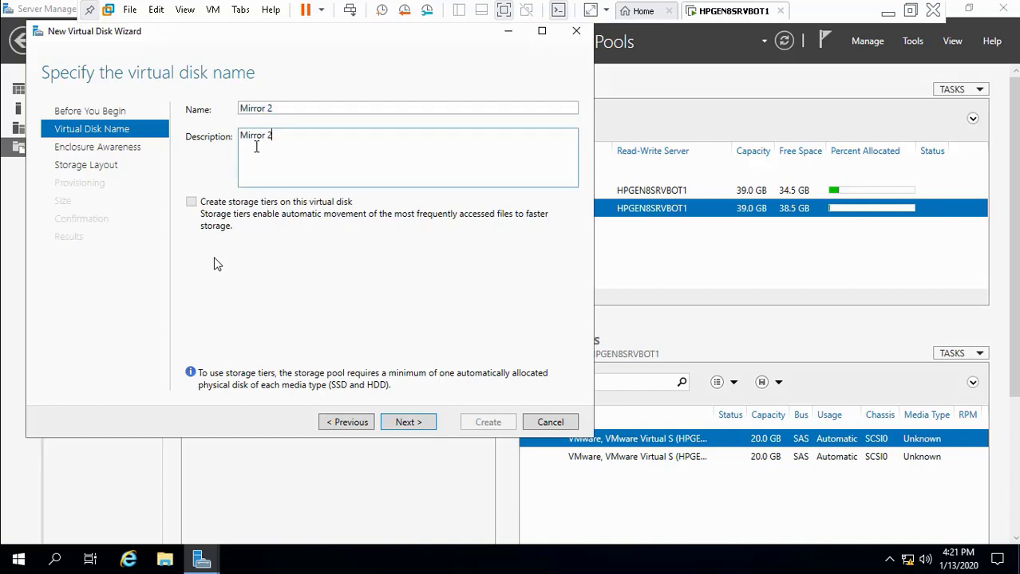
Step: Give Mirror 2 a Mirror layout, thin provisioning and a 19.25 GB size, then create it
click(412, 428)
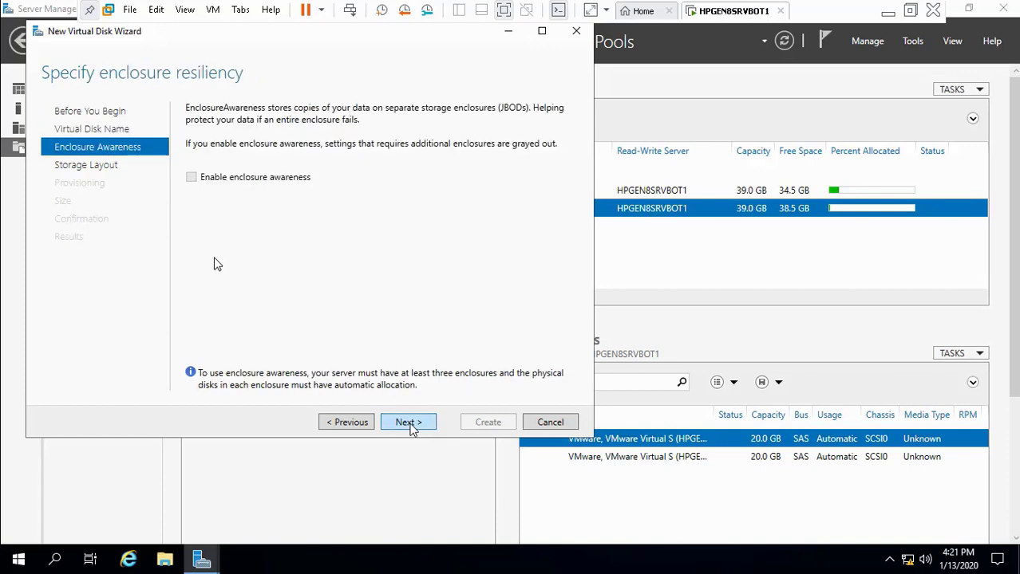
click(421, 425)
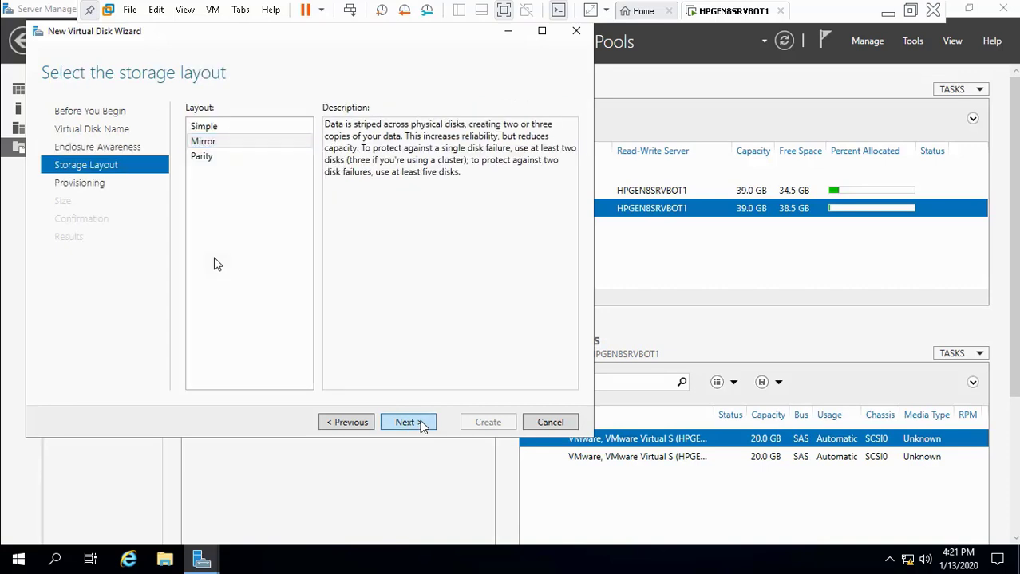
click(421, 425)
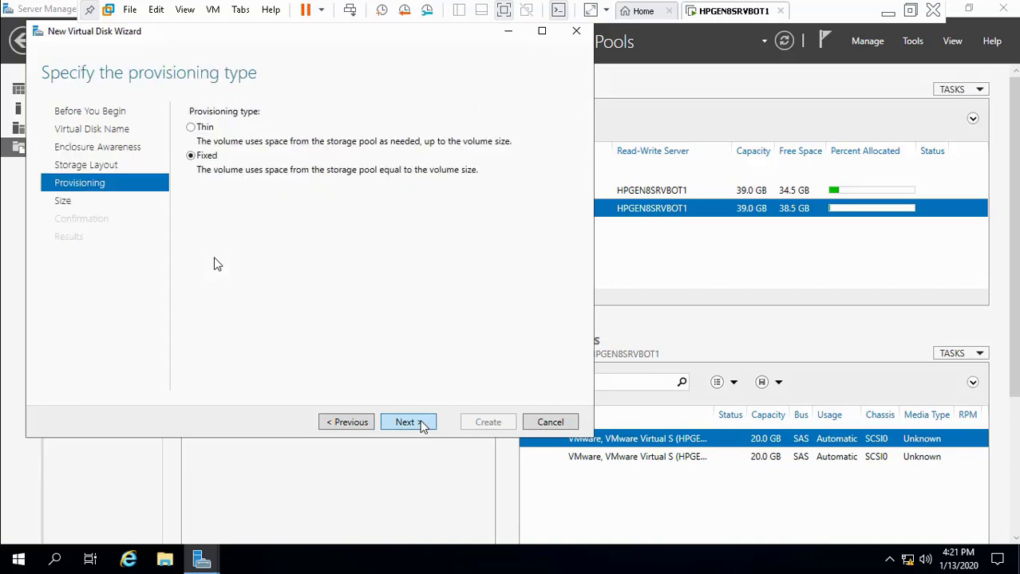
click(199, 129)
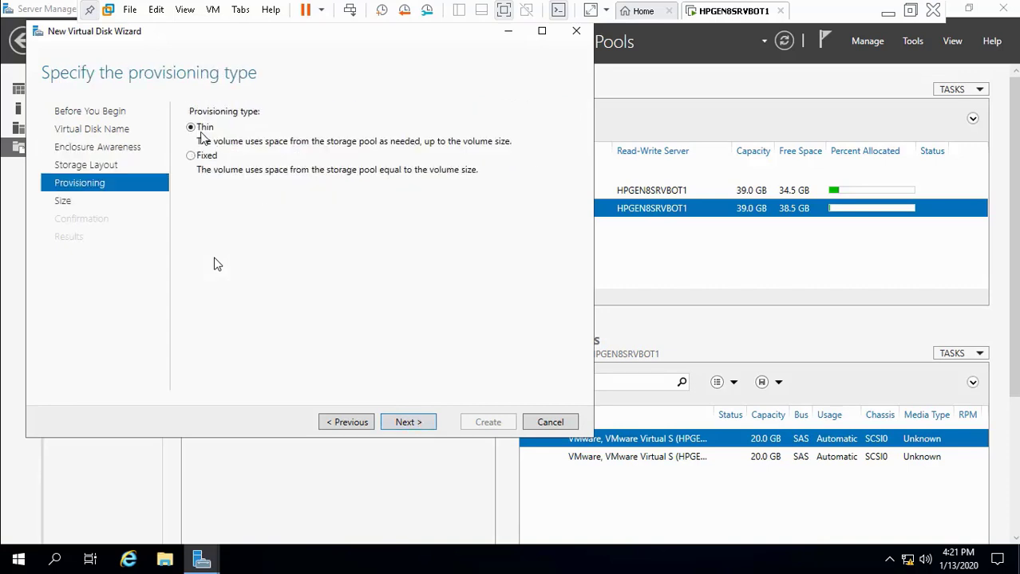
click(405, 424)
click(235, 129)
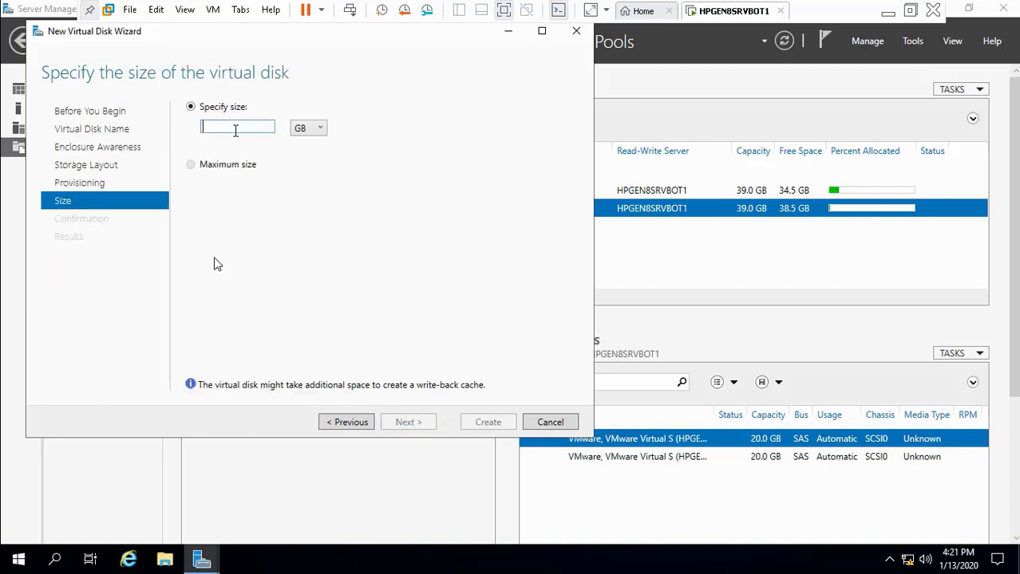
text(19.25)
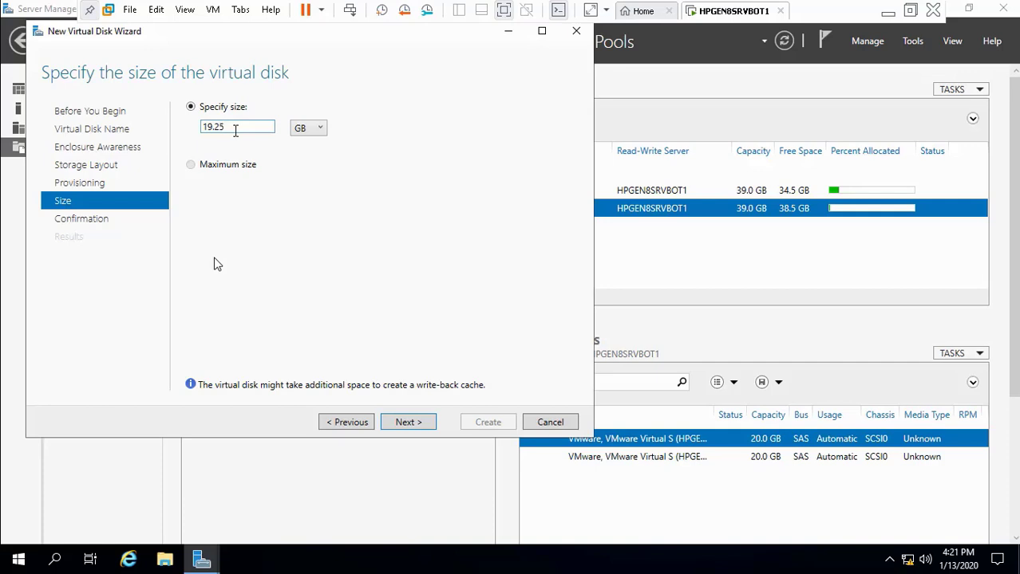
click(405, 420)
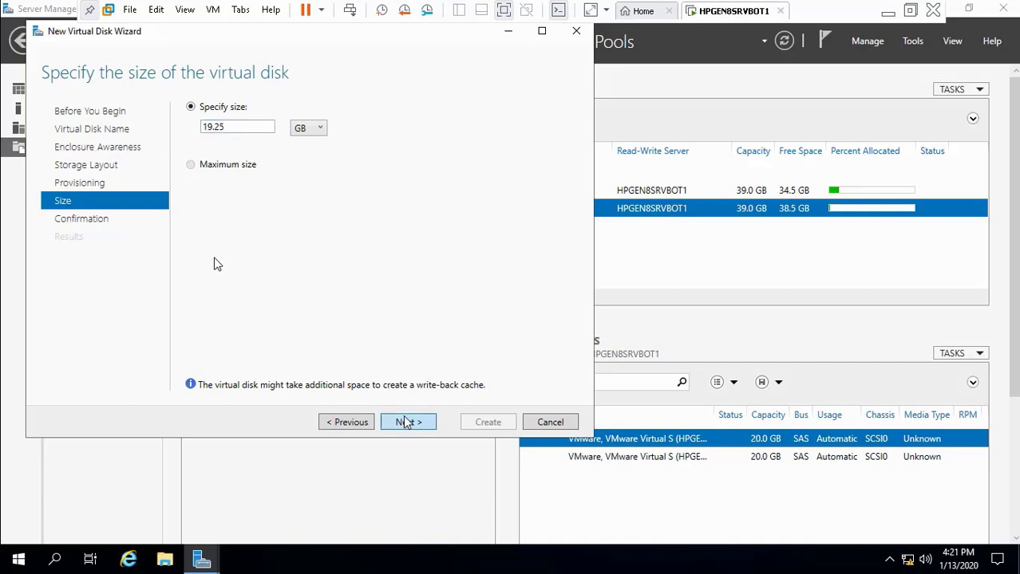
click(490, 422)
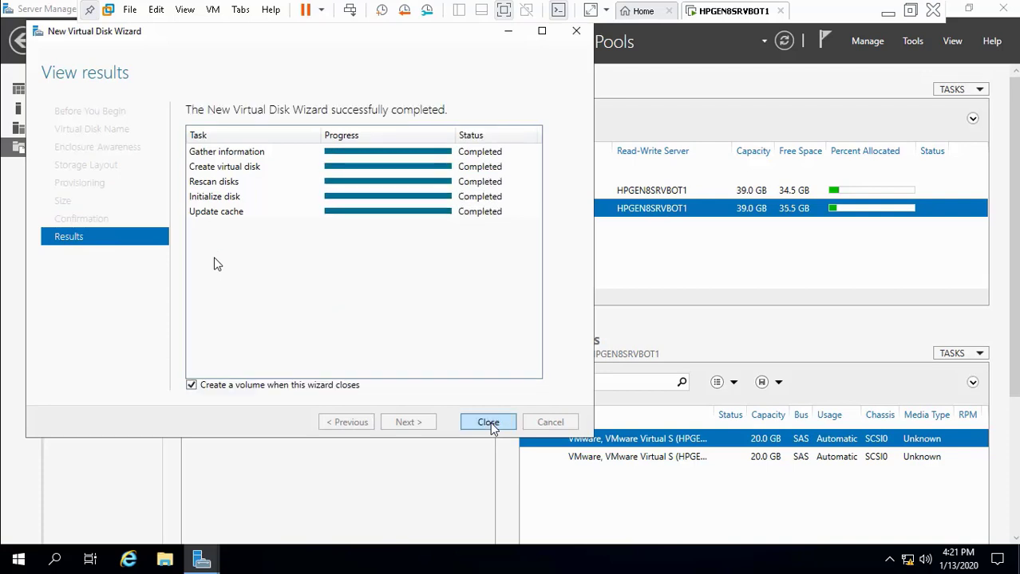
Step: Format Disk 7 (Mirror 2) as a full-size 19.2 GB NTFS volume F:
click(484, 428)
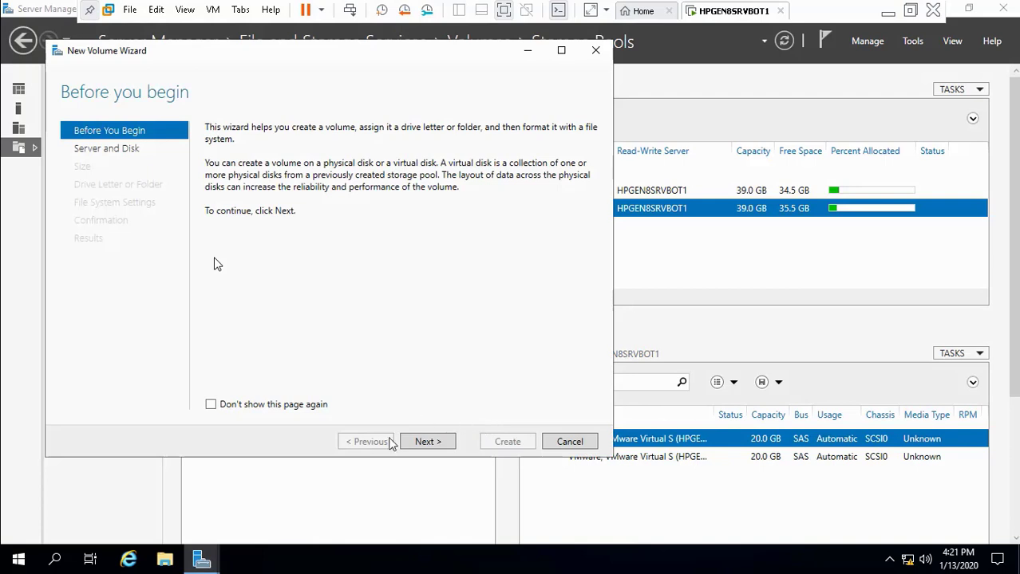
click(426, 444)
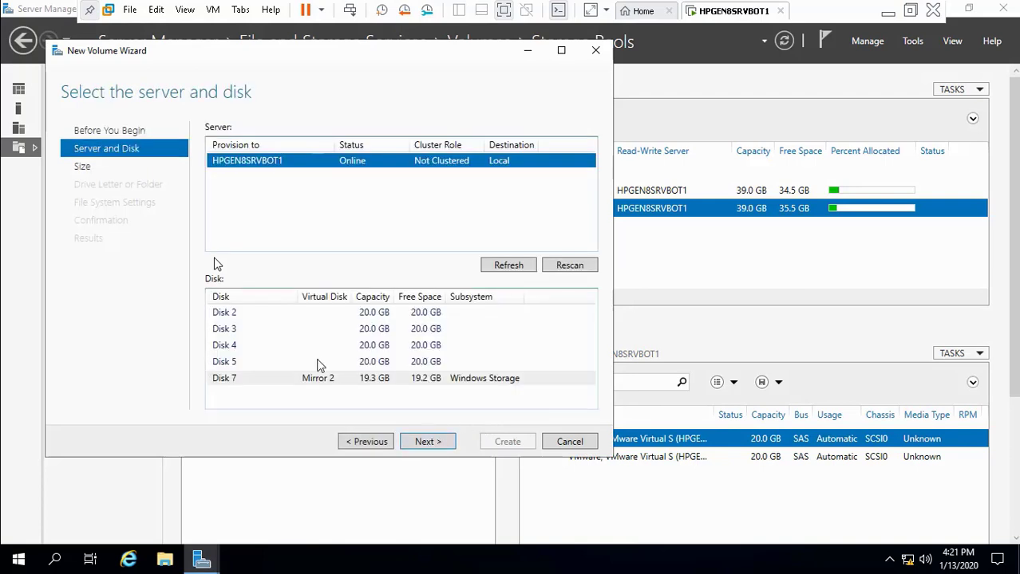
click(304, 381)
click(425, 443)
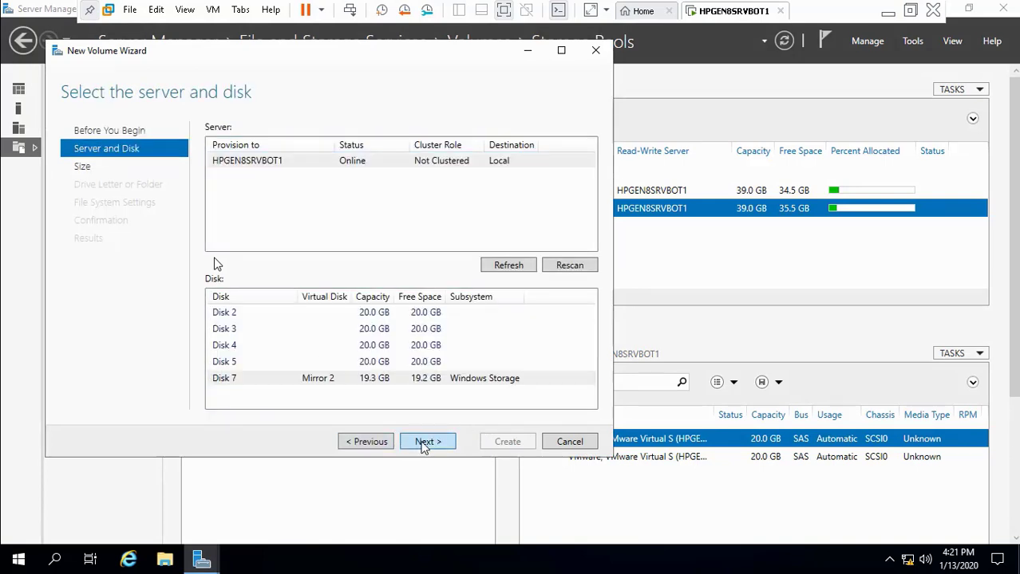
click(425, 444)
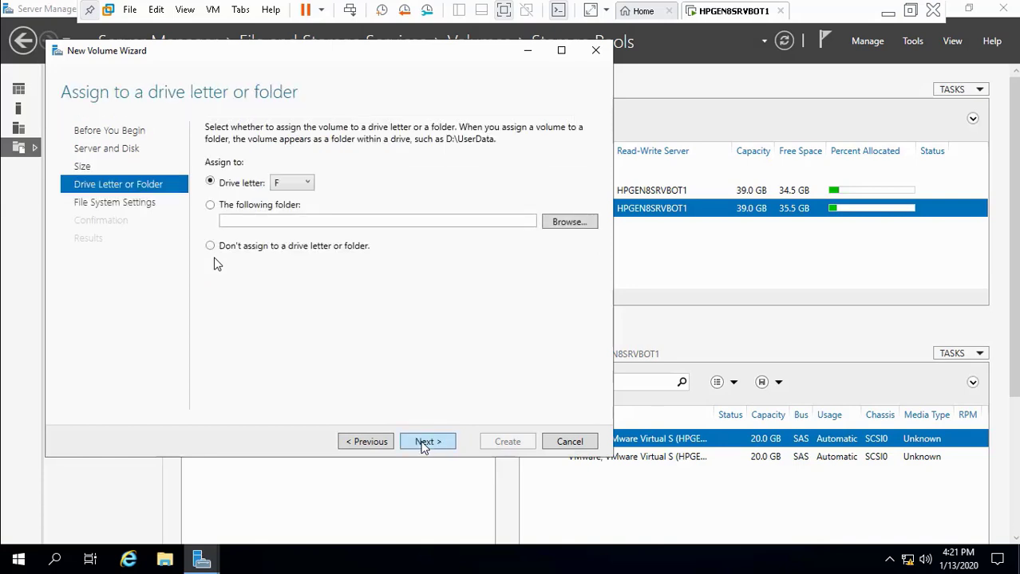
click(423, 444)
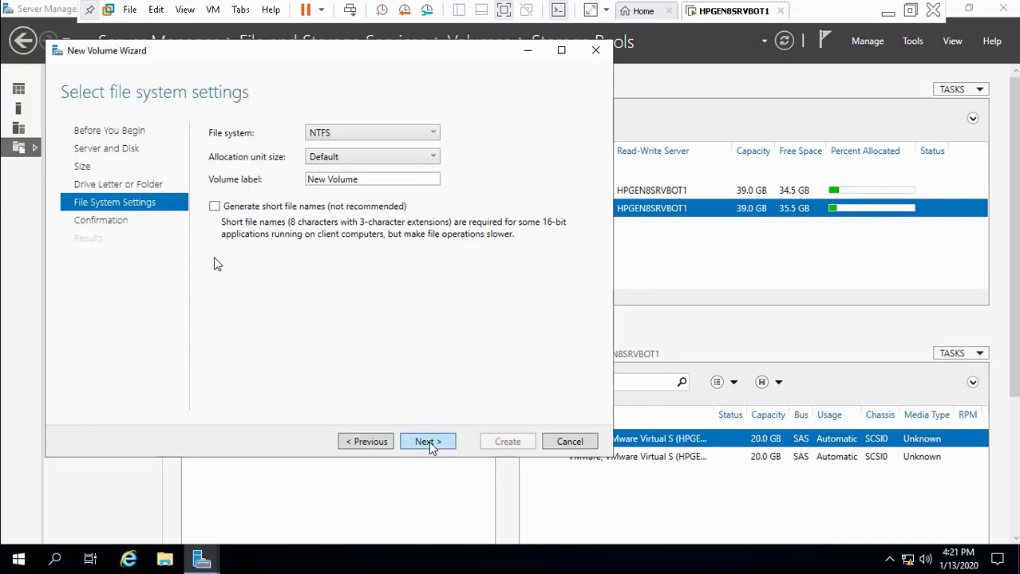
click(428, 442)
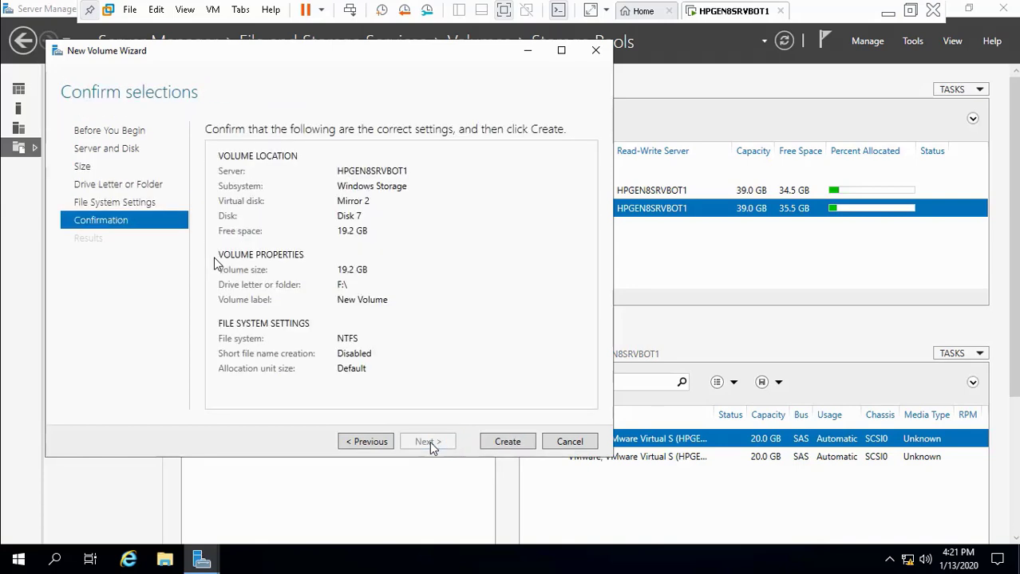
click(516, 444)
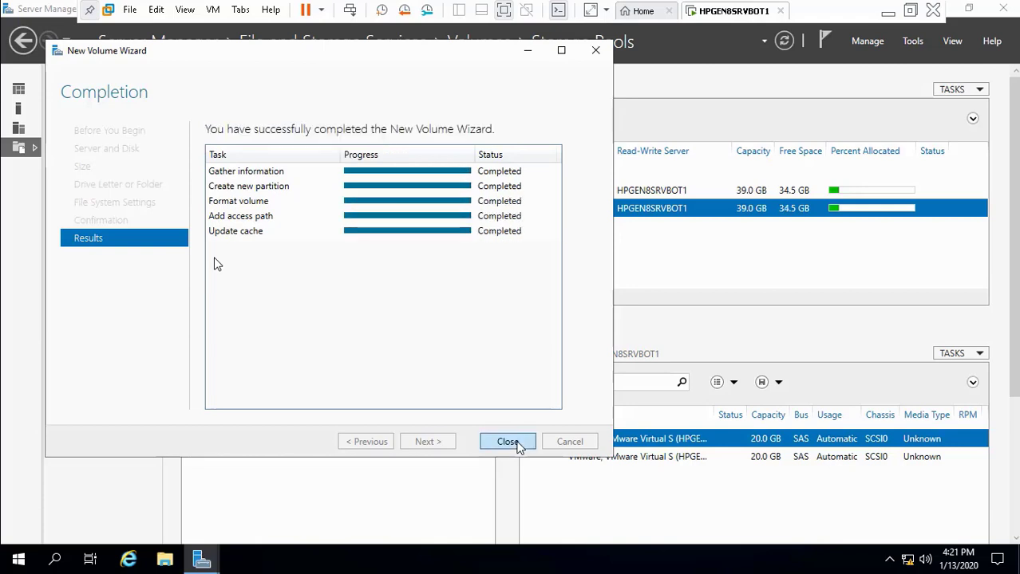
click(511, 443)
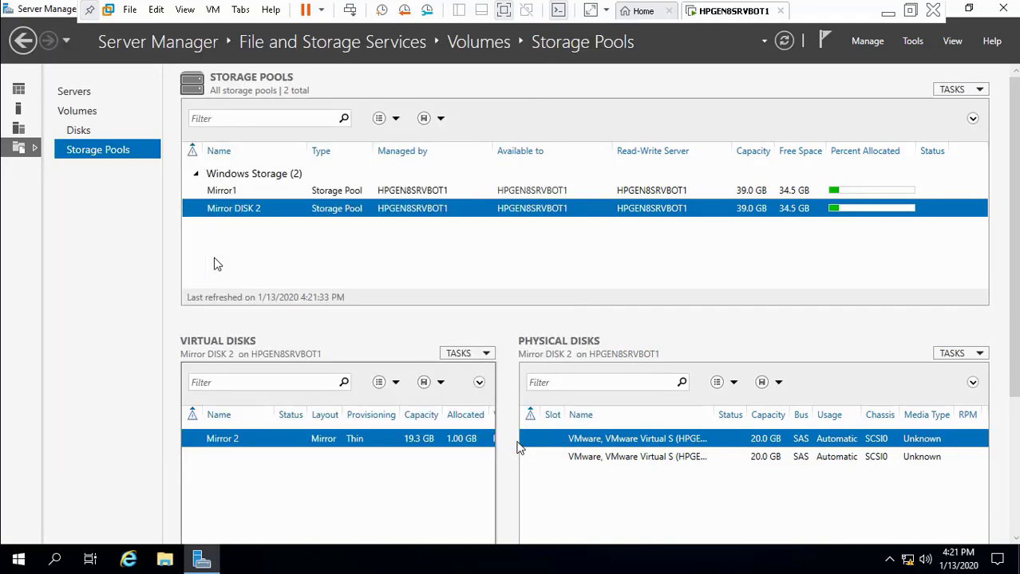
Step: Minimize the VM, close Calculator on the host, and open the RAID setup PDF
click(887, 18)
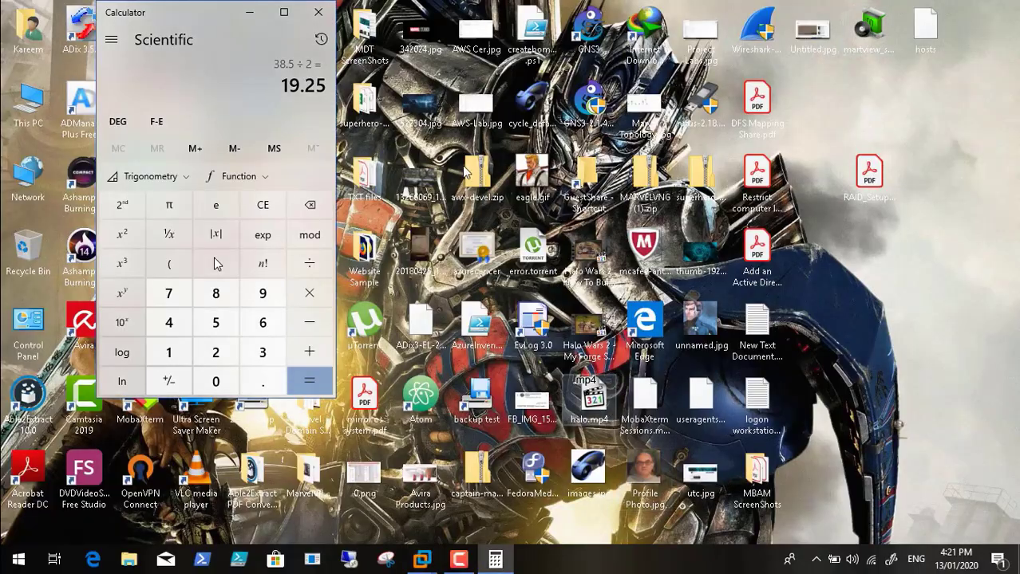
click(318, 12)
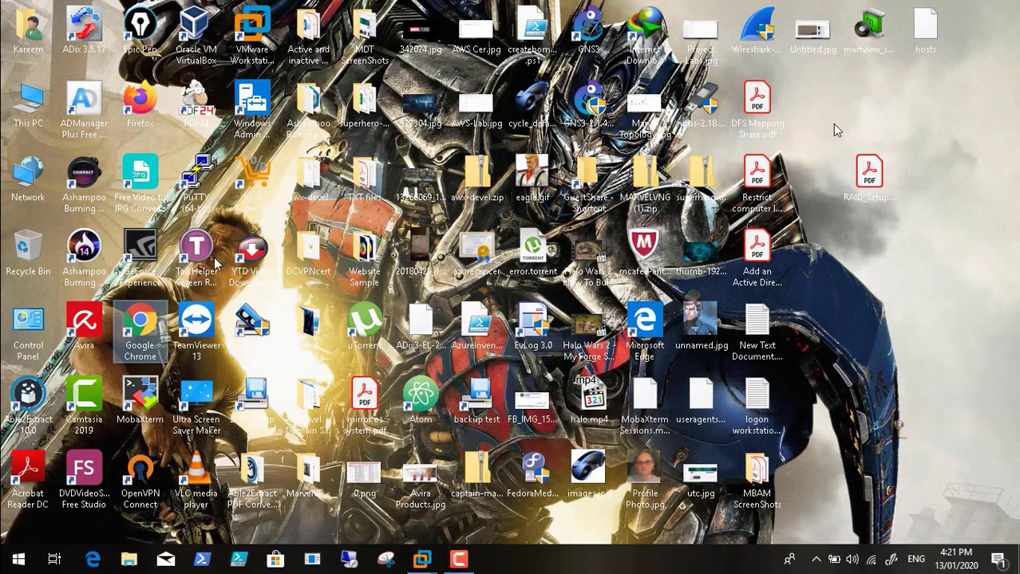
click(863, 179)
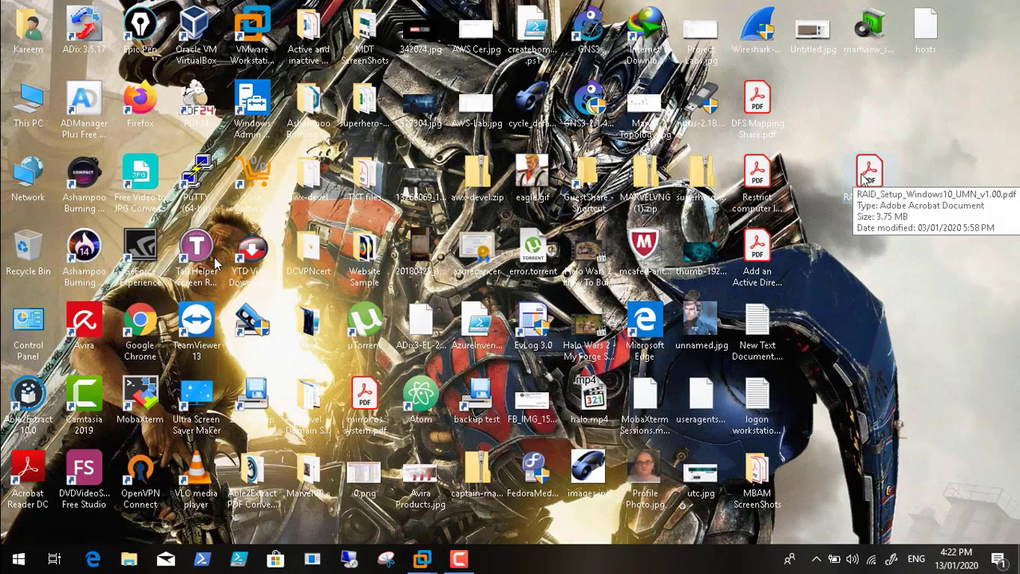
double_click(864, 179)
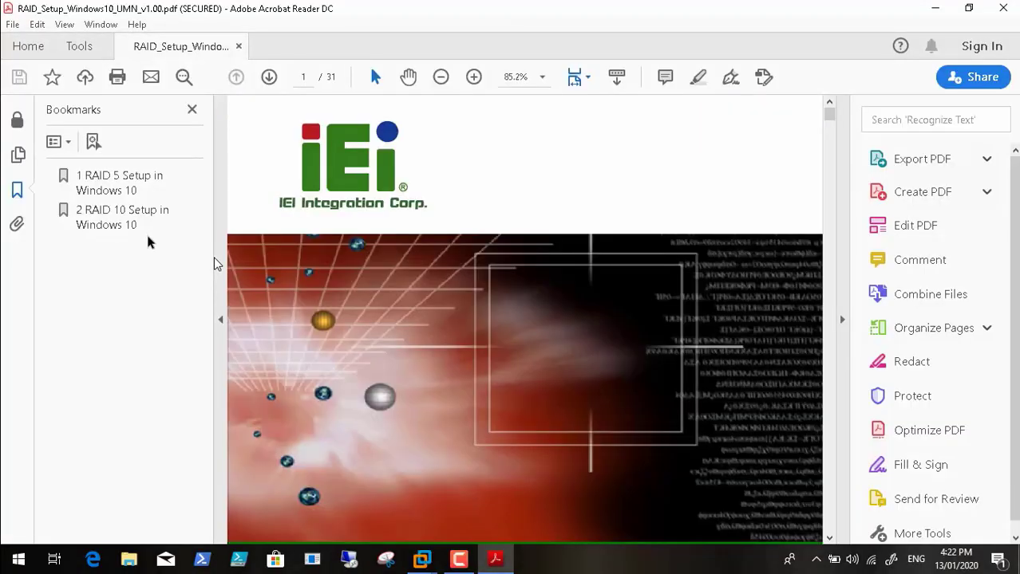
Step: Read the 'RAID 10 Setup in Windows 10' section through Steps 10–13, then minimize Acrobat Reader
click(137, 225)
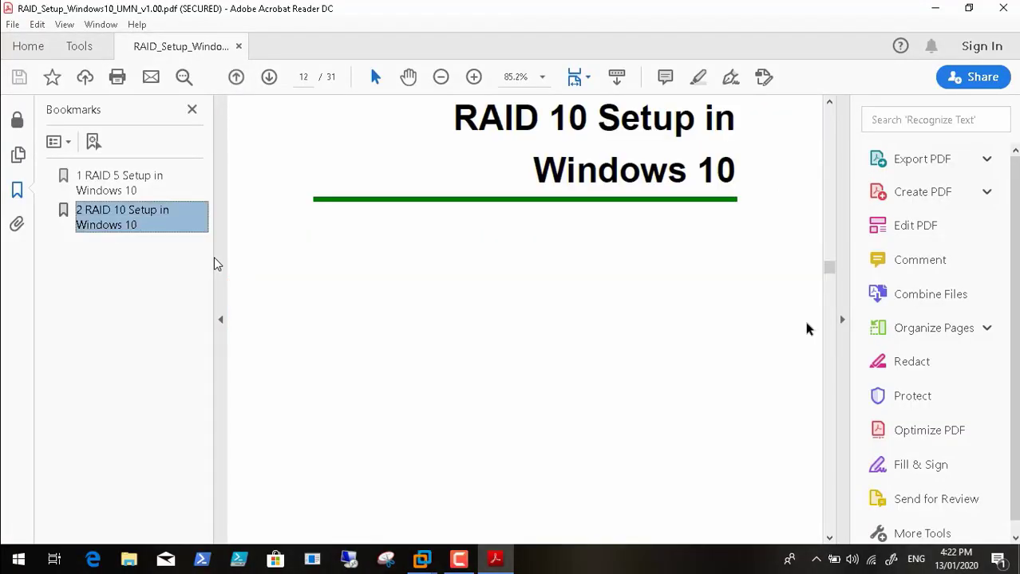
drag(826, 278, 832, 429)
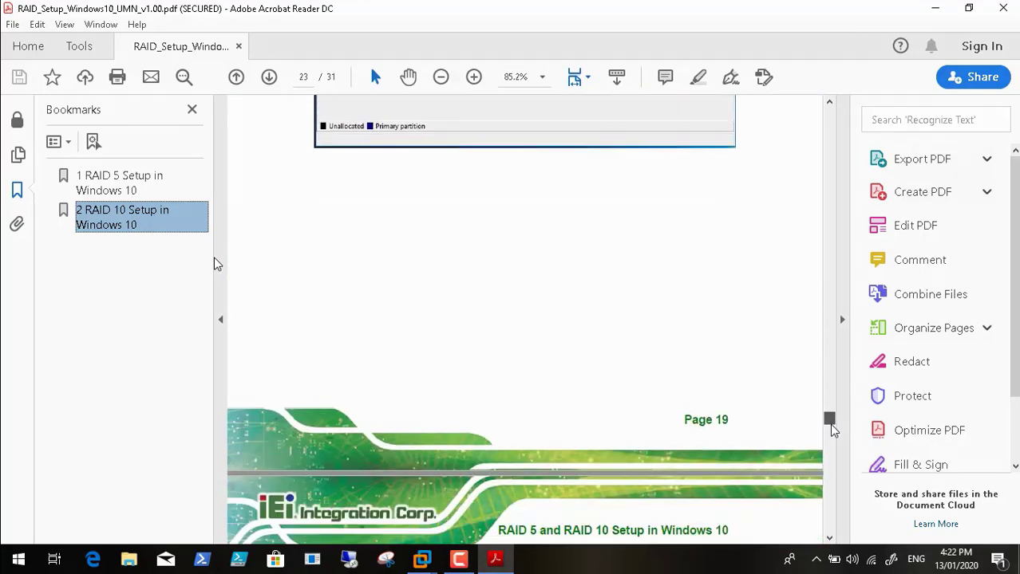
click(935, 8)
Step: Return to the HPGEN8SRVBOT1 VM and delete volume F: on the Mirror 2 disk in Server Manager
mouse_move(421, 558)
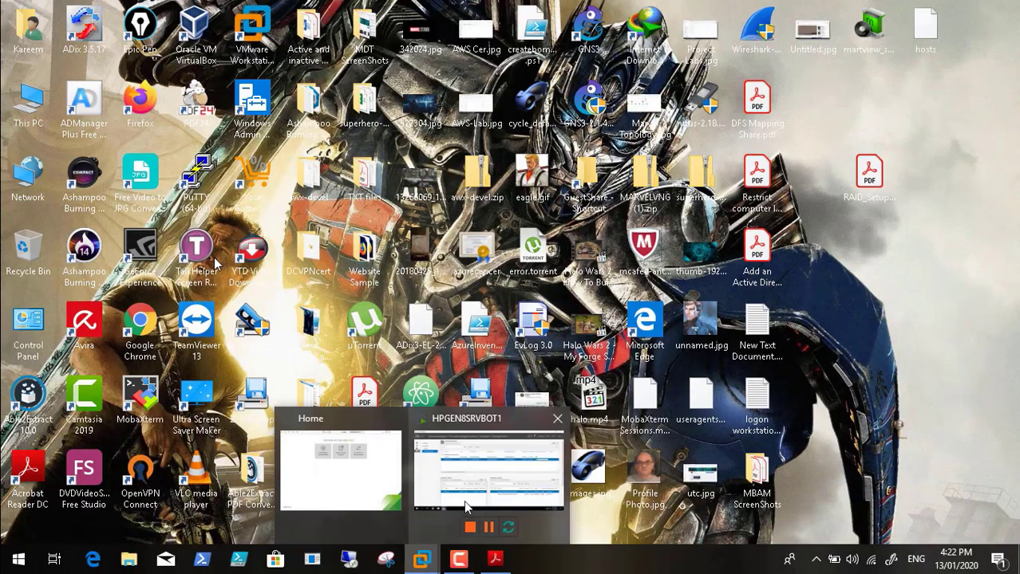
click(489, 481)
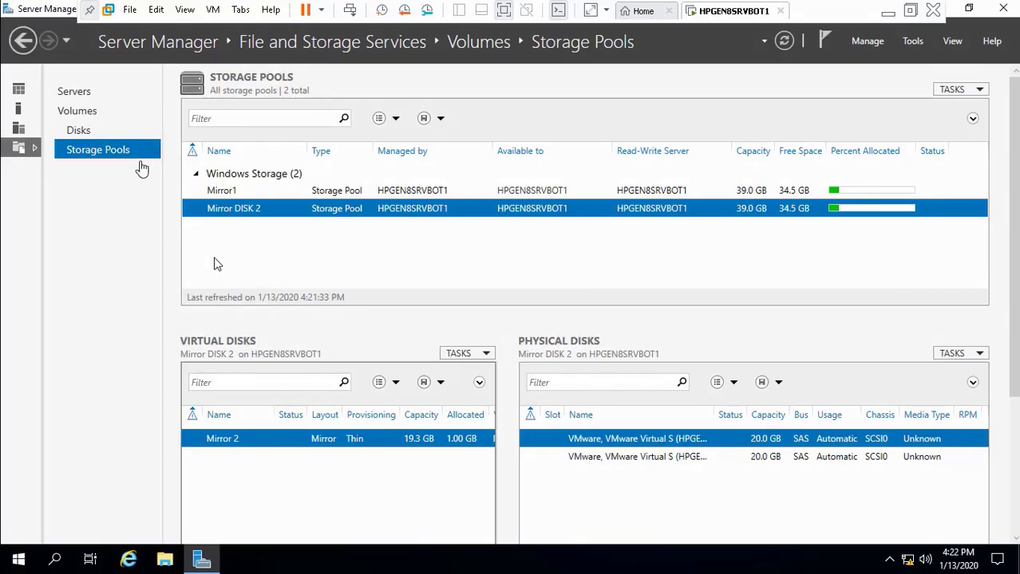
click(86, 127)
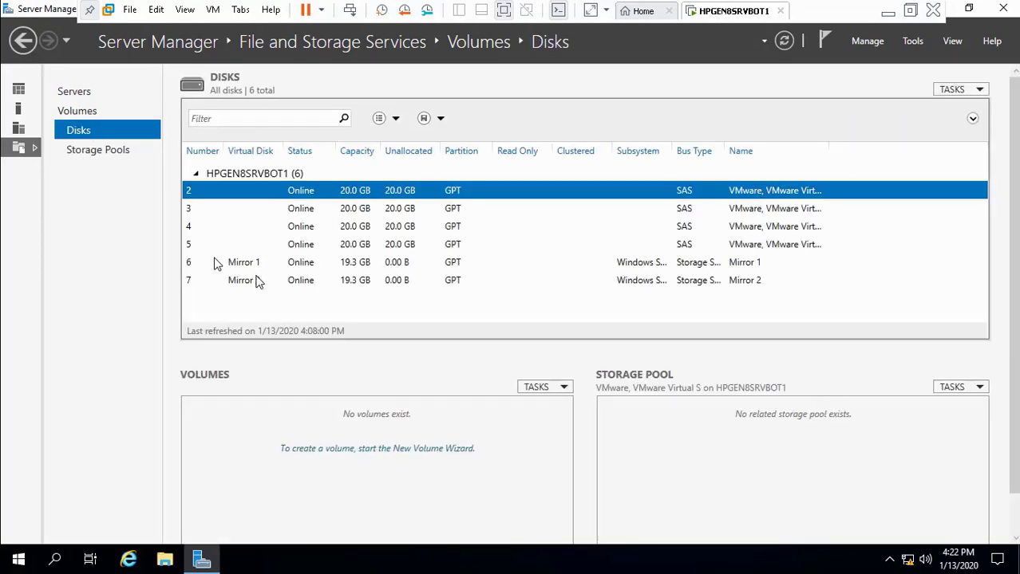
click(257, 281)
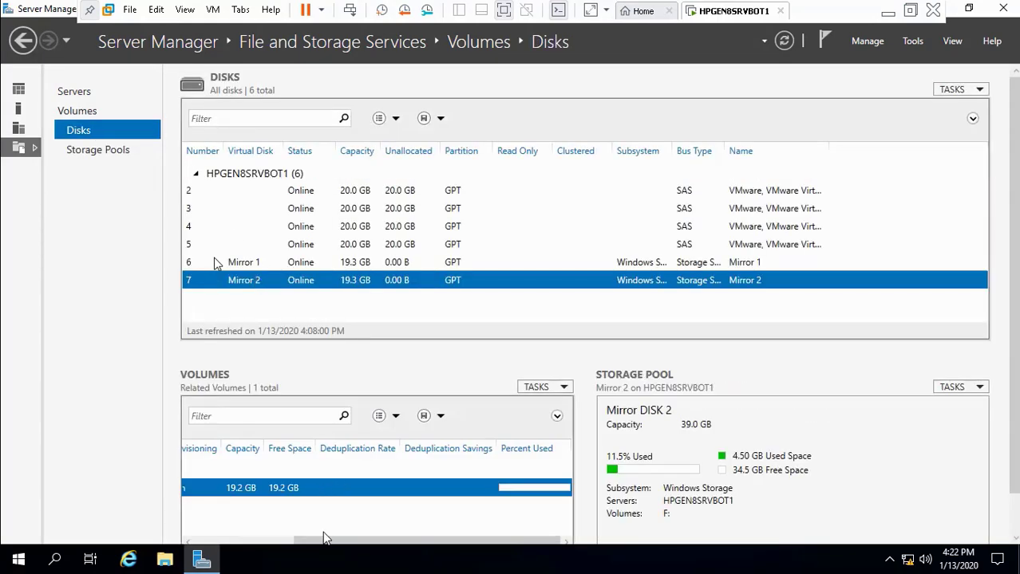
right_click(306, 490)
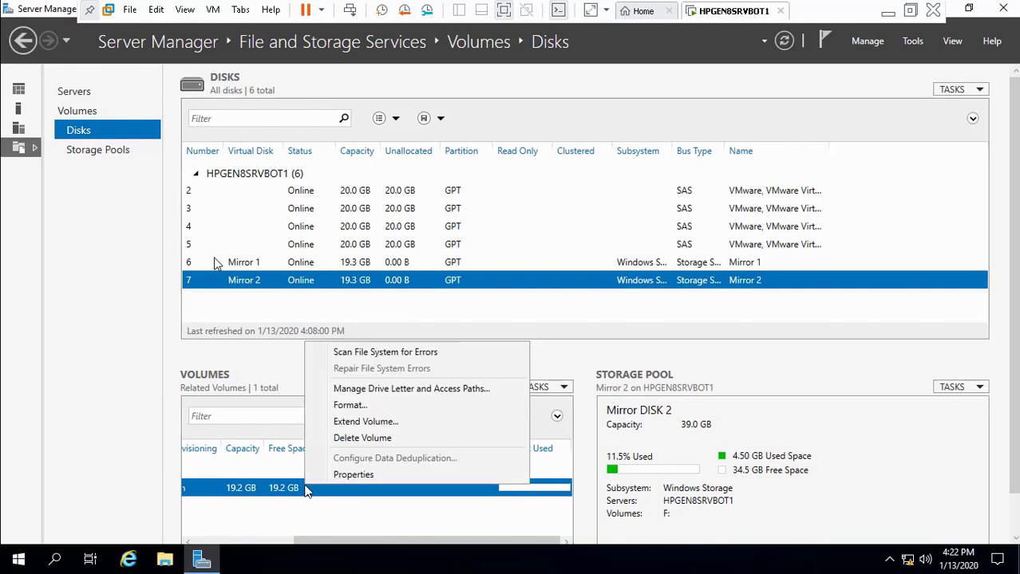
click(363, 440)
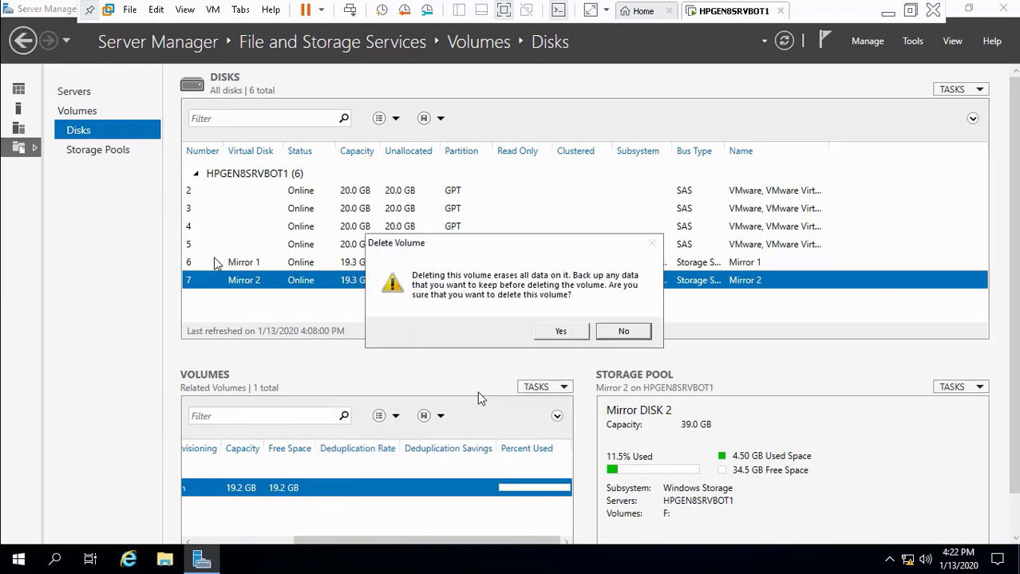
click(560, 330)
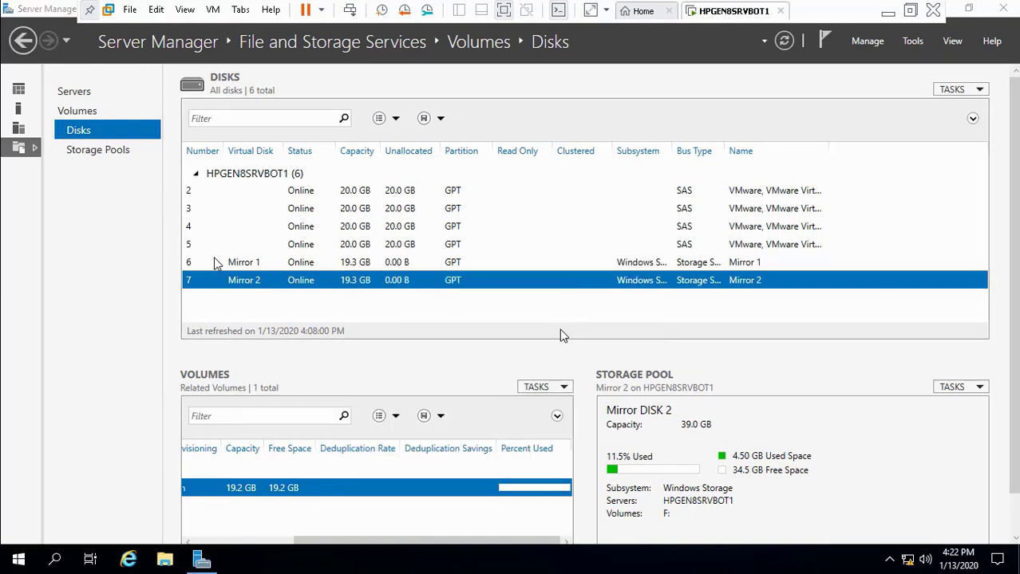
Step: Delete volume D: on the Mirror 1 disk, leaving it 19.2 GB unallocated
click(308, 266)
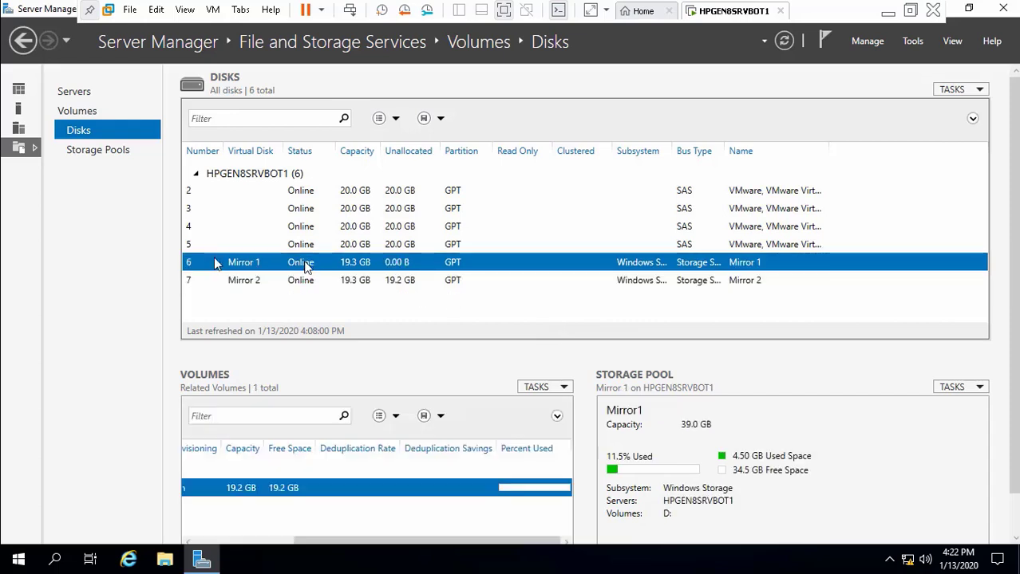
right_click(279, 492)
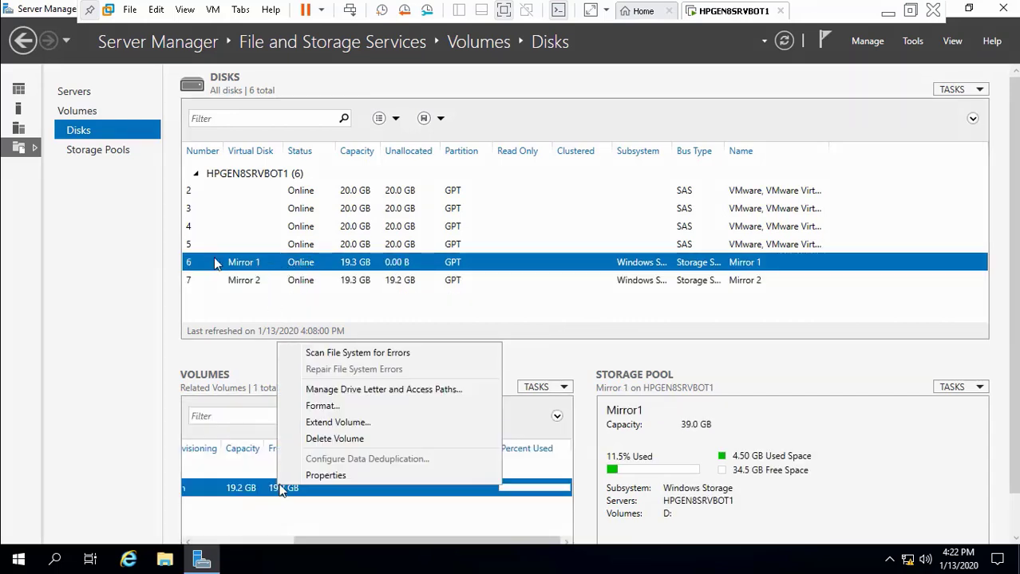
click(332, 436)
click(561, 330)
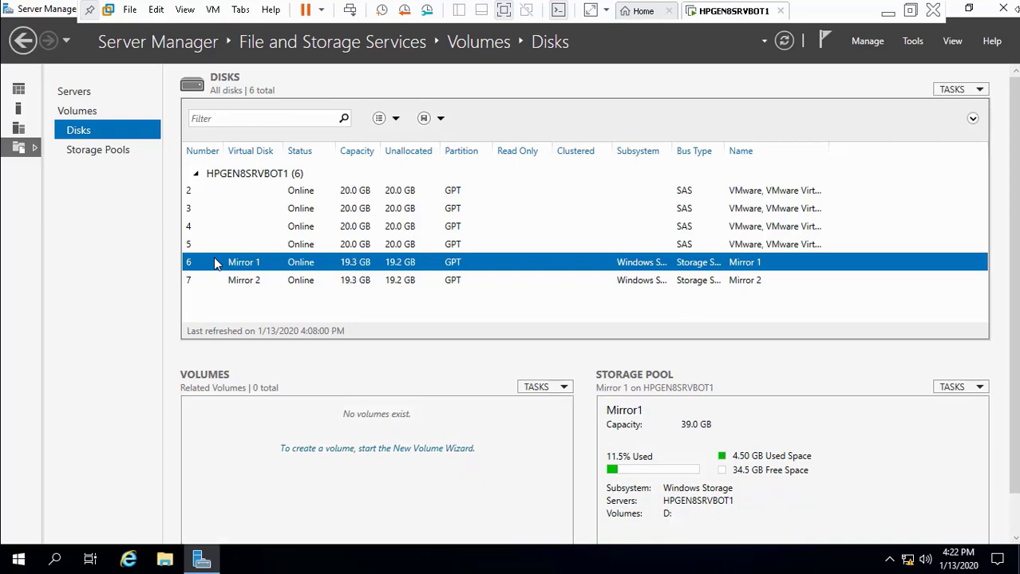
Step: Minimize Server Manager and open Disk Management, scrolling to the unallocated 19.23 GB Disk 7
click(969, 8)
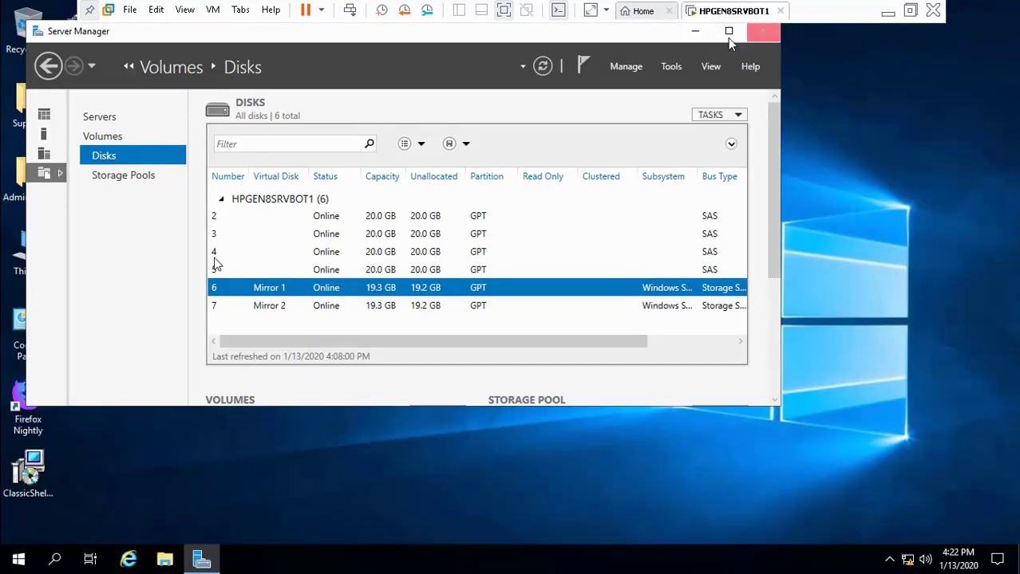
click(695, 32)
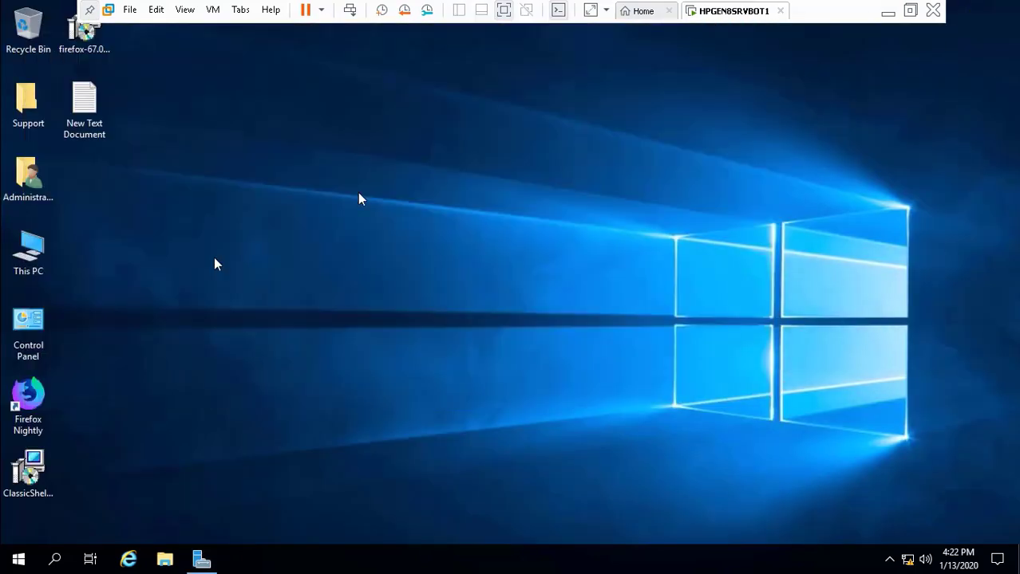
right_click(17, 559)
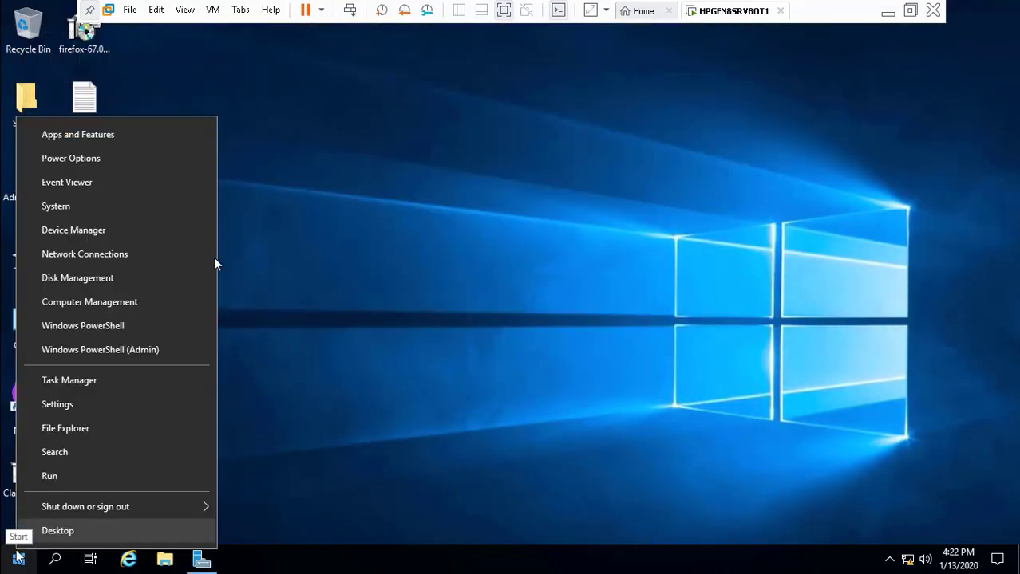
click(156, 280)
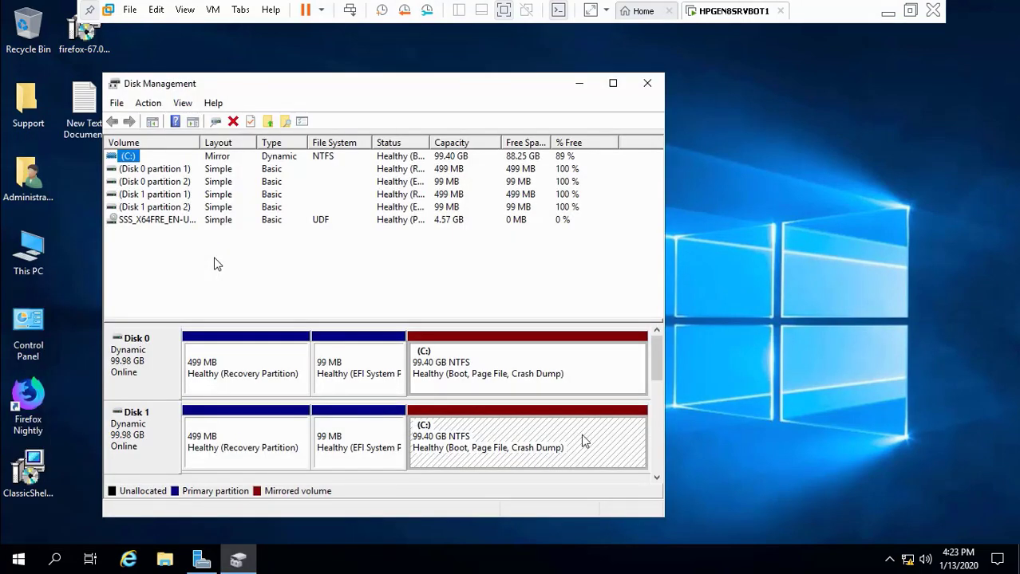
click(656, 477)
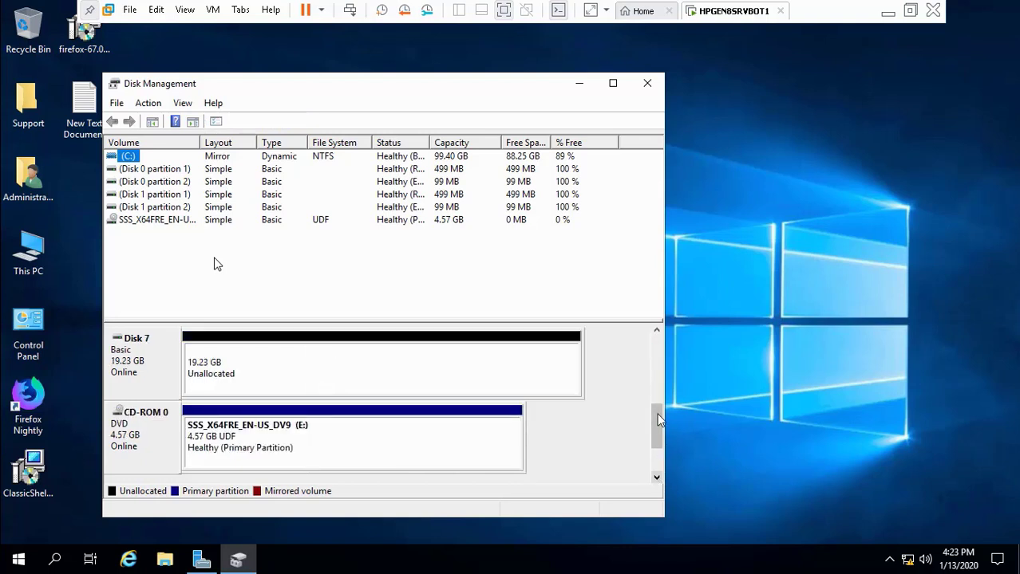
Step: Read the RAID setup guide PDF down through the New Striped Volume pages, then minimize it
click(656, 330)
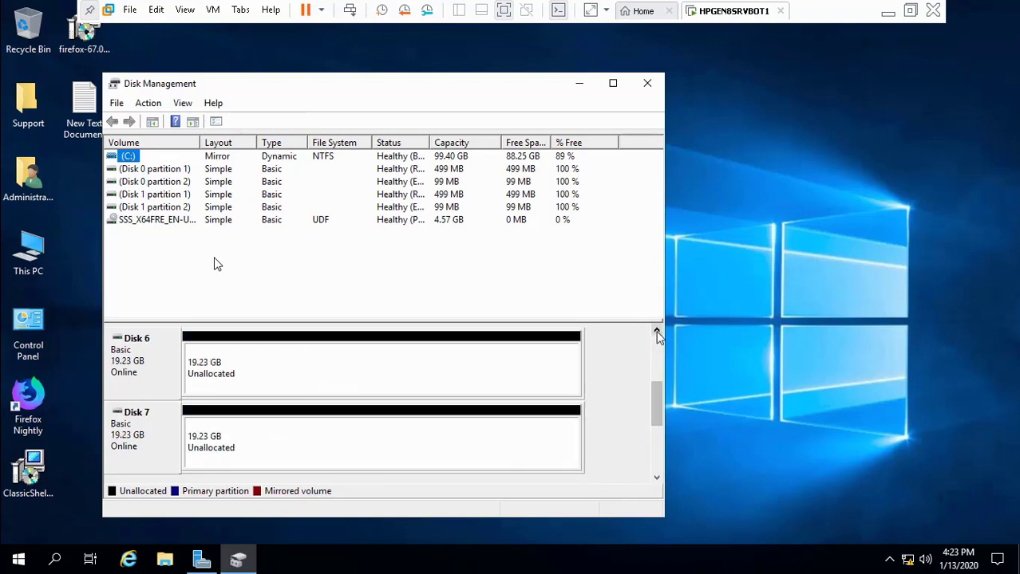
click(888, 11)
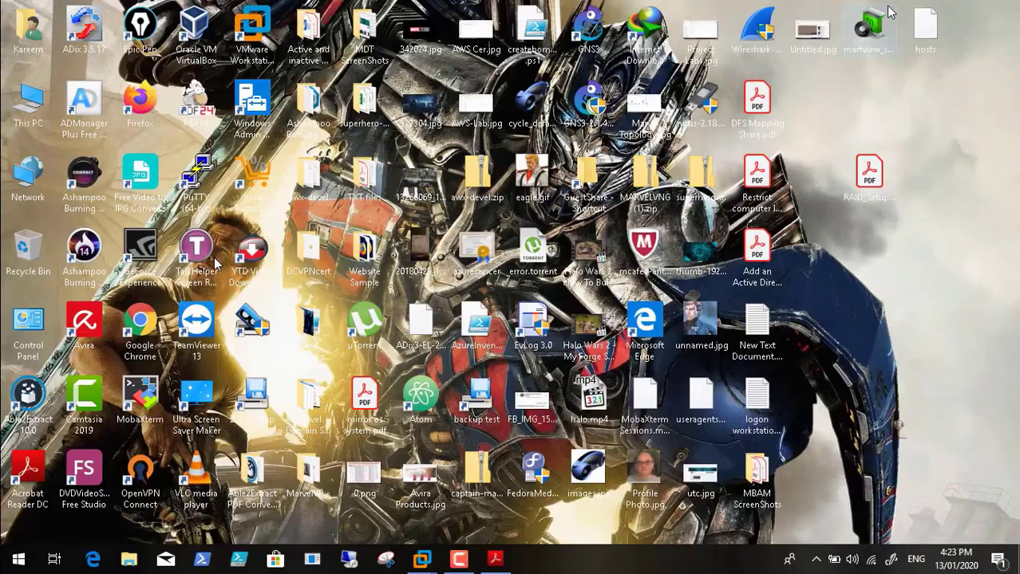
click(495, 559)
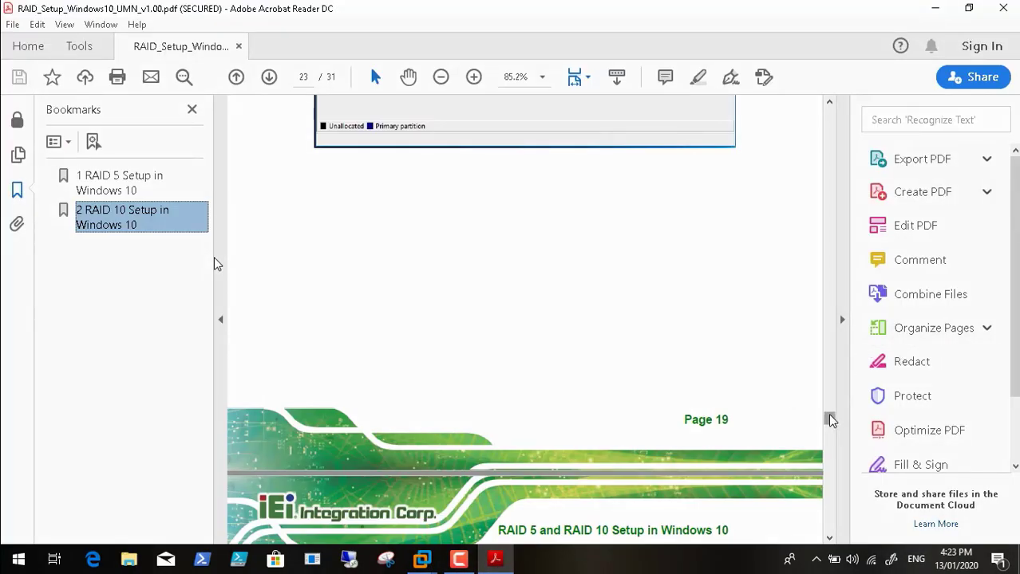
drag(826, 416, 830, 506)
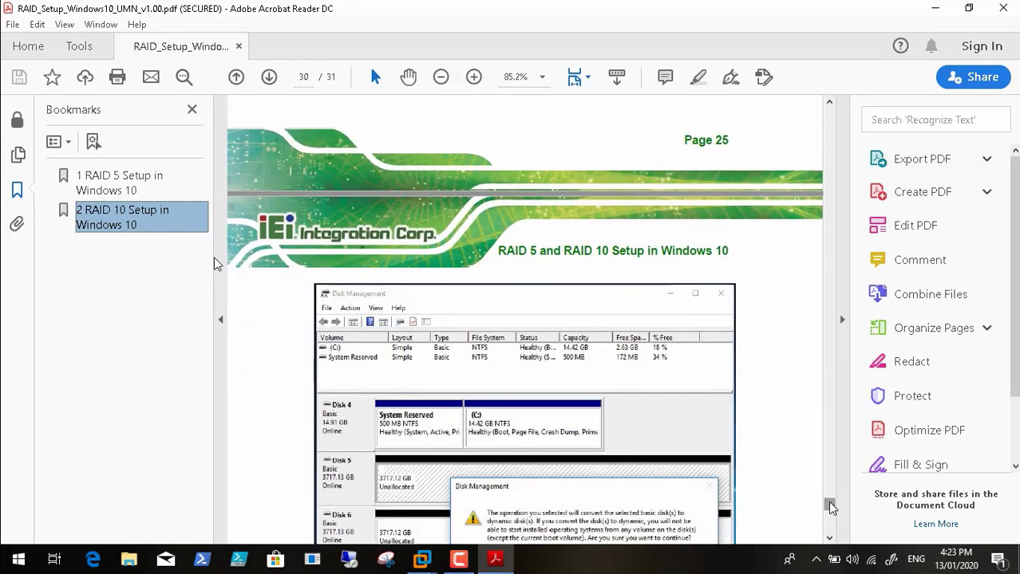
click(934, 10)
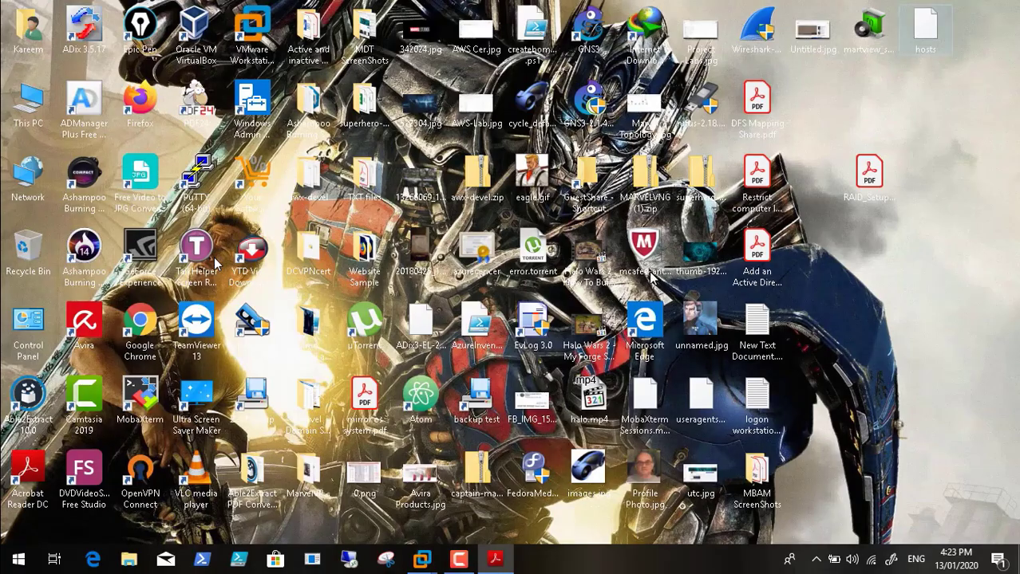
Step: Back in the VM, start a New Striped Volume from Disk 6's unallocated space
mouse_move(421, 558)
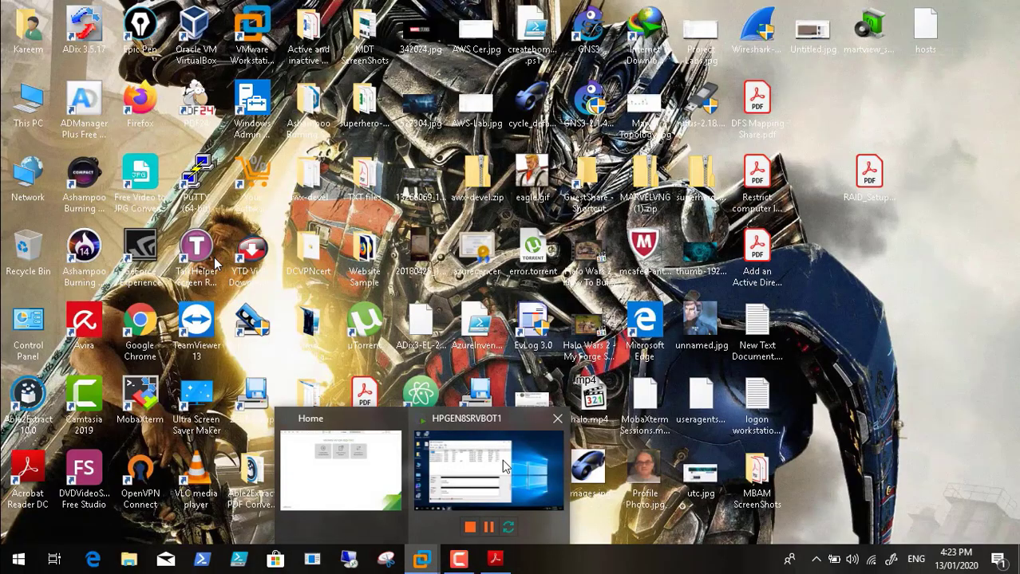
click(504, 467)
click(361, 377)
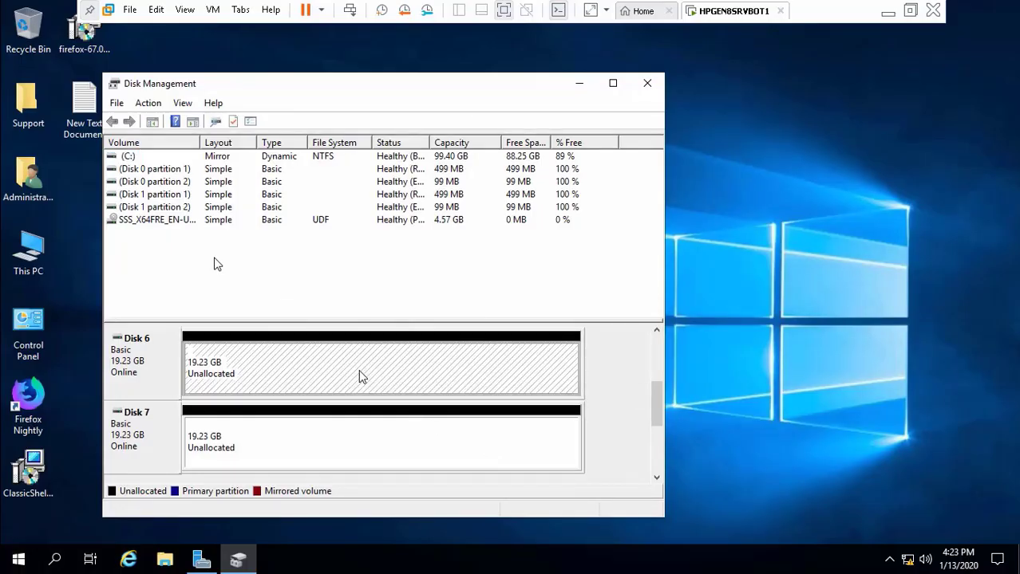
right_click(360, 377)
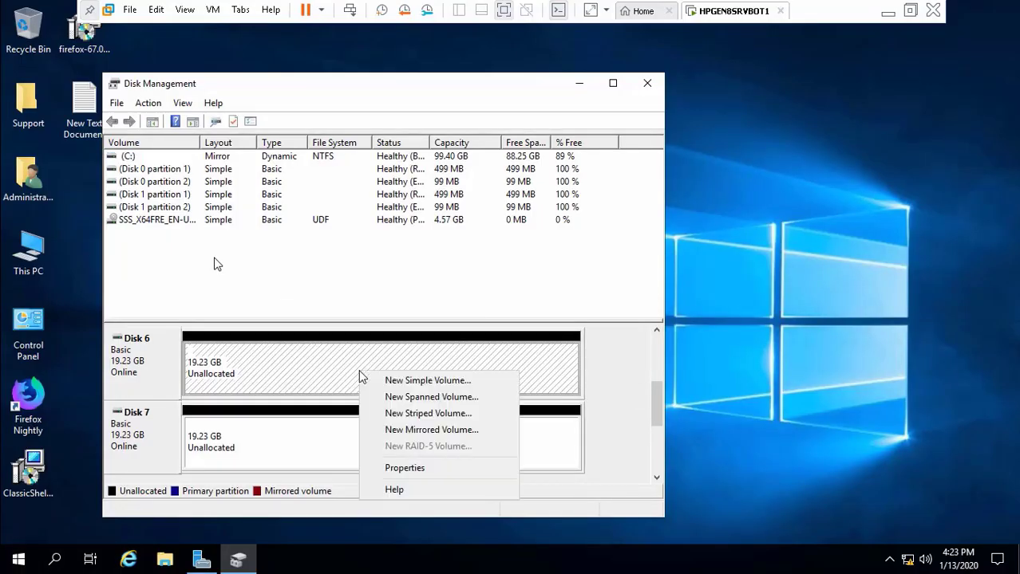
click(407, 414)
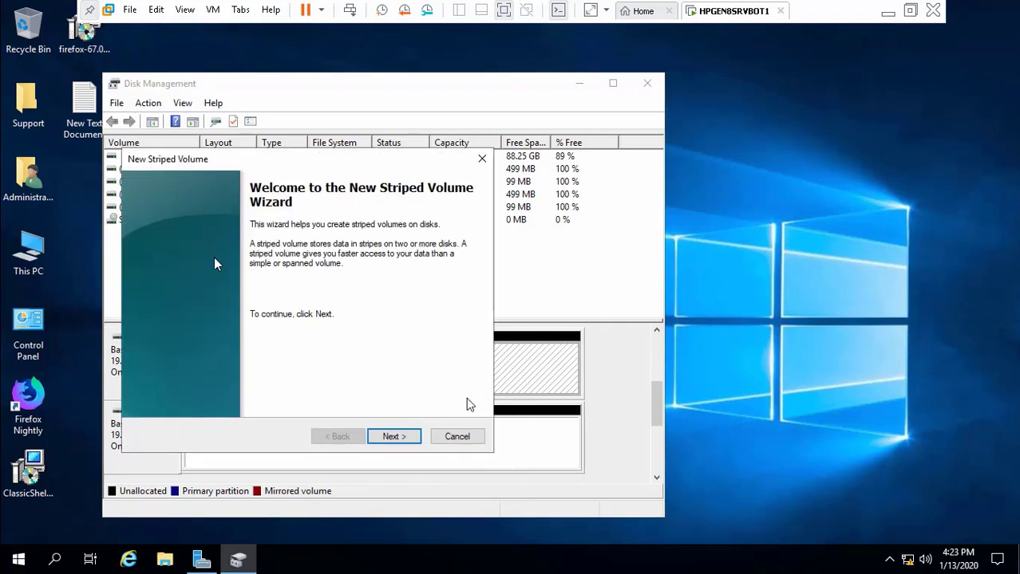
click(404, 436)
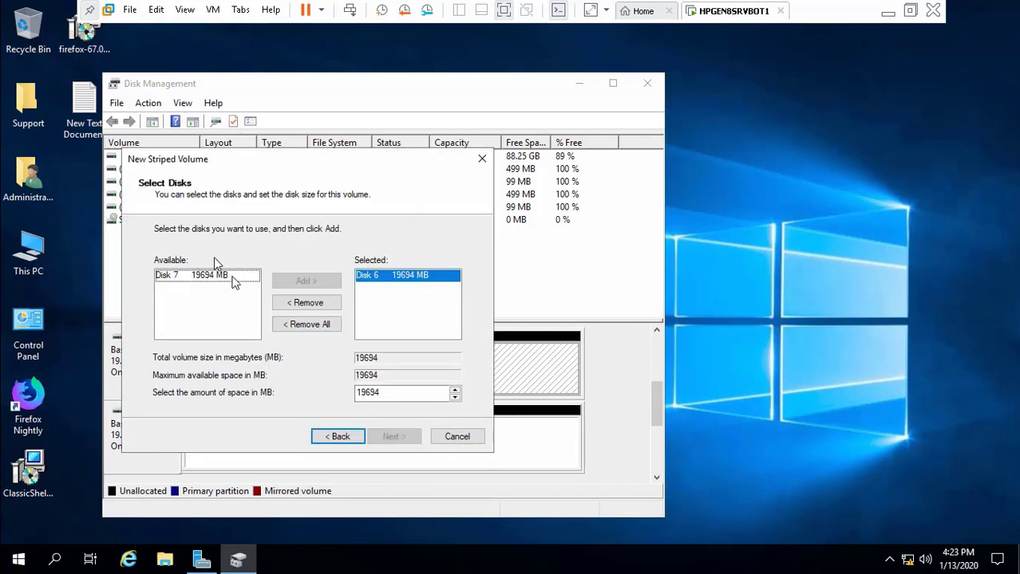
Step: Add Disk 7 for a 39388 MB stripe, keep drive letter D, then minimize the VM
click(233, 278)
click(304, 283)
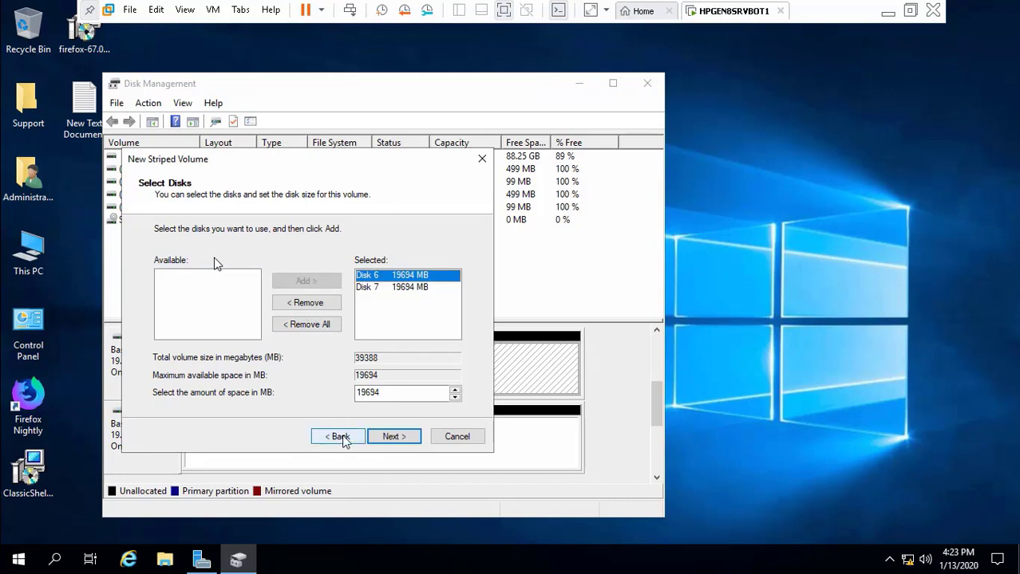
click(403, 438)
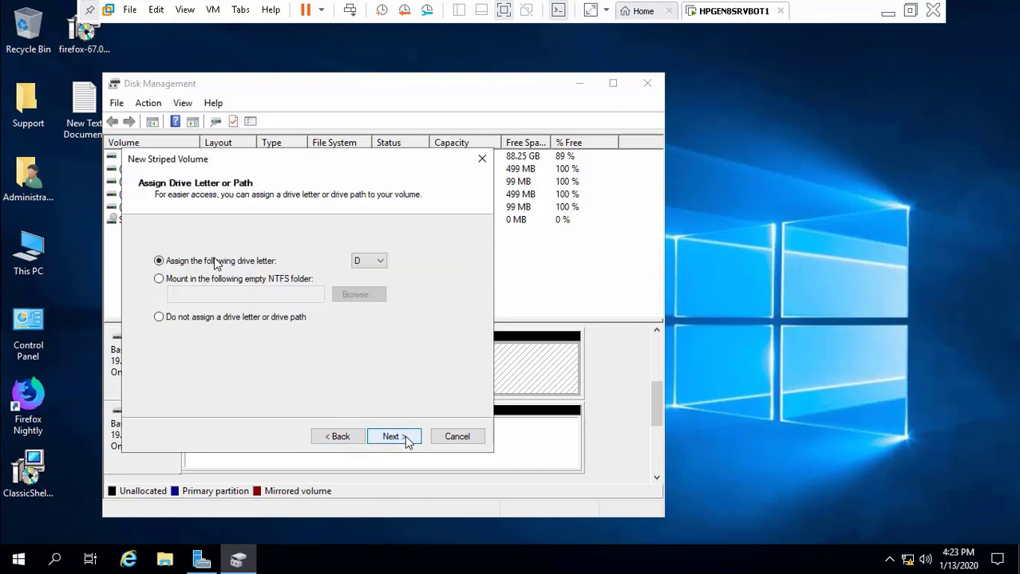
click(406, 439)
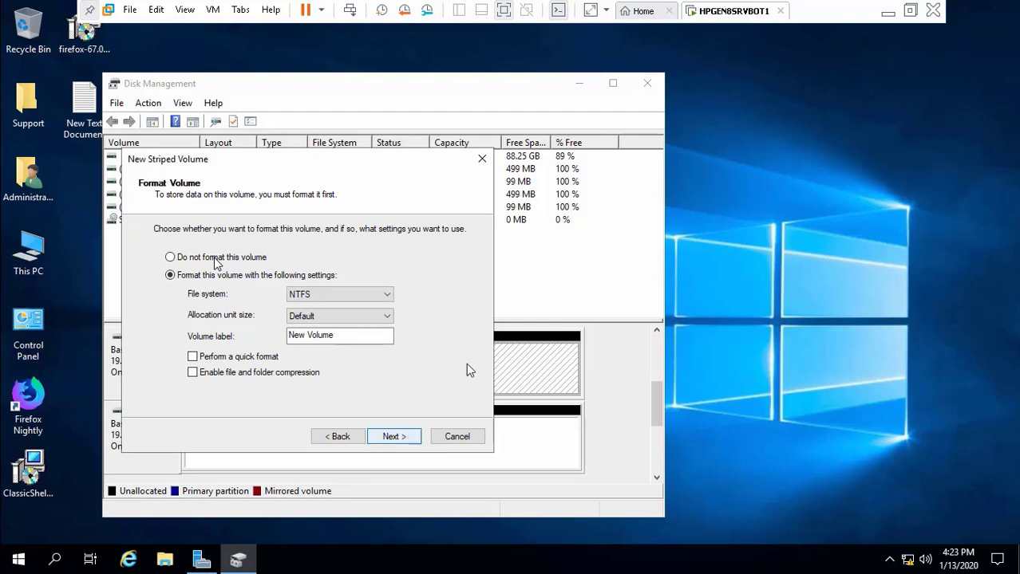
click(894, 22)
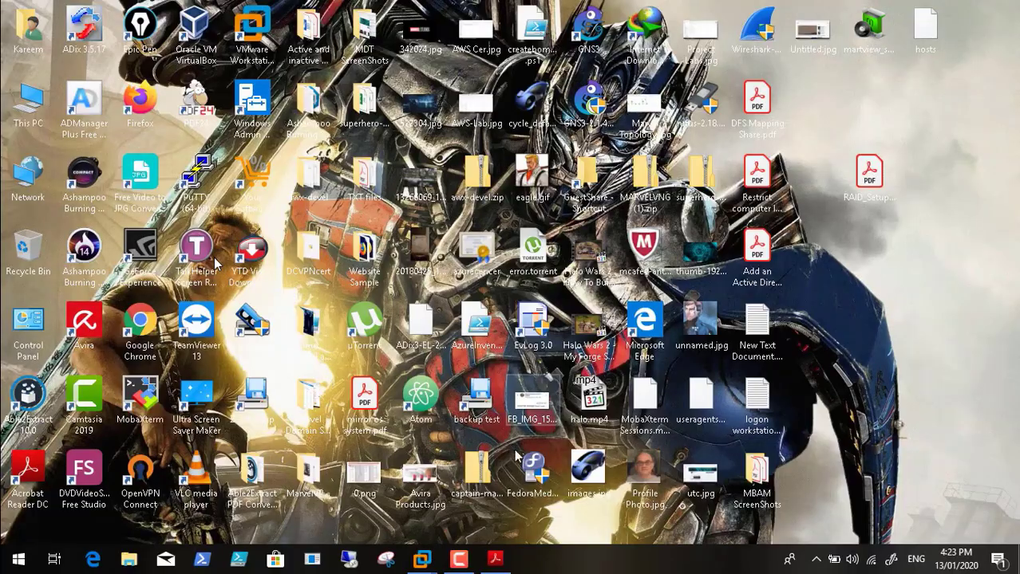
Step: Check the guide's page 29 striped-volume summary, then return to the HPGEN8SRVBOT1 VM
click(494, 558)
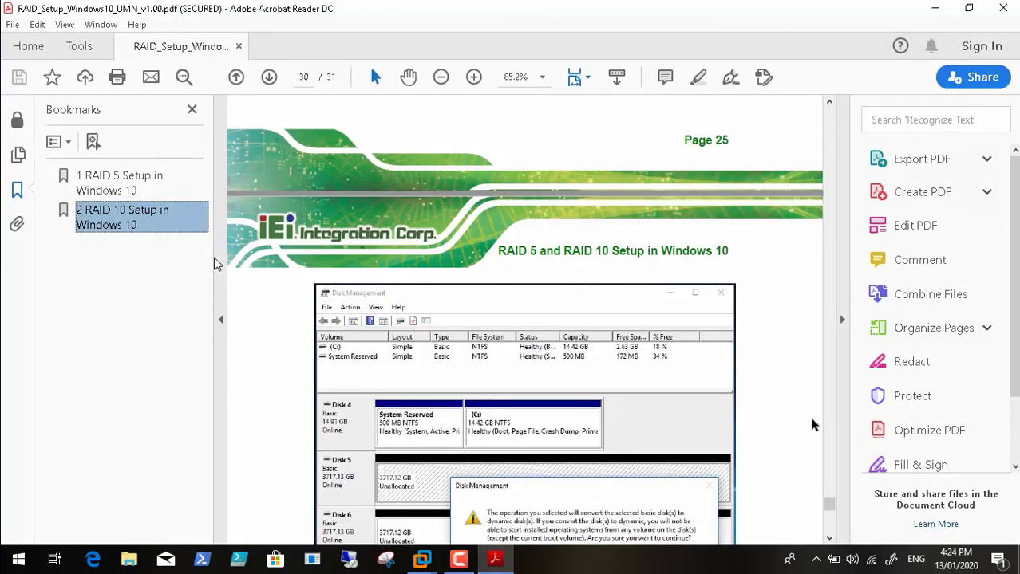
scroll(832, 508, up, 1)
drag(832, 508, 832, 499)
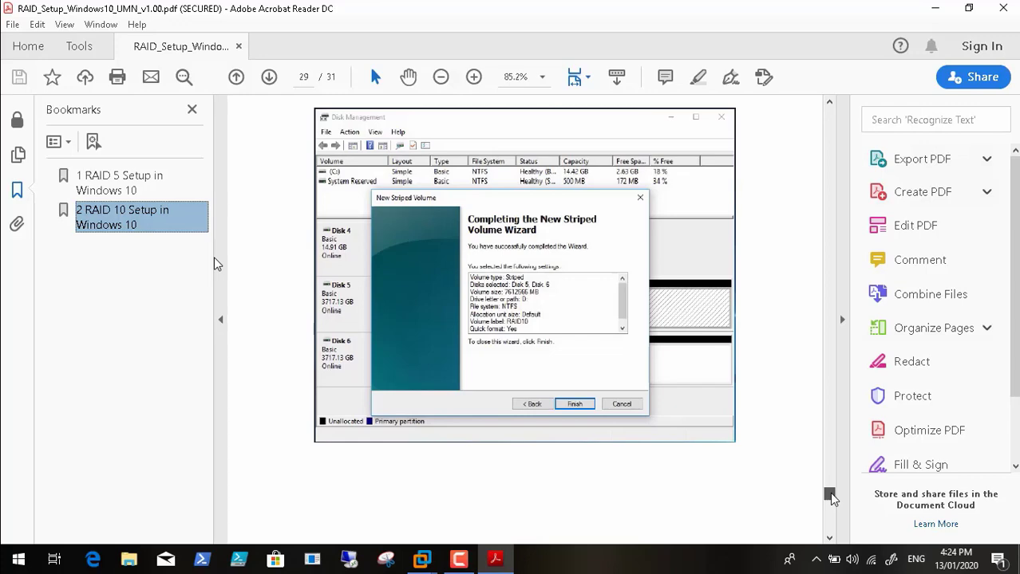
click(934, 8)
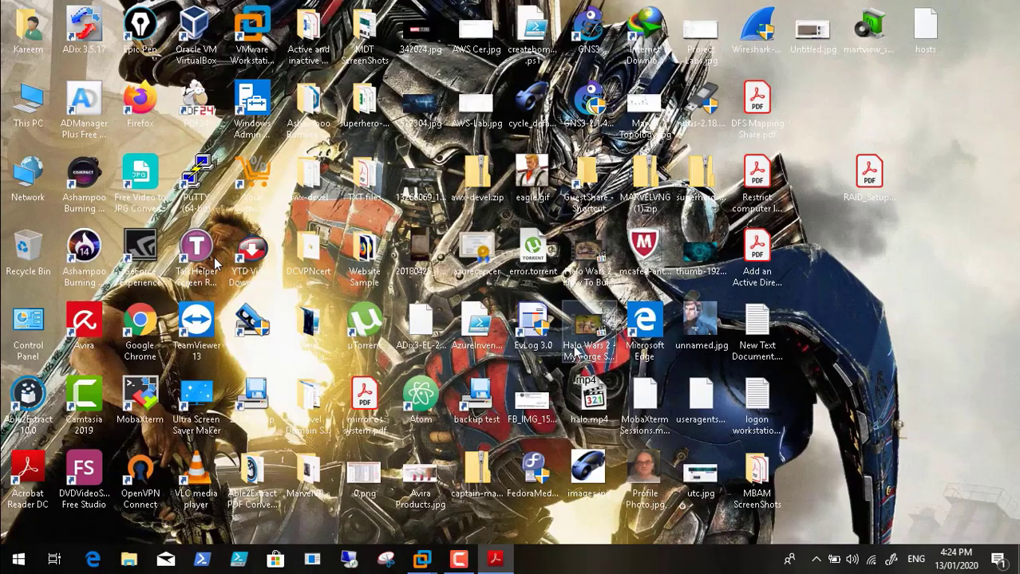
mouse_move(421, 559)
click(471, 489)
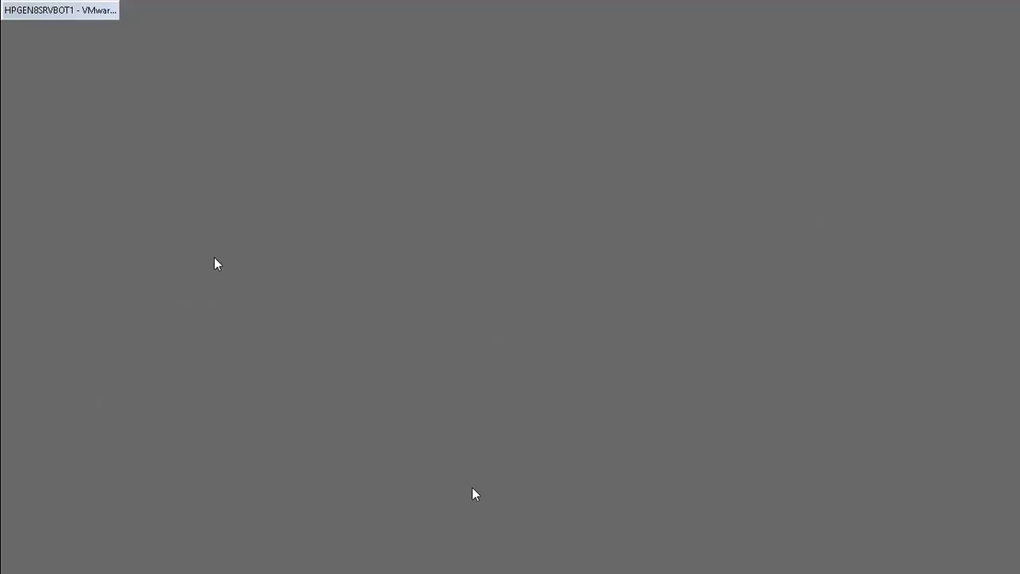
Step: Quick-format NTFS, finish the wizard, and convert both disks to dynamic, creating 38.46 GB New Volume (D:)
click(248, 359)
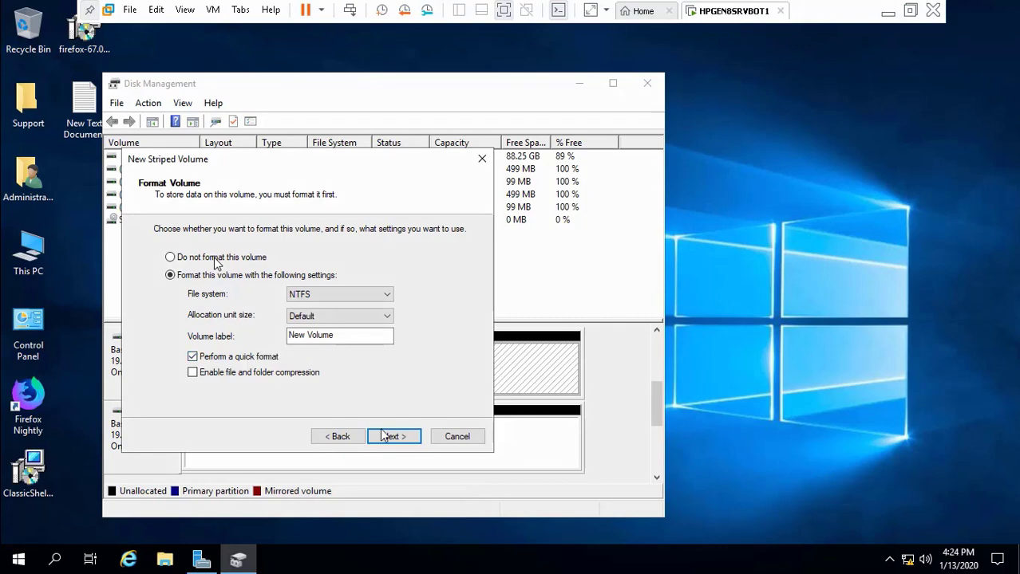
click(394, 438)
click(395, 438)
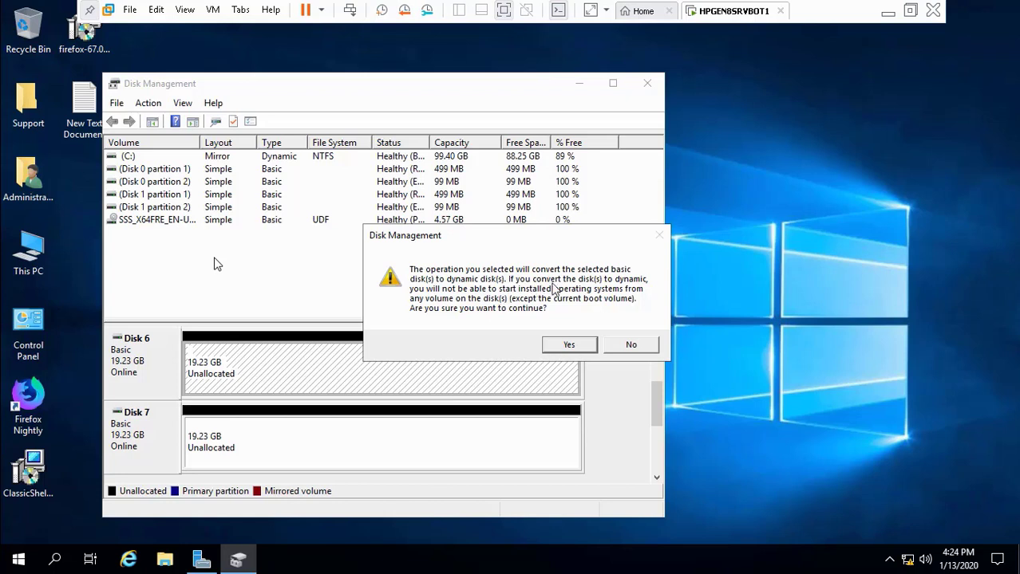
click(569, 346)
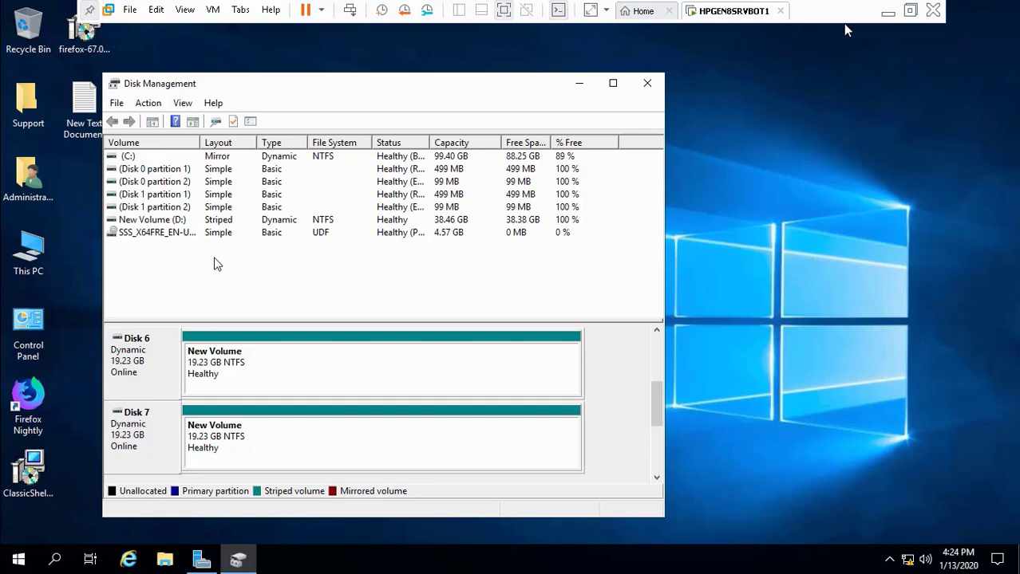
Step: Page the RAID guide back from page 30 to 26's Select Disks screen, then close it
click(888, 10)
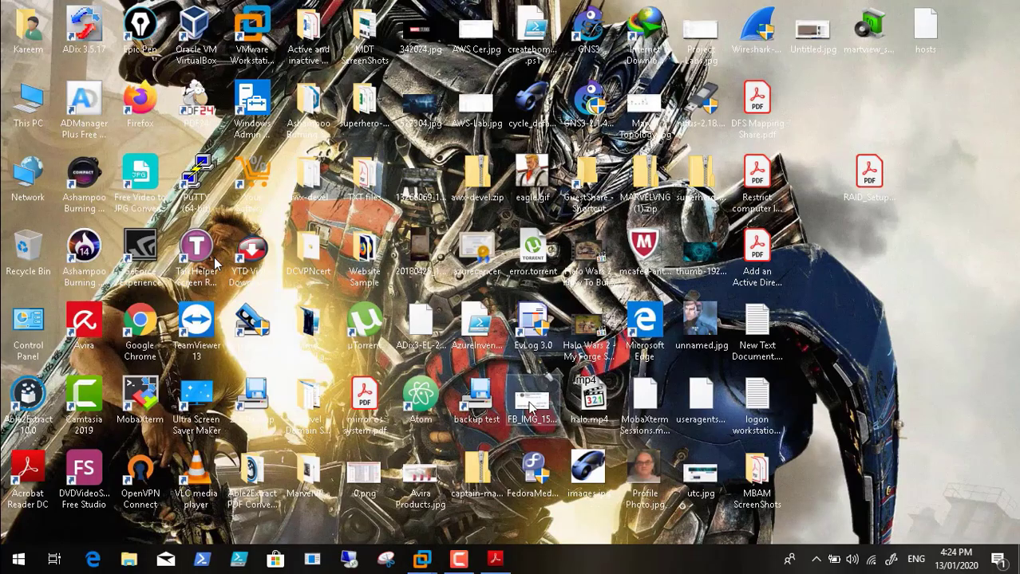
click(495, 558)
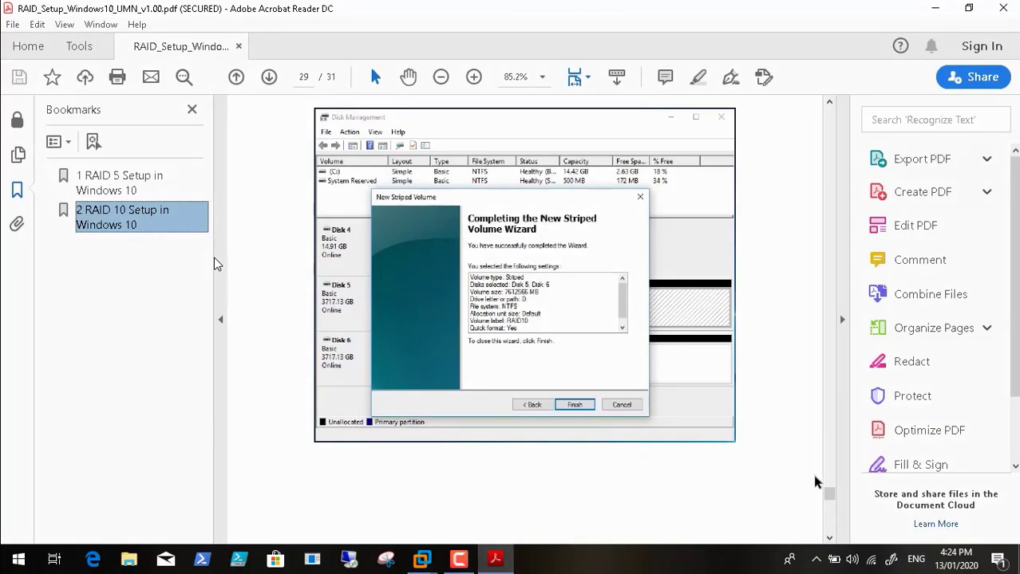
drag(829, 494, 832, 457)
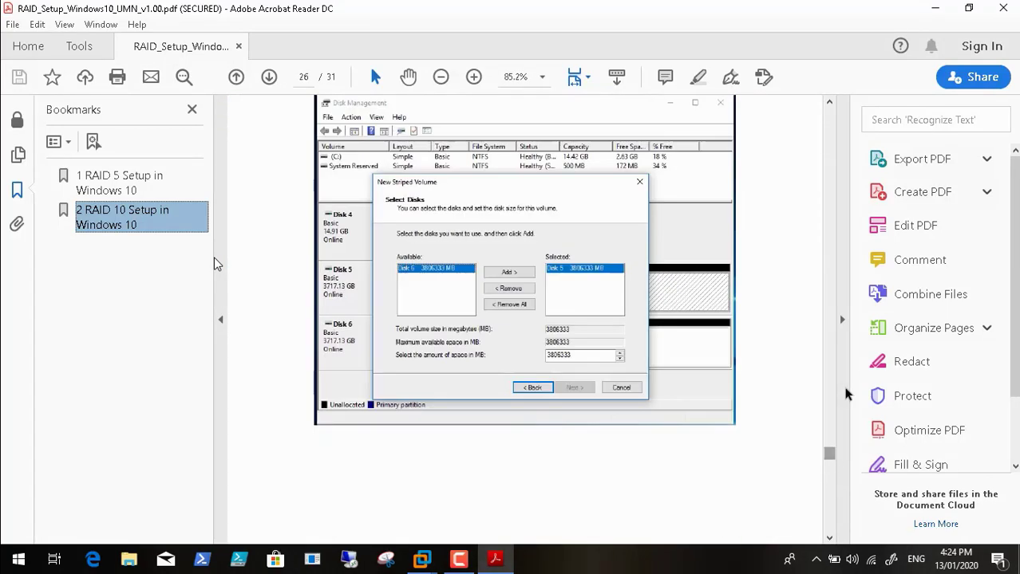
click(1003, 8)
click(458, 560)
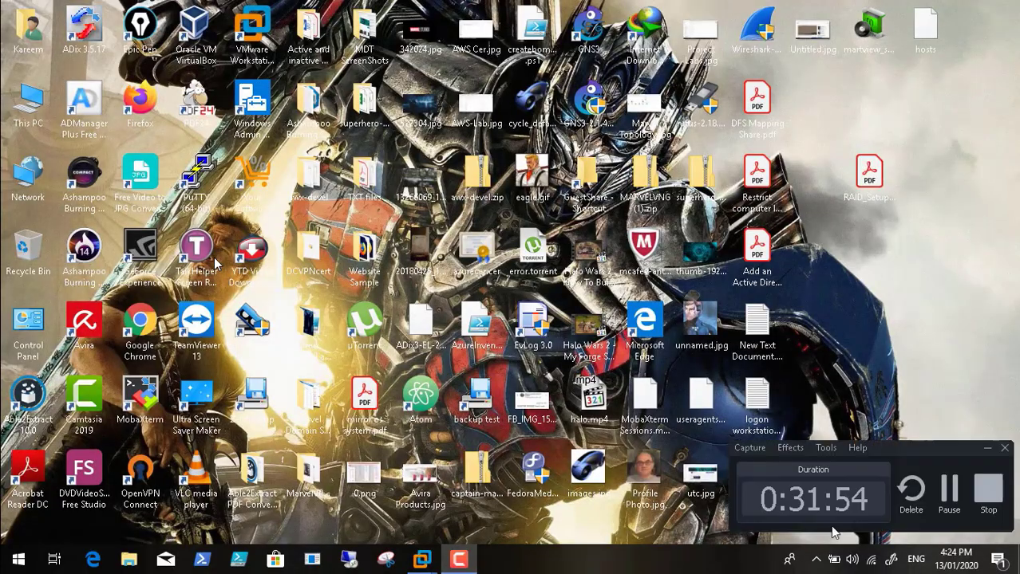
click(951, 488)
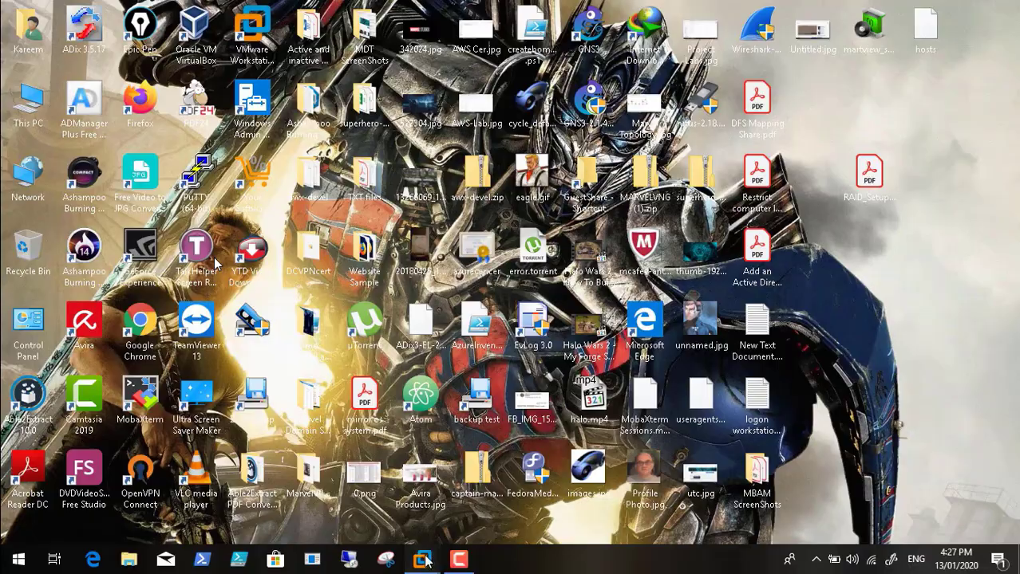
Step: Review the Mirror1 and Mirror DISK 2 pools and 19.3 GB disks 6 and 7, then close Server Manager
mouse_move(422, 561)
click(503, 486)
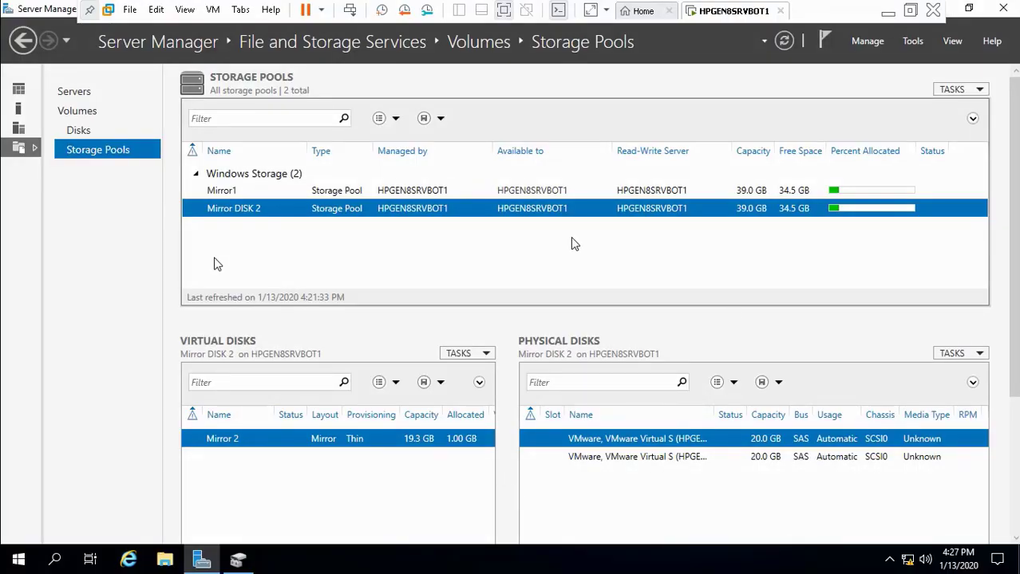
click(413, 191)
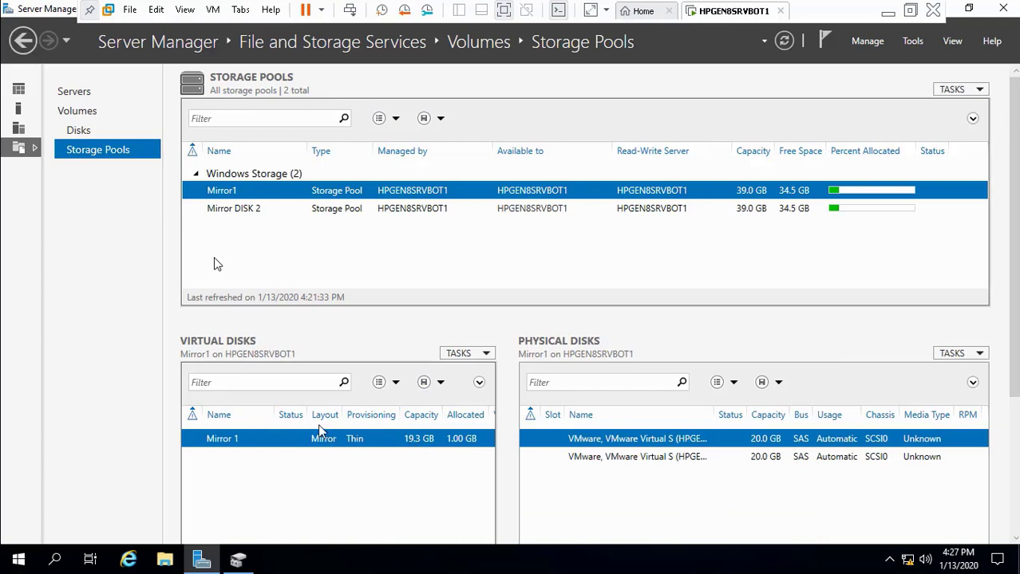
click(350, 209)
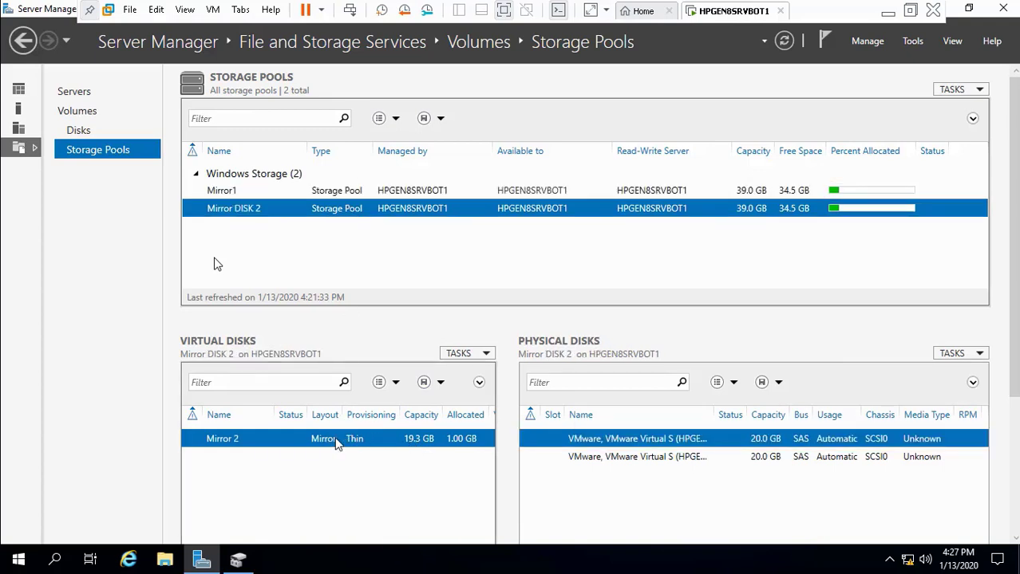
click(82, 131)
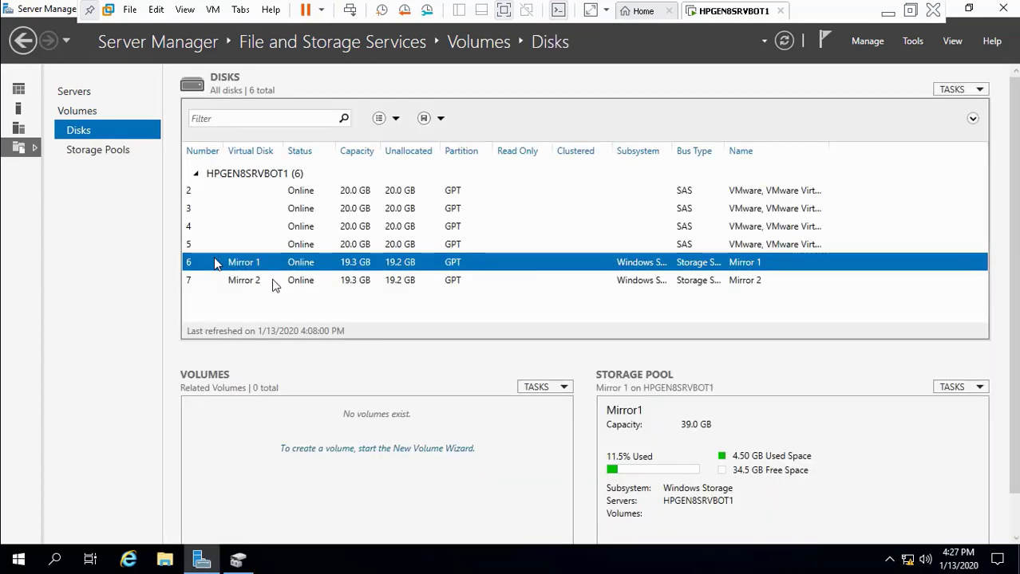
click(275, 280)
click(286, 265)
click(286, 280)
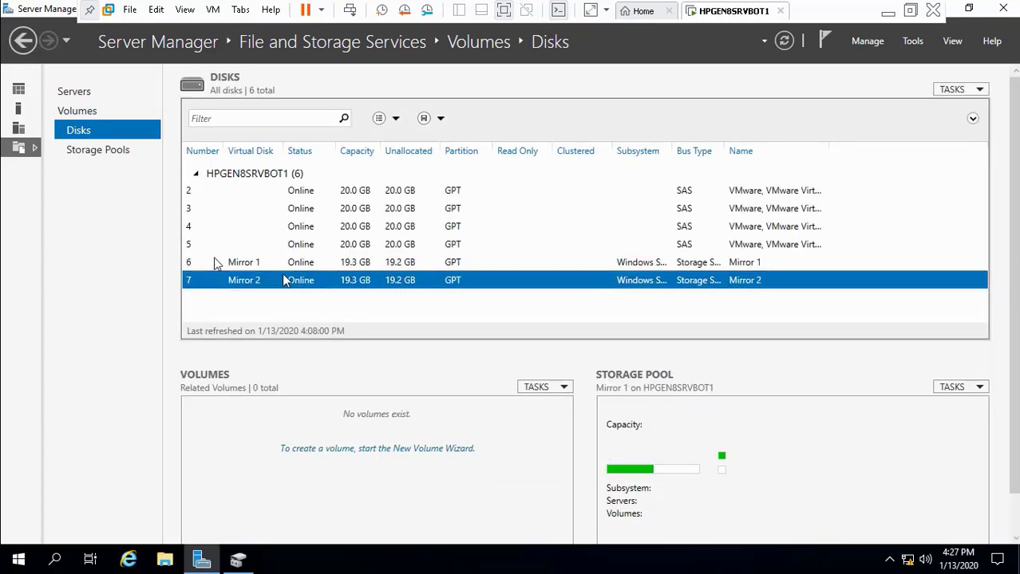
click(1002, 9)
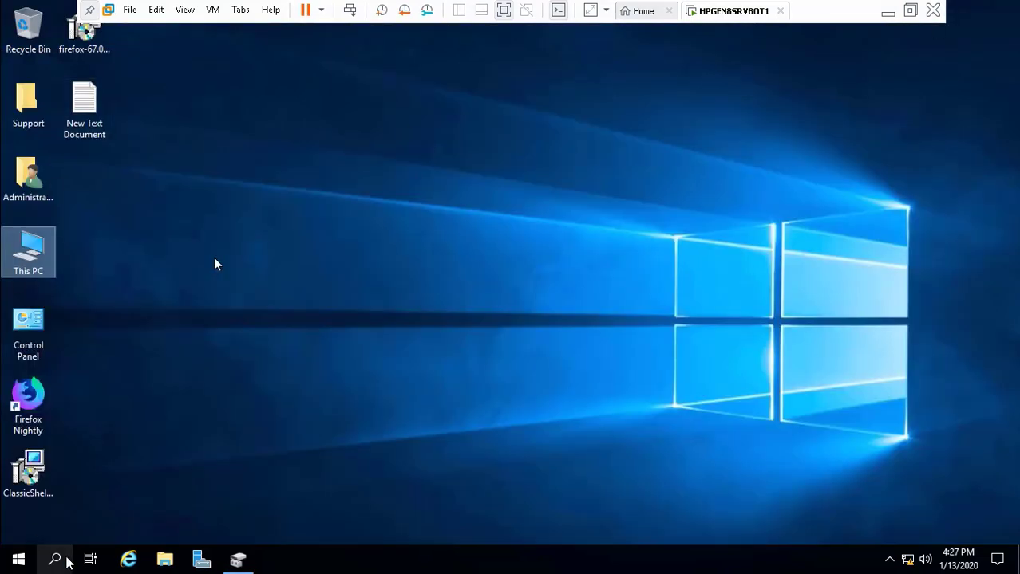
click(254, 562)
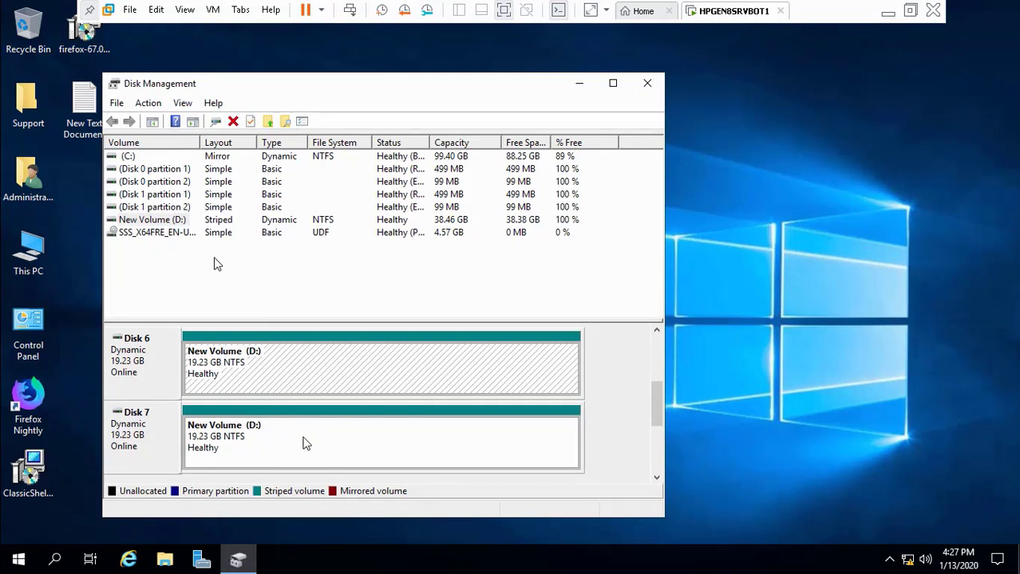
click(579, 83)
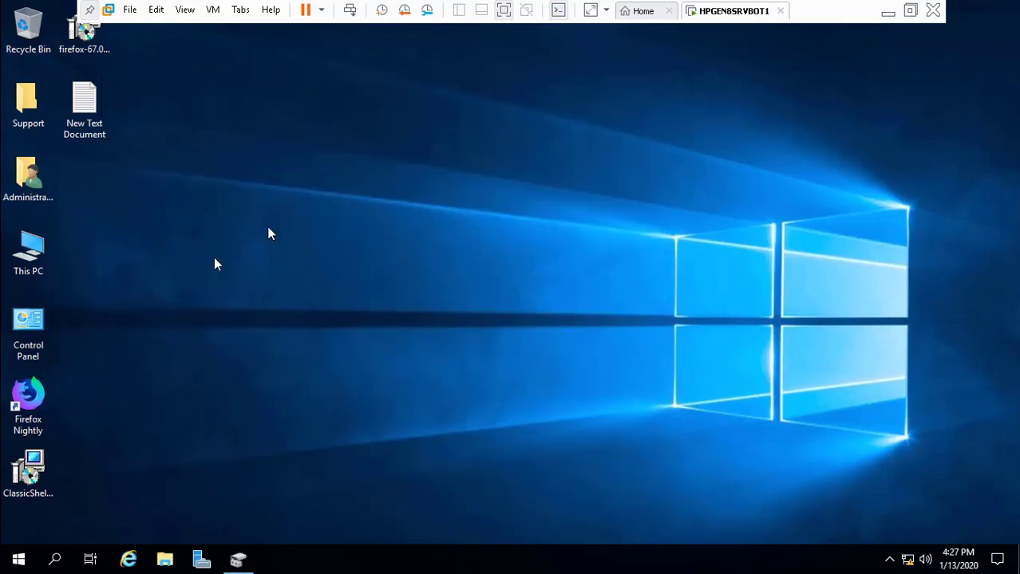
double_click(44, 249)
click(489, 321)
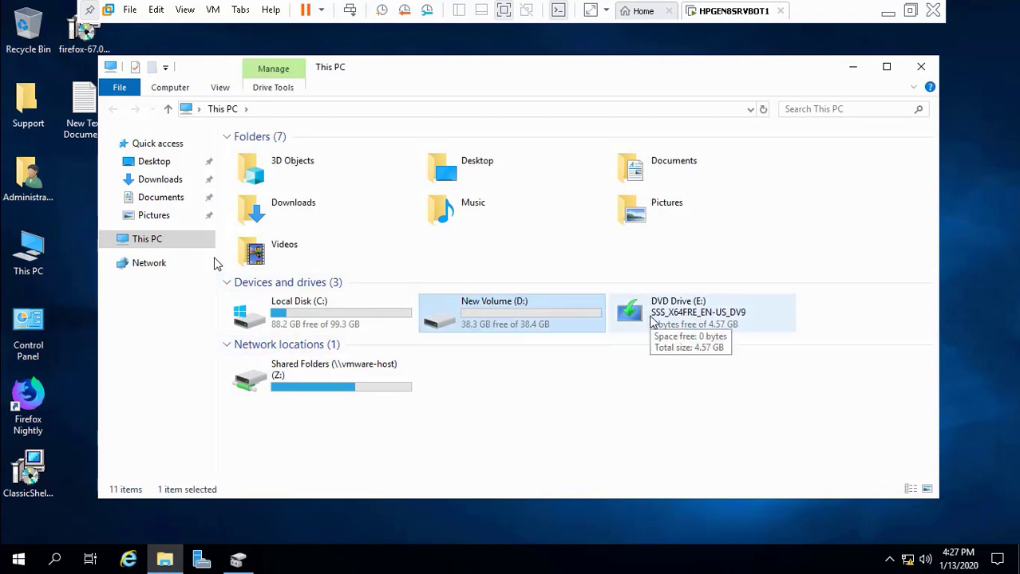
double_click(507, 321)
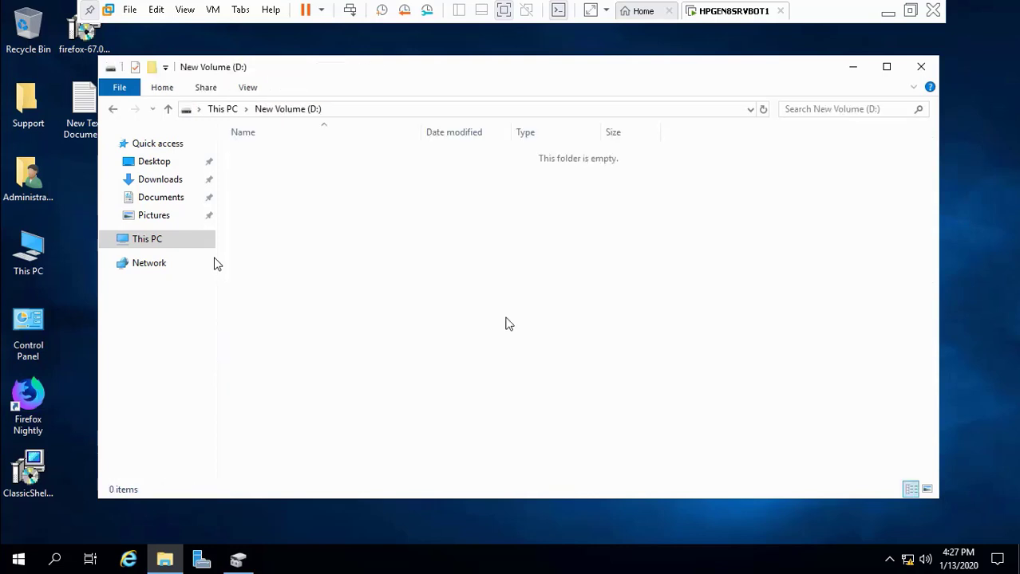
click(227, 109)
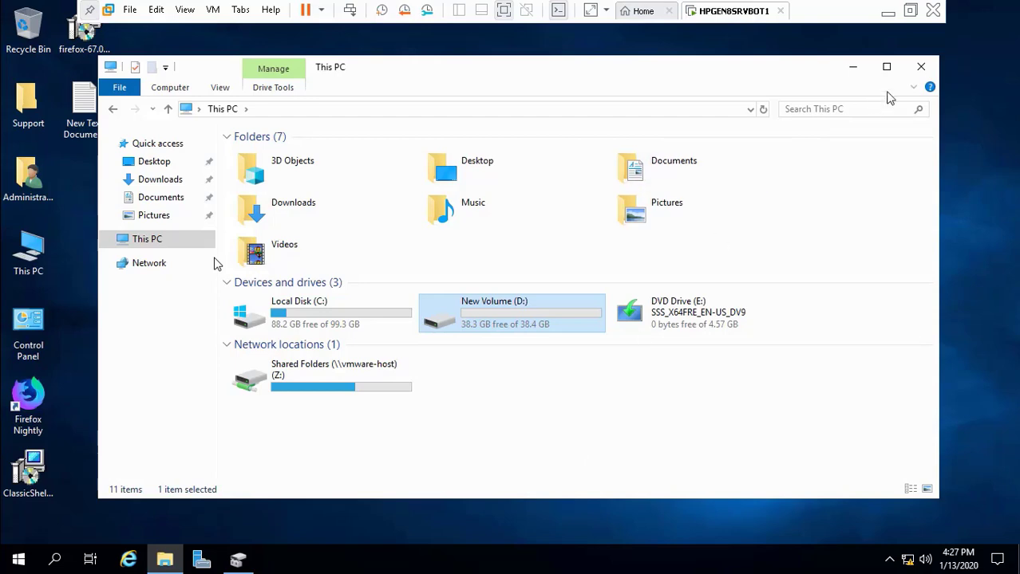
click(922, 68)
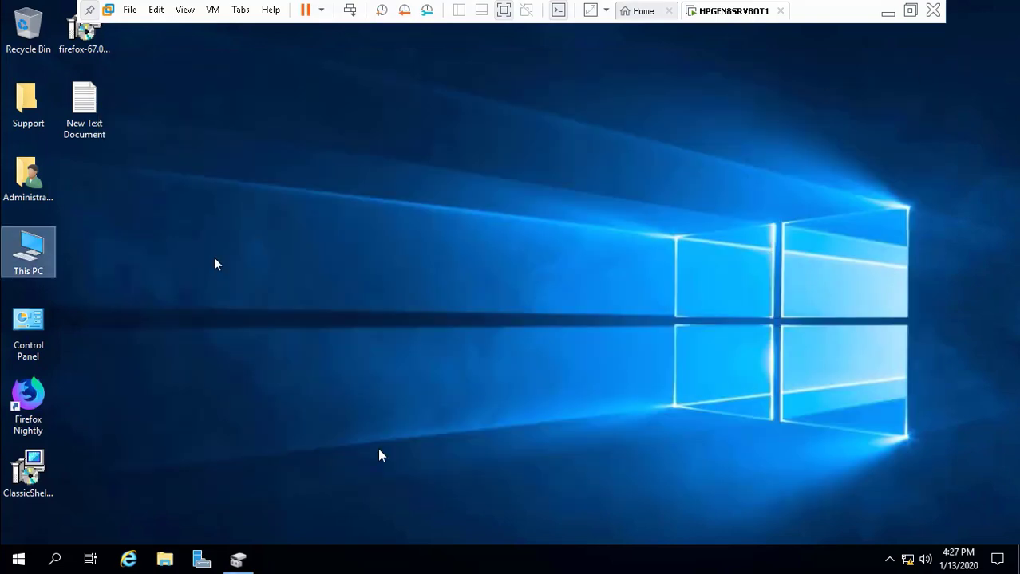
Step: Close Disk Management, shut down the HPGEN8SRVBOT1 guest, and return to the host desktop
click(240, 560)
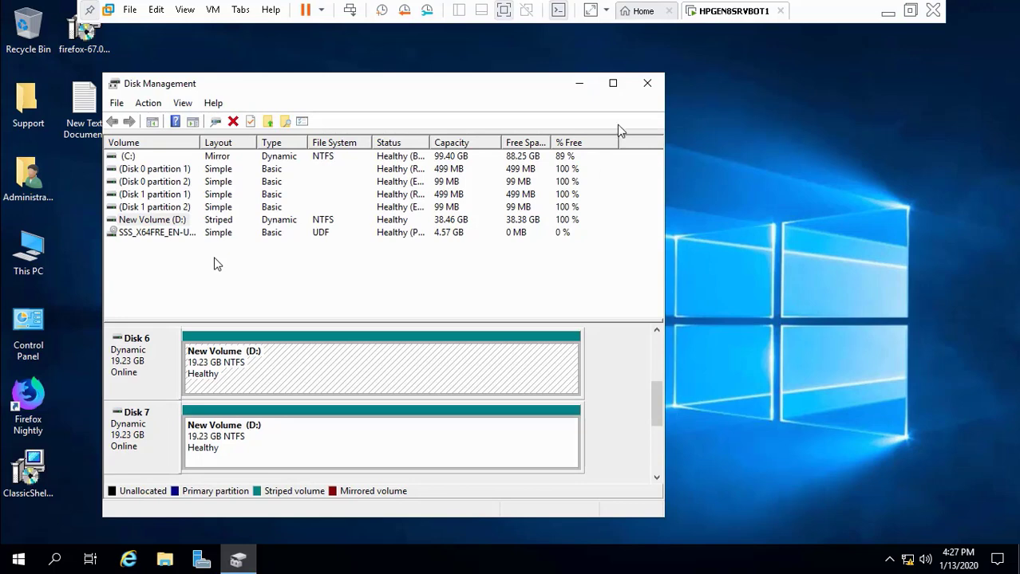
click(646, 85)
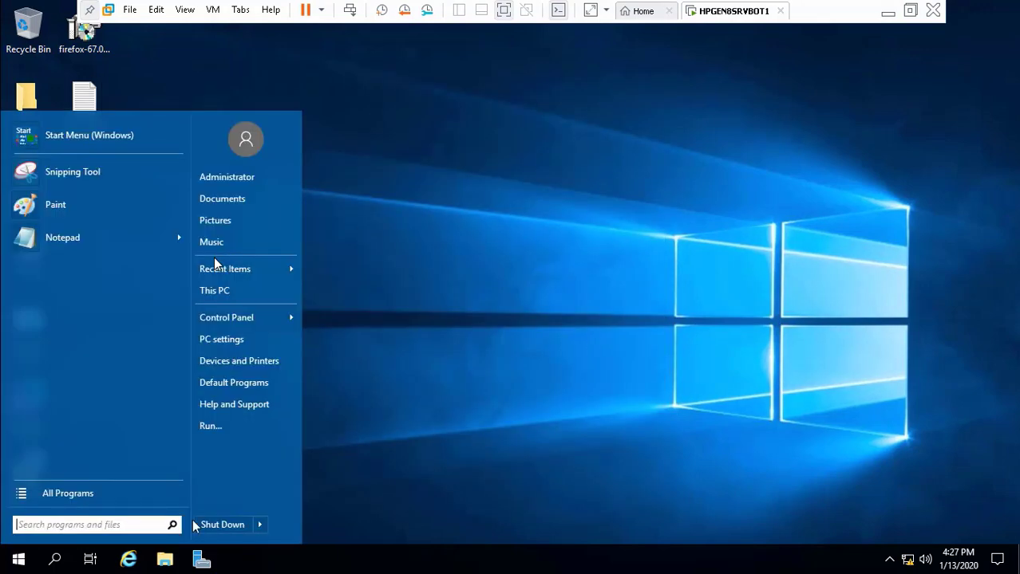
click(208, 525)
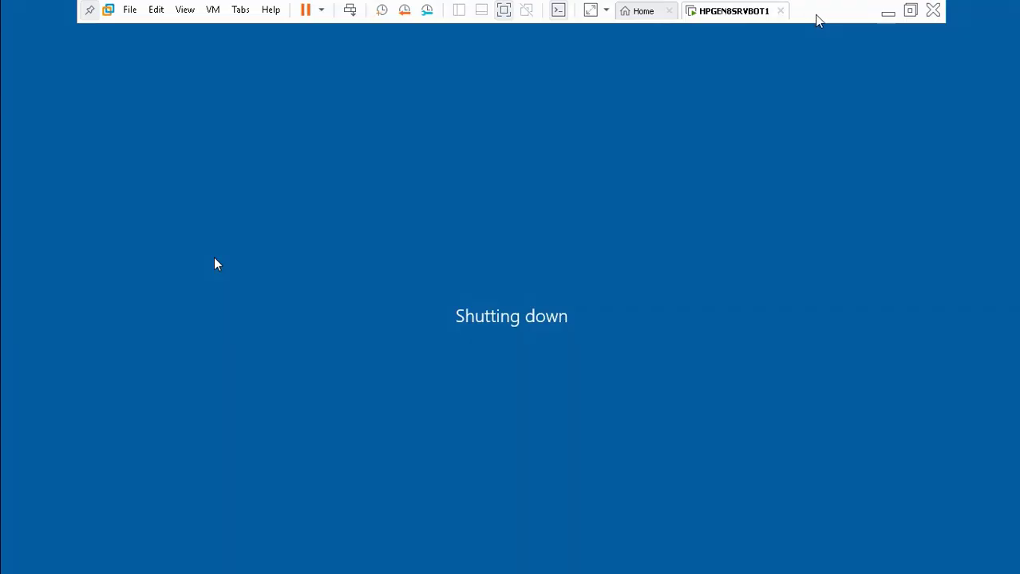
click(887, 13)
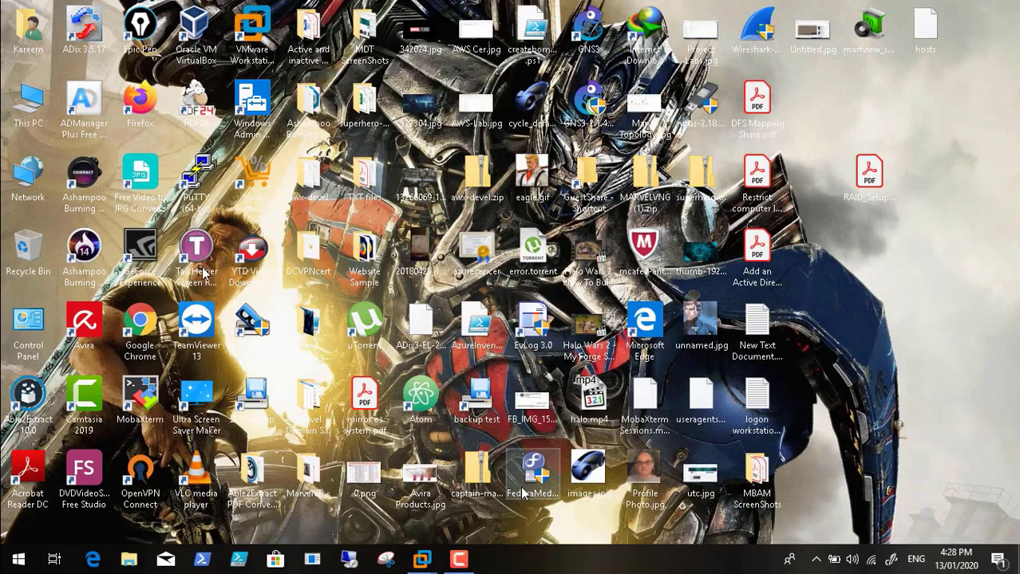
click(461, 561)
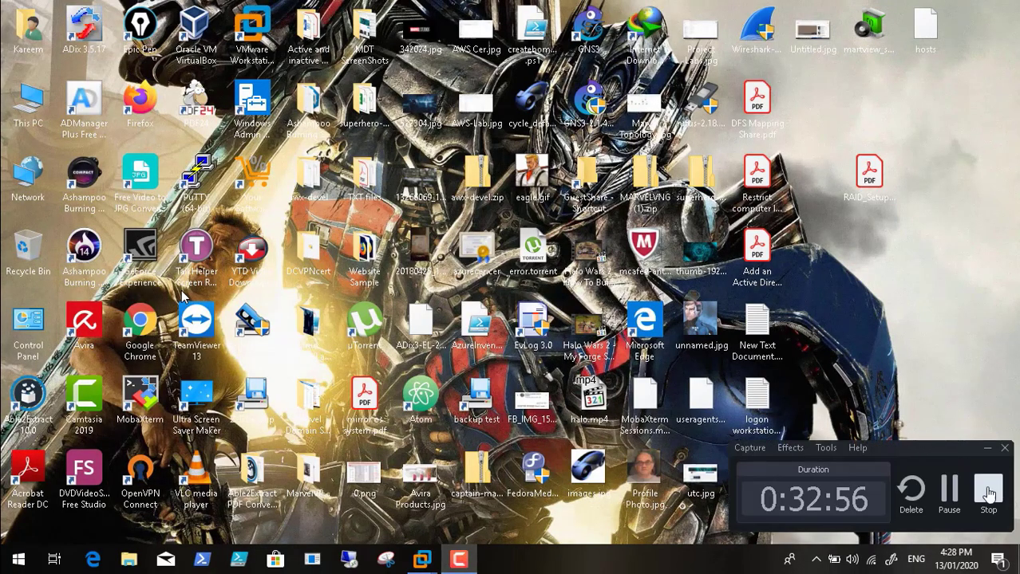